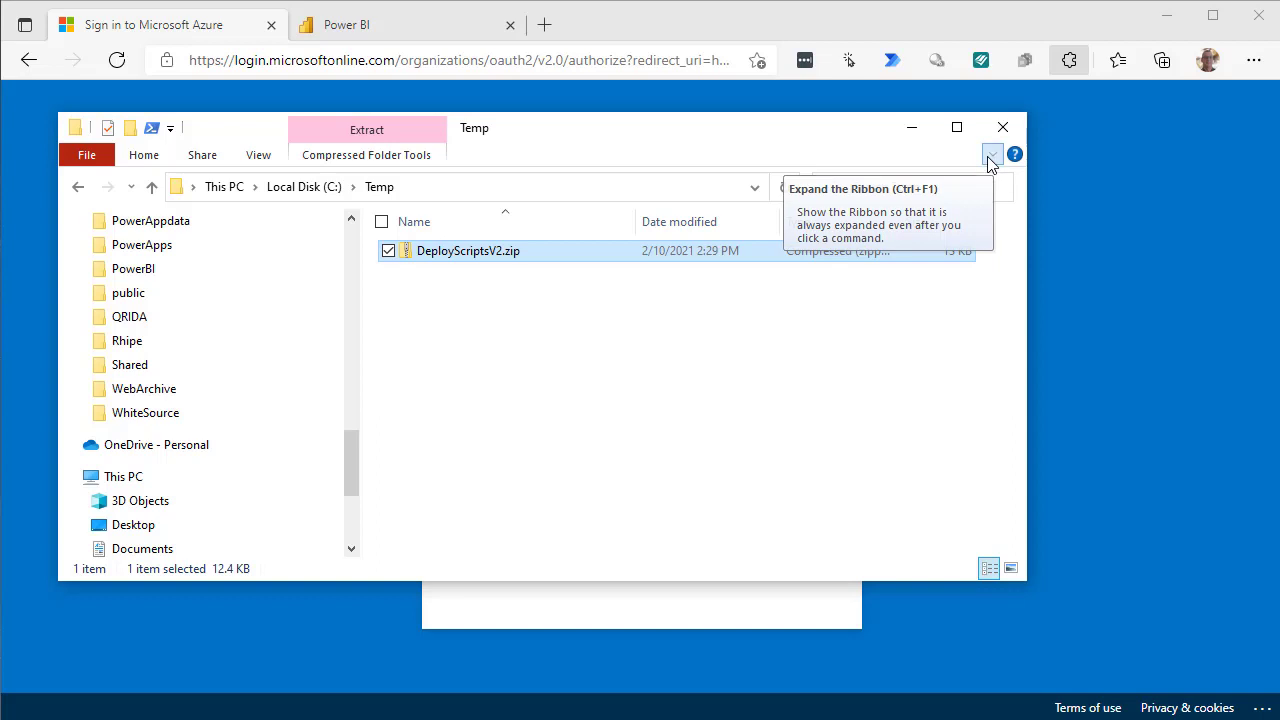
Extract DeployScriptsV2.zip to C:\Temp\DeployScriptsV2 and open the inner DeployScriptsV2 folder.
left_click(991, 156)
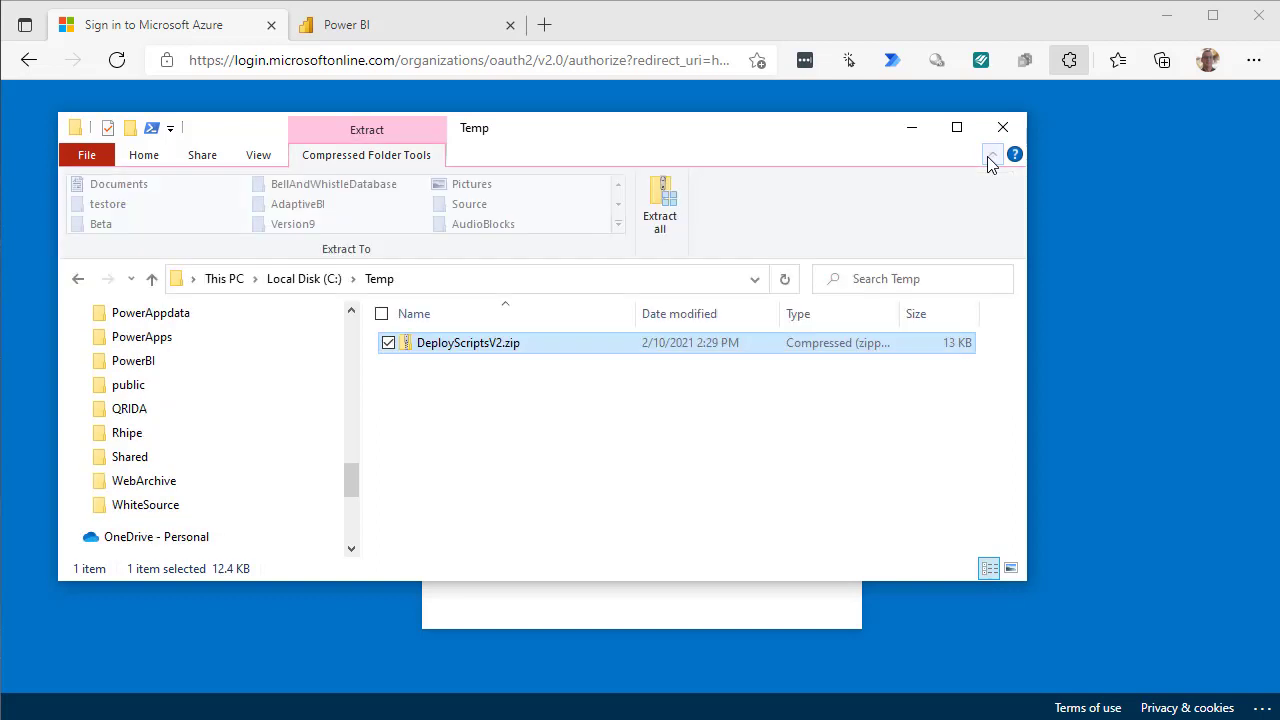
left_click(667, 218)
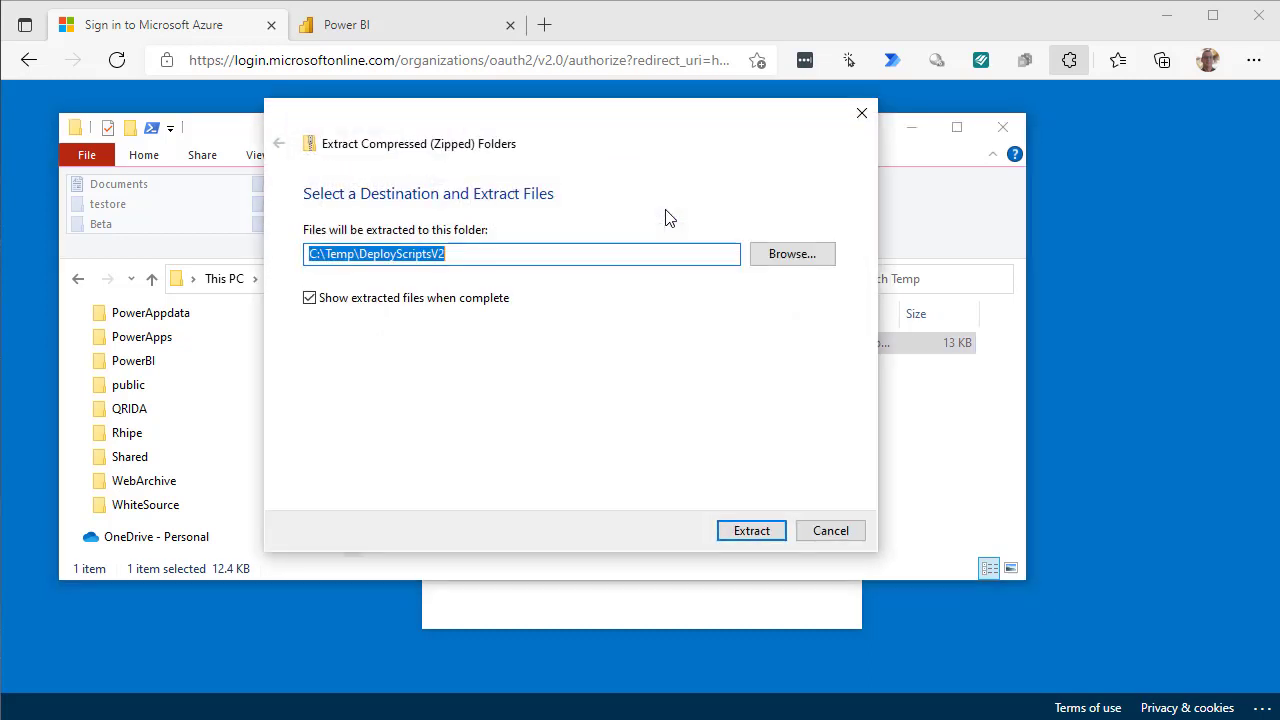
left_click(745, 538)
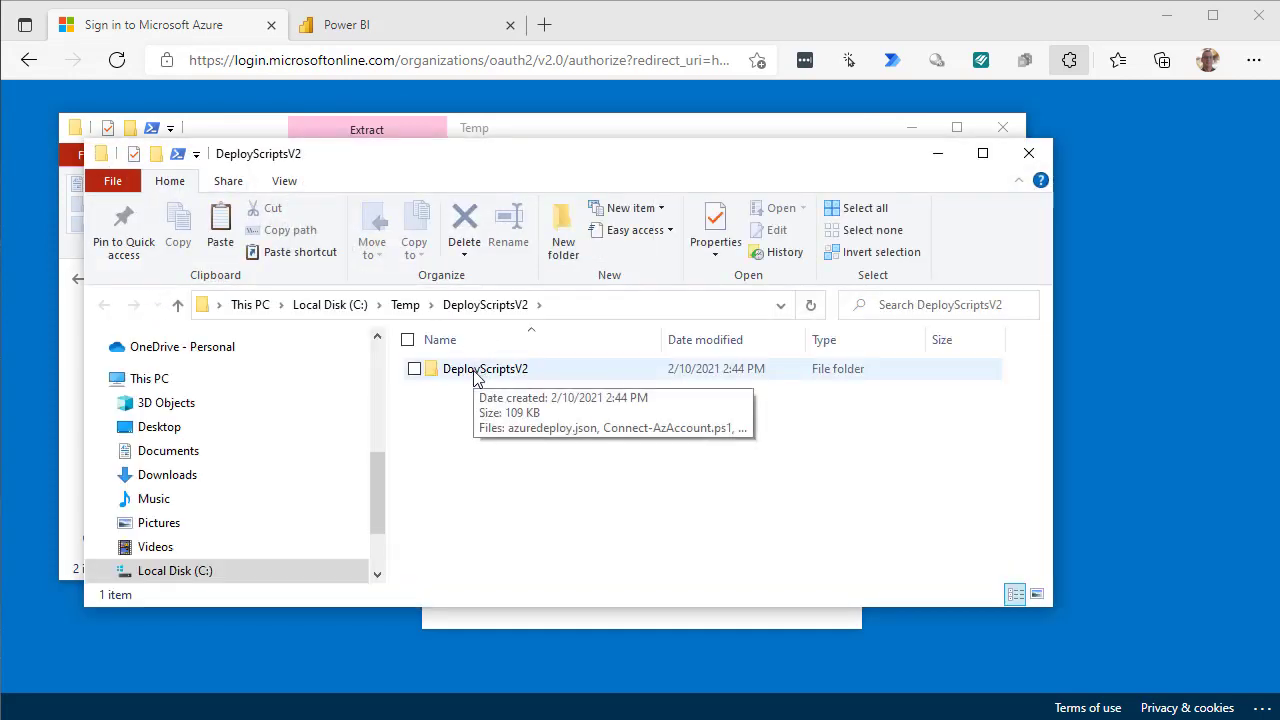
double_click(475, 370)
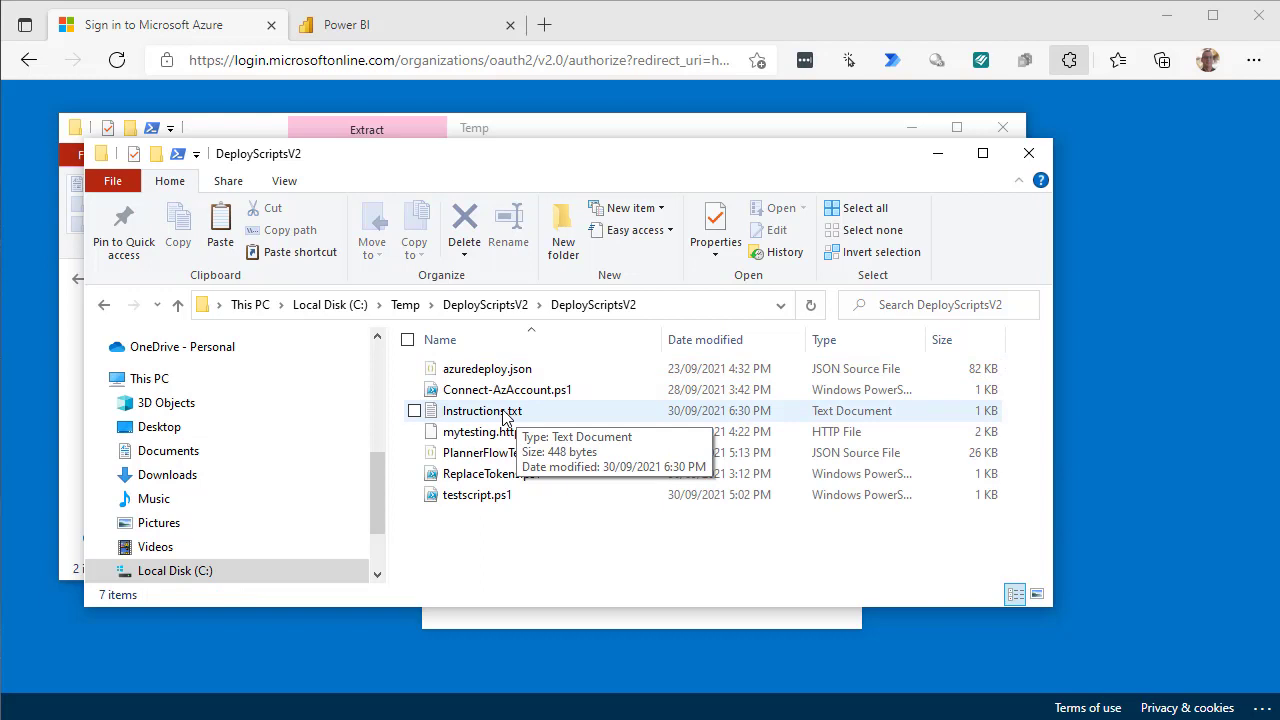
Open Instructions.txt in Notepad to read what each deployment file does.
double_click(503, 412)
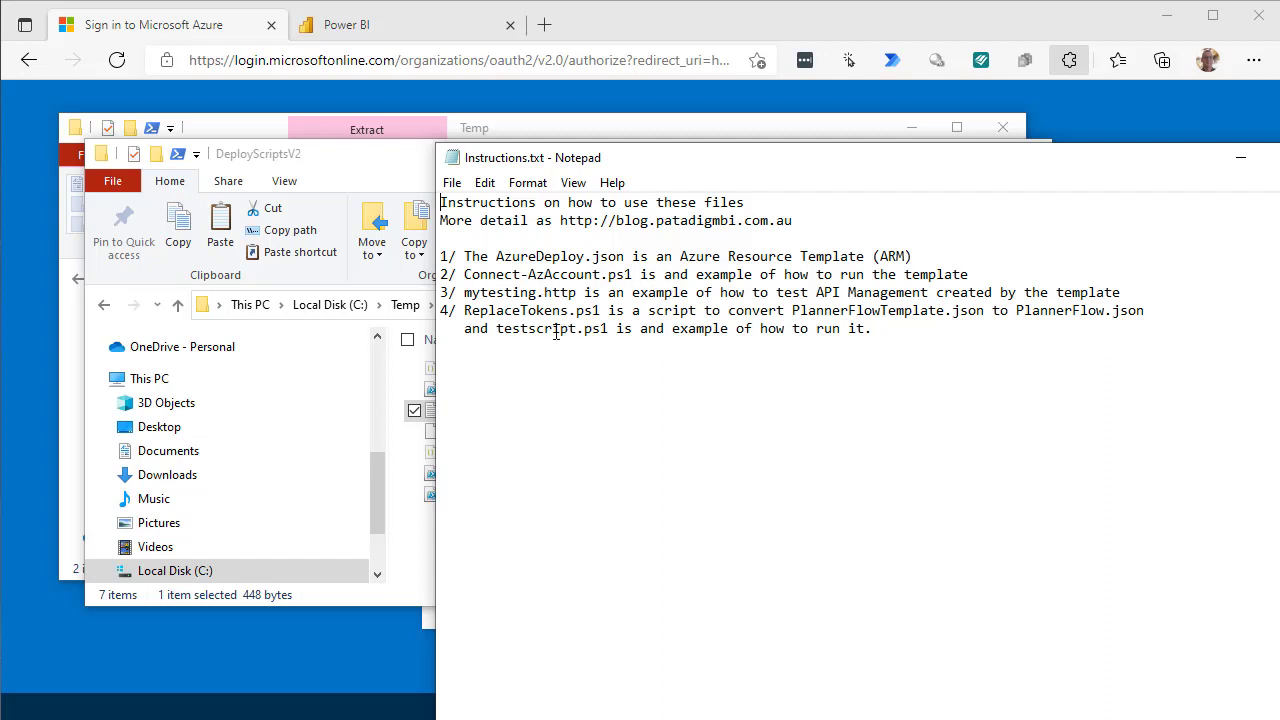
Sign in to the Azure portal with the organisation account and dismiss the recommendations popup.
left_click(25, 440)
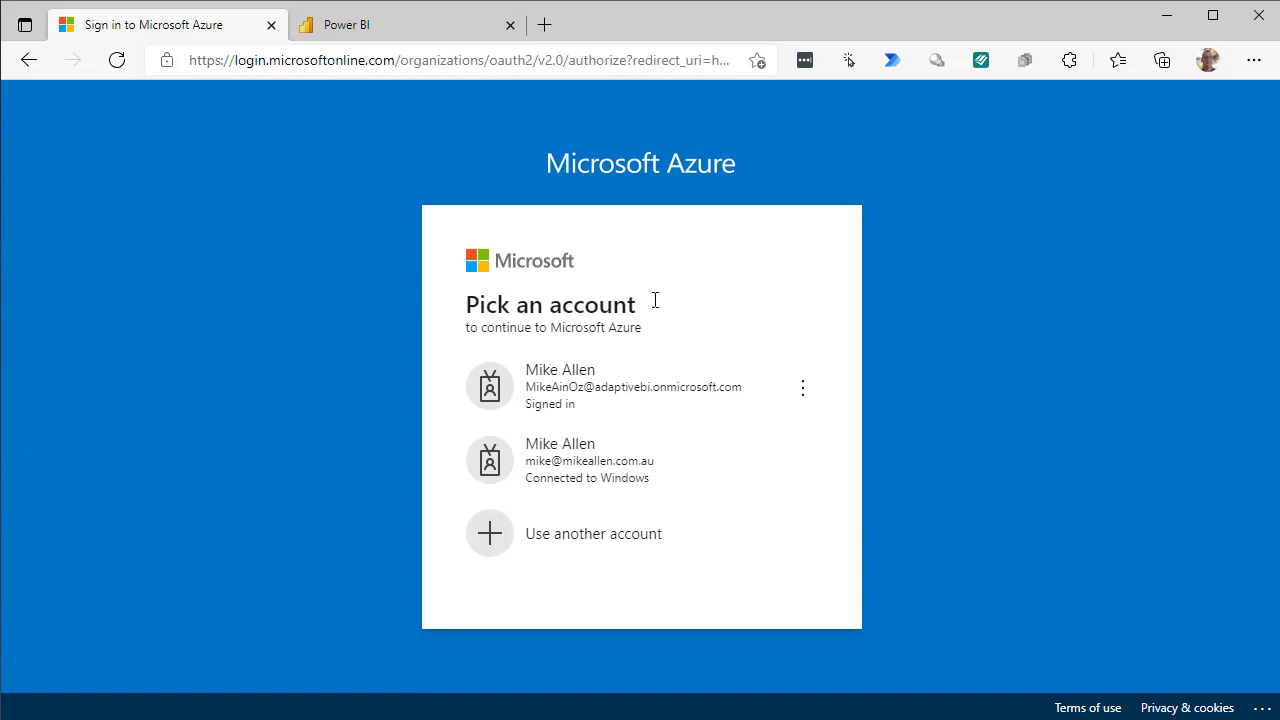
left_click(557, 390)
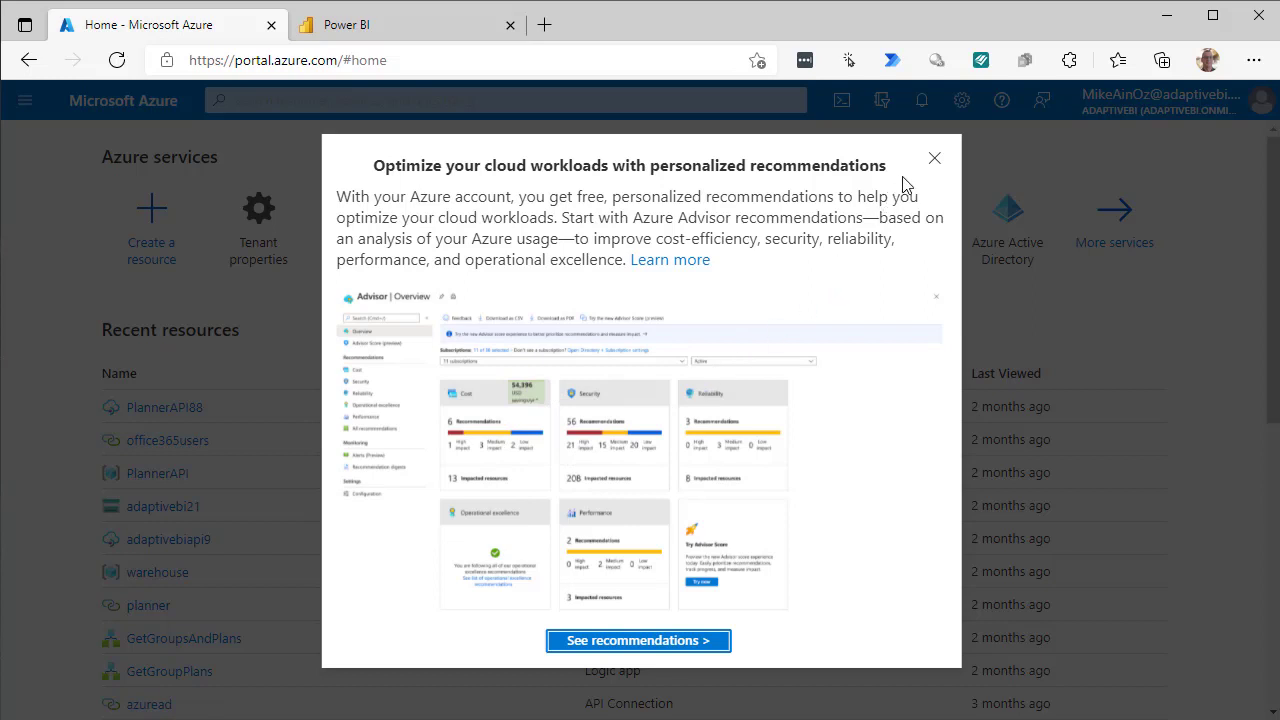
left_click(936, 160)
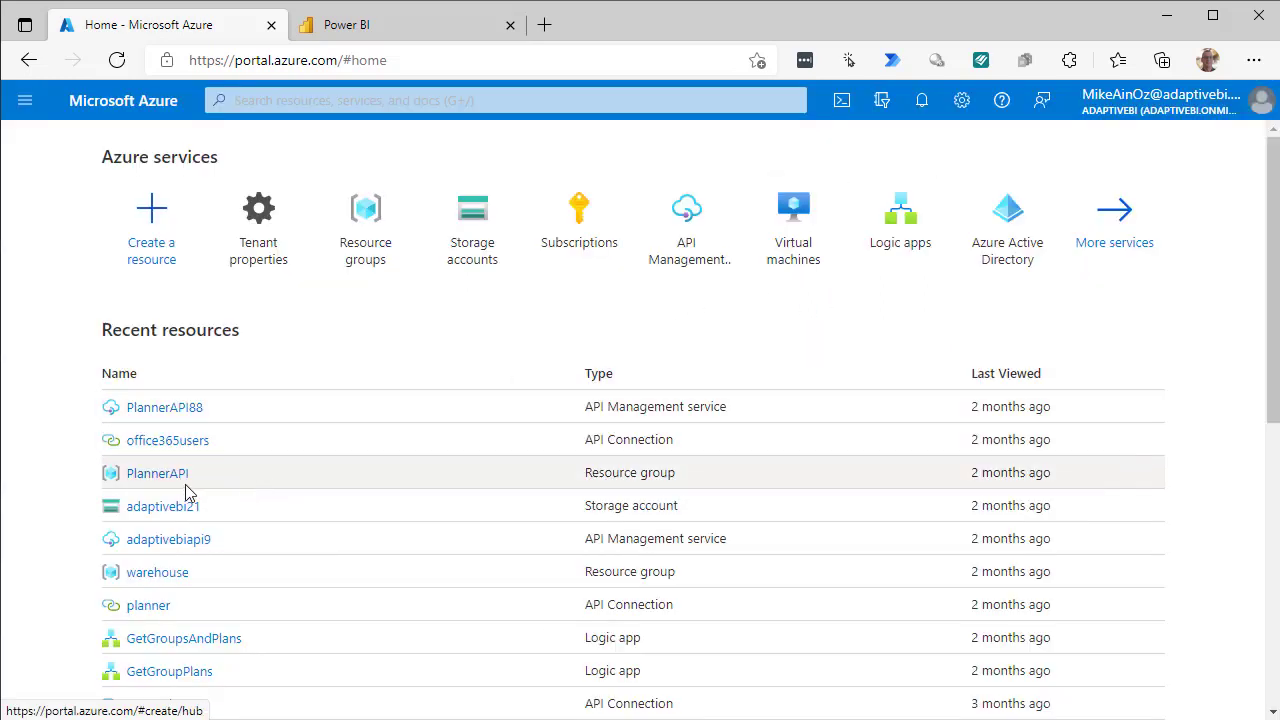
Inspect the resources listed in the PlannerAPI resource group, then return to the portal home page.
mouse_move(162, 488)
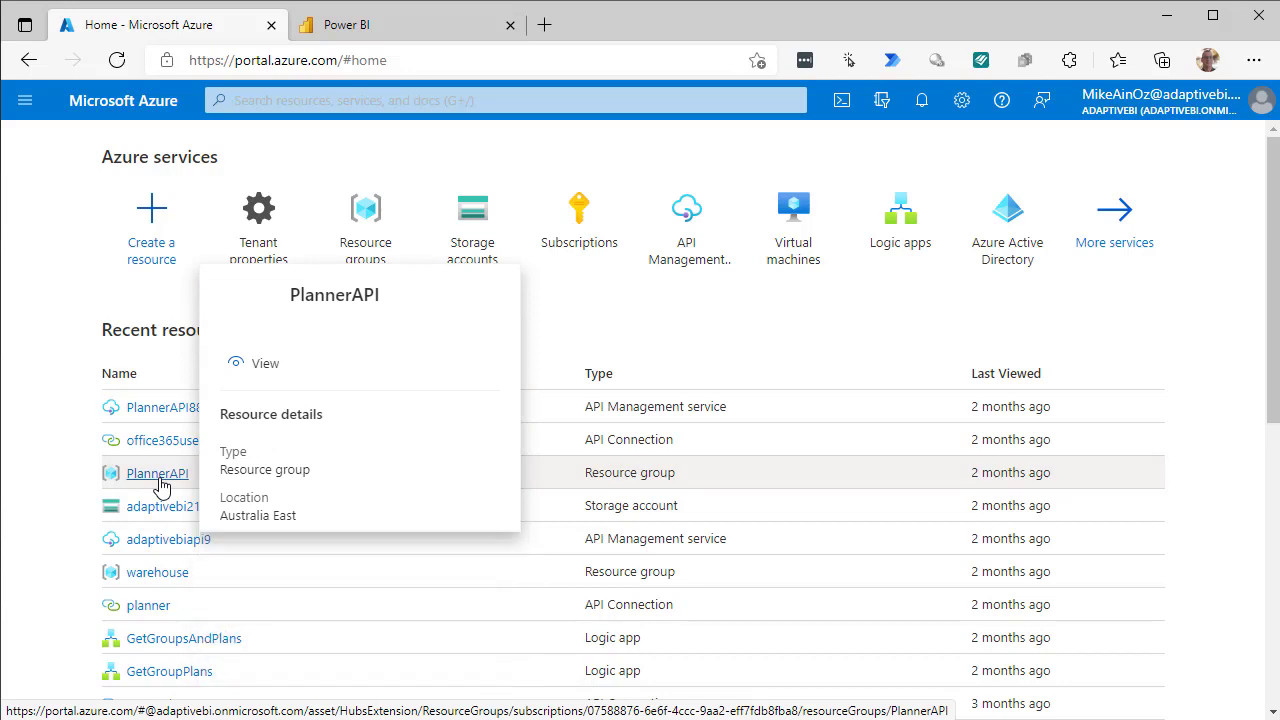
left_click(162, 486)
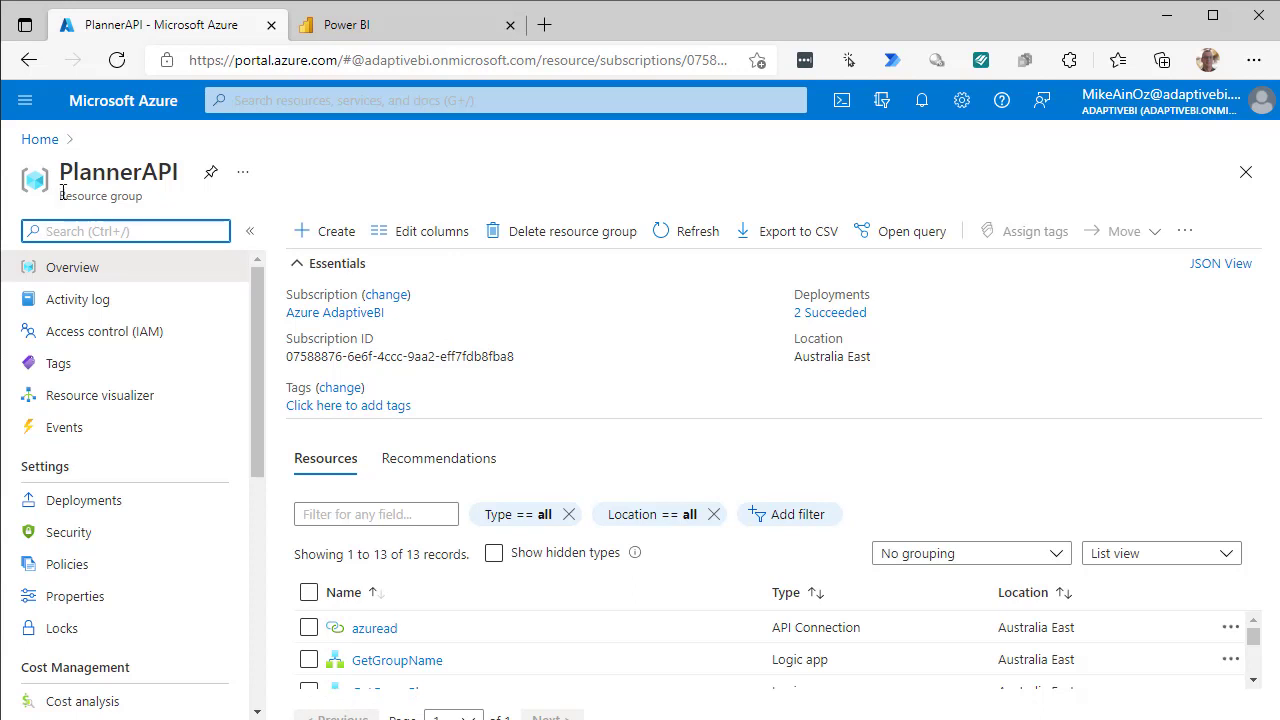
left_click(42, 140)
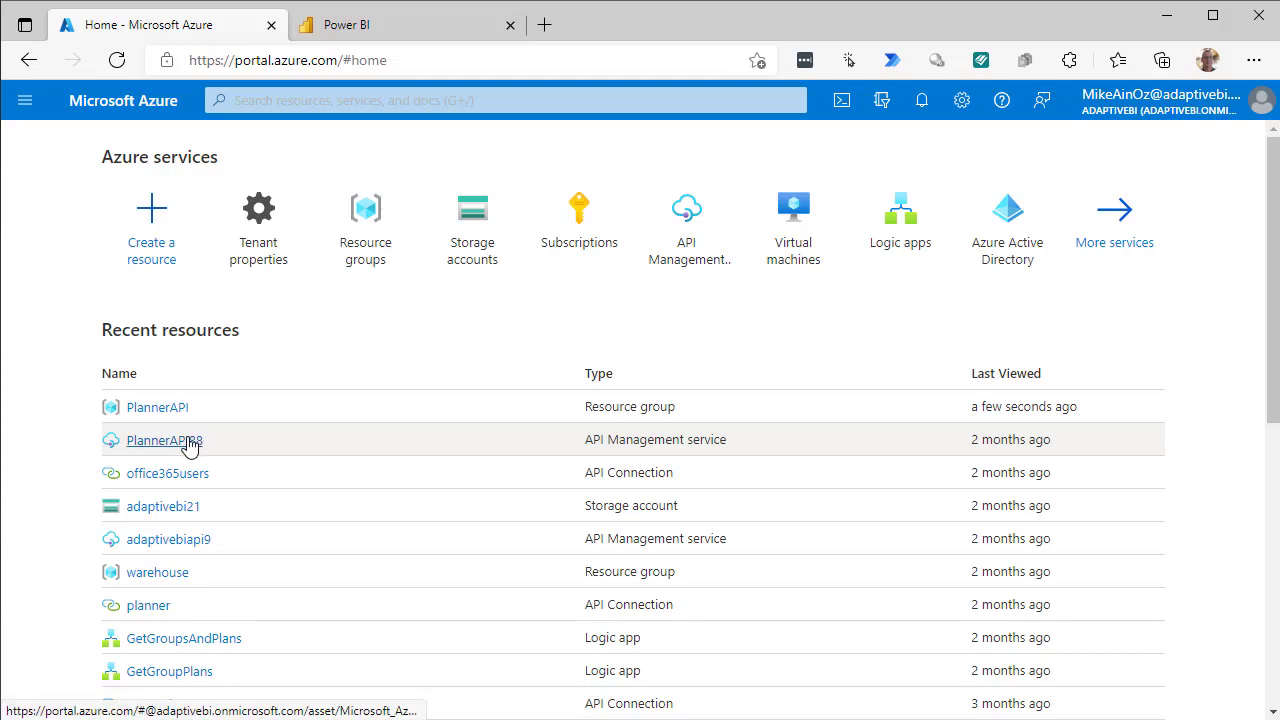
mouse_move(188, 445)
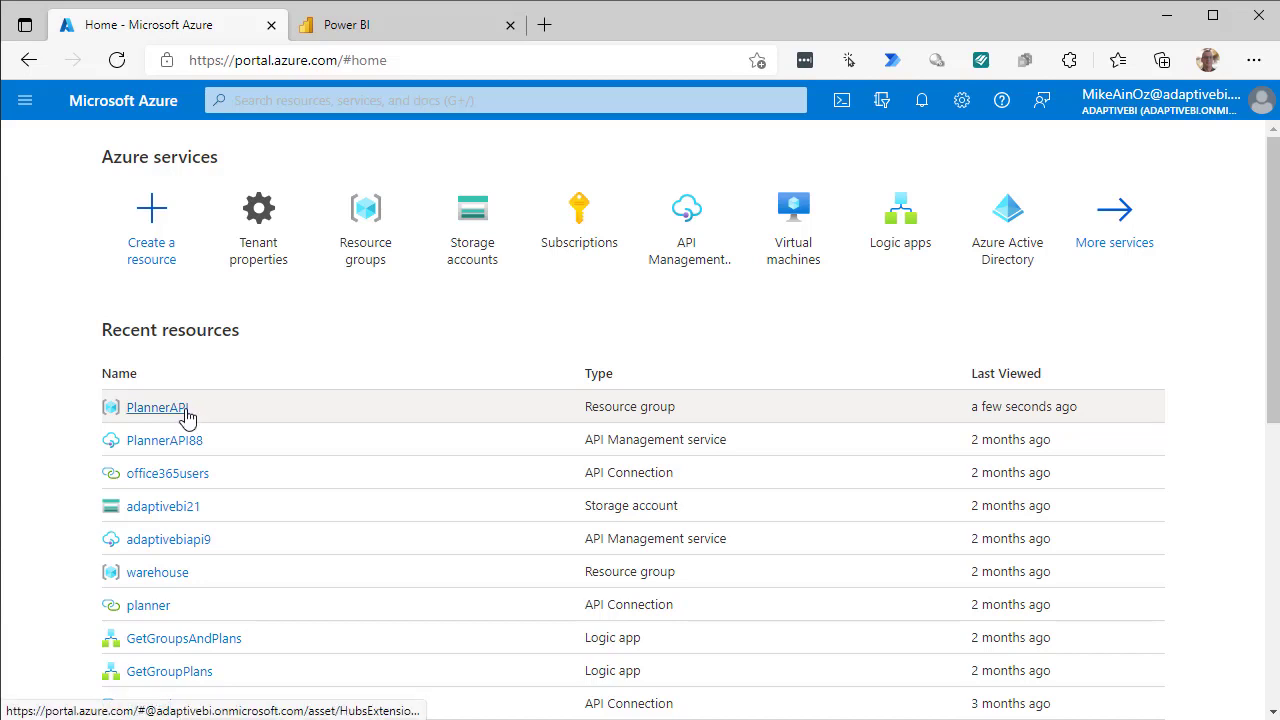
left_click(186, 417)
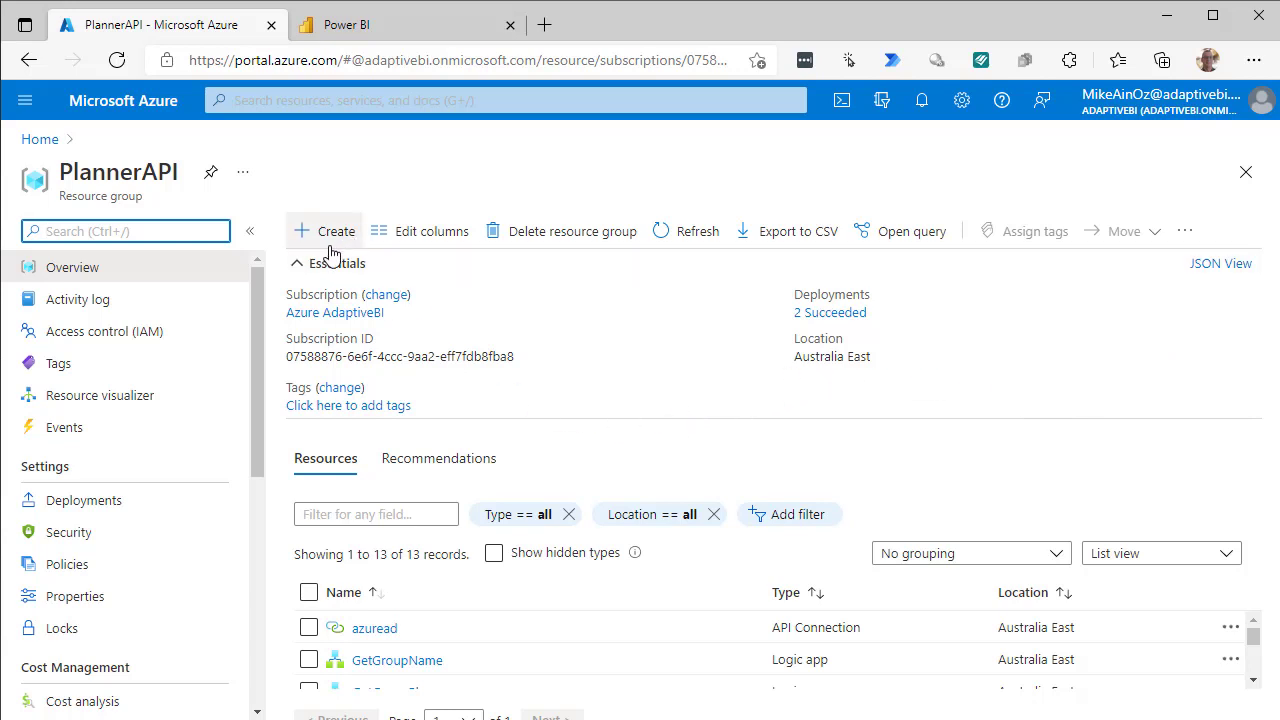
left_click(296, 266)
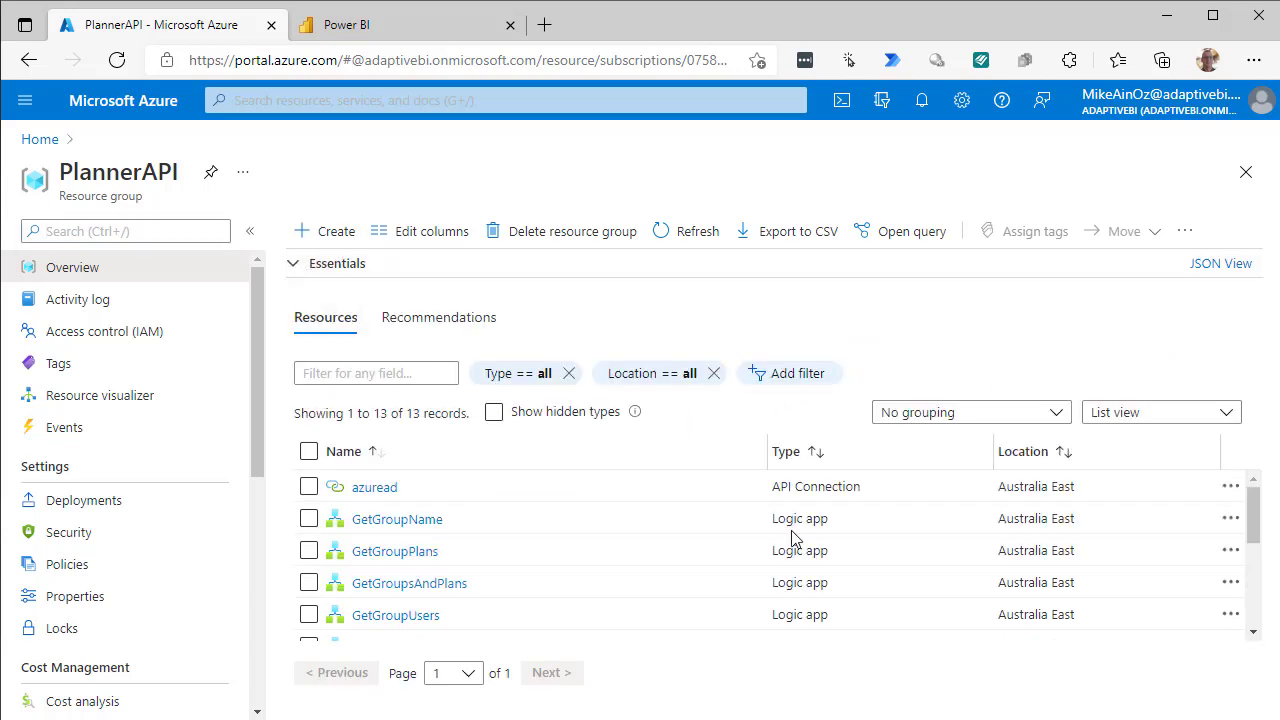
left_click_drag(1262, 545, 1256, 600)
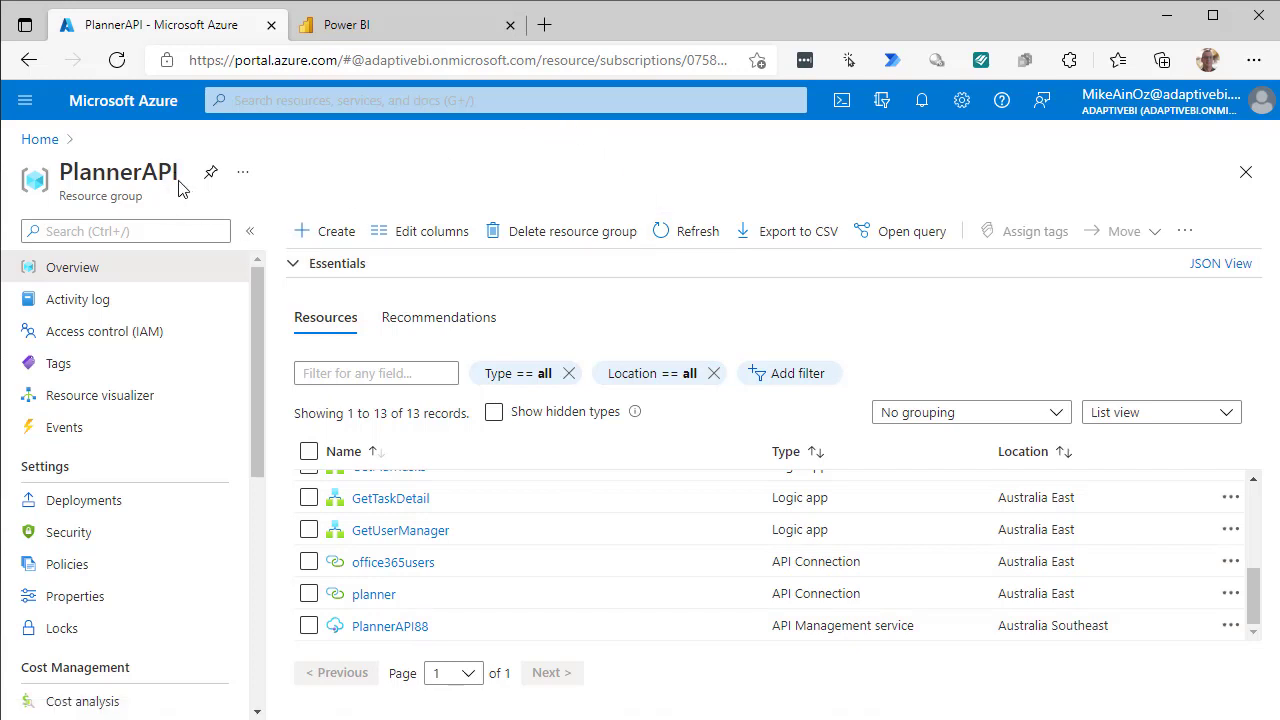
left_click(336, 232)
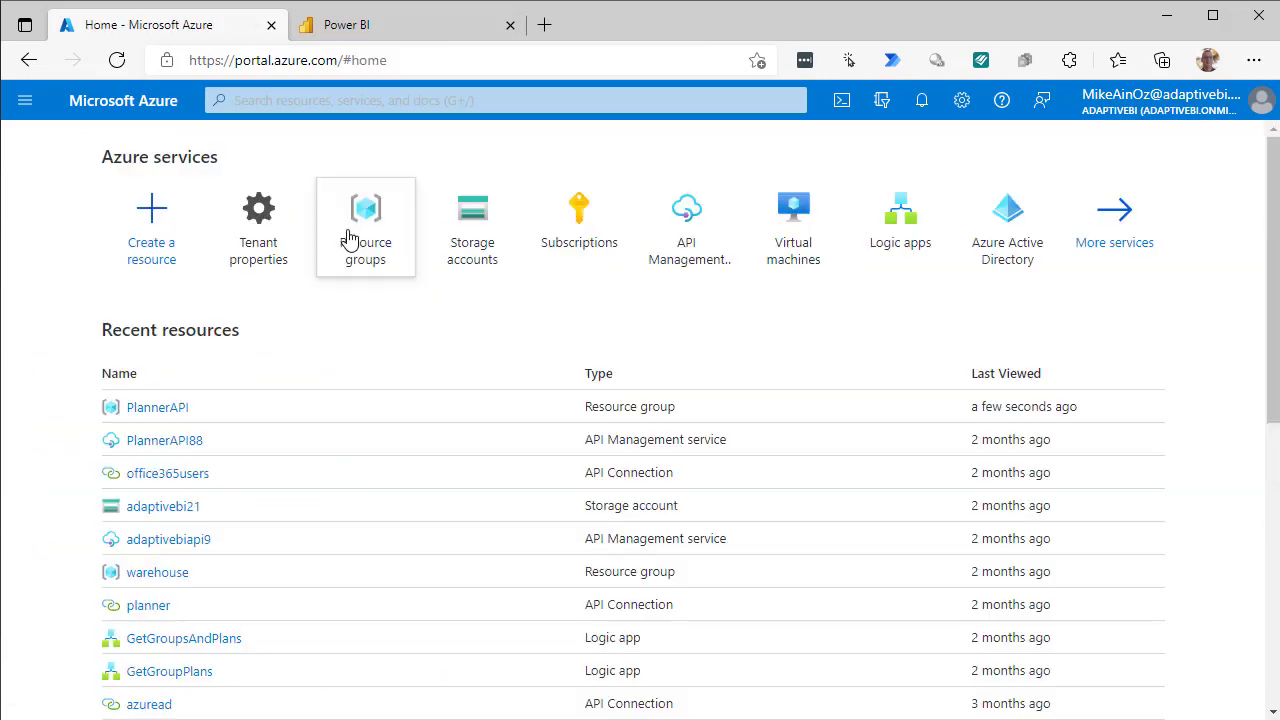
Create resource group PannerAPIv2 in (Asia Pacific) Australia East after passing validation.
left_click(355, 235)
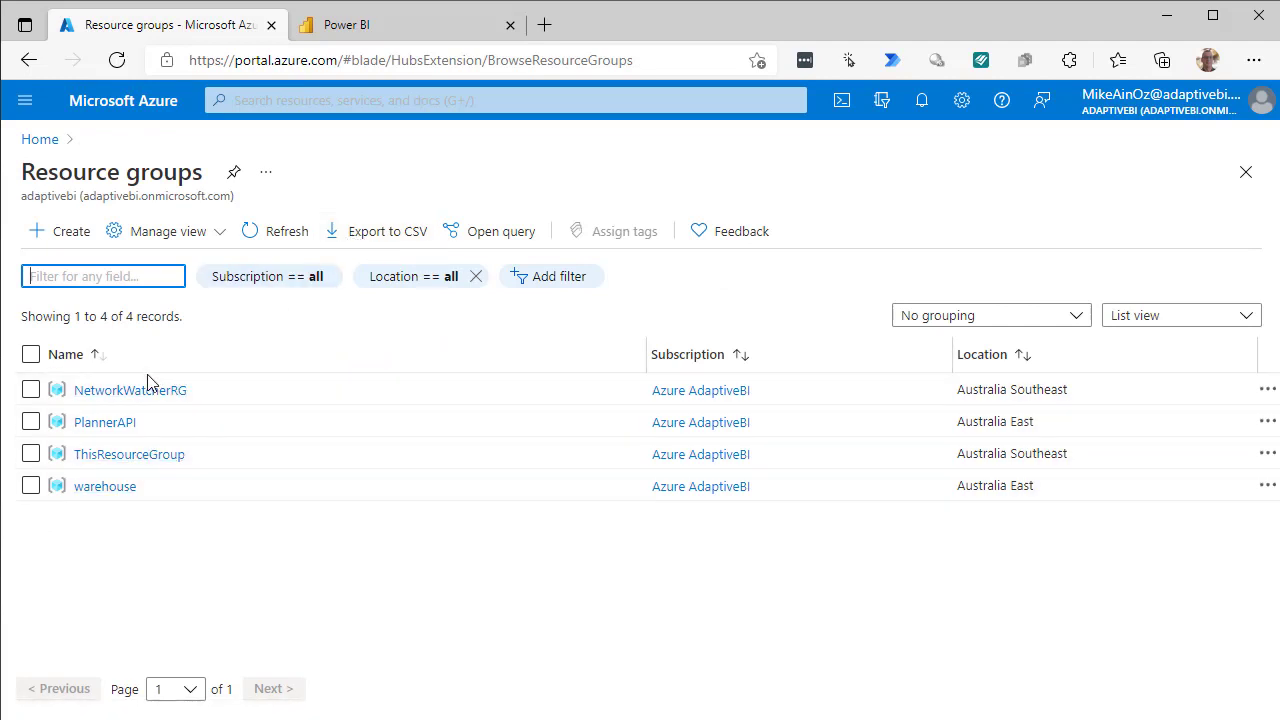
left_click(62, 240)
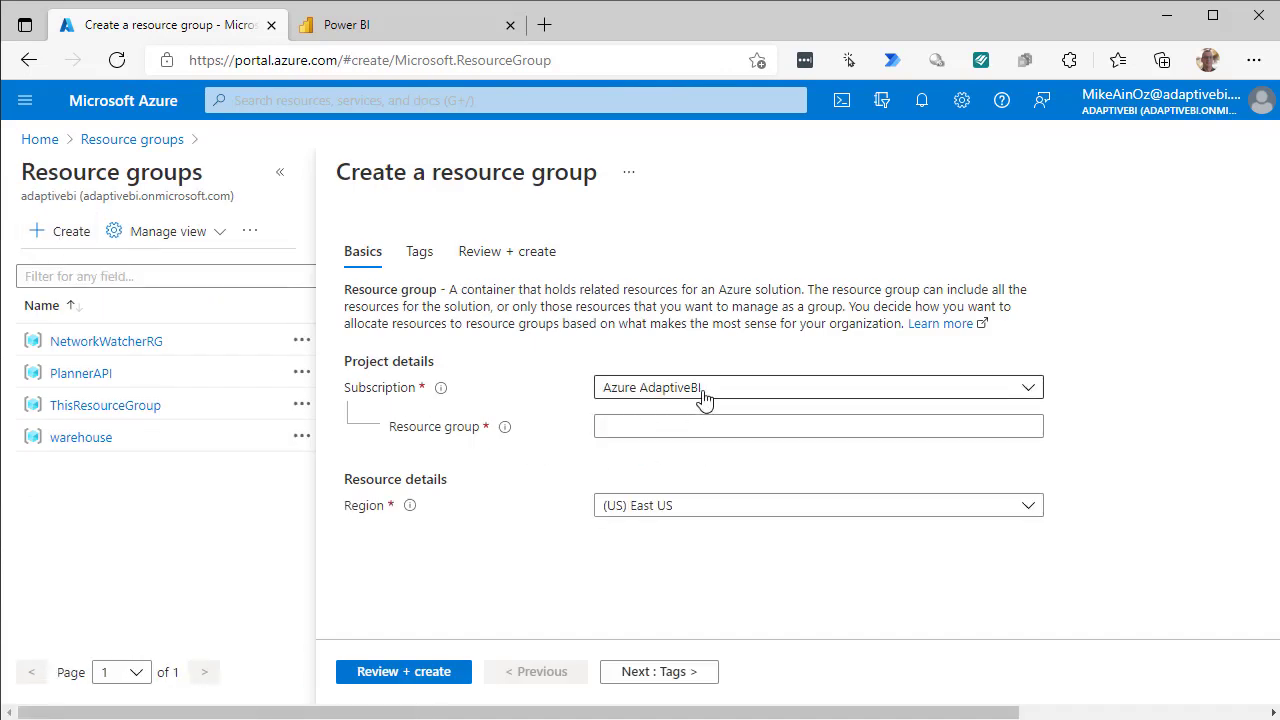
left_click(640, 428)
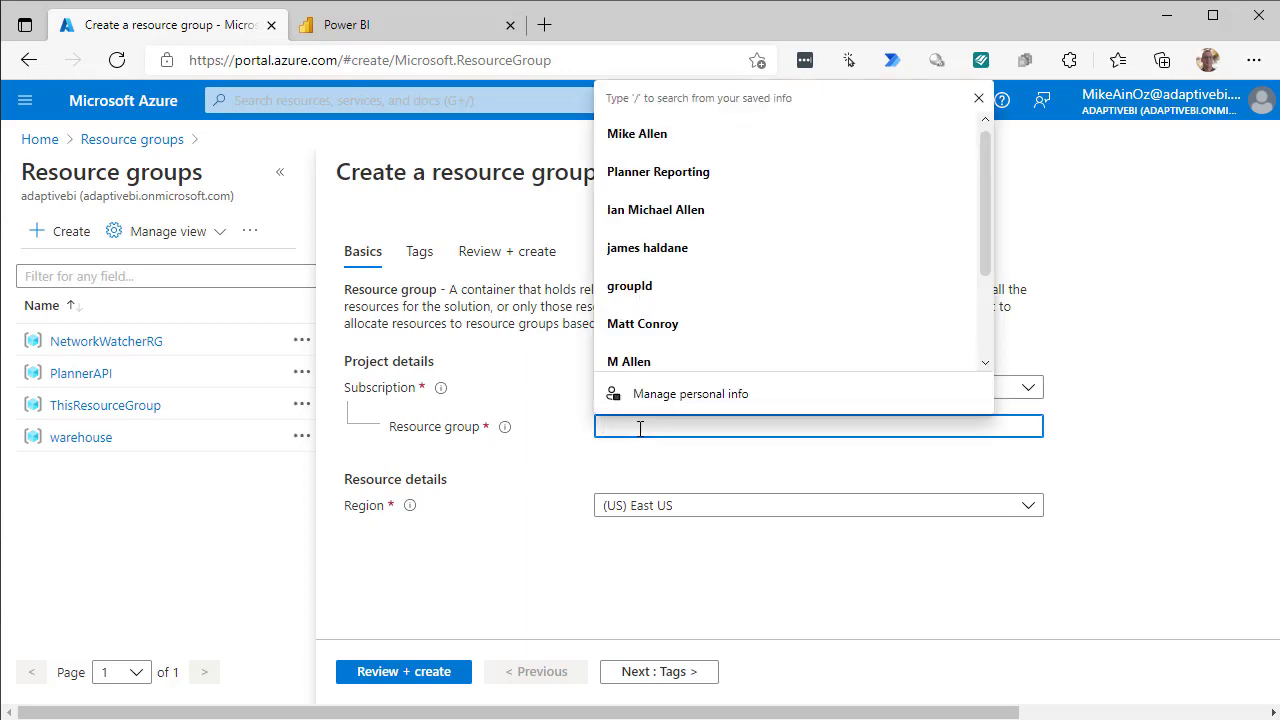
type("PannerA")
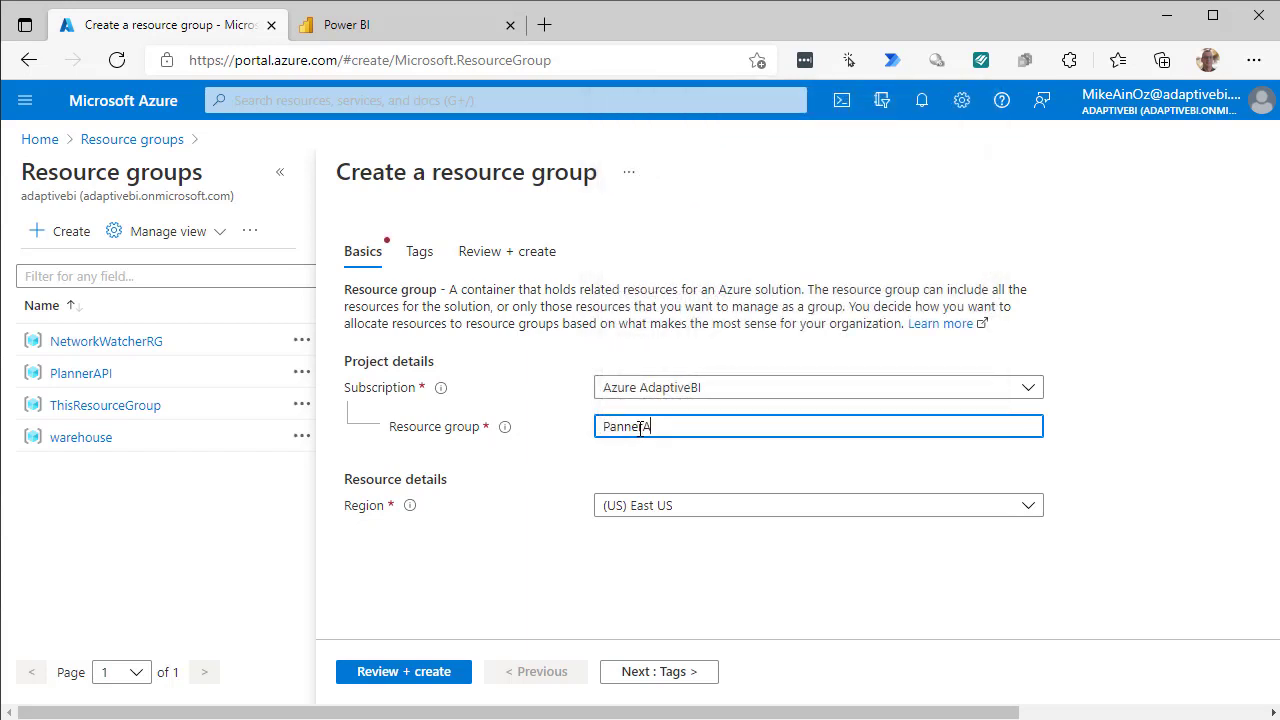
type("PIv2")
left_click(1029, 510)
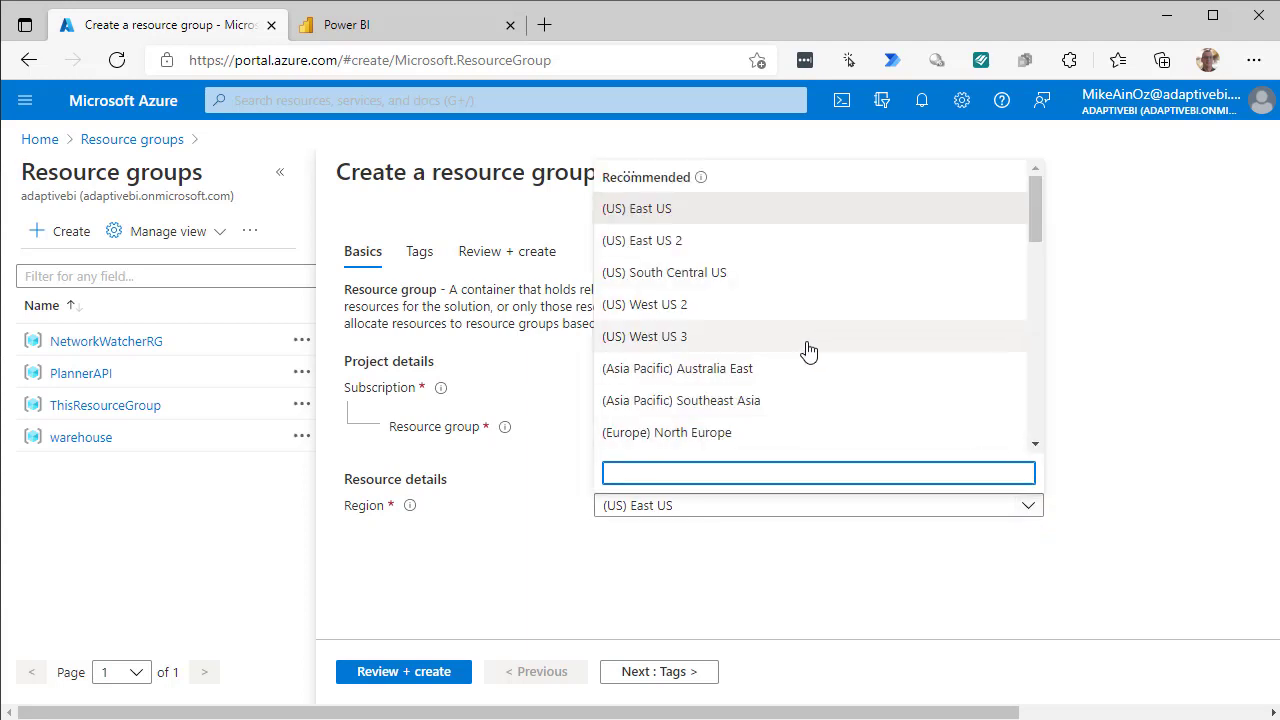
left_click(747, 381)
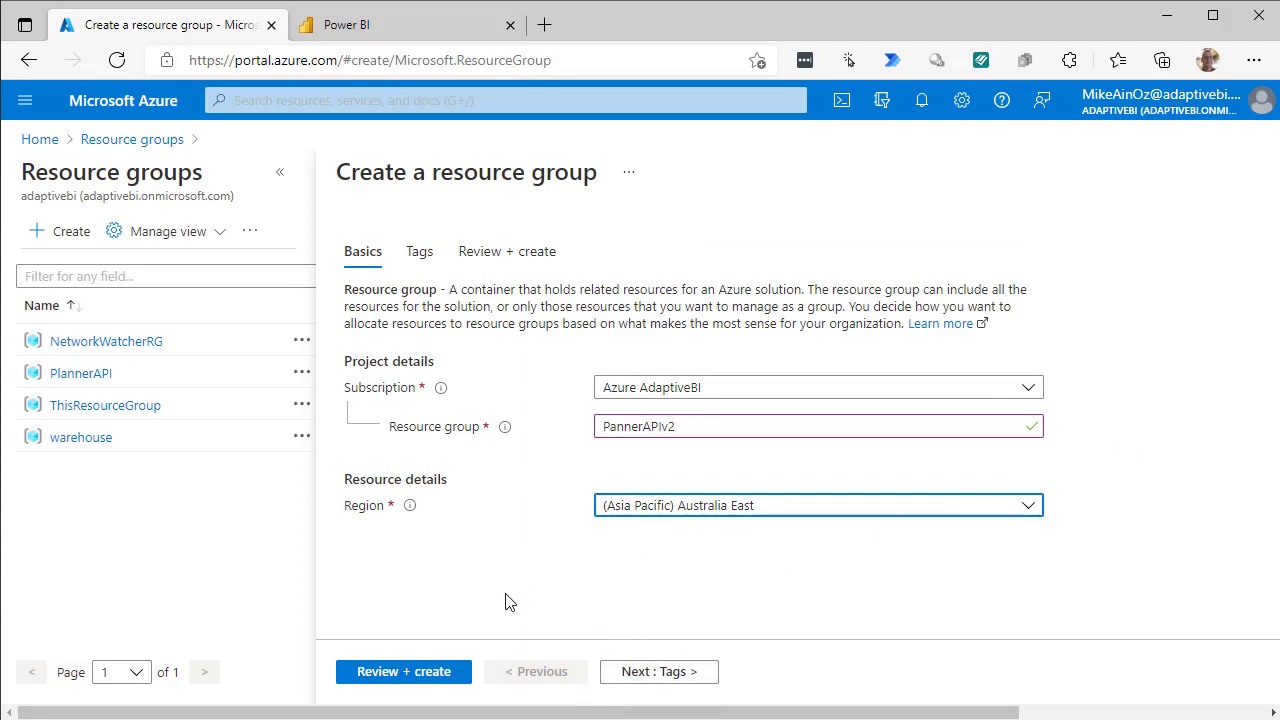
left_click(630, 673)
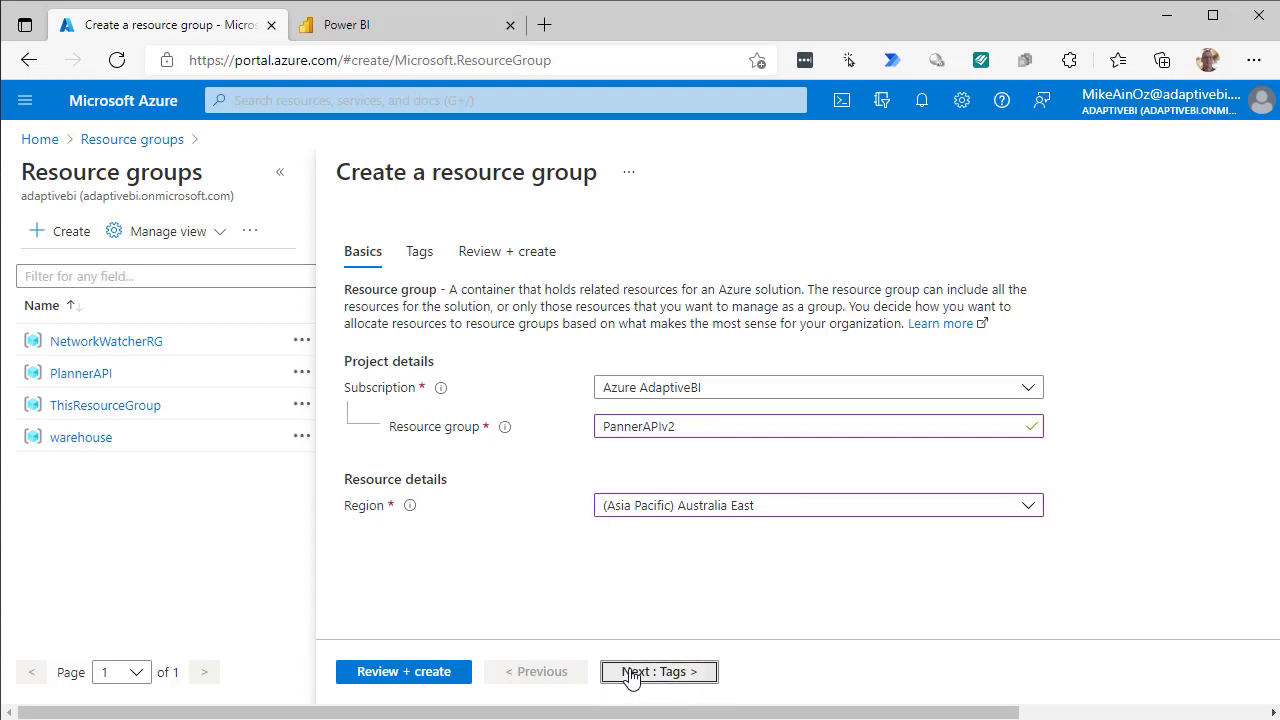
left_click(630, 673)
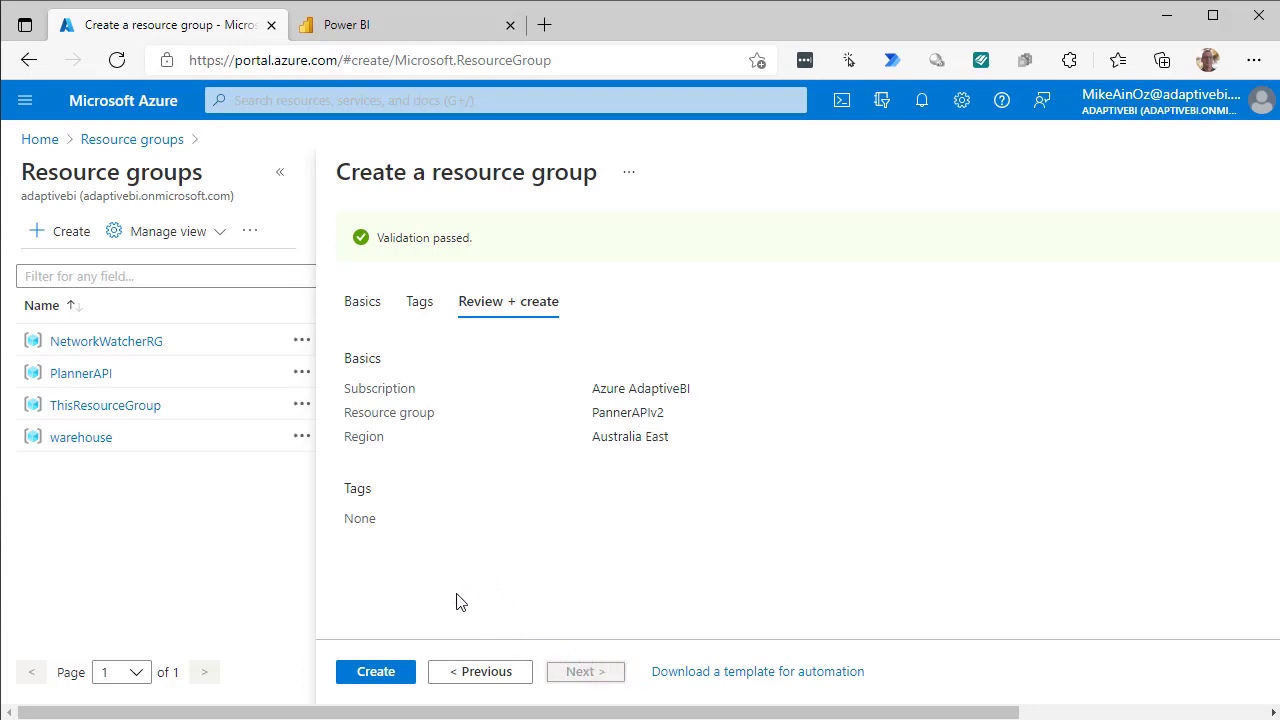
left_click(386, 676)
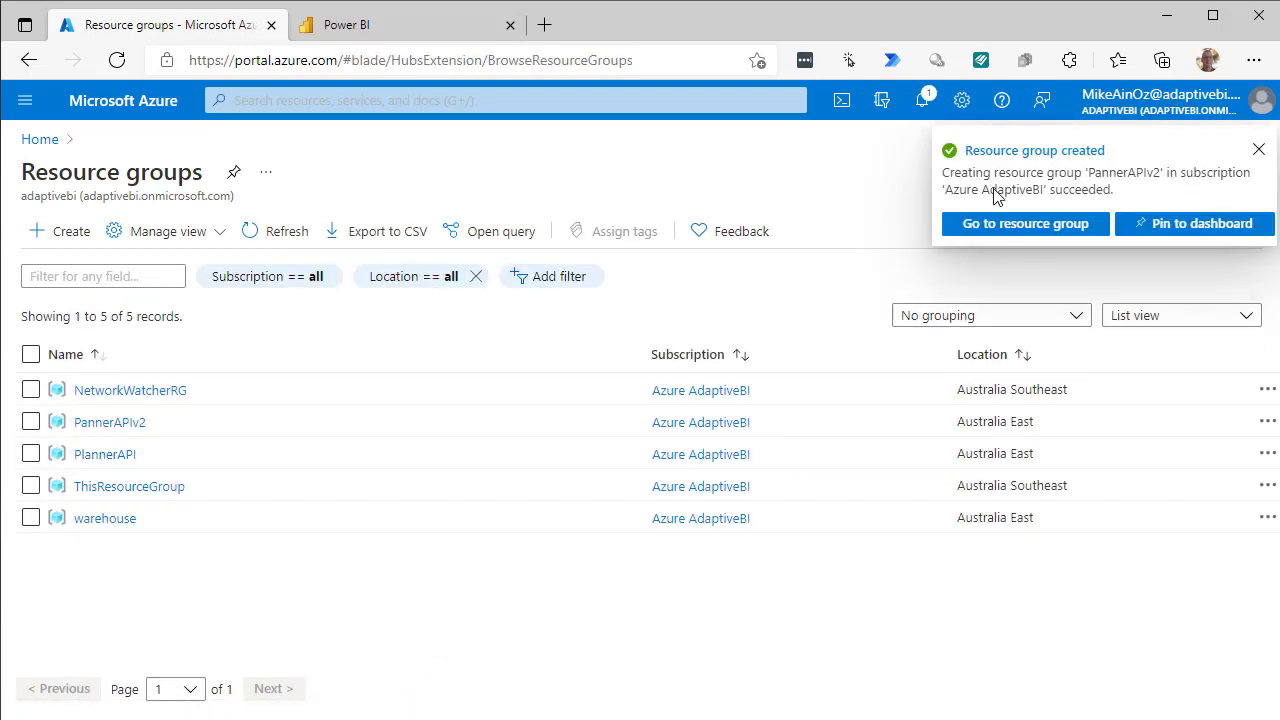
From the PannerAPIv2 group, search the marketplace for 'API Manage' and choose API Management.
left_click(1003, 226)
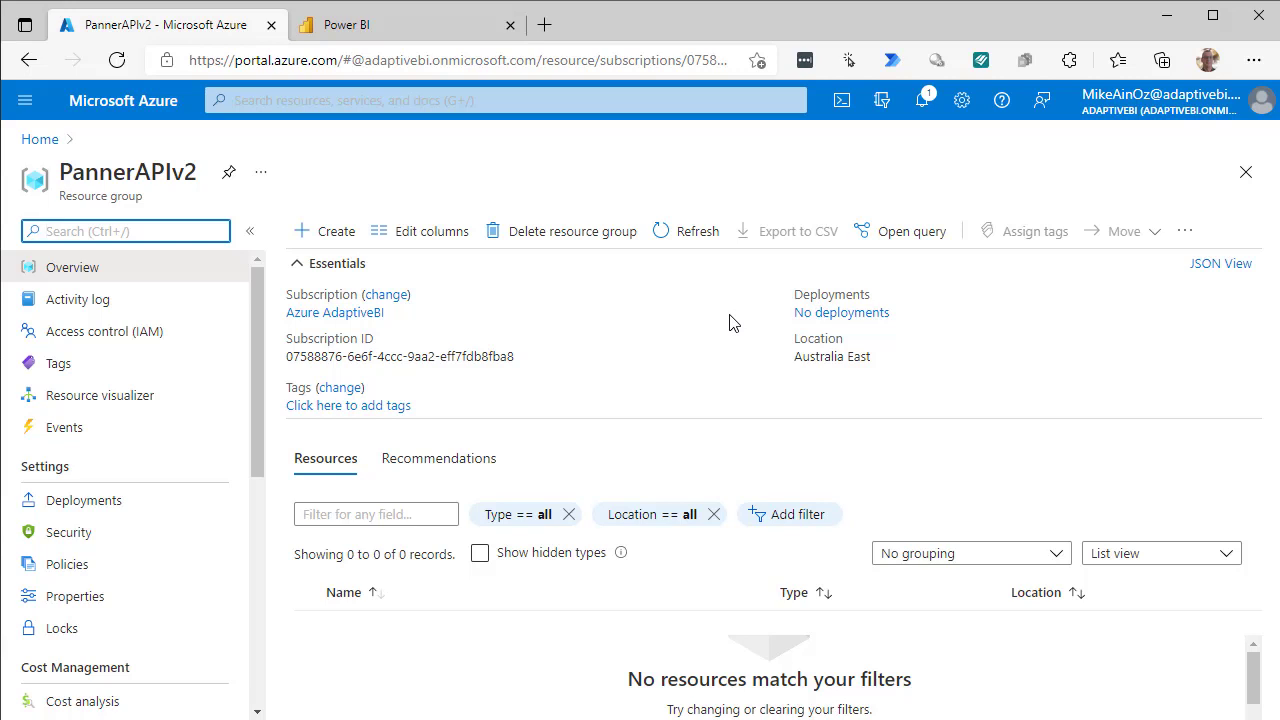
left_click(330, 240)
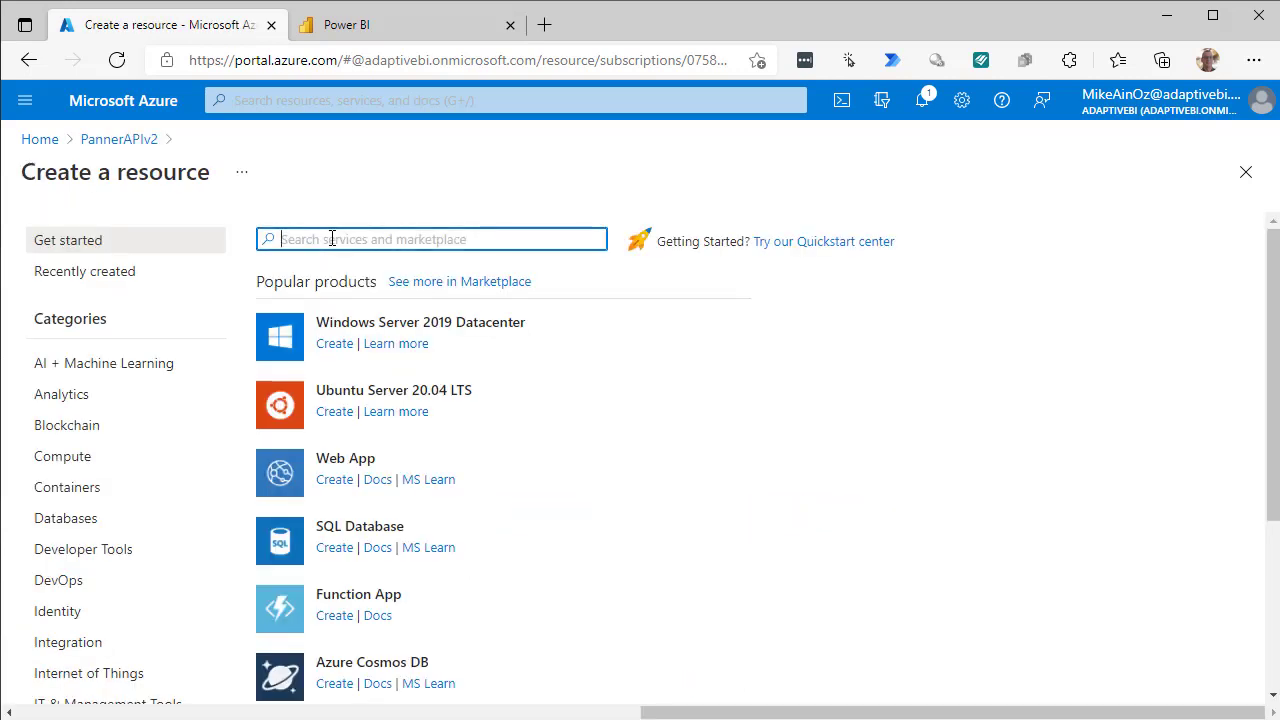
type("API")
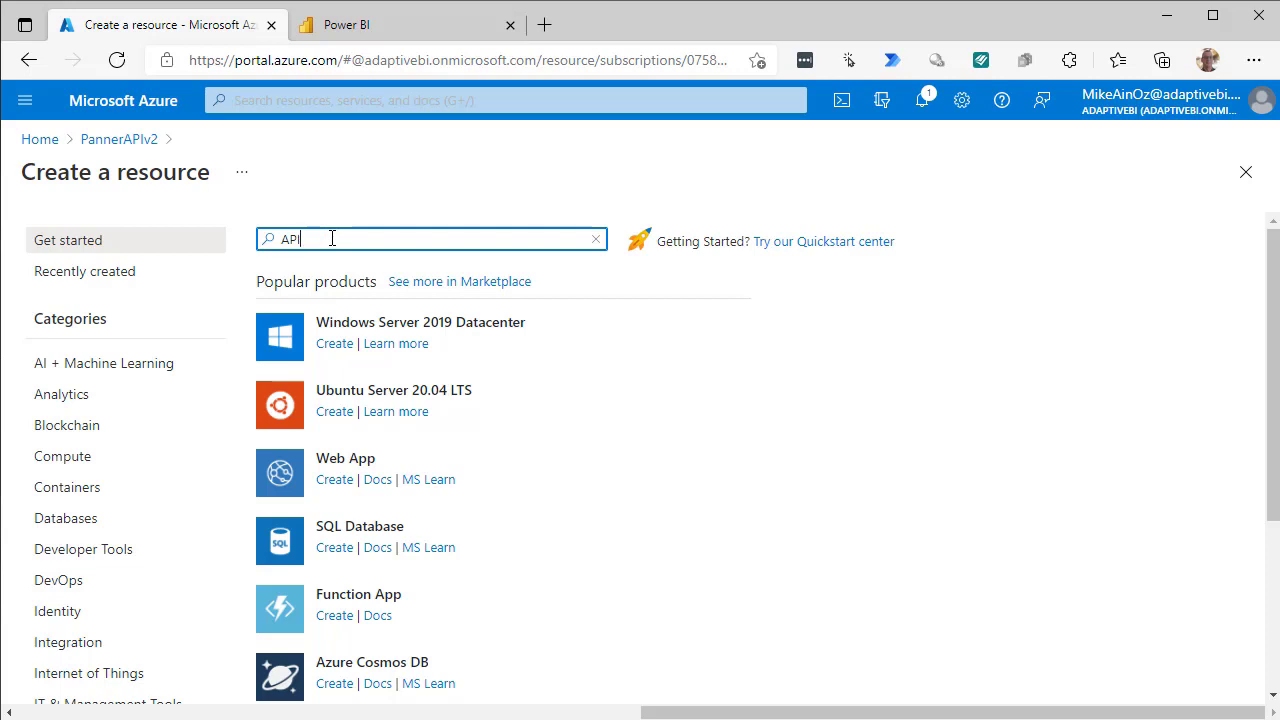
type(" Mange")
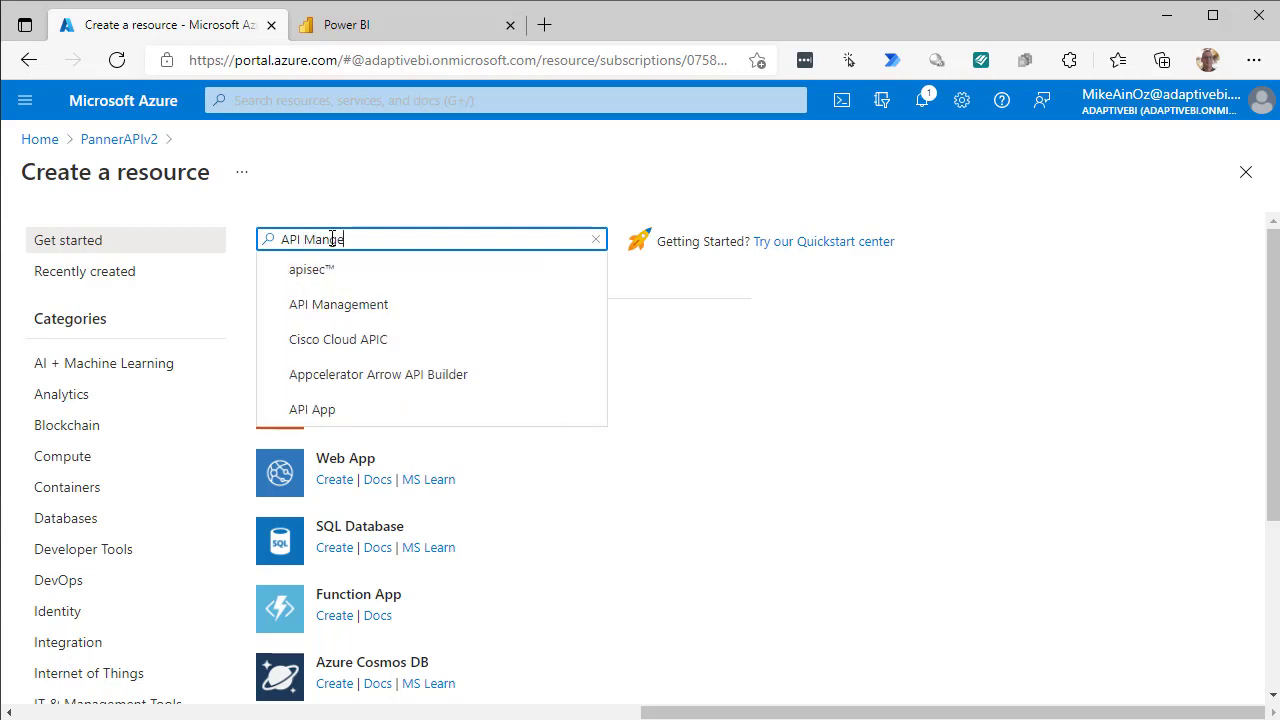
key("BackSpace")
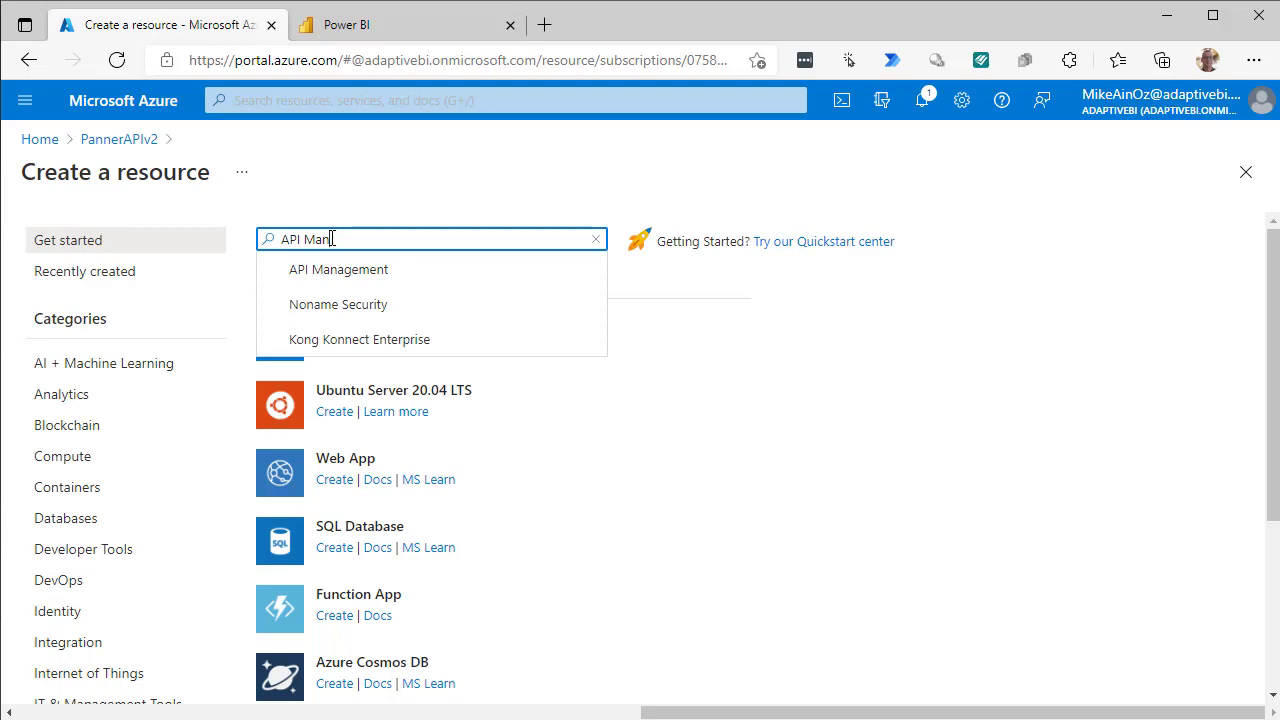
type("age")
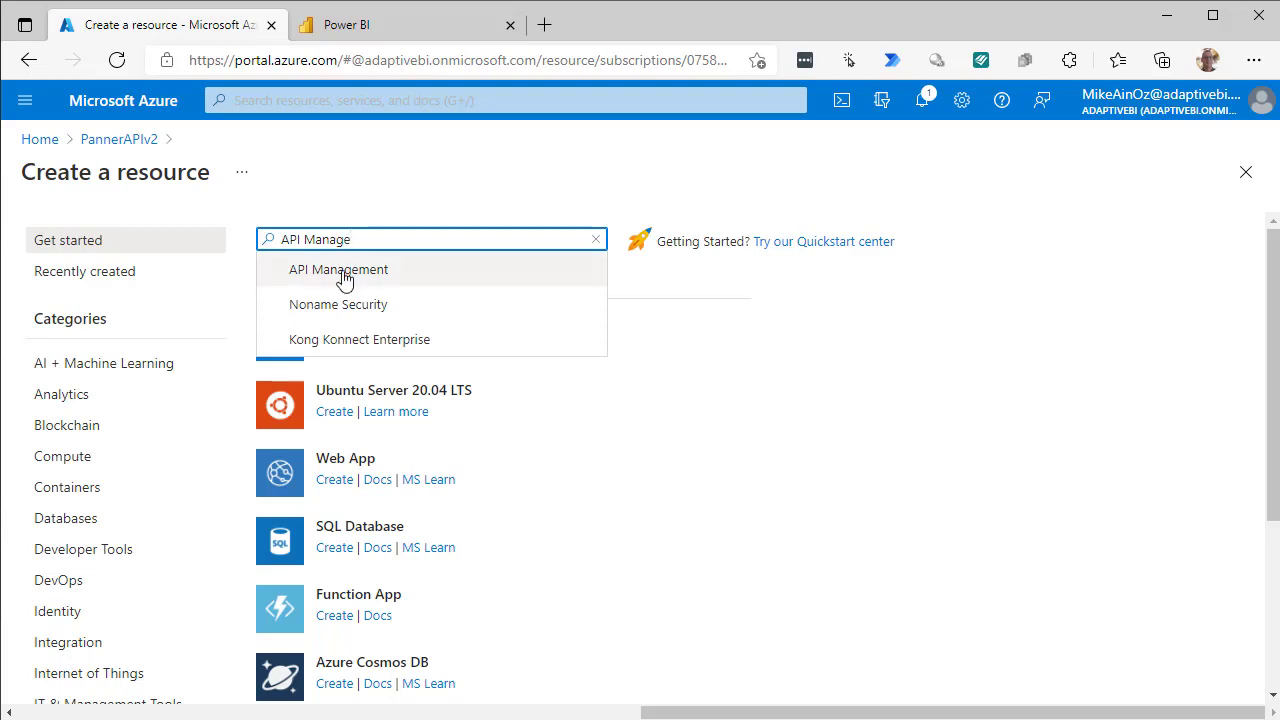
left_click(345, 268)
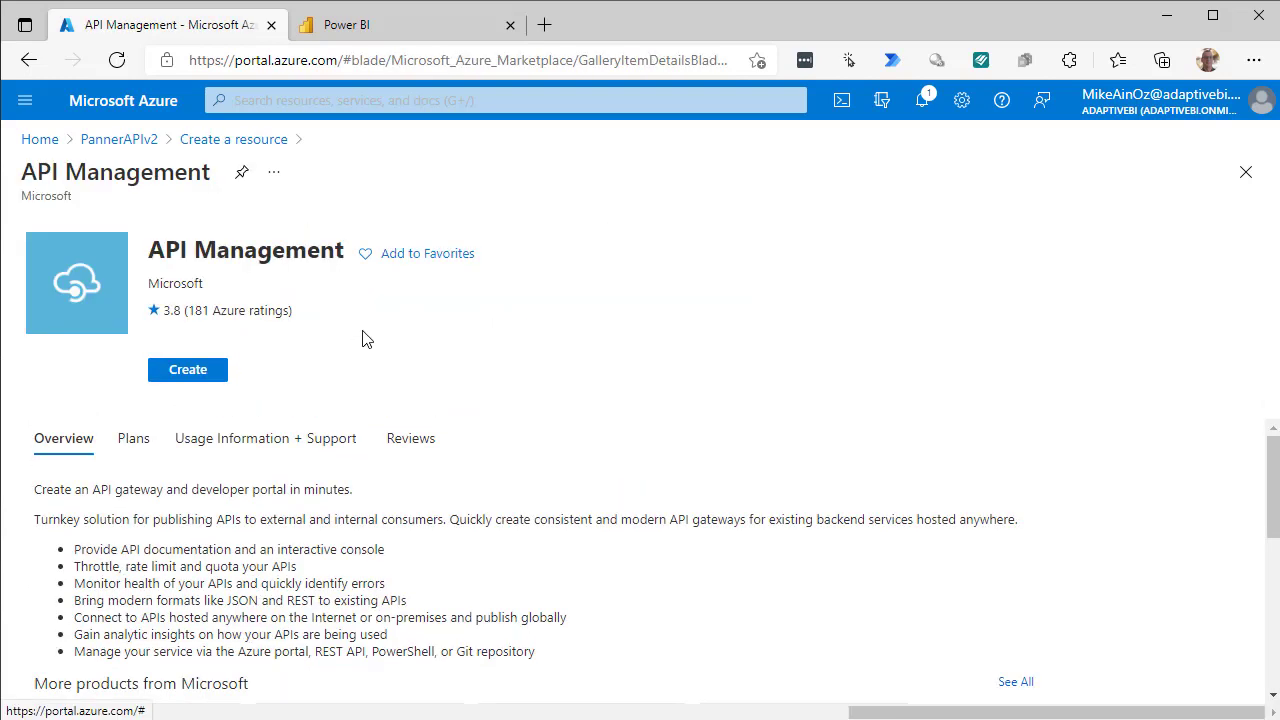
Start a new API Management service named PlannerAPI89 with organization name and administrator e-mail filled in.
left_click(185, 372)
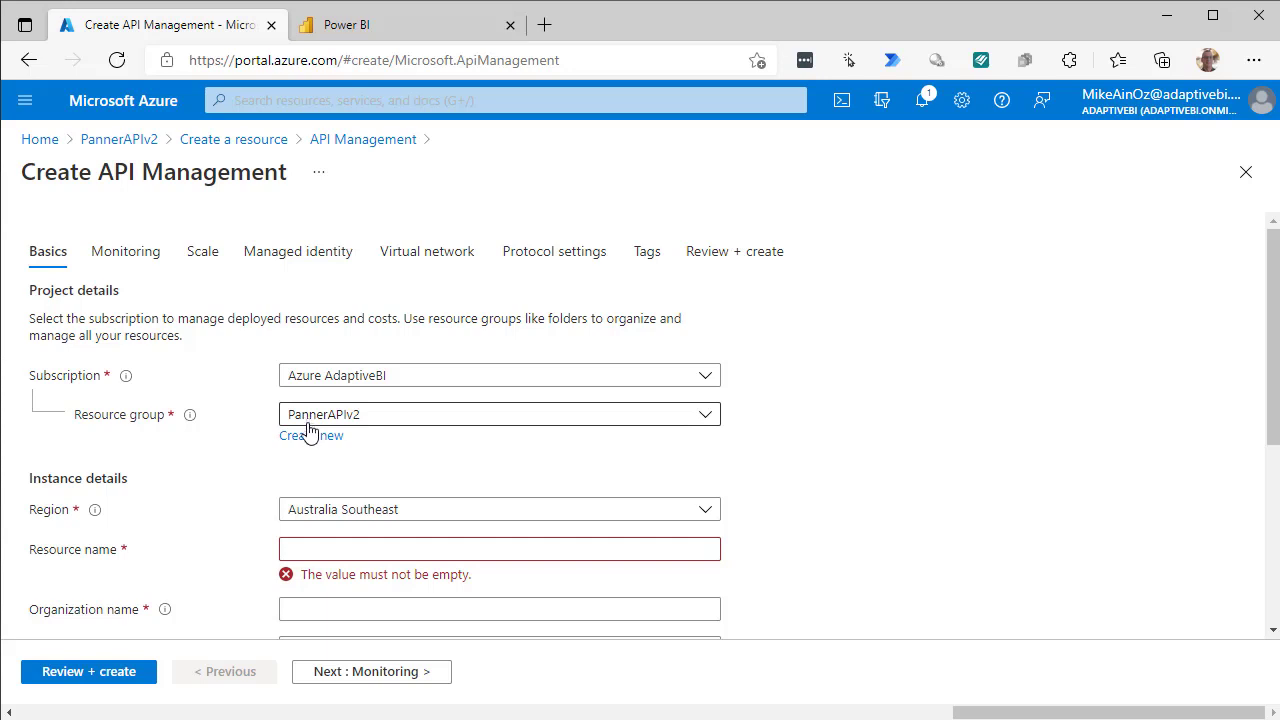
left_click(326, 548)
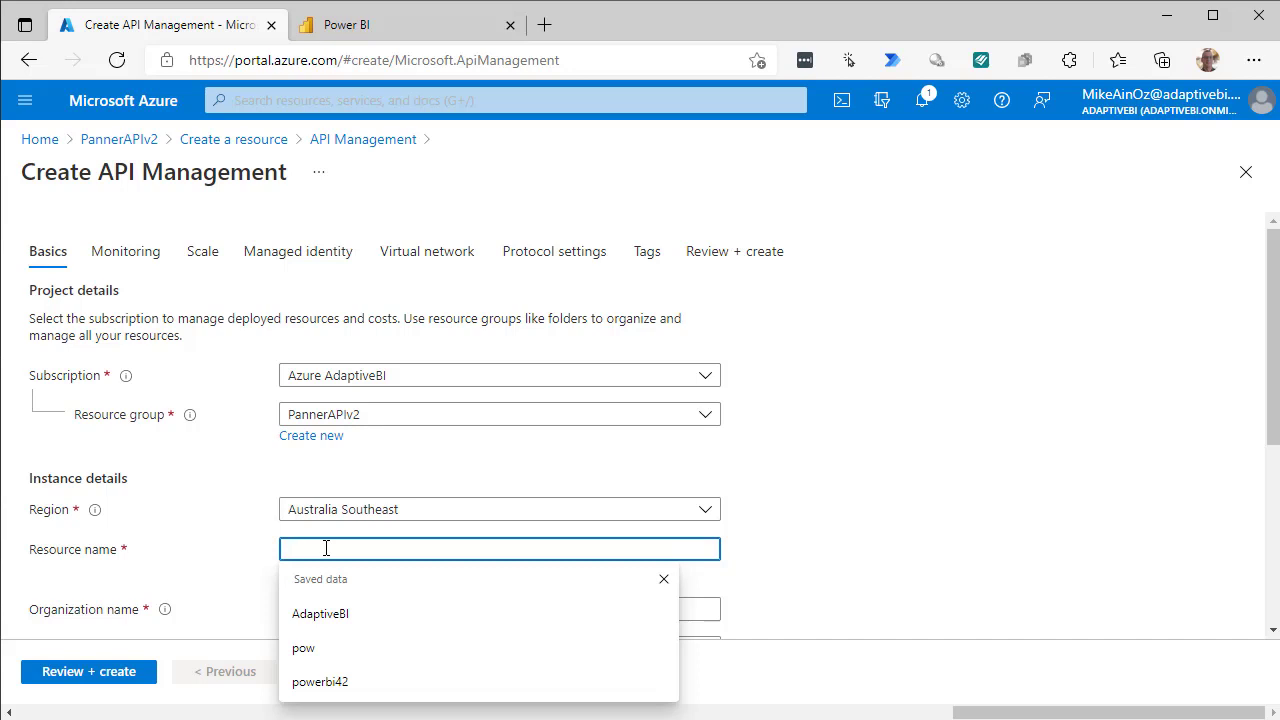
type("PlannerAPI")
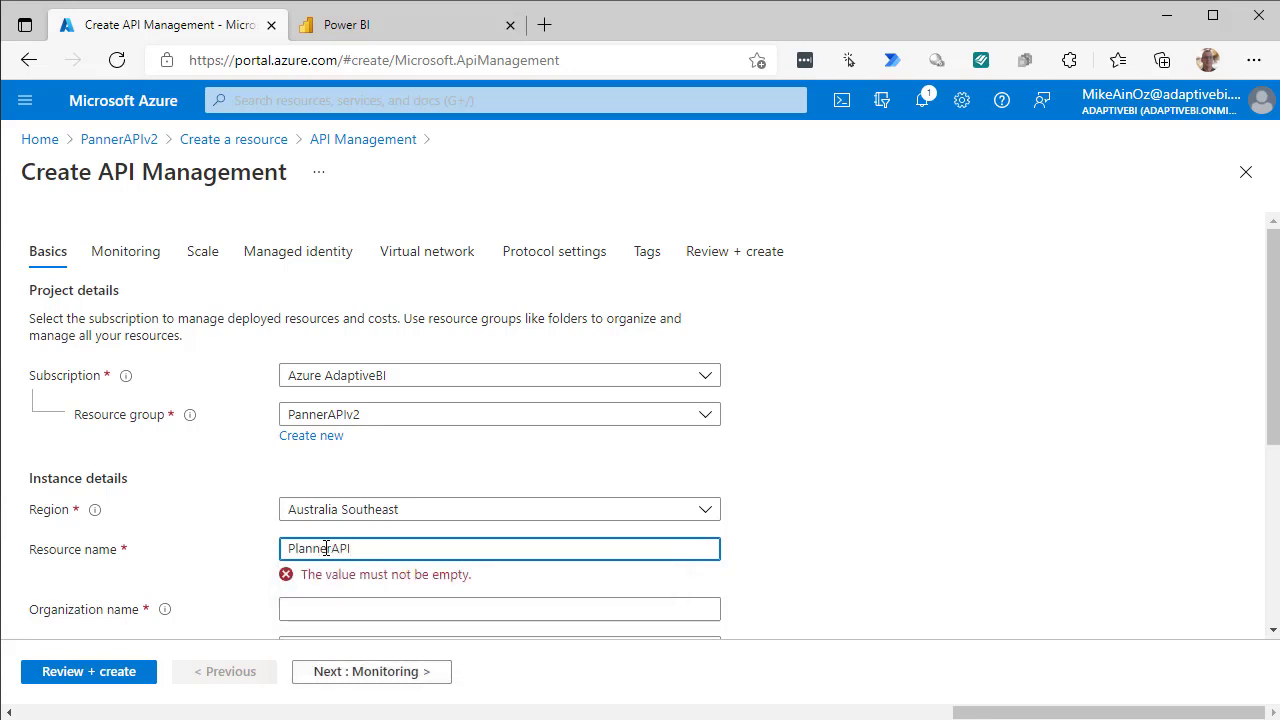
type("89")
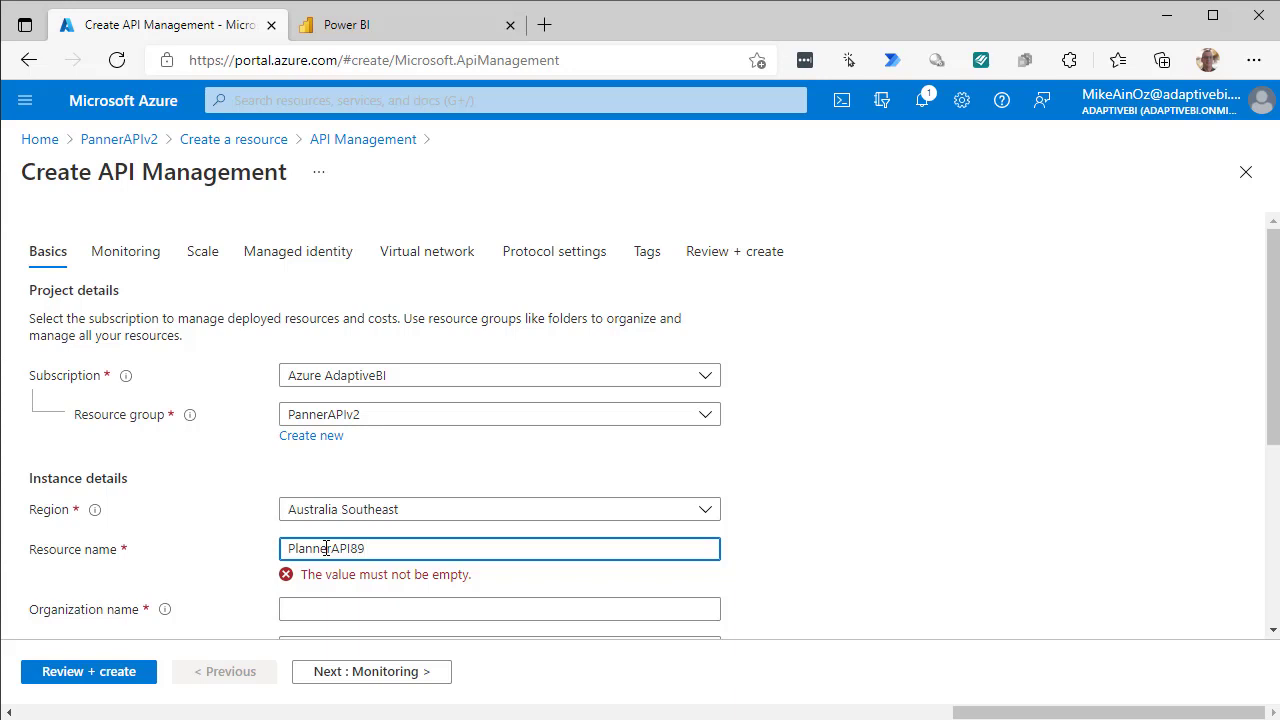
left_click(355, 612)
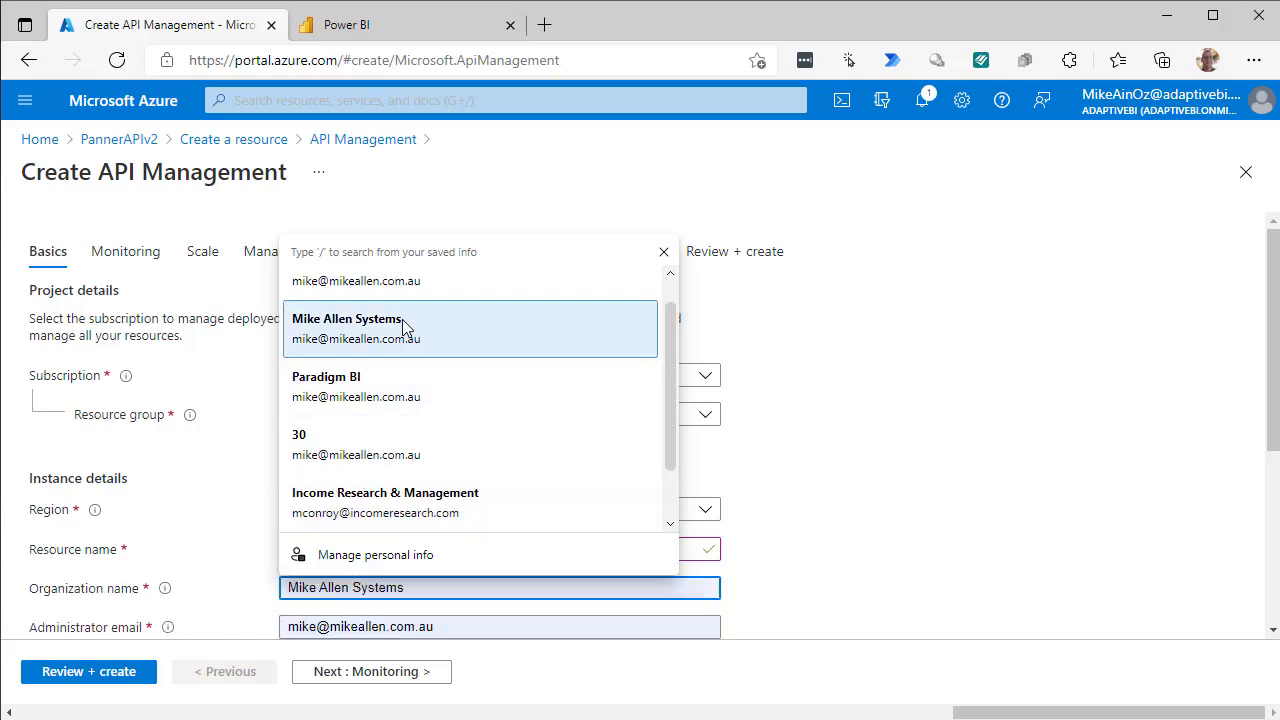
left_click(403, 327)
scroll(826, 443, "down", 2)
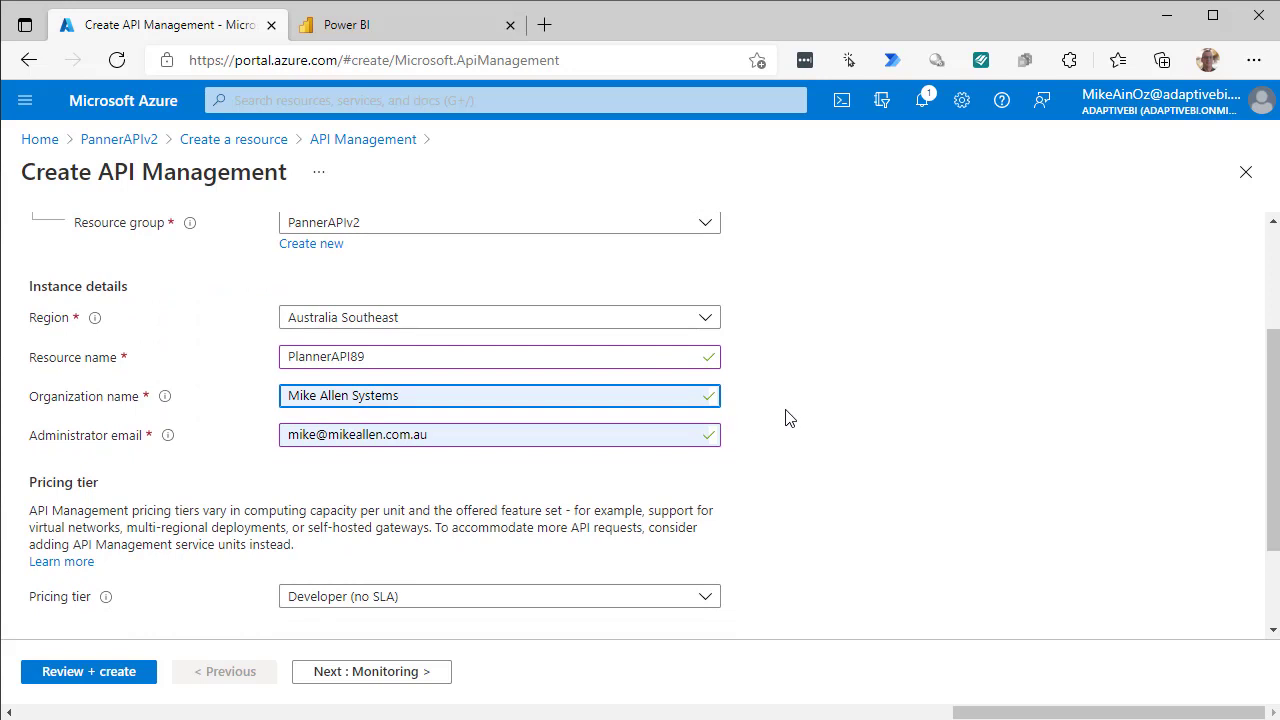
scroll(786, 418, "up", 1)
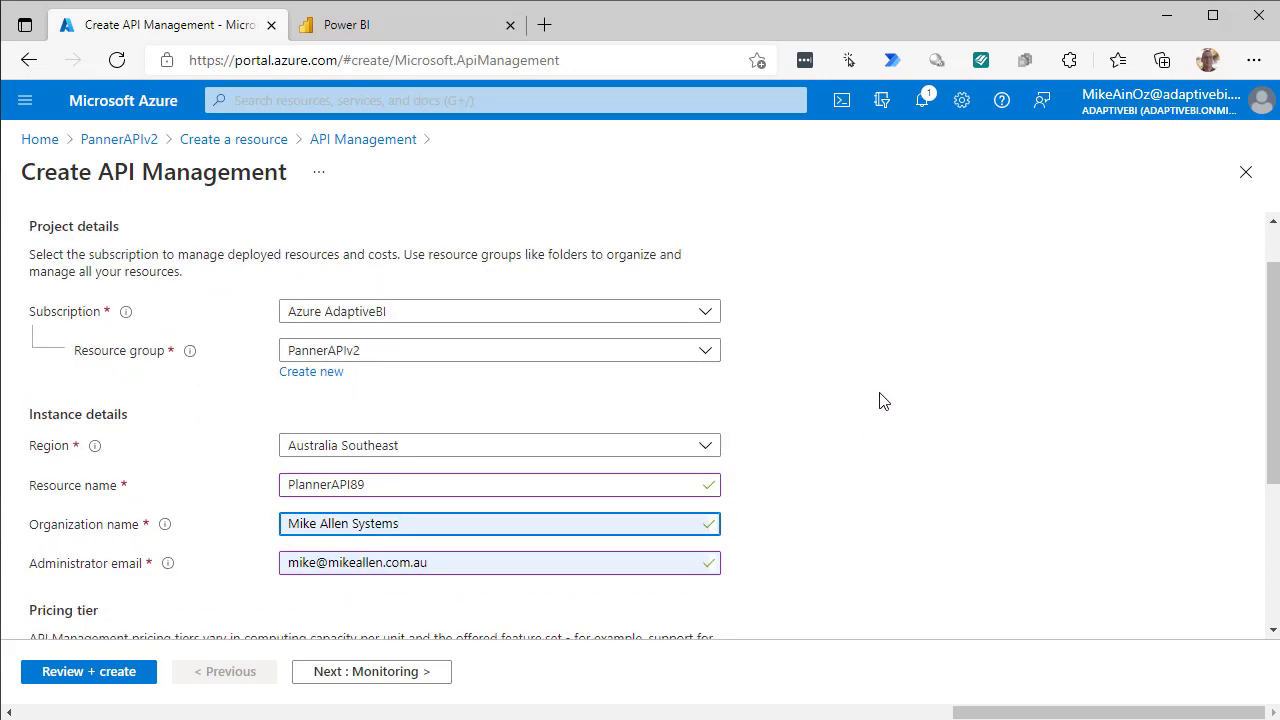
left_click(437, 566)
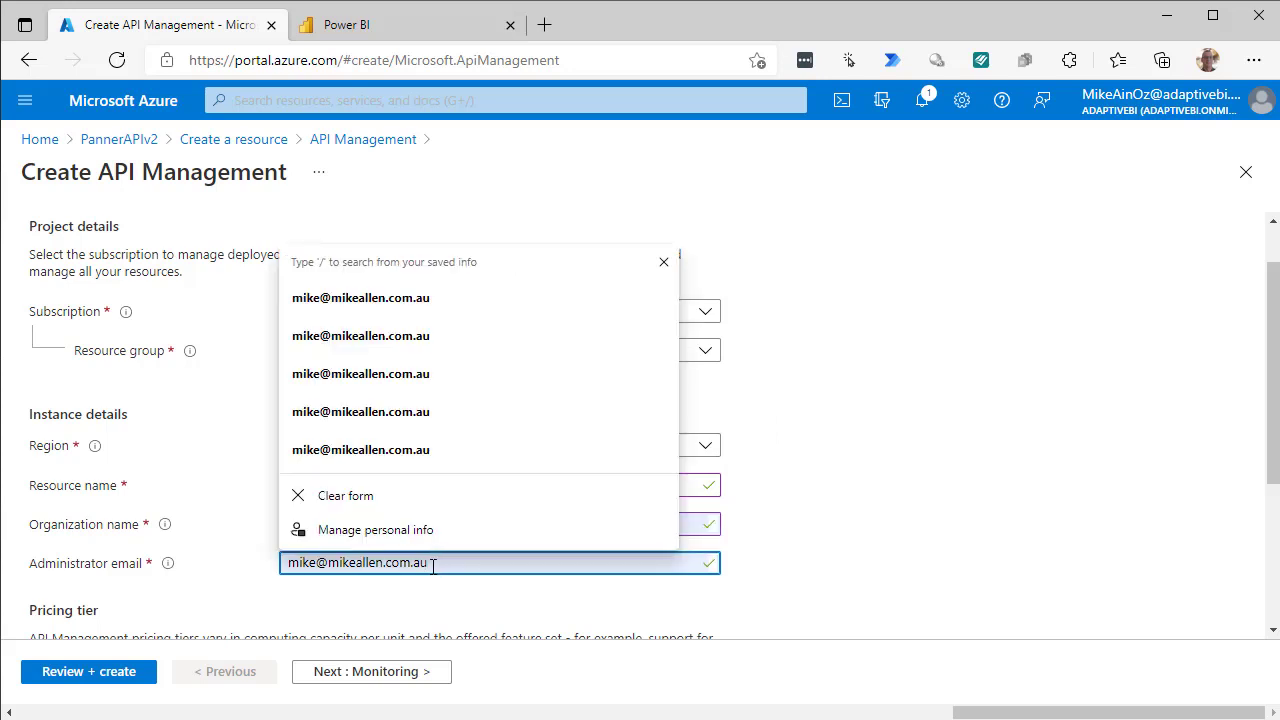
left_click_drag(432, 565, 270, 572)
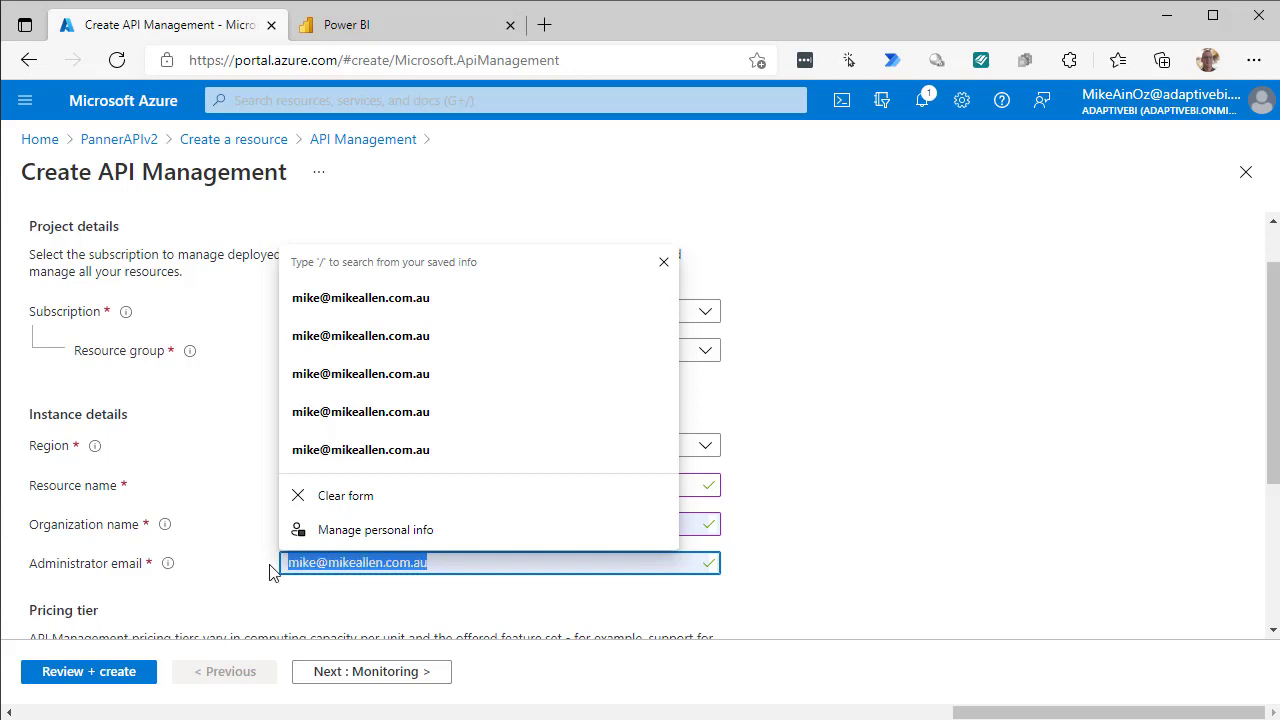
type("mike")
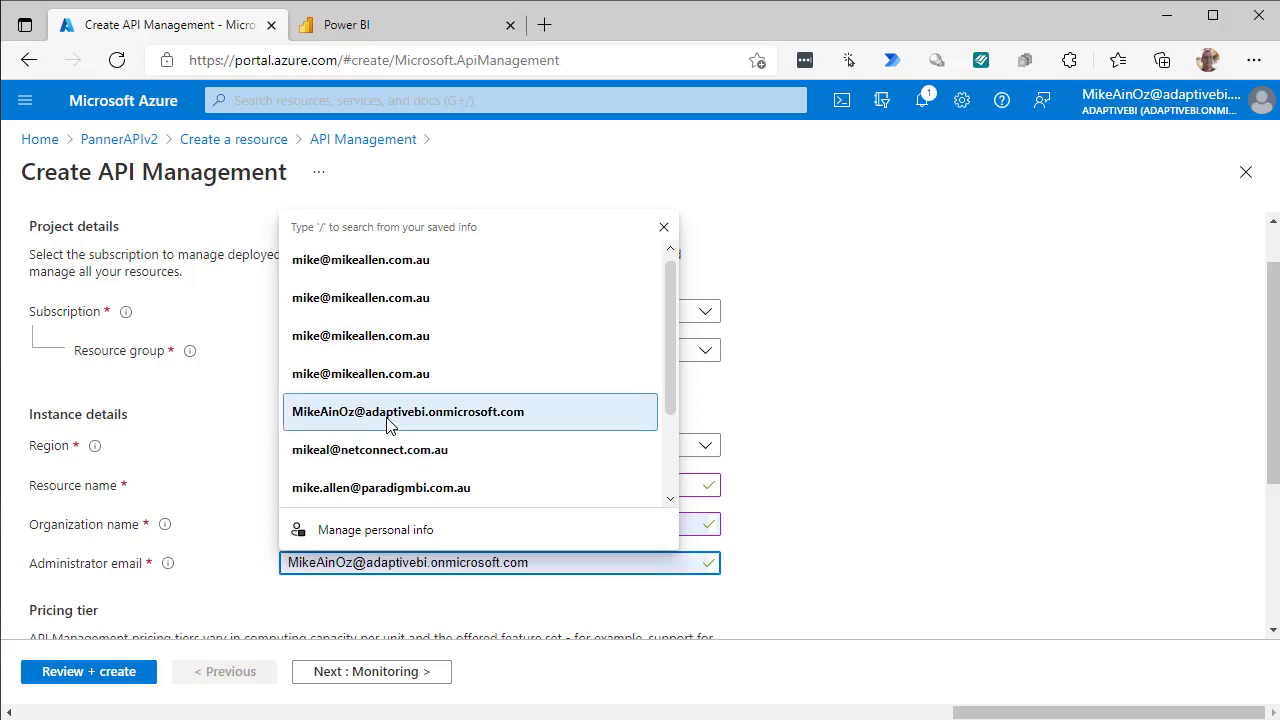
left_click(390, 423)
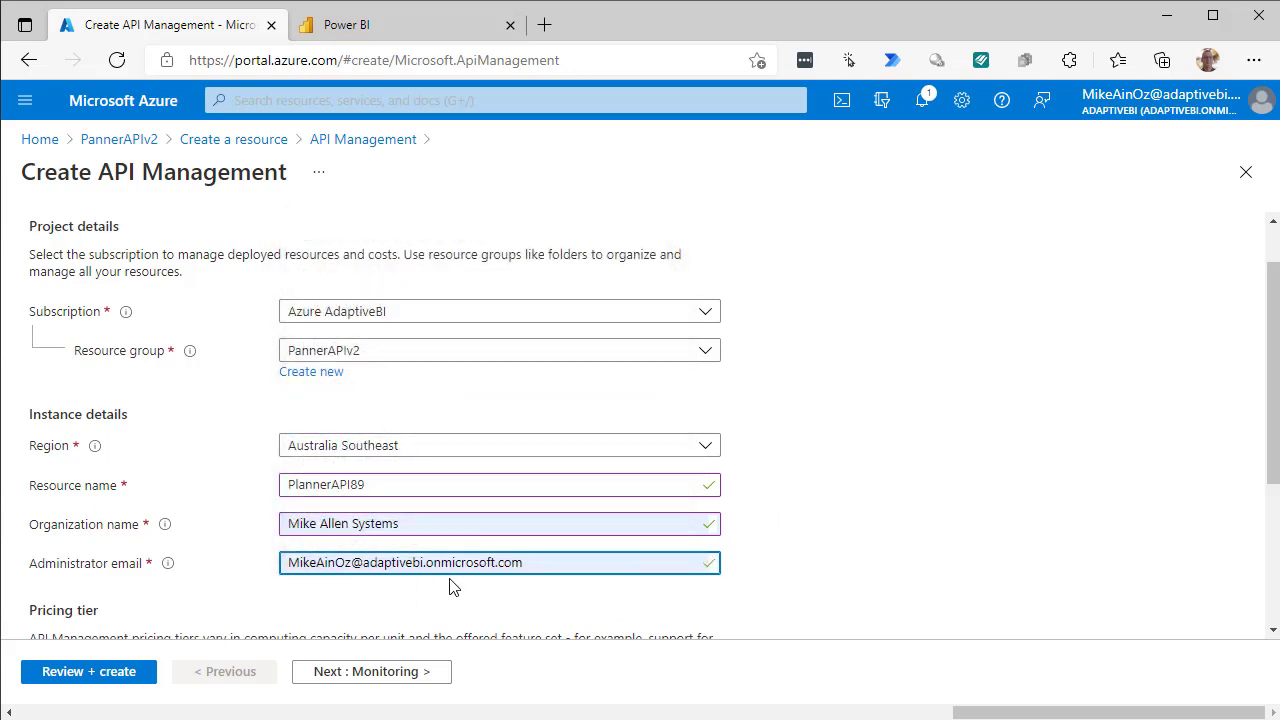
Set the service's pricing tier to Consumption (99.95% SLA).
scroll(786, 508, "down", 2)
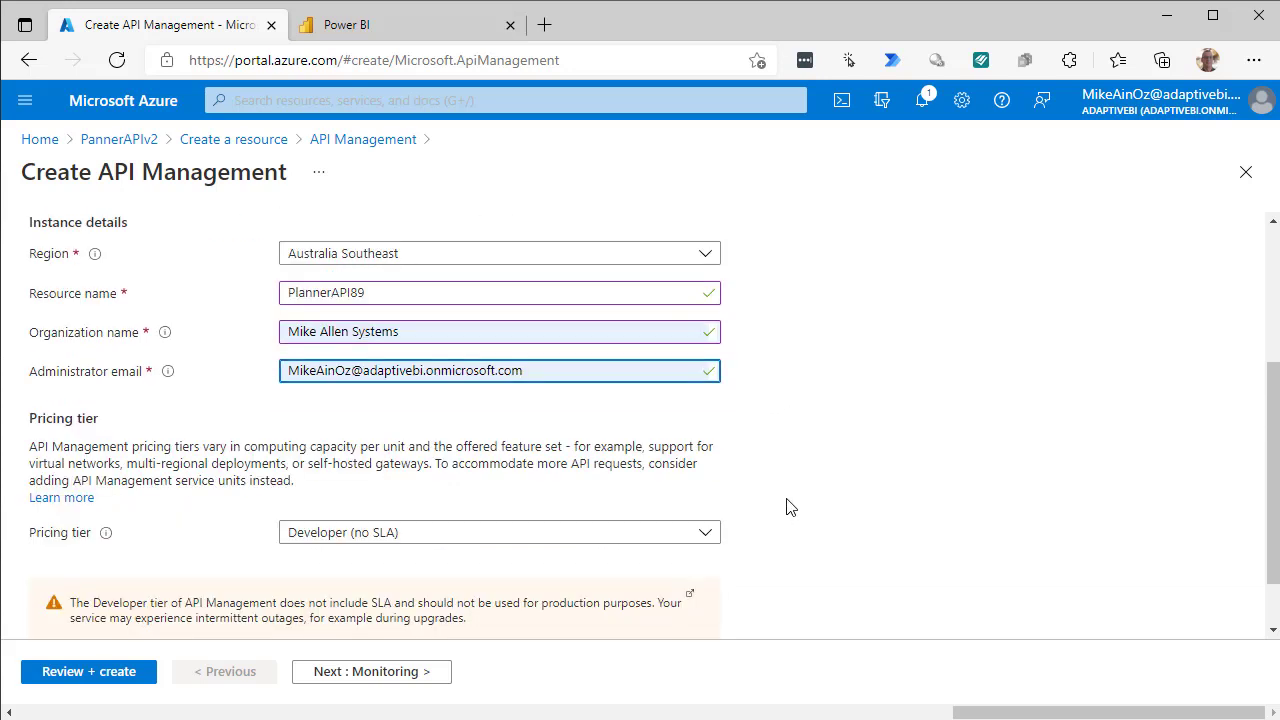
scroll(786, 508, "down", 1)
left_click(706, 471)
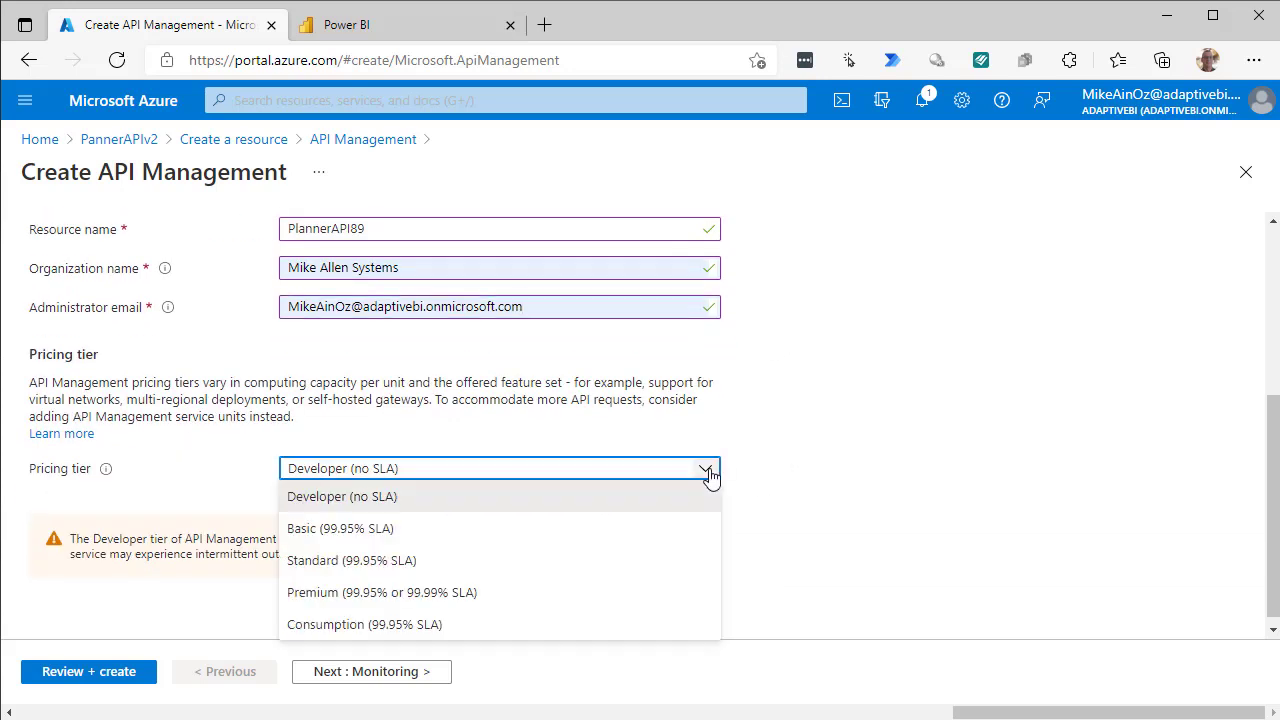
left_click(346, 634)
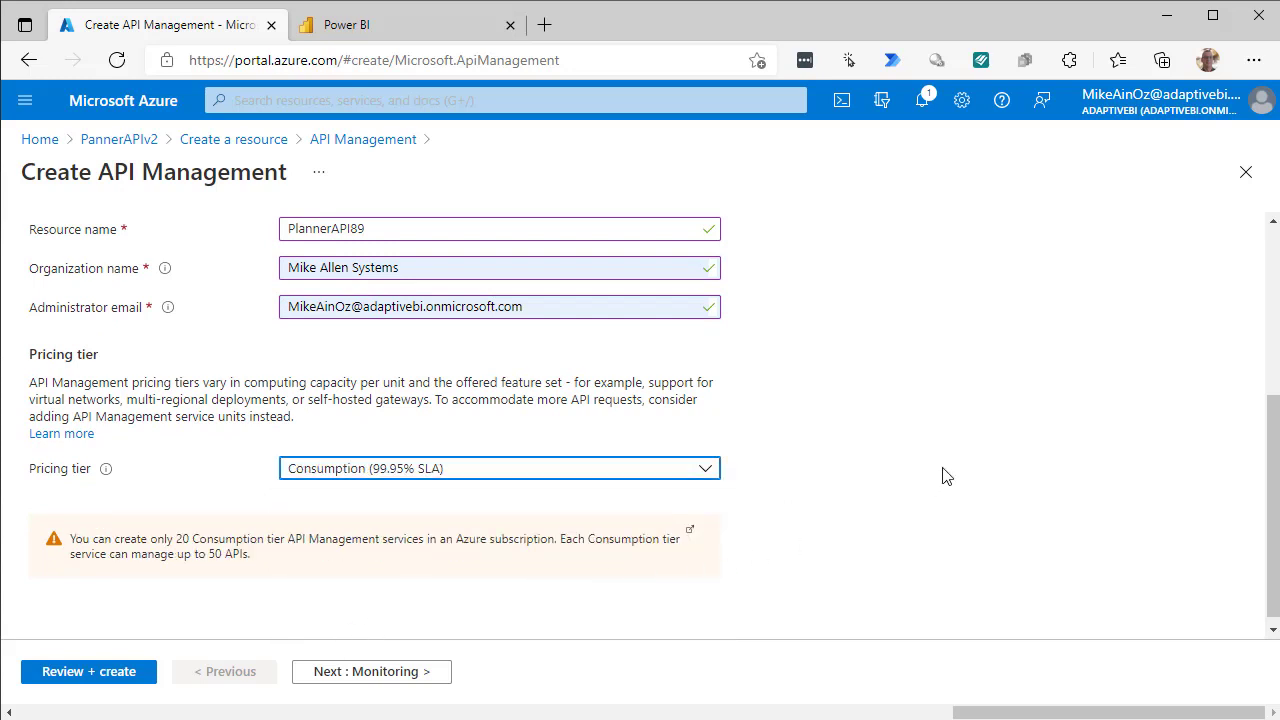
left_click(708, 470)
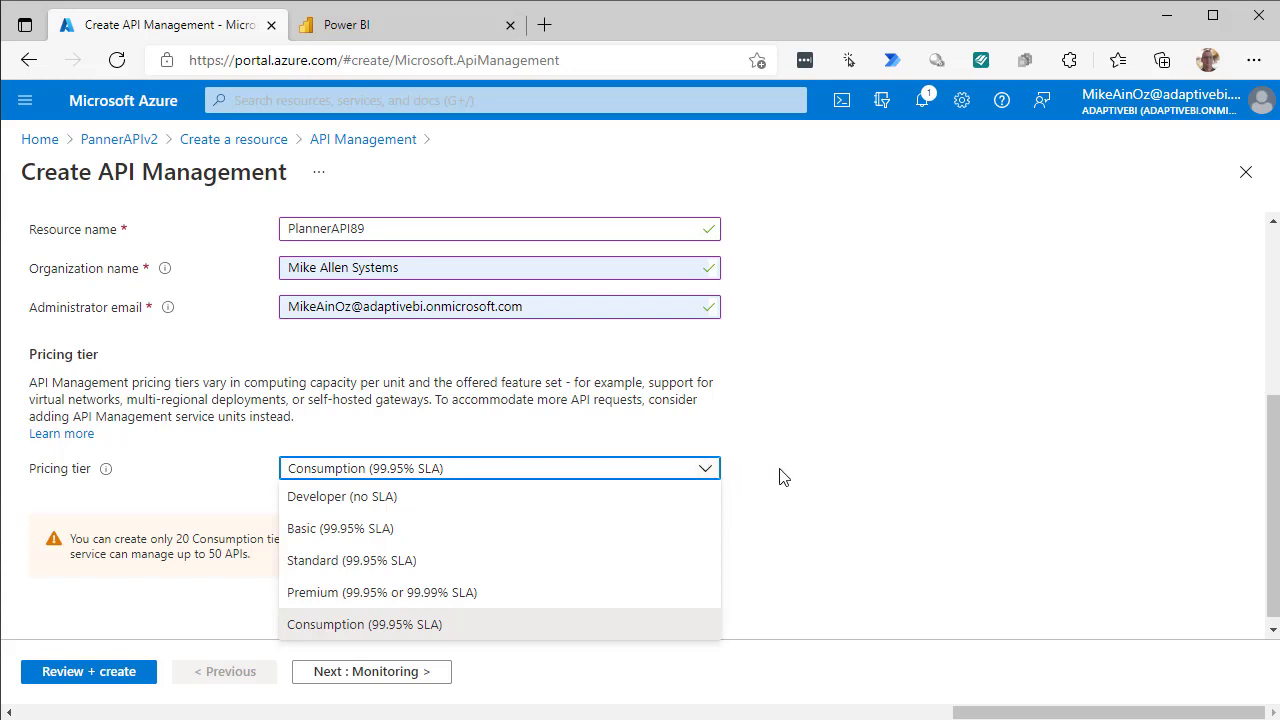
left_click(836, 477)
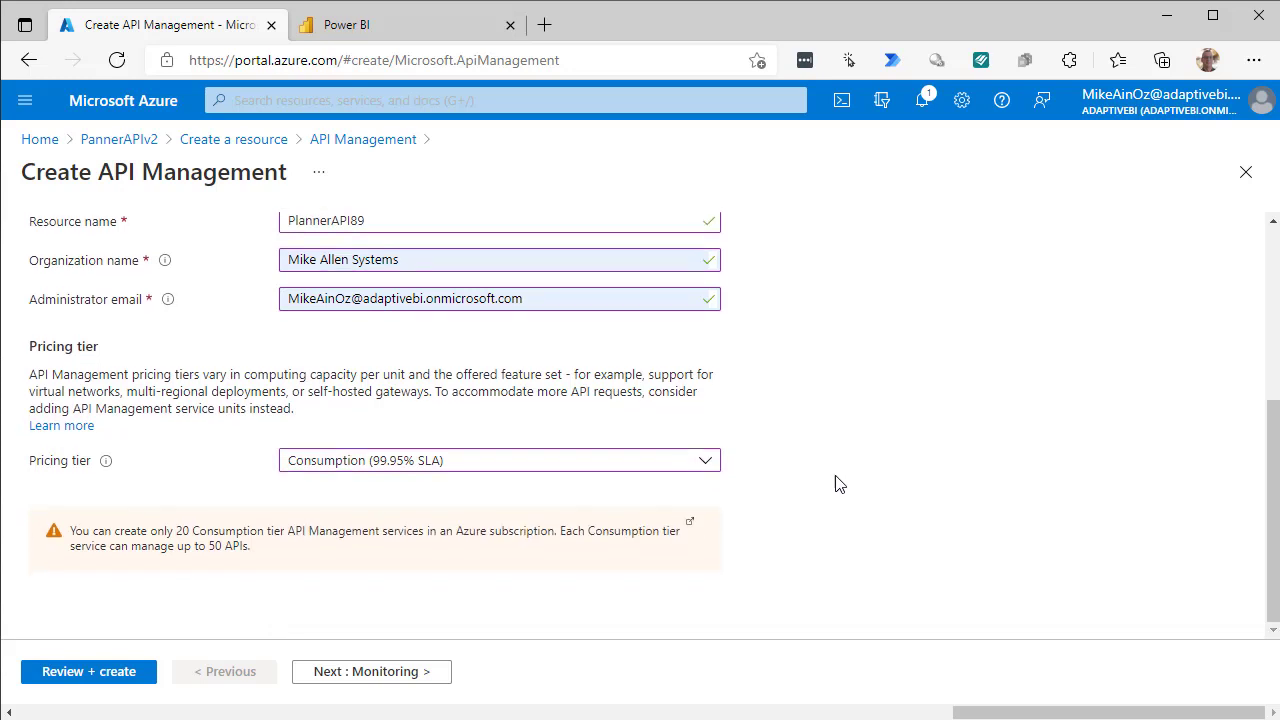
Run Review + create validation, then step back through Tags and Protocol settings to Virtual network.
left_click(88, 672)
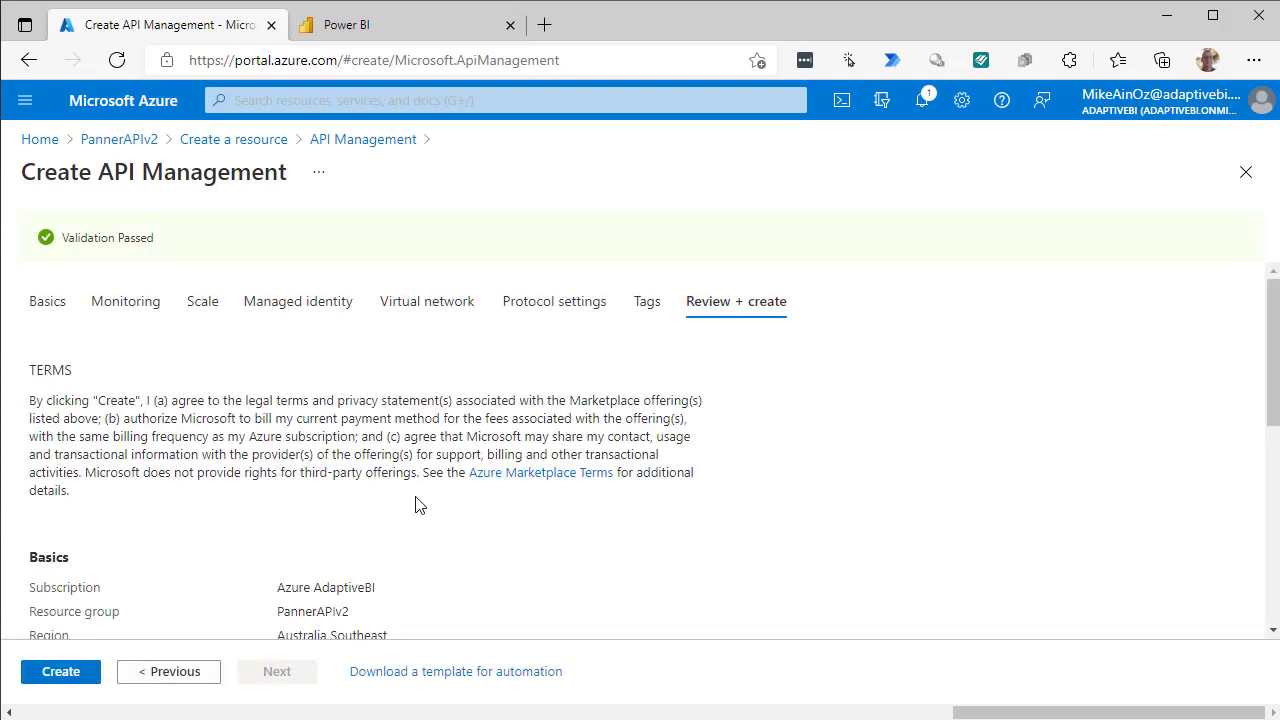
scroll(424, 500, "down", 1)
scroll(424, 500, "down", 1)
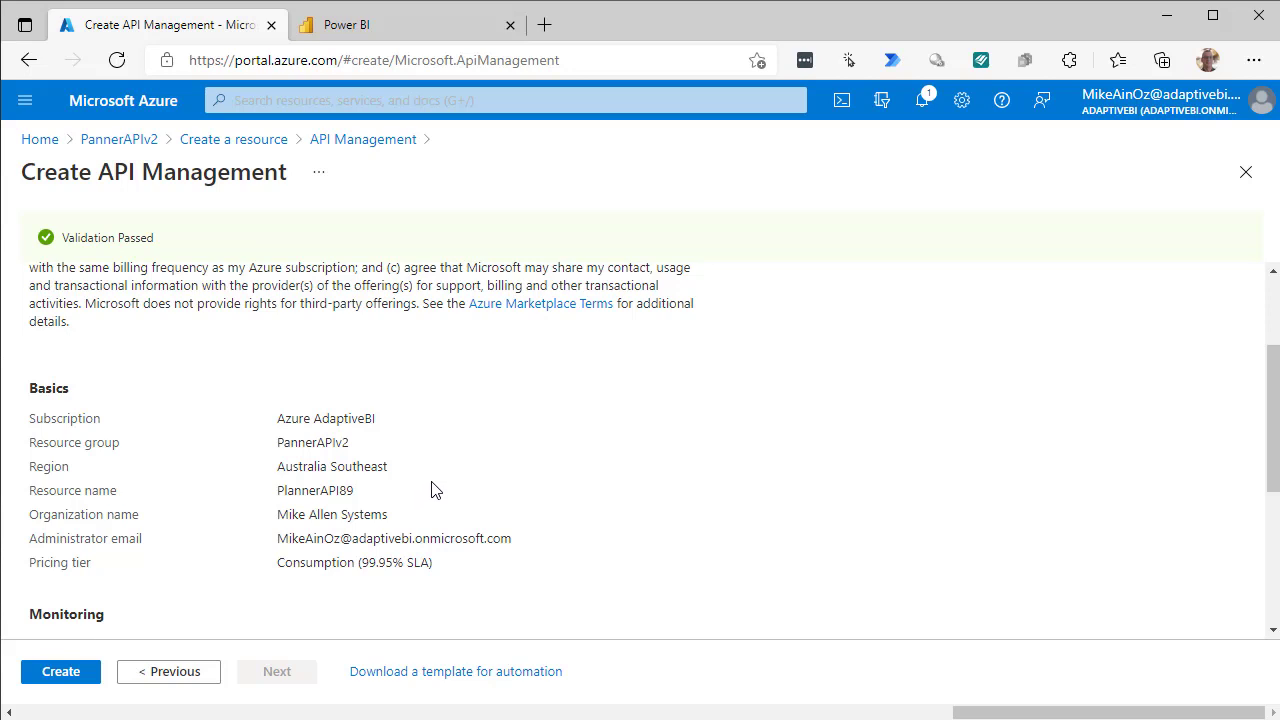
left_click(133, 679)
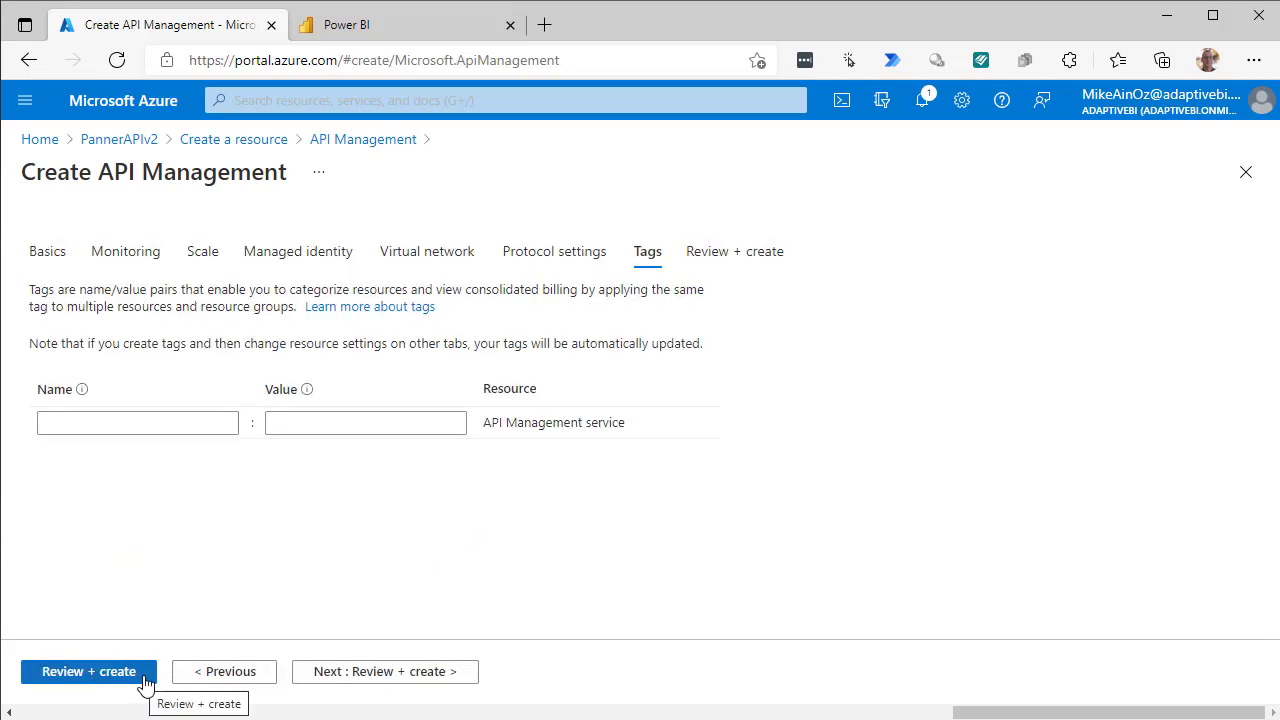
left_click(185, 682)
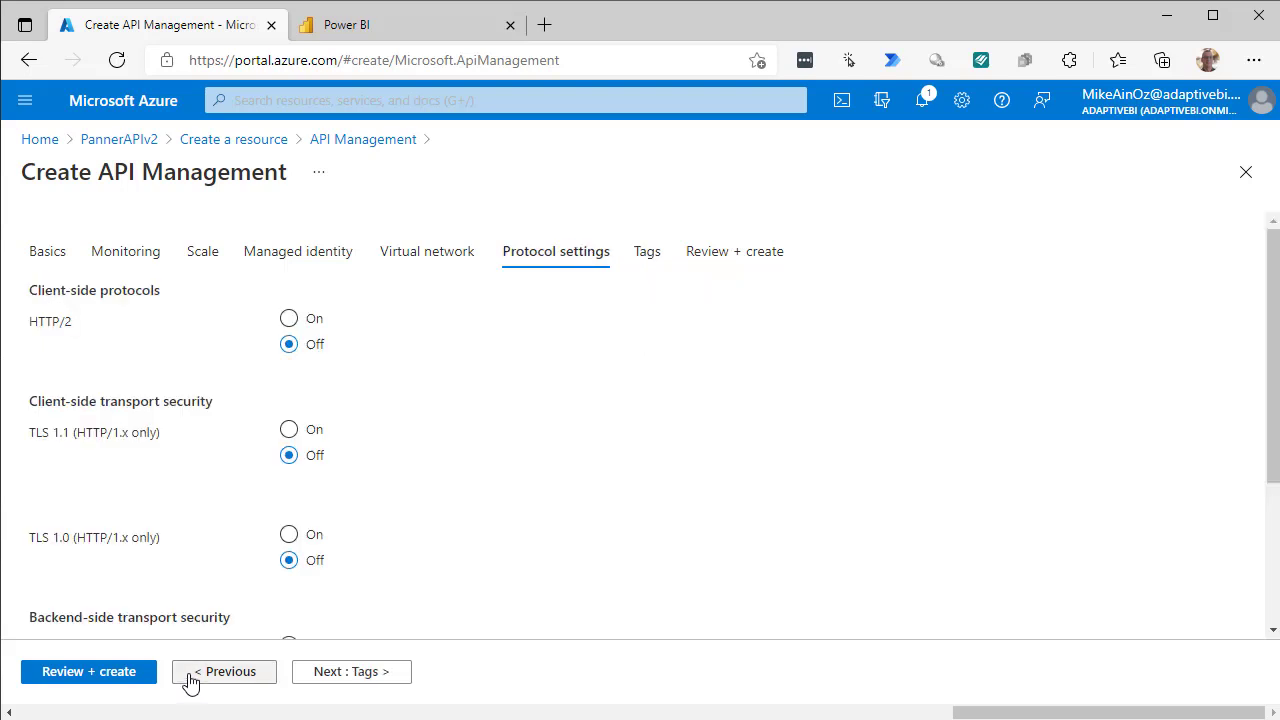
left_click(194, 680)
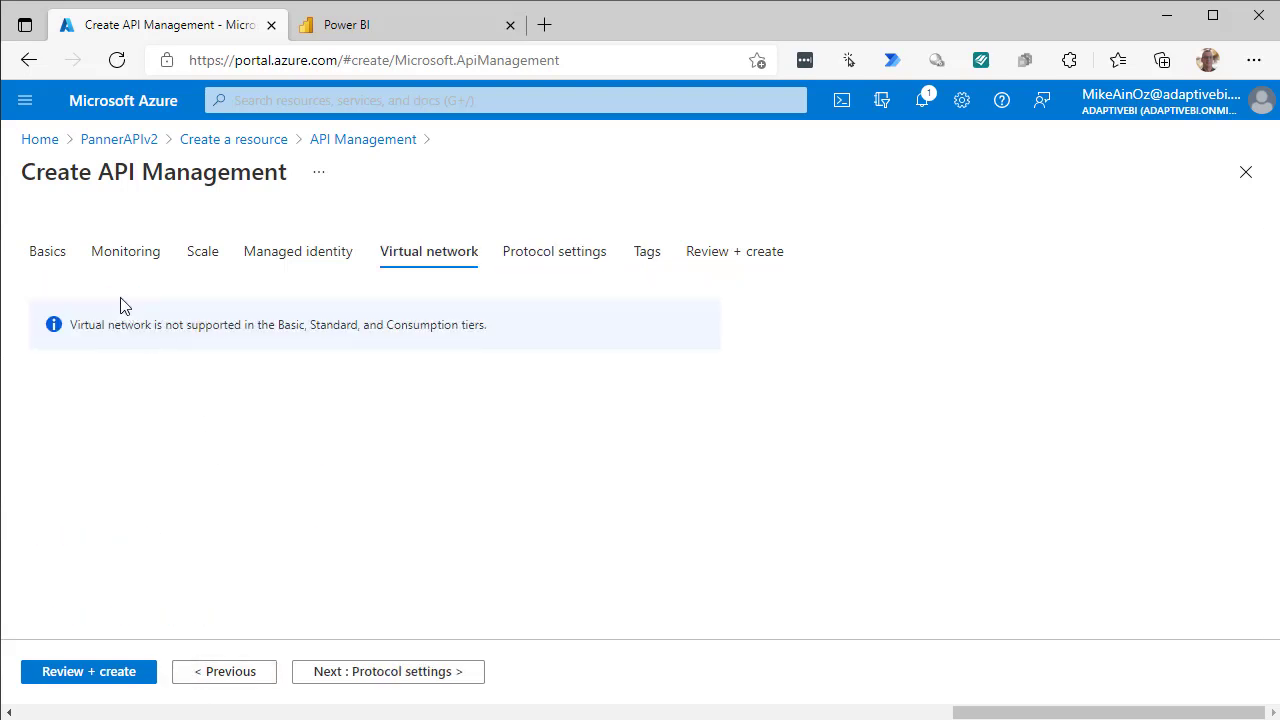
On the Basics step, switch the region from Australia Southeast to Australia East.
left_click(48, 252)
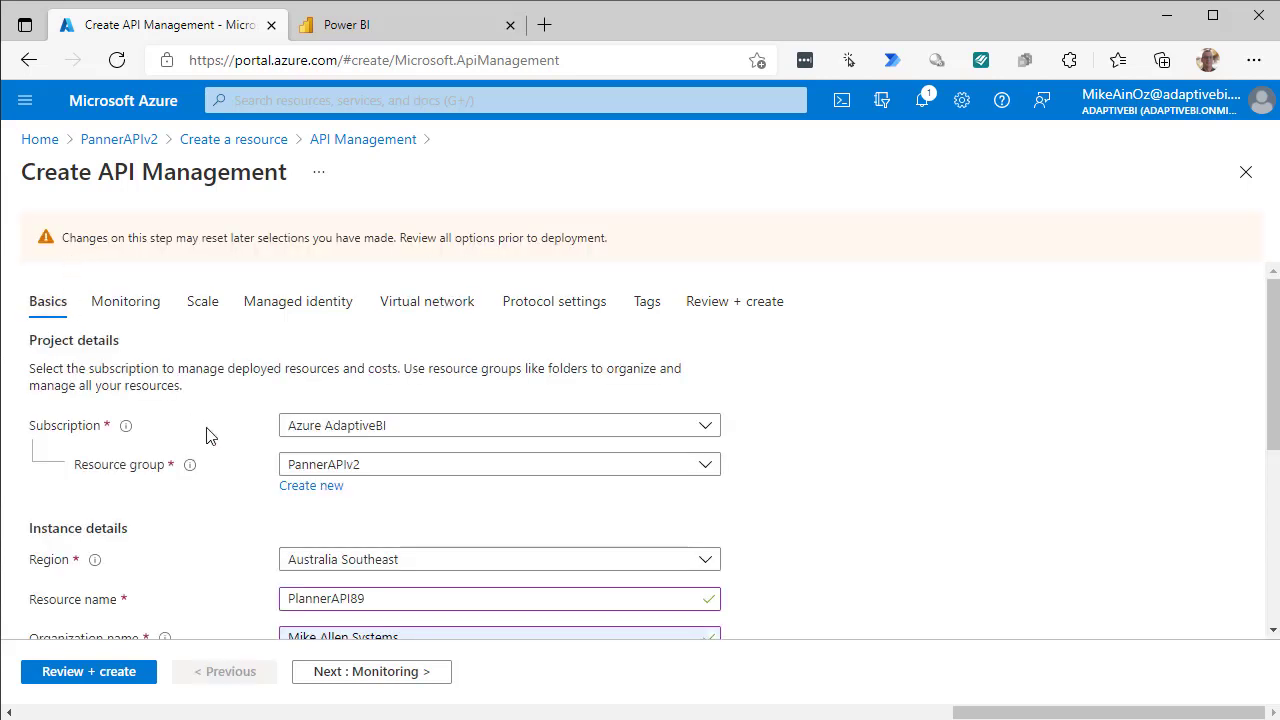
scroll(260, 455, "down", 2)
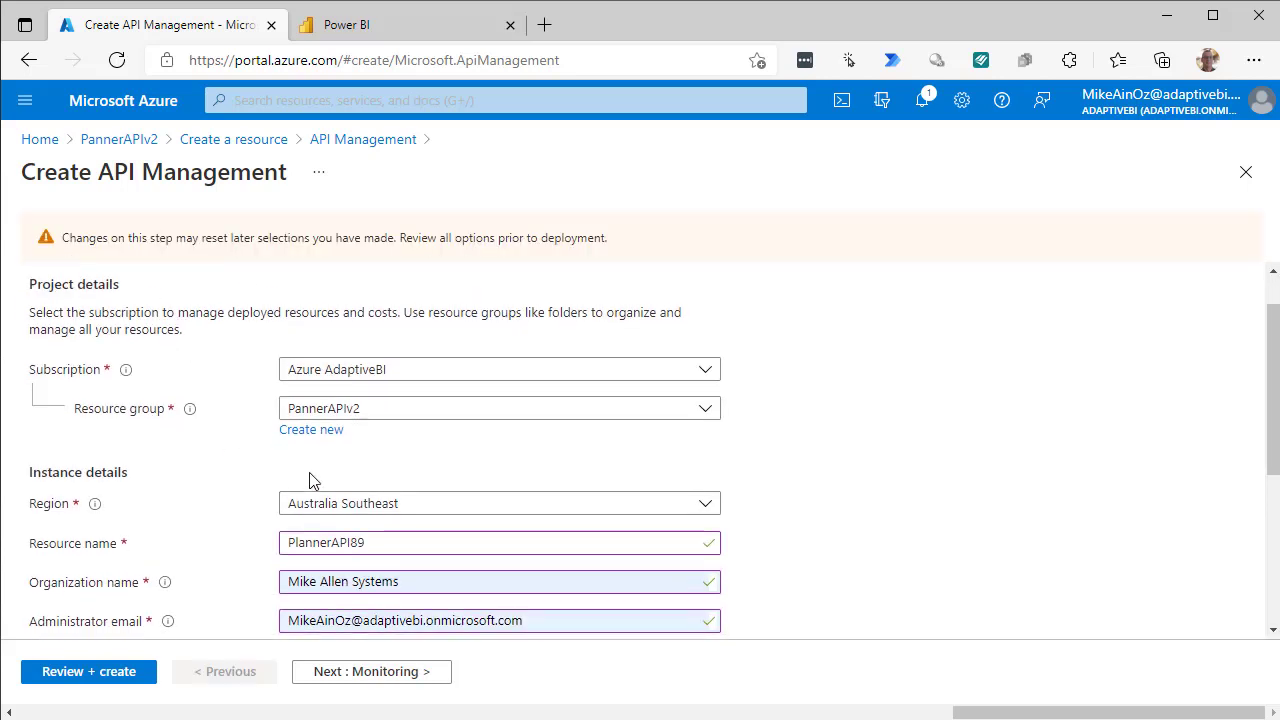
left_click(705, 504)
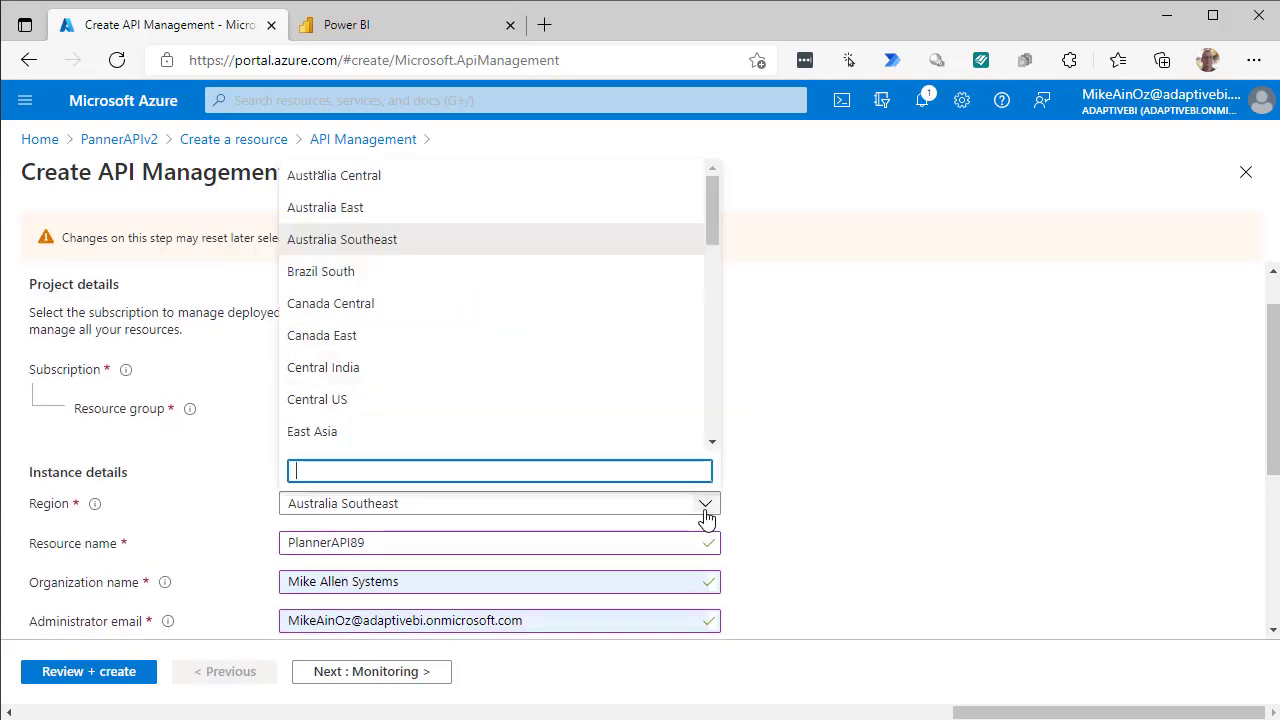
left_click(398, 212)
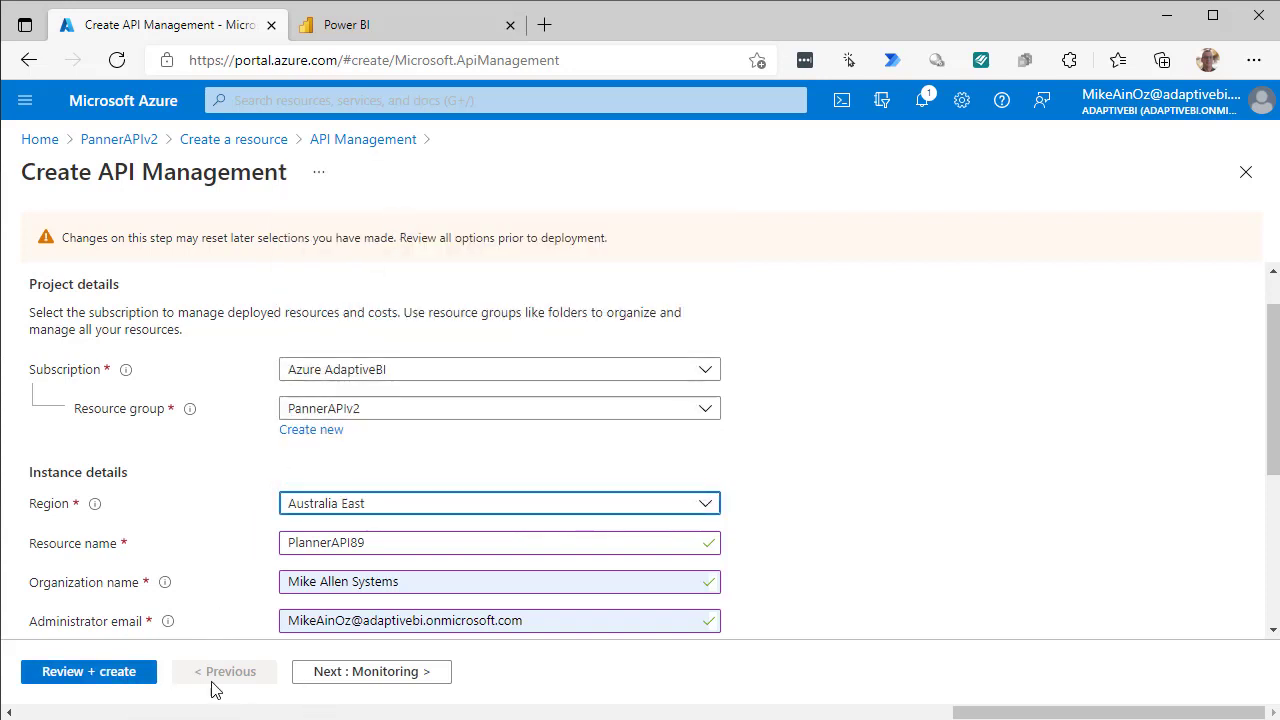
scroll(865, 527, "down", 4)
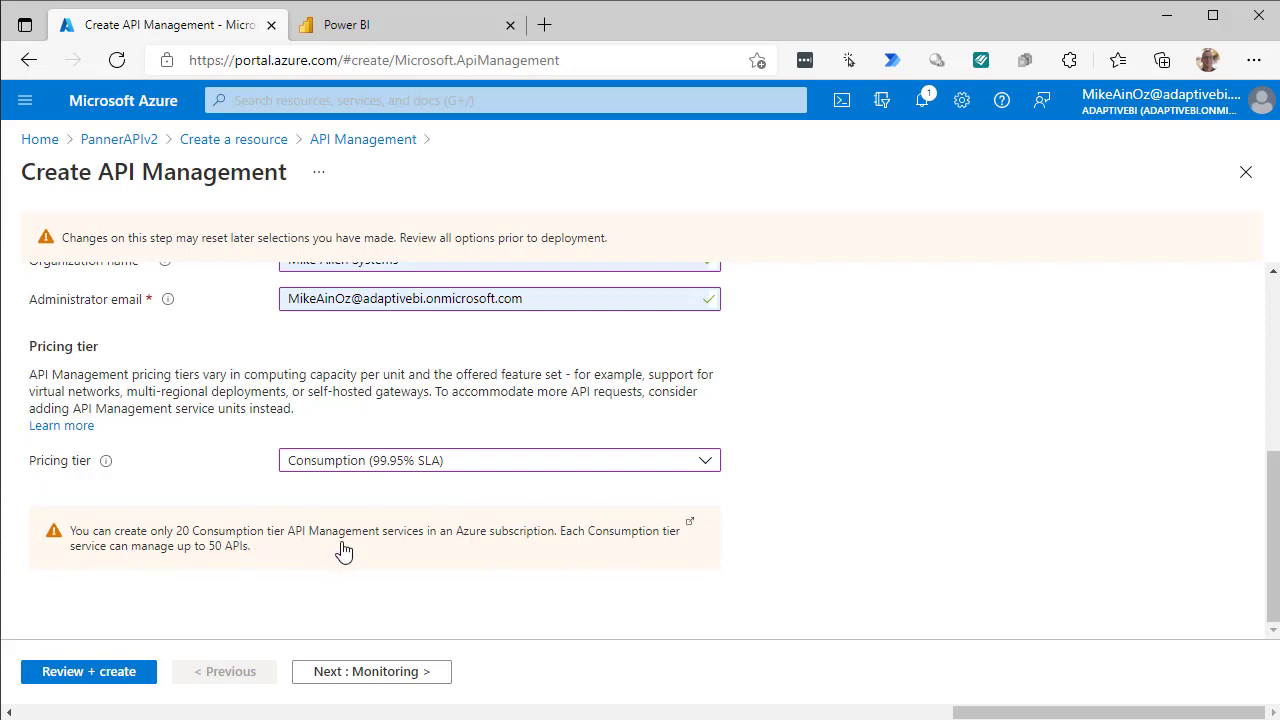
Validate and create PlannerAPI89 in PannerAPIv2, waiting until the deployment completes.
left_click(113, 677)
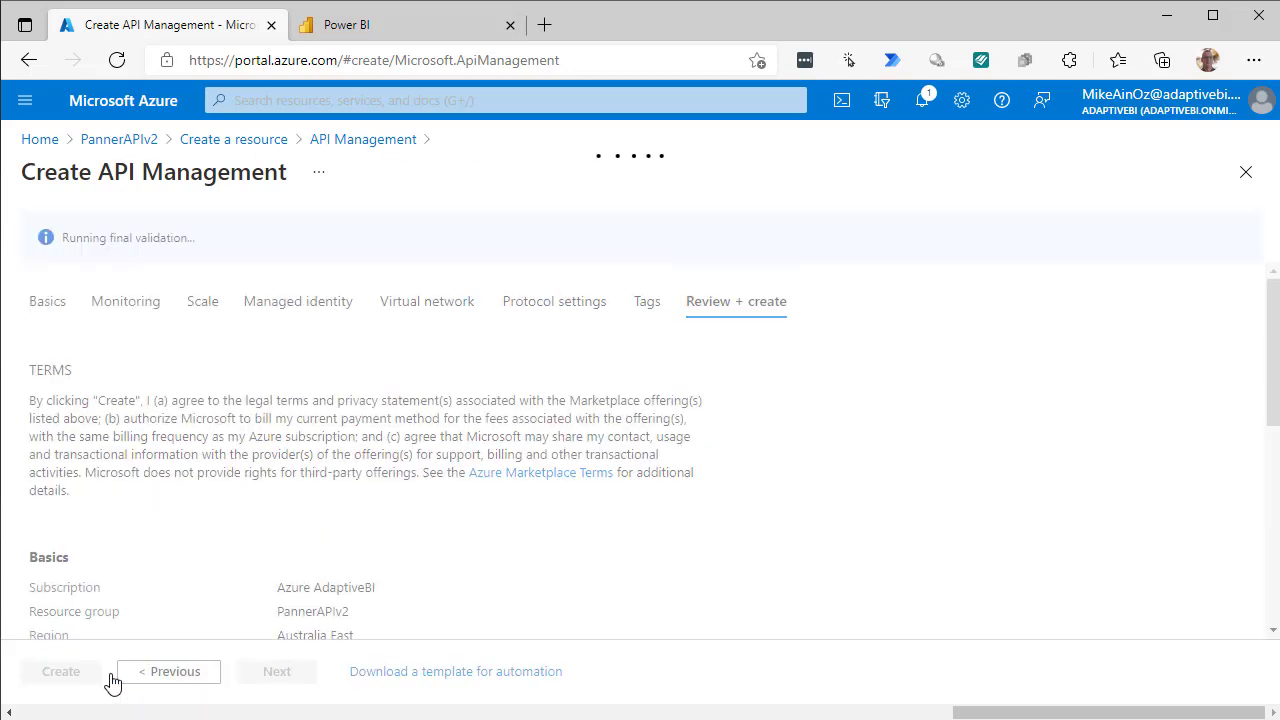
scroll(488, 512, "down", 2)
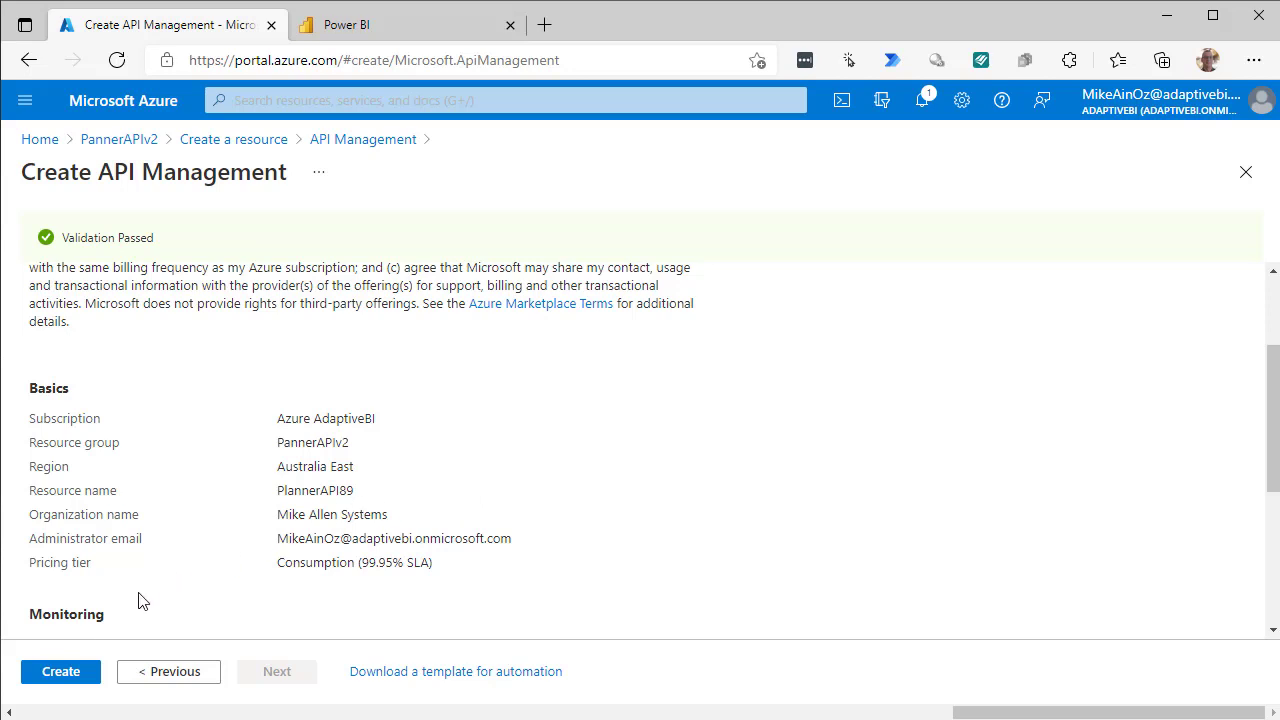
left_click(45, 684)
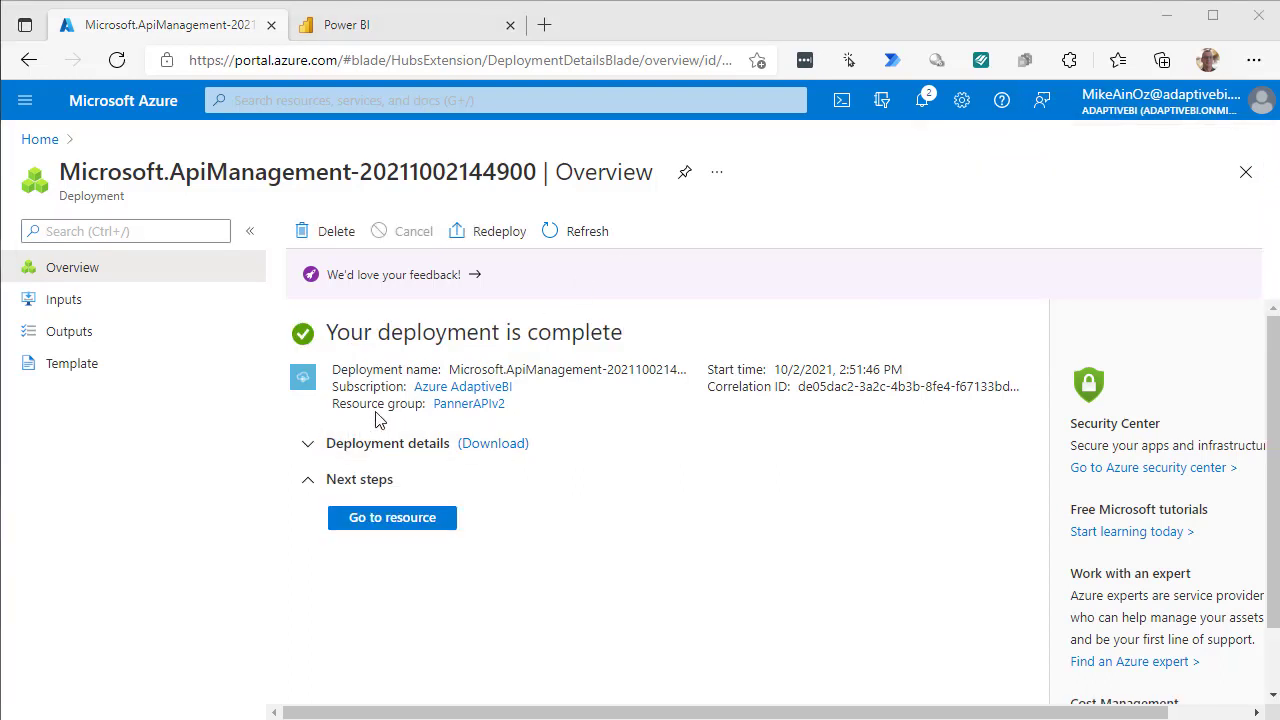
Open the newly deployed PlannerAPI89 service, then switch to the Instructions.txt notes window.
left_click(377, 524)
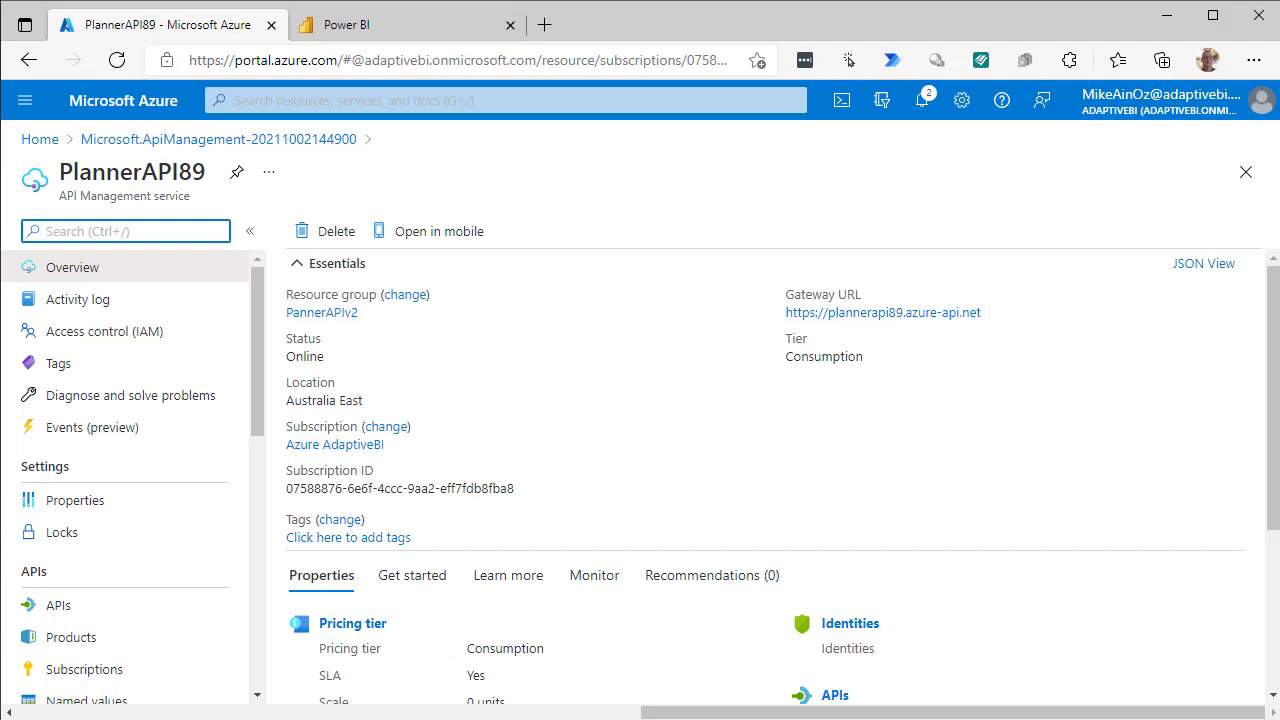
key("alt+Tab")
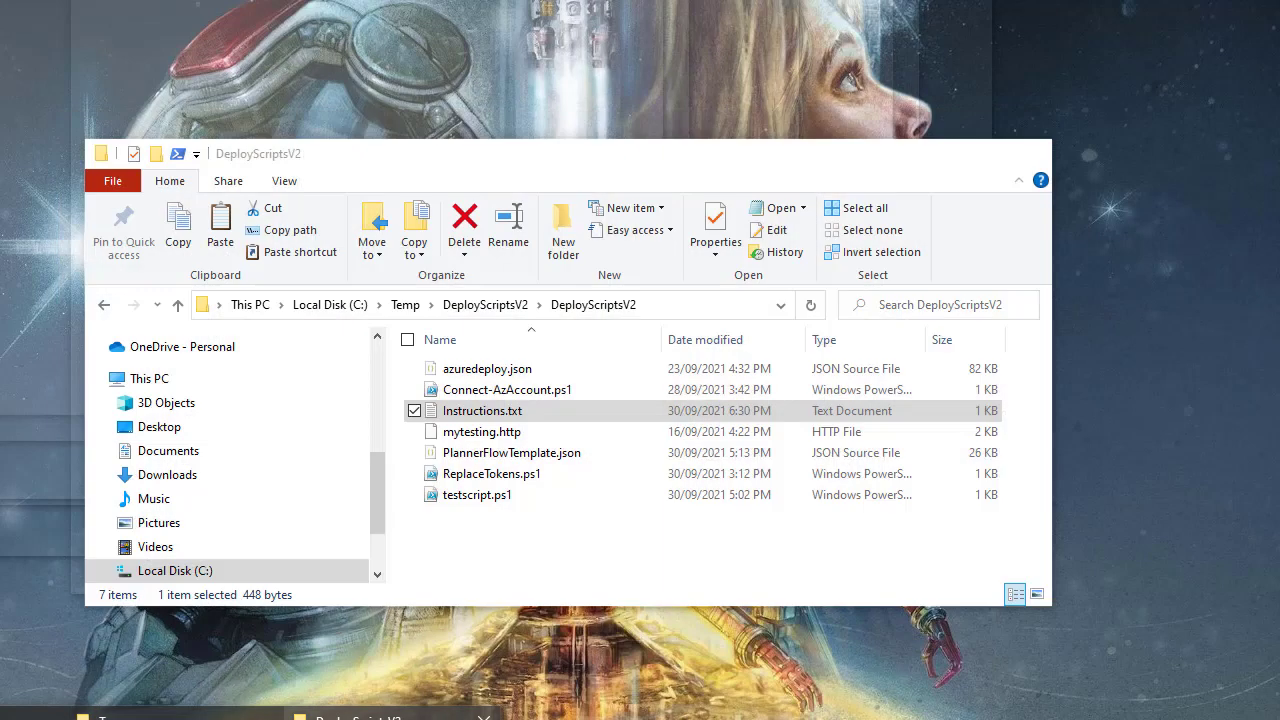
Open Connect-AzAccount.ps1 from the DeployScriptsV2 folder in Notepad.
left_click(400, 717)
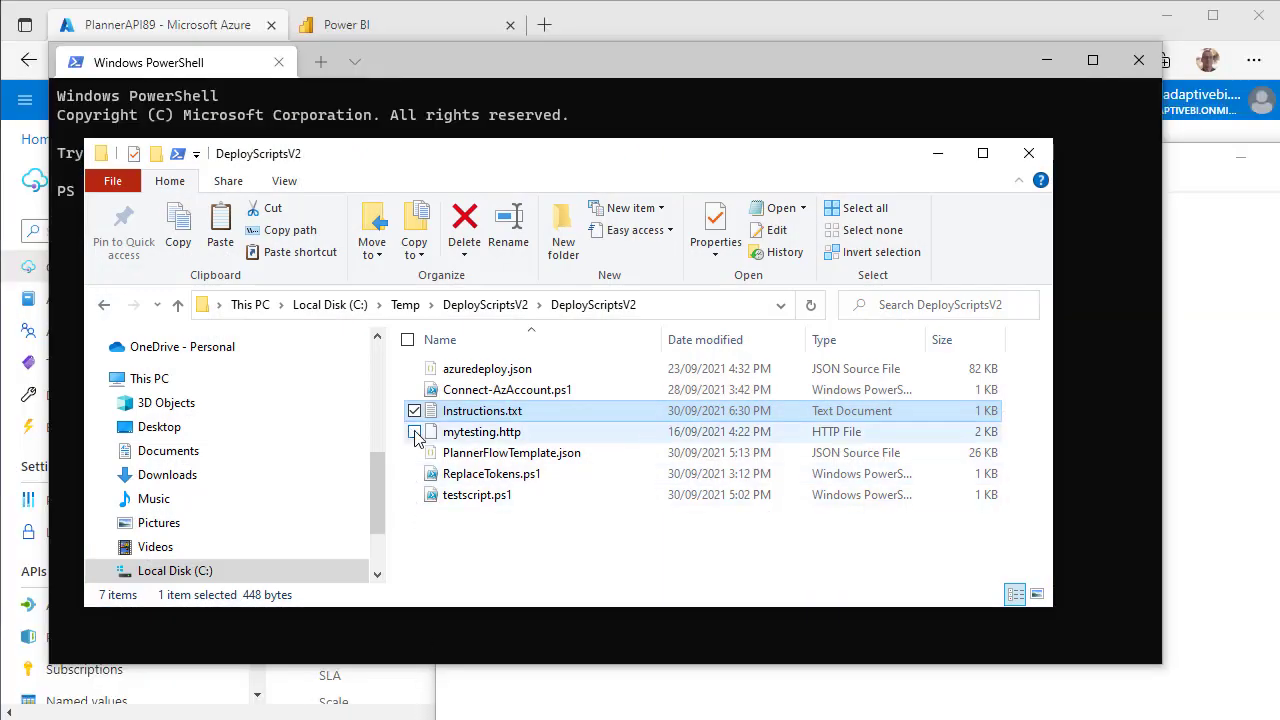
left_click(508, 390)
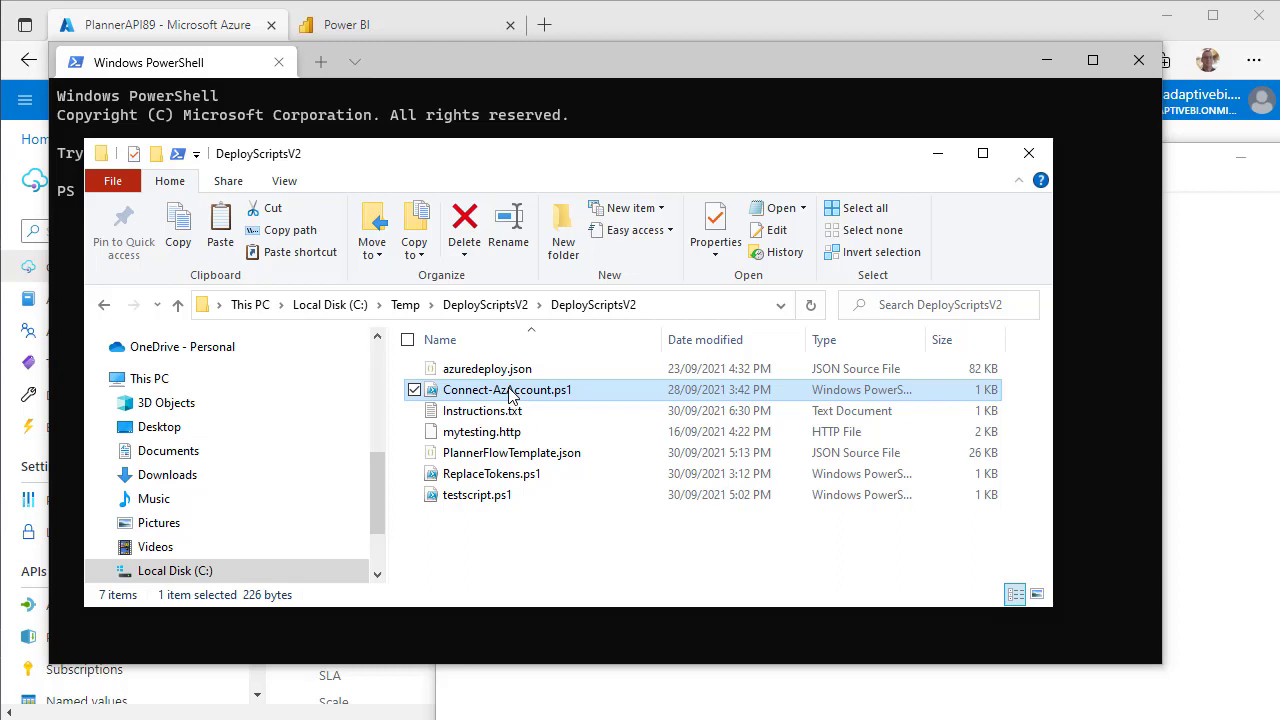
left_click(509, 389)
right_click(509, 389)
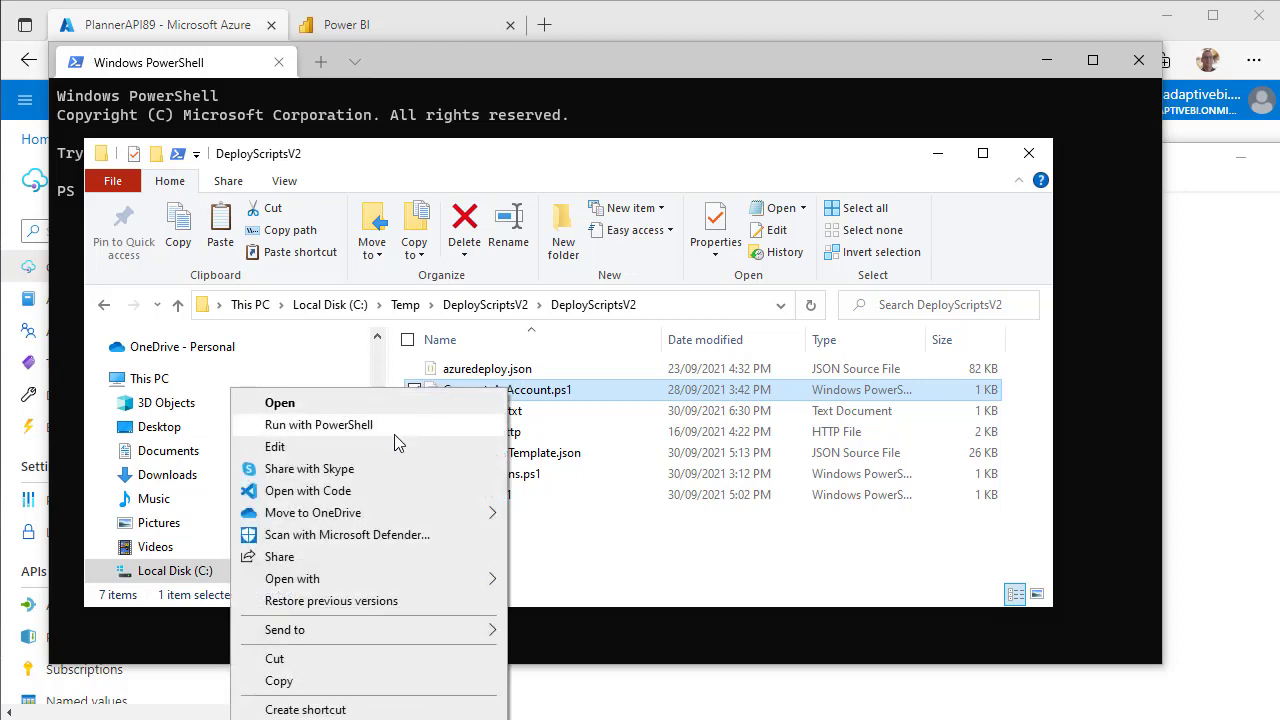
left_click(416, 580)
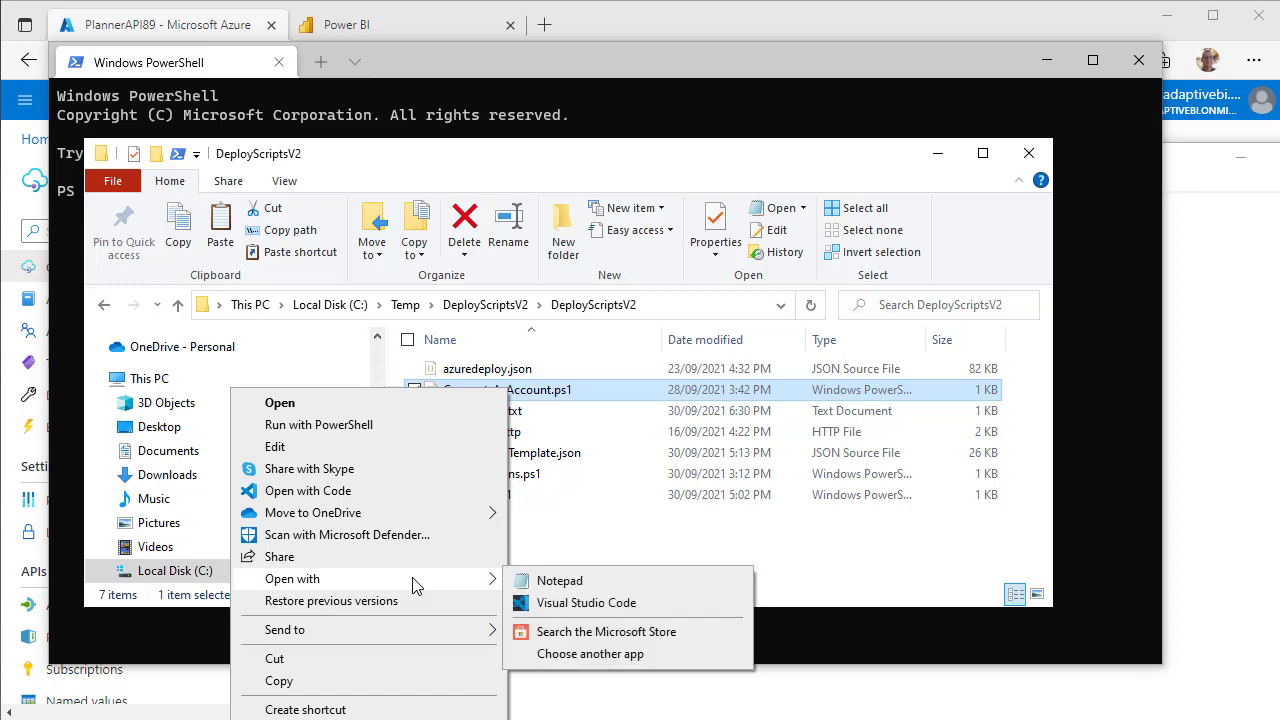
left_click(537, 584)
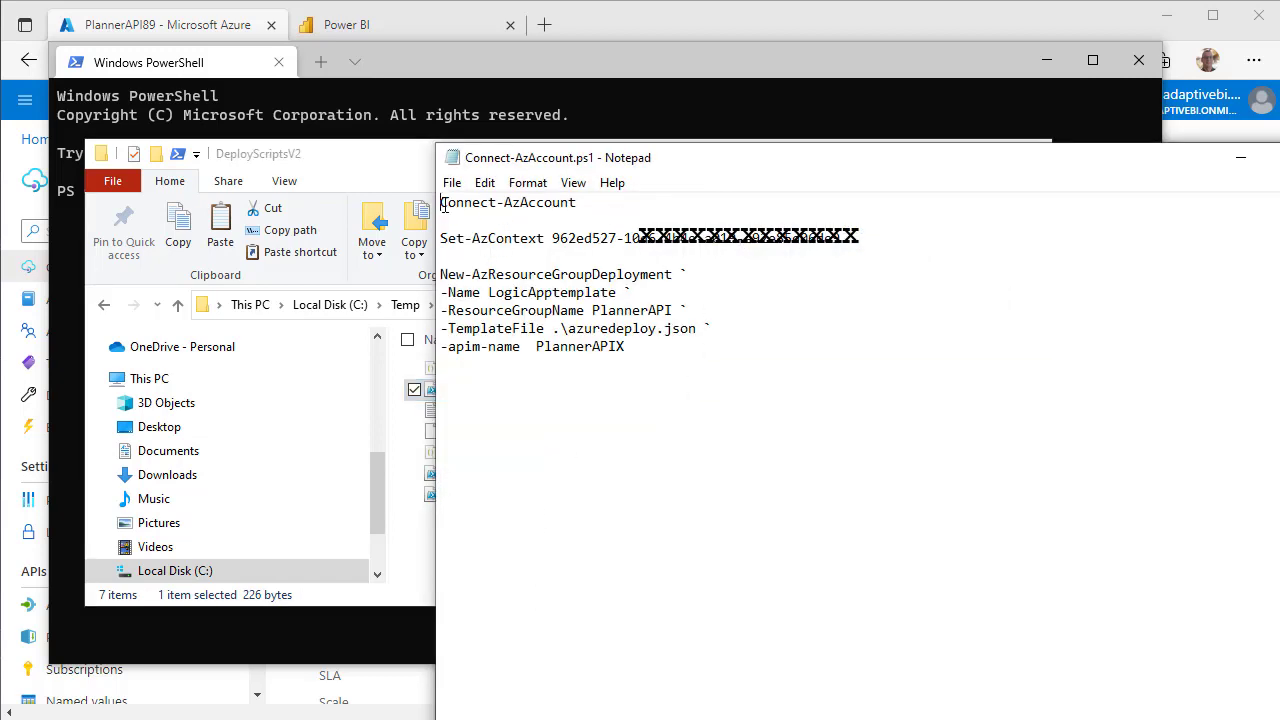
Copy the script's first line, Connect-AzAccount, and bring PowerShell forward.
left_click_drag(443, 205, 443, 222)
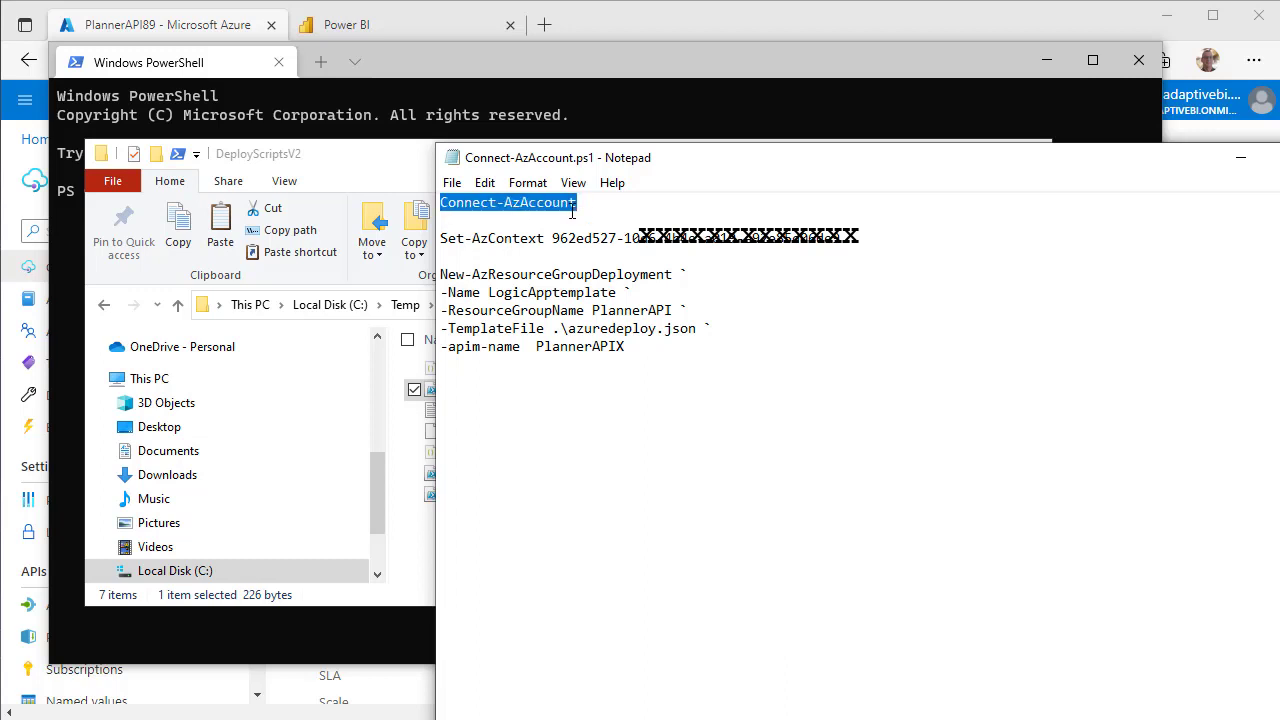
right_click(566, 206)
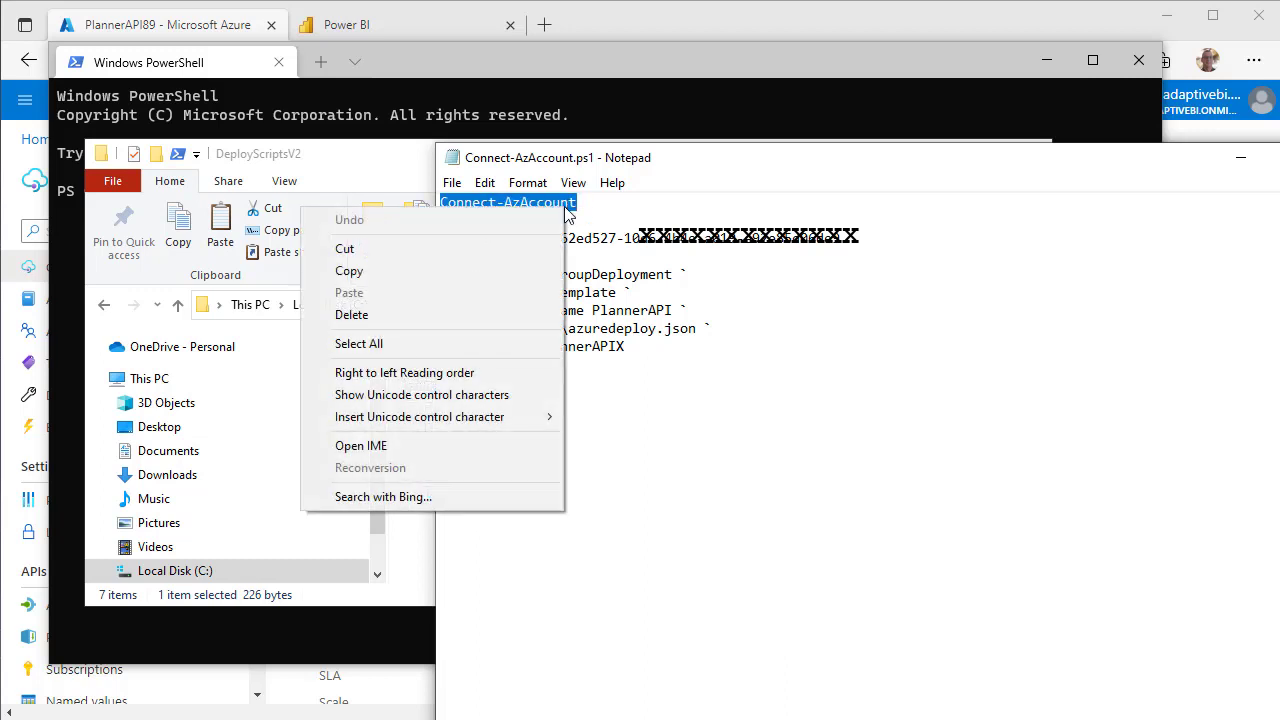
left_click(425, 271)
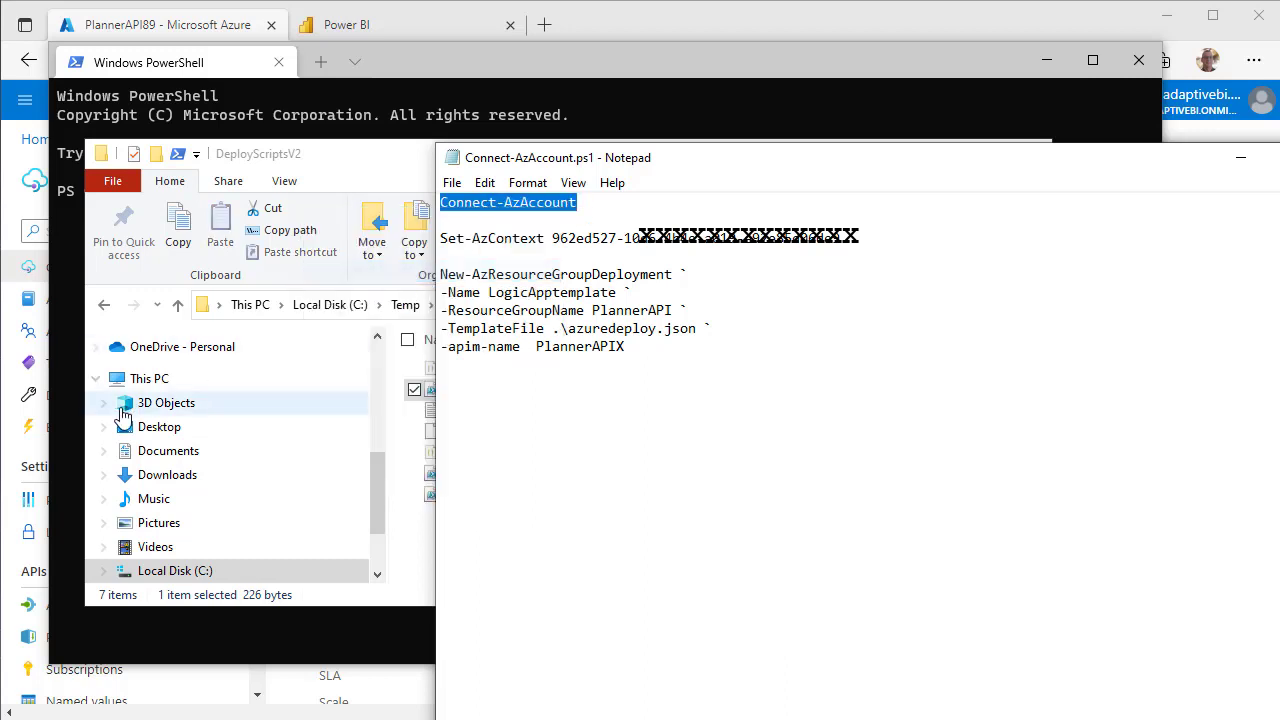
left_click(655, 130)
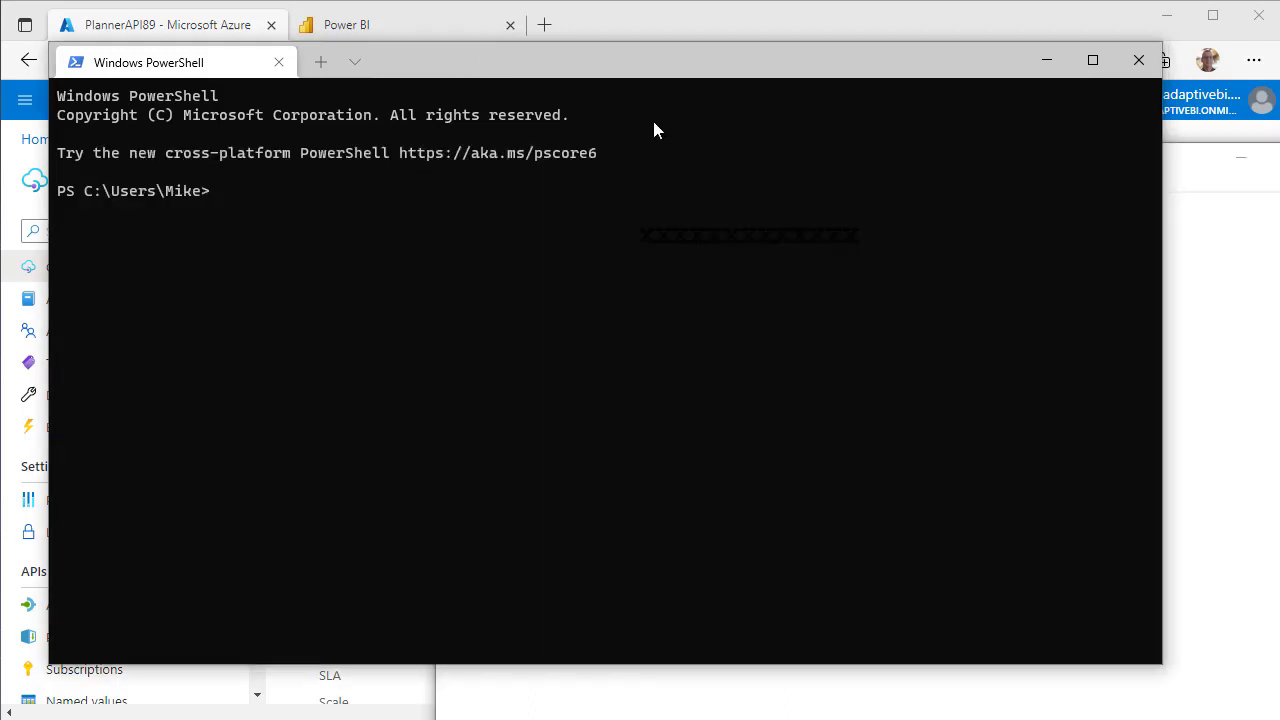
Paste and run the Connect-AzAccount command in PowerShell.
right_click(240, 196)
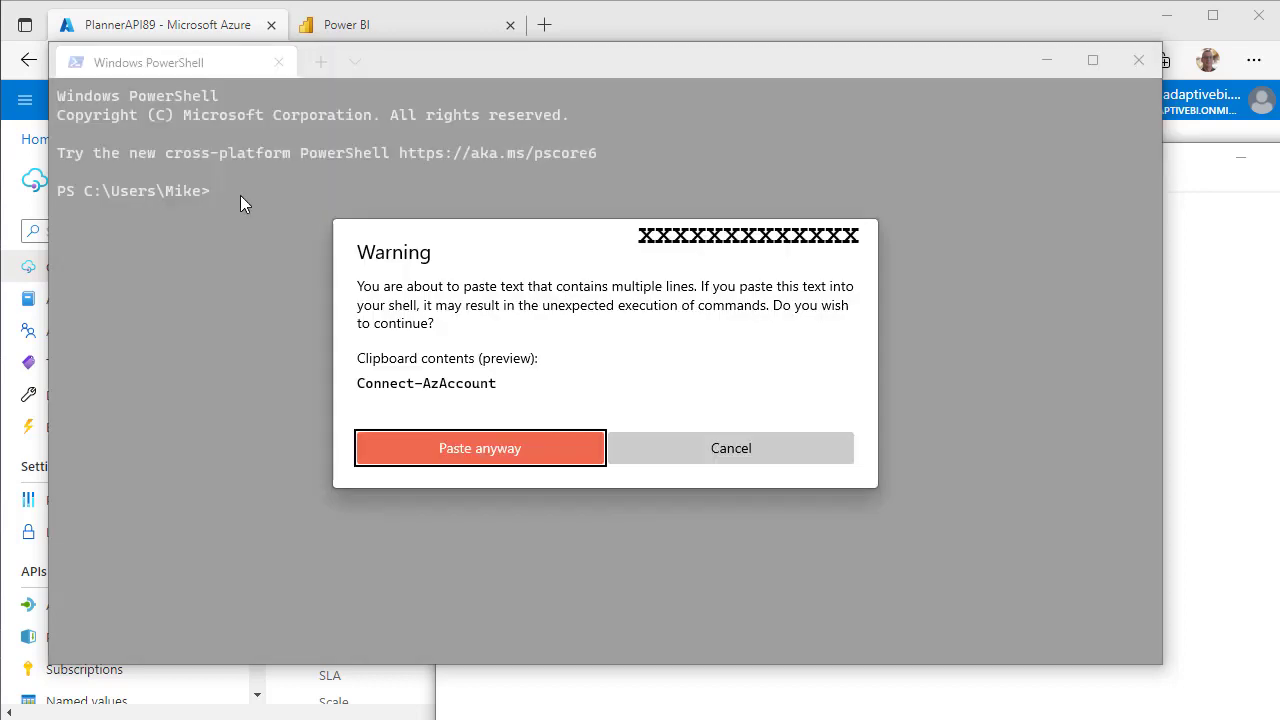
left_click(511, 462)
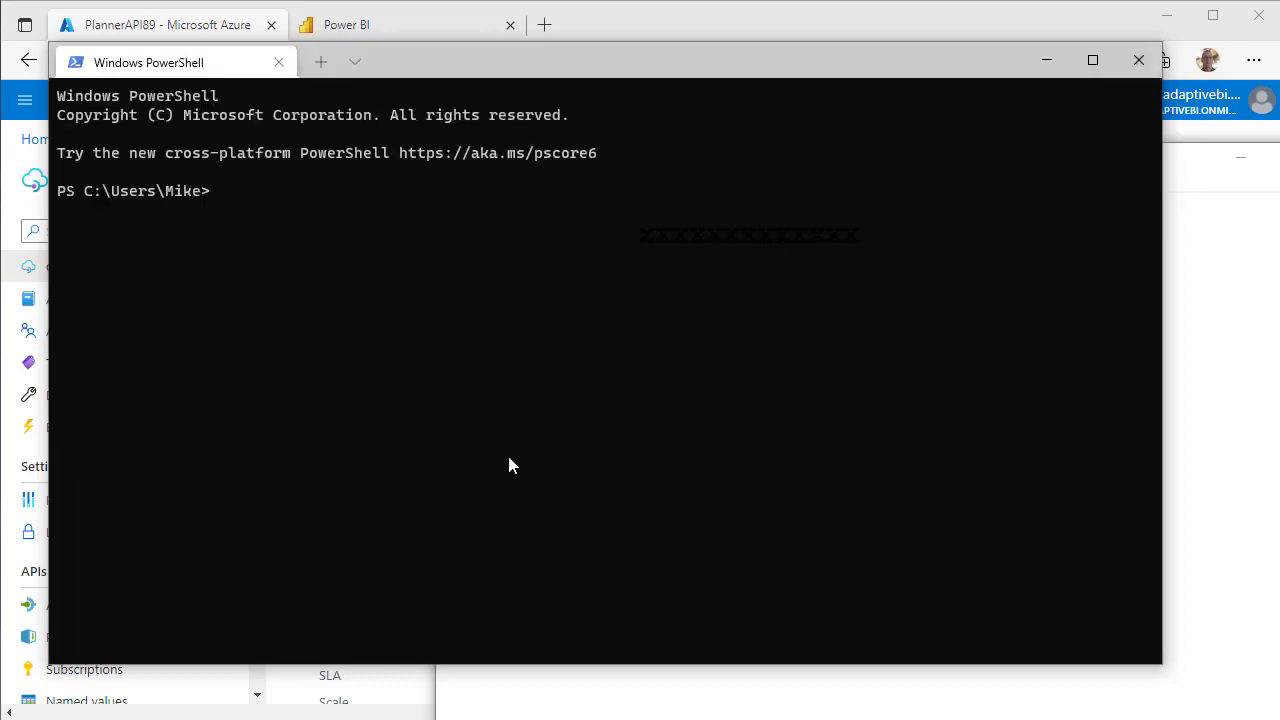
left_click_drag(476, 66, 443, 277)
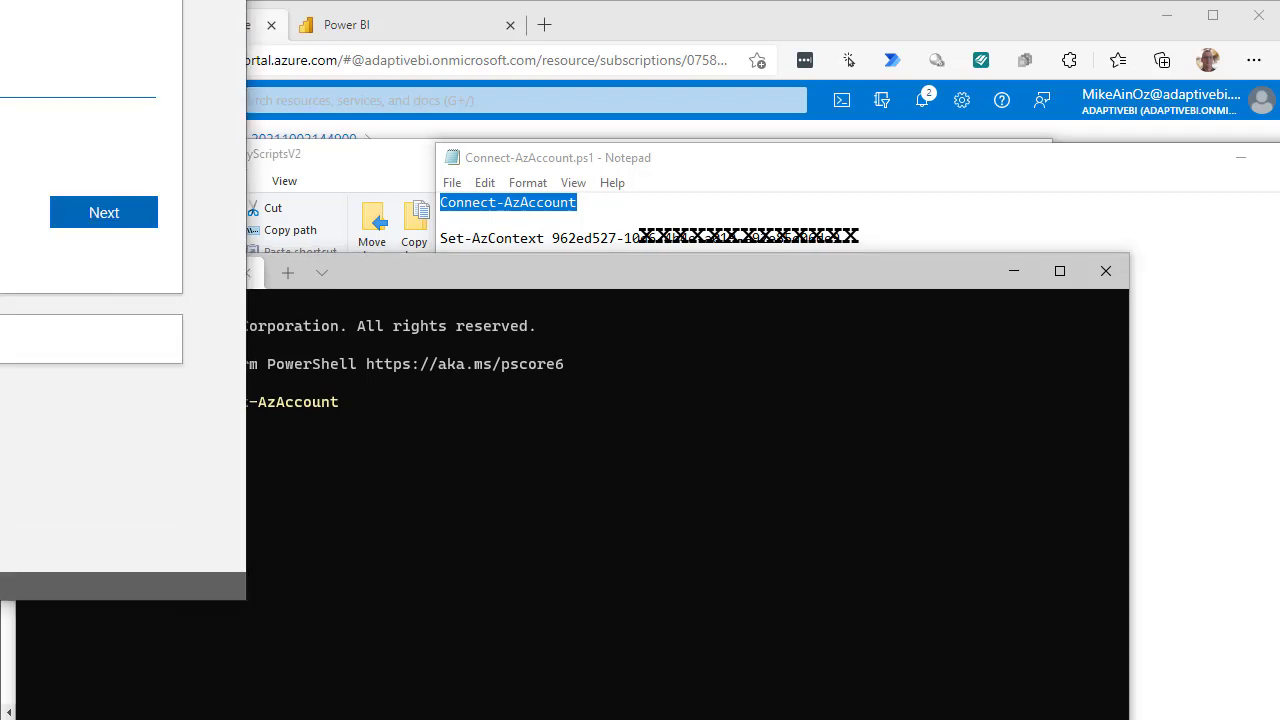
Sign in with the account password to connect to the Azure AdaptiveBI subscription.
left_click_drag(0, 0, 656, 291)
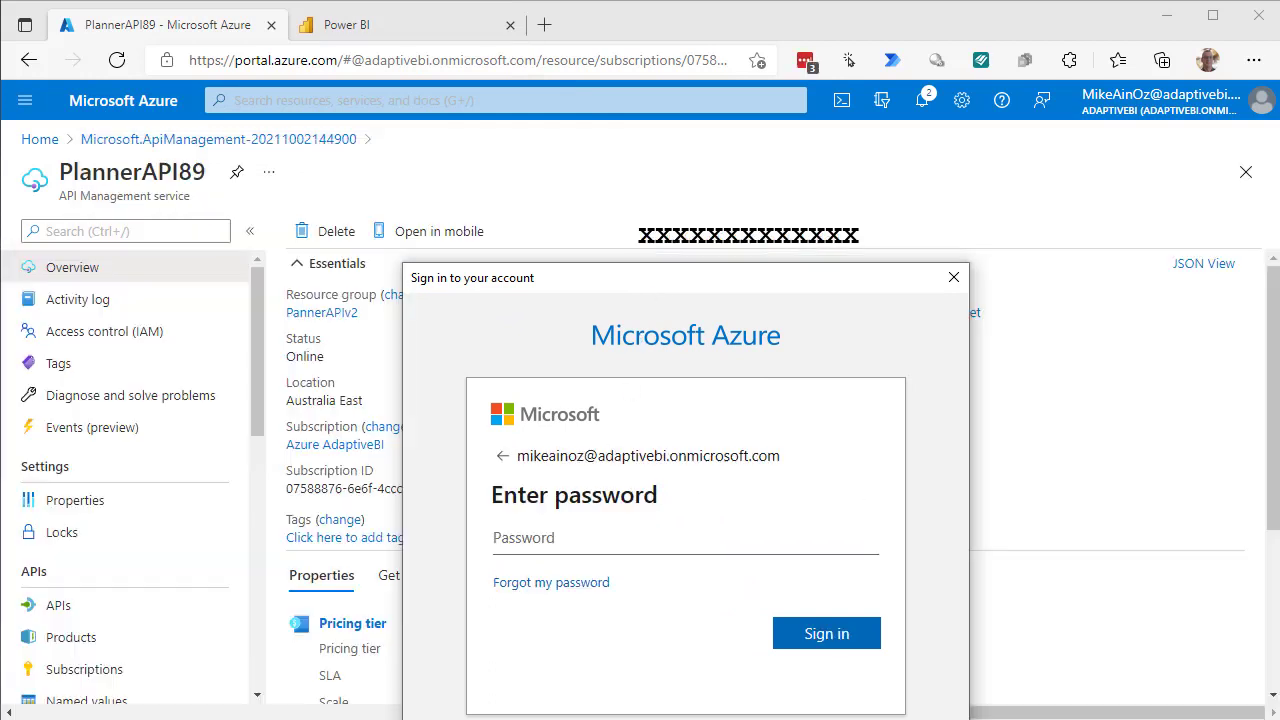
left_click(523, 536)
key("ctrl+v")
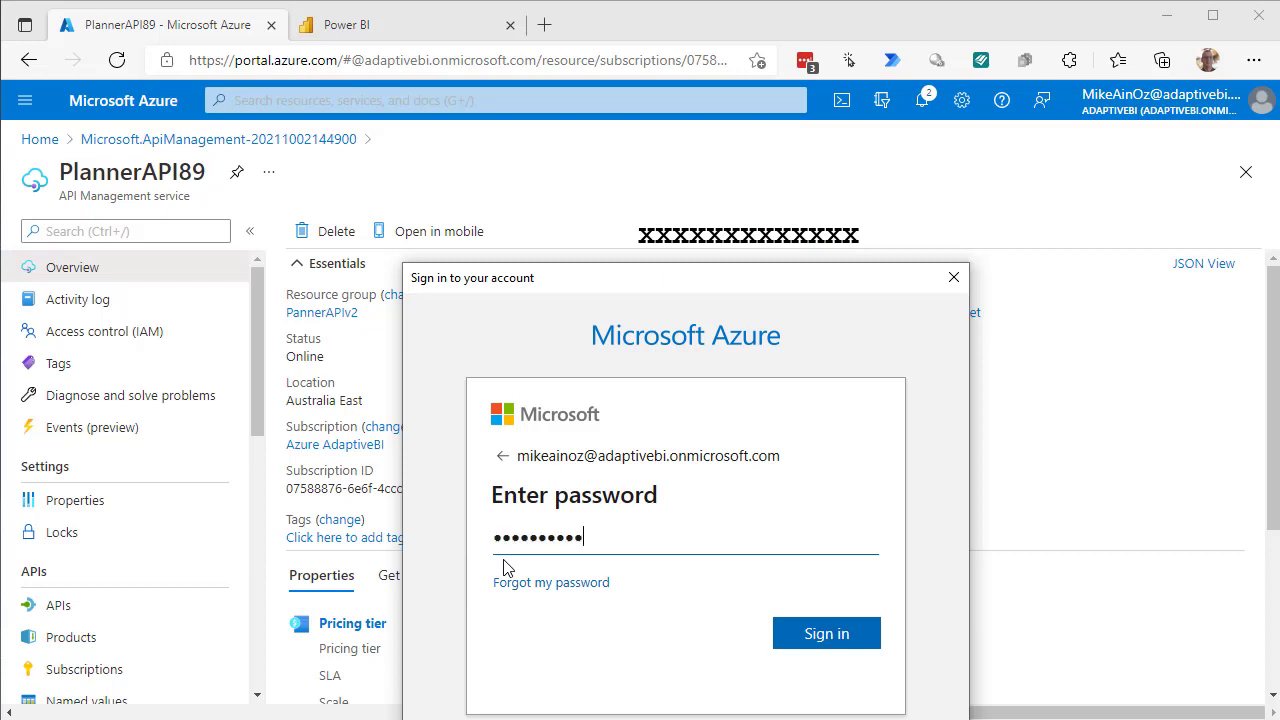
left_click(801, 646)
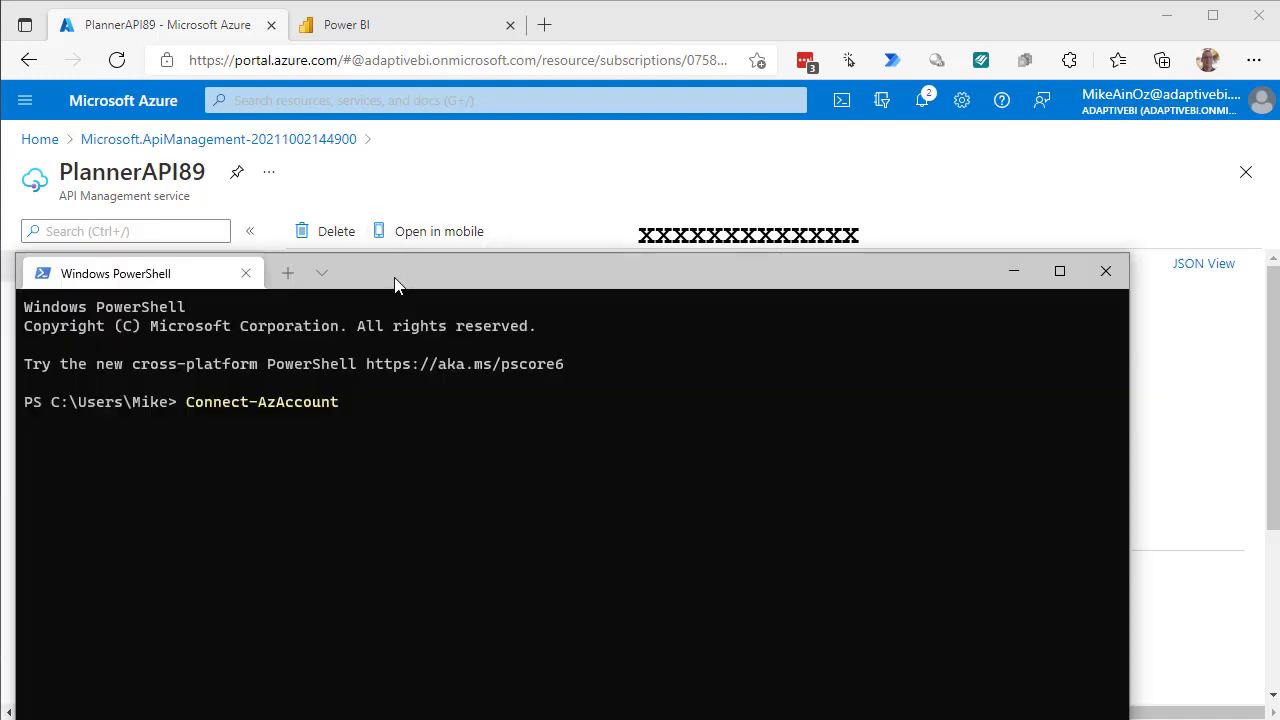
left_click_drag(395, 286, 461, 122)
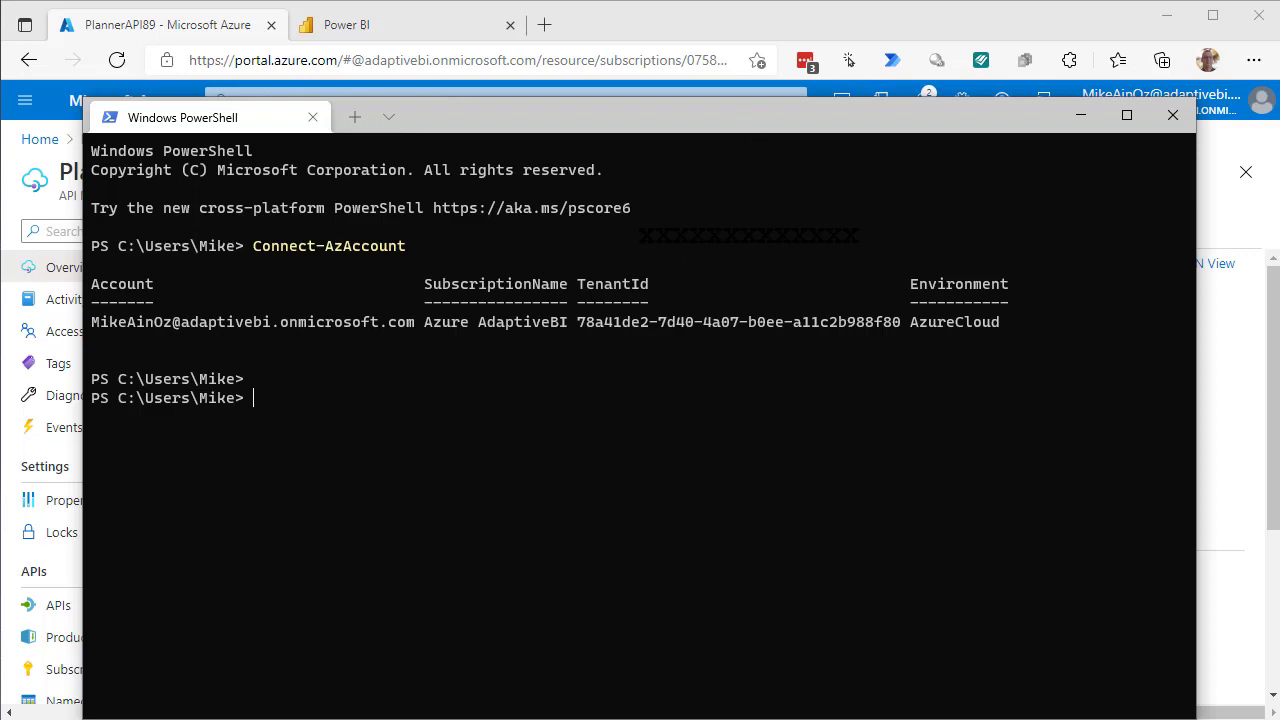
mouse_move(567, 719)
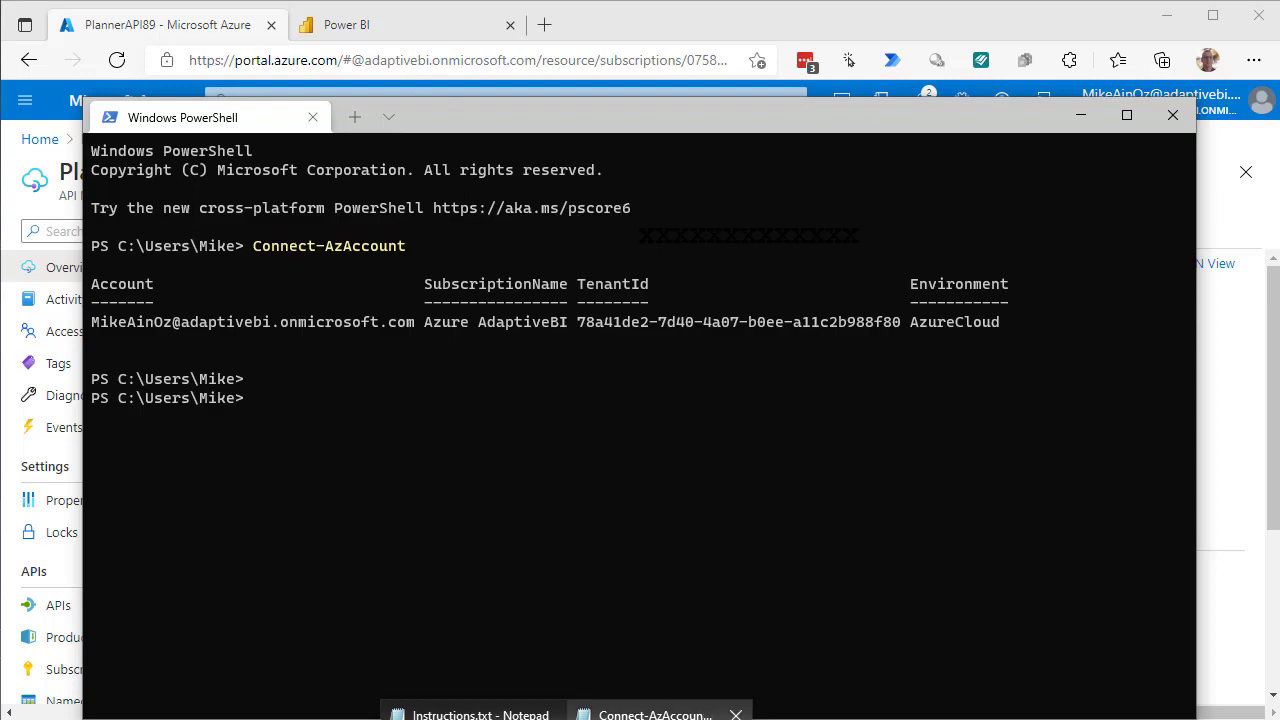
left_click(652, 714)
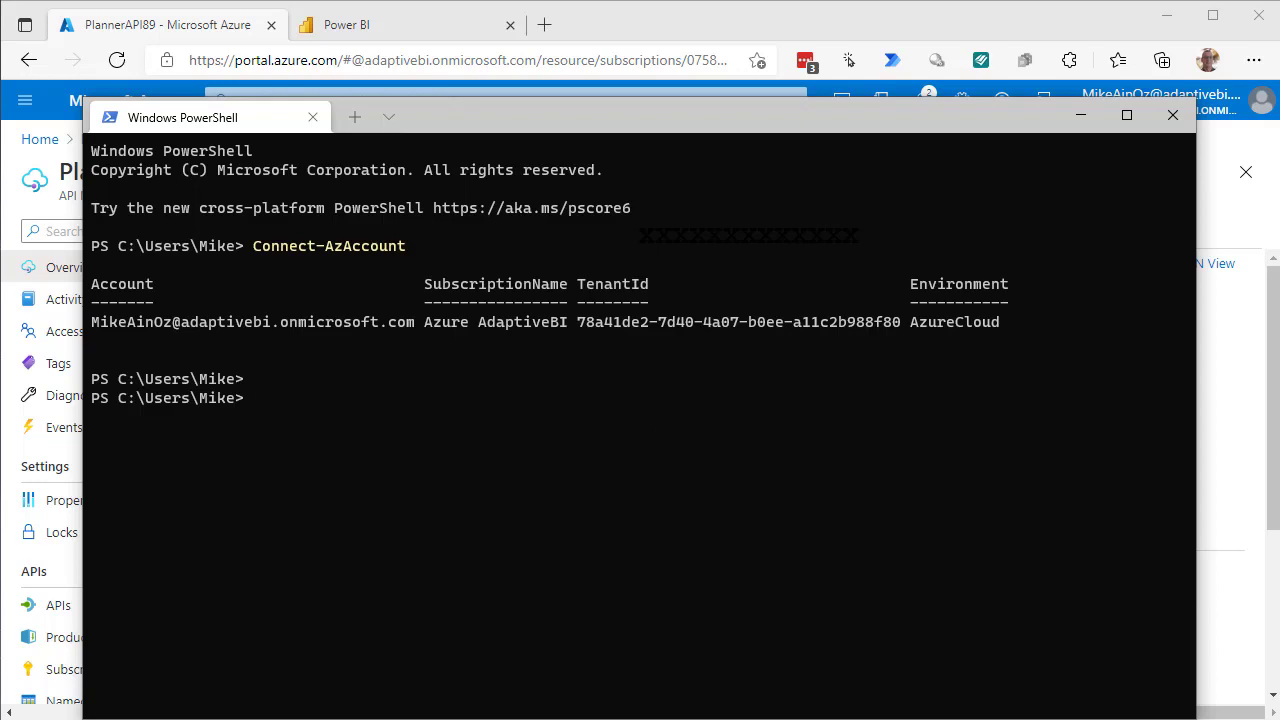
Copy the five New-AzResourceGroupDeployment lines from Connect-AzAccount.ps1 into a new Untitled Notepad document.
left_click(640, 711)
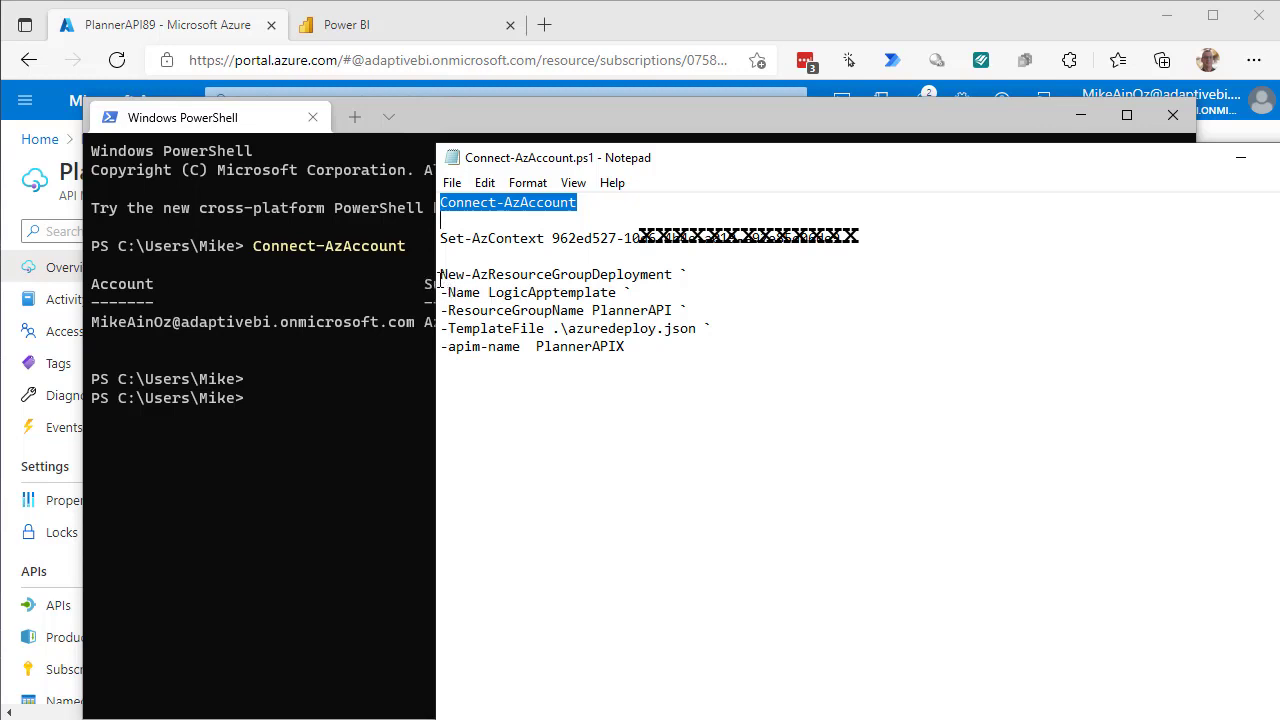
left_click_drag(438, 280, 654, 347)
right_click(516, 312)
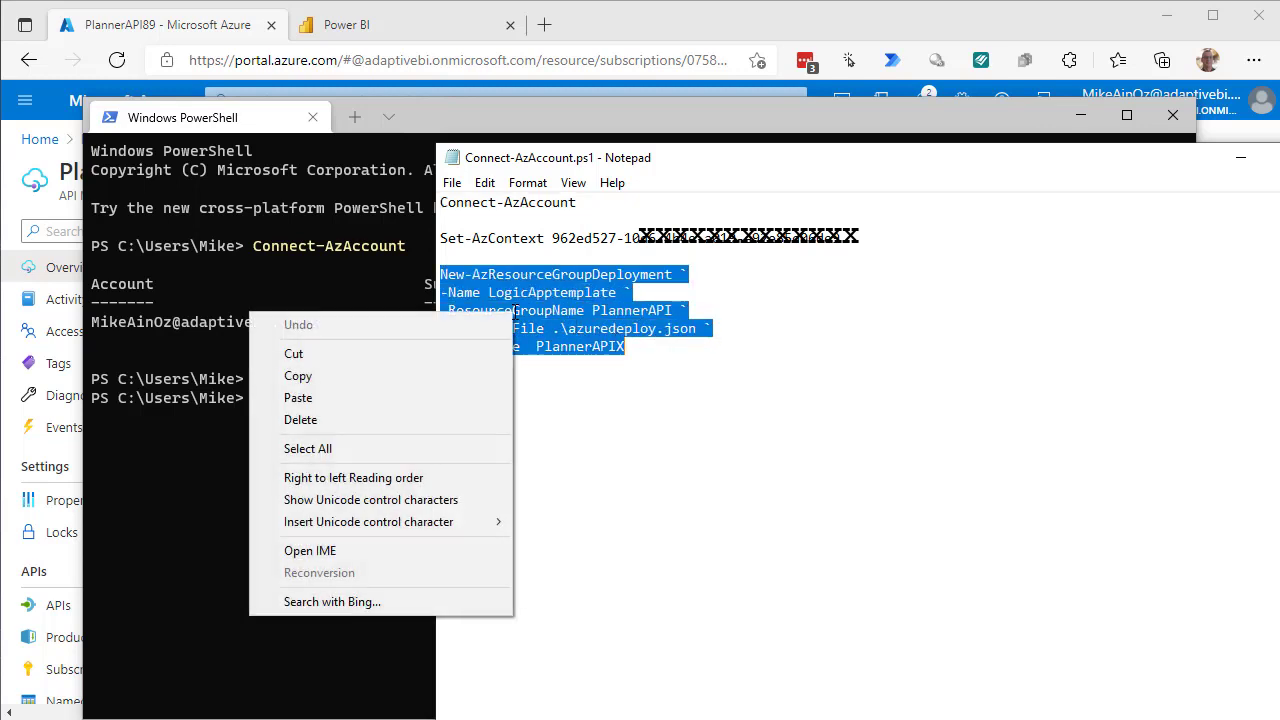
left_click(326, 376)
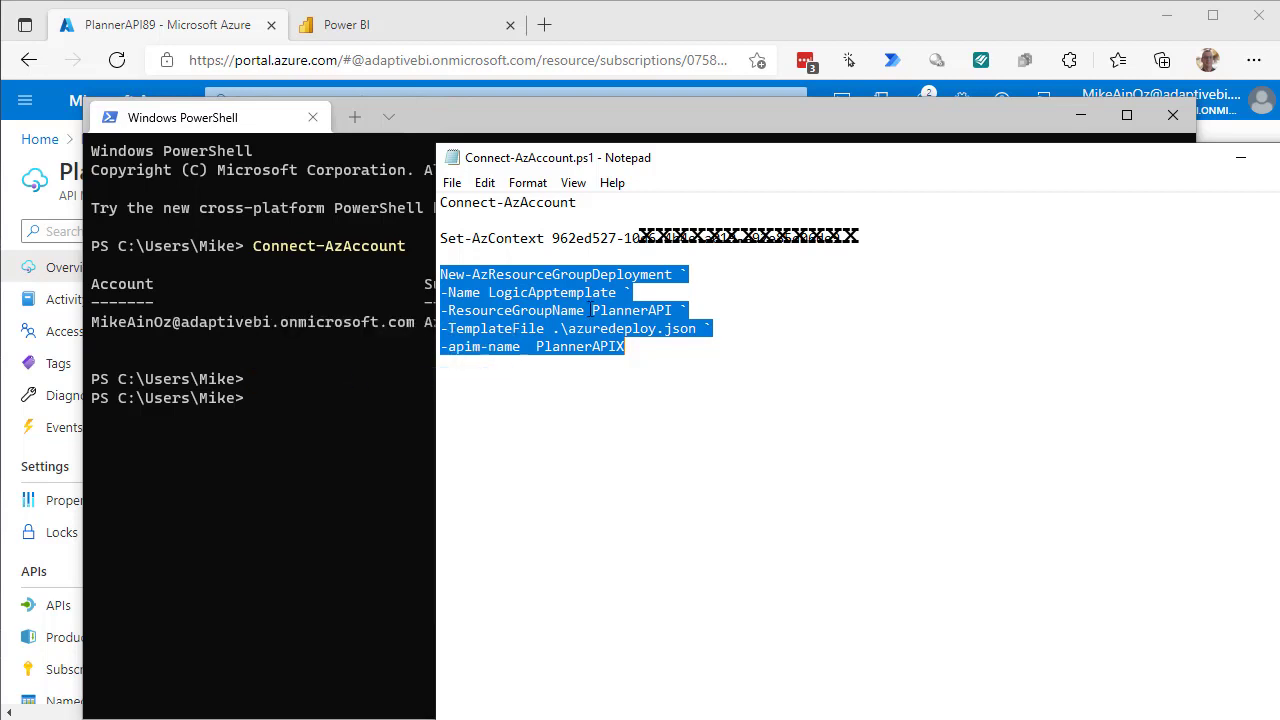
left_click(452, 184)
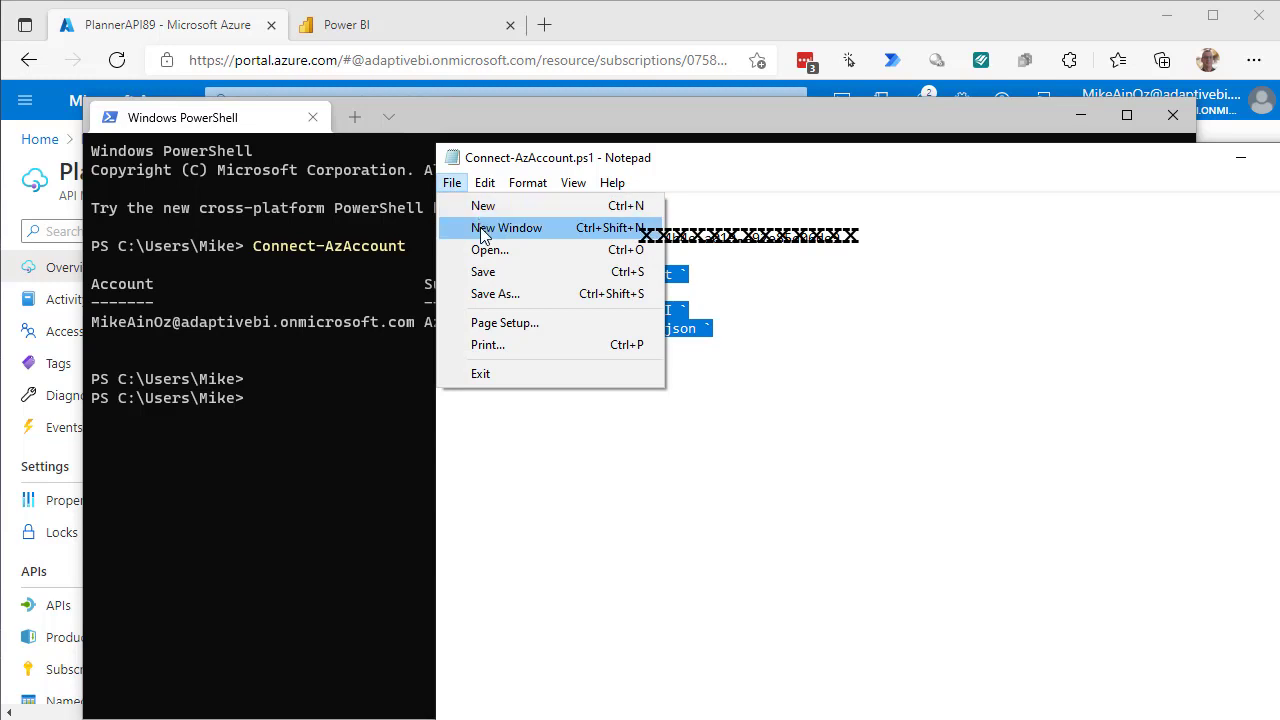
left_click(483, 212)
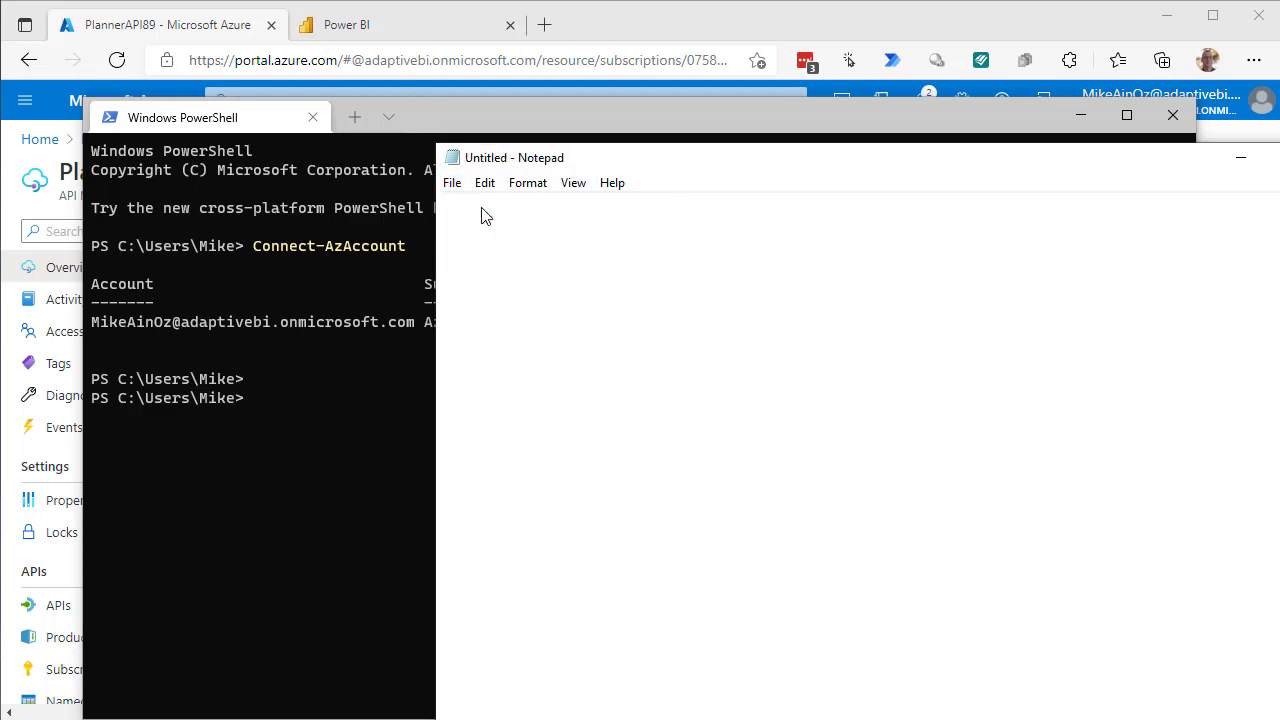
Paste the deployment command, changing -ResourceGroupName to PannerAPIV2 and -apim-name to PlannerAPI89.
right_click(483, 208)
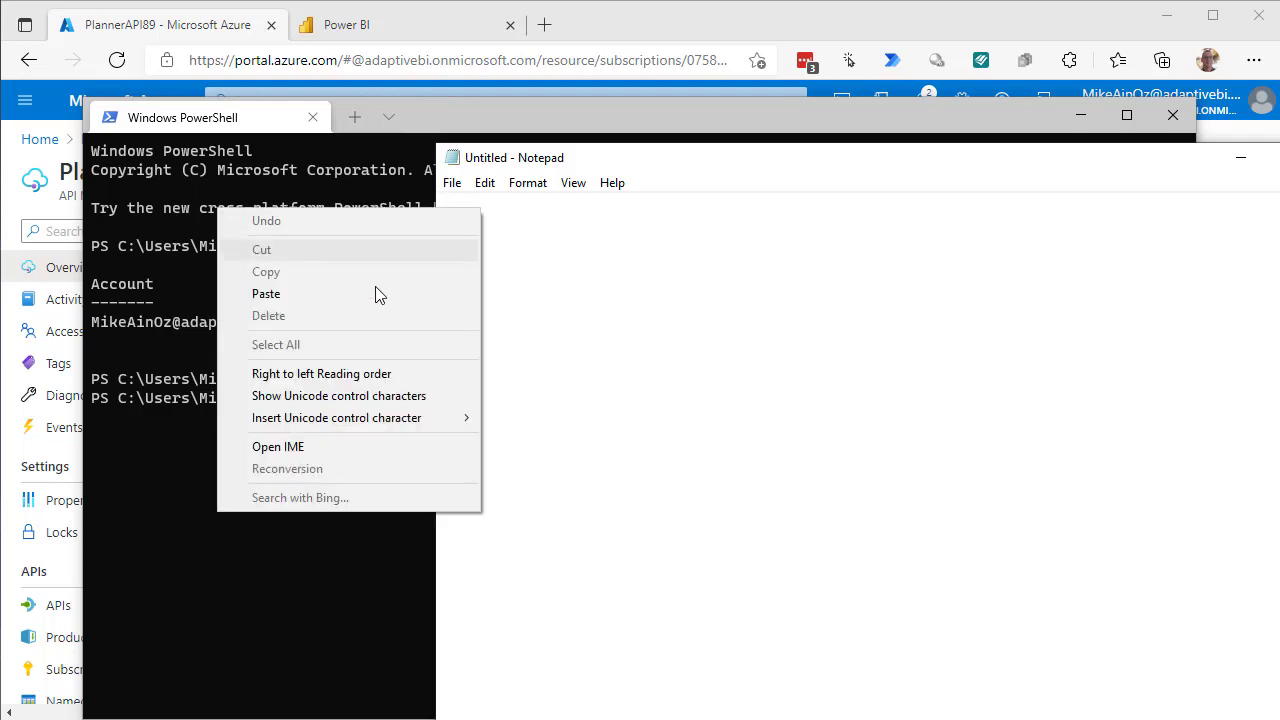
left_click(313, 301)
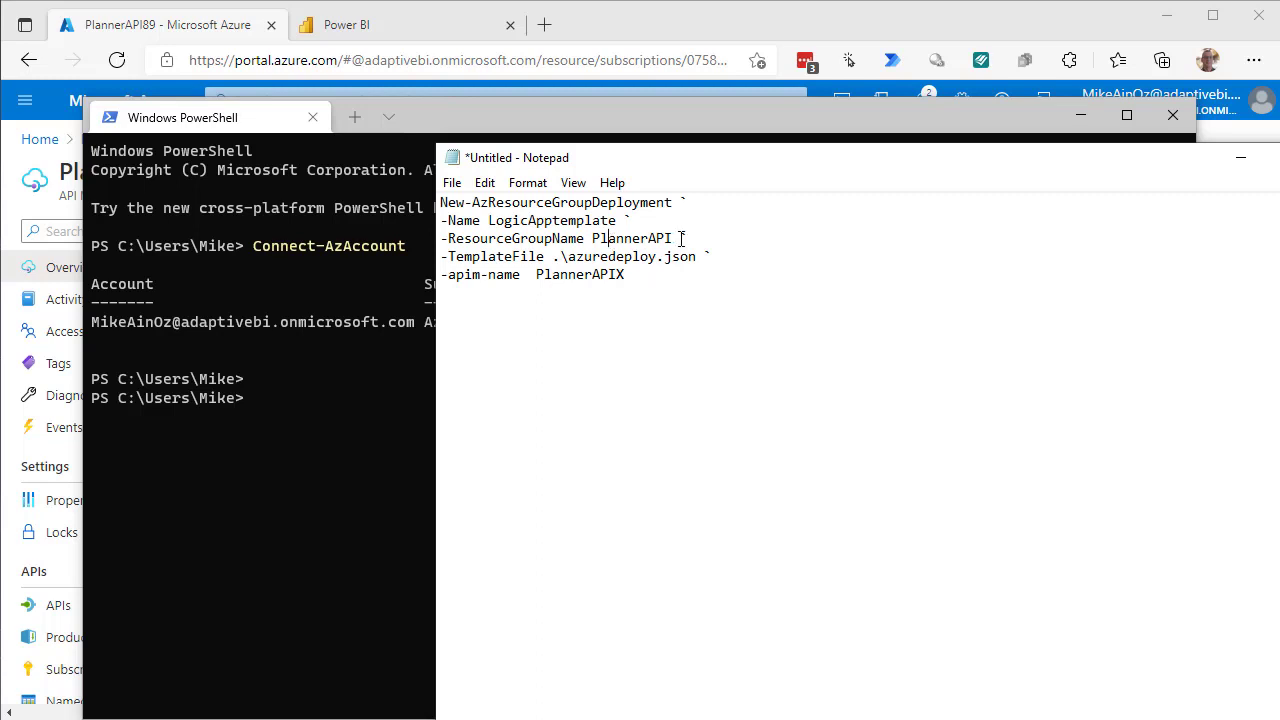
key("BackSpace")
left_click(204, 38)
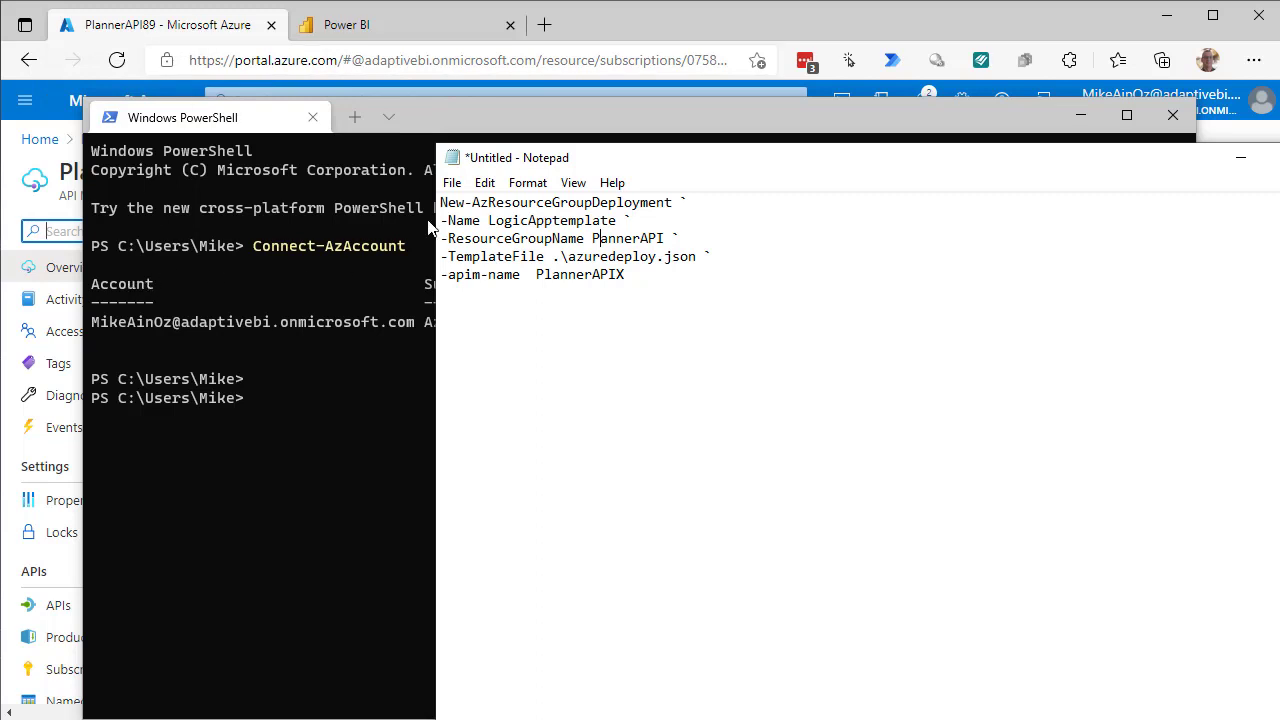
left_click(890, 27)
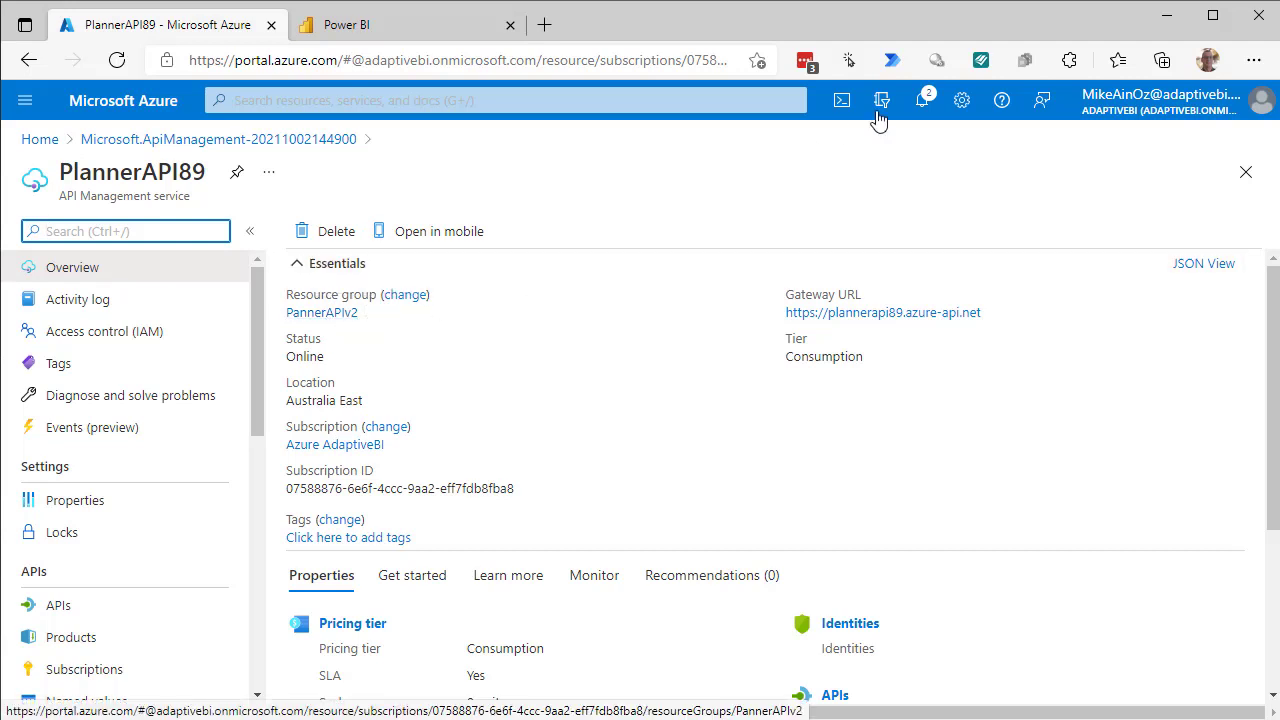
right_click(1279, 410)
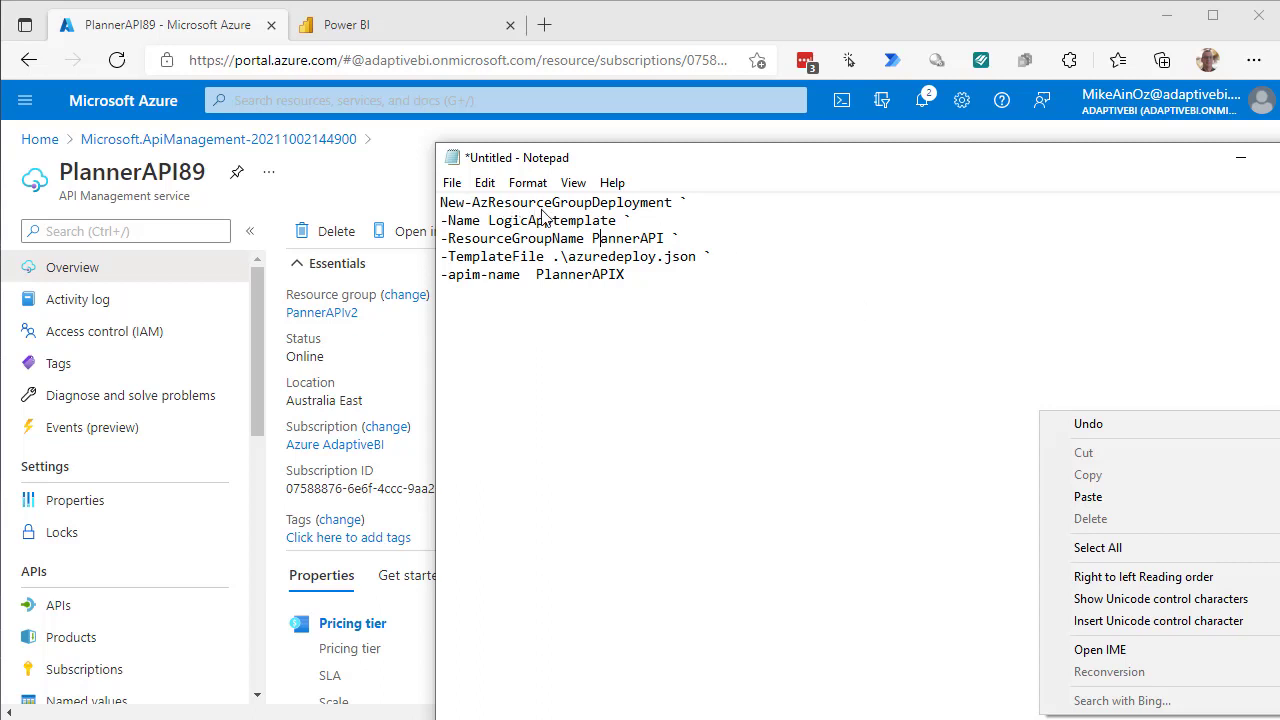
left_click(666, 242)
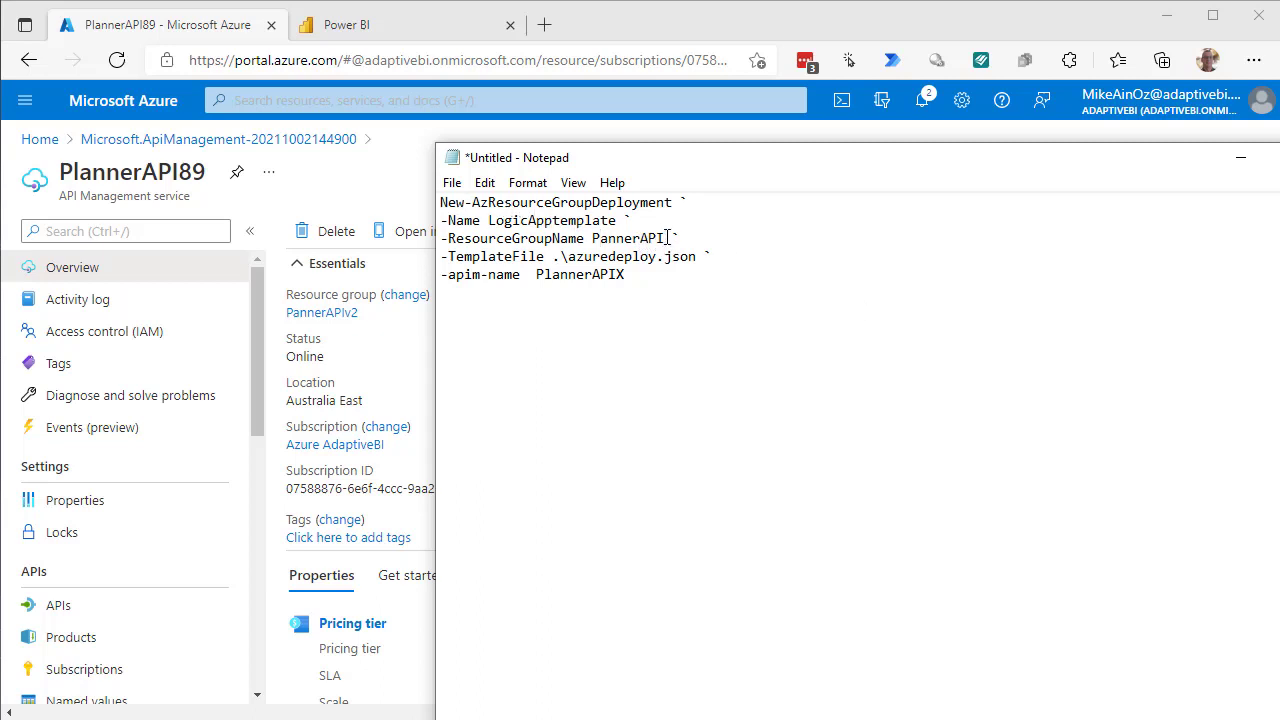
type("v2")
key("BackSpace")
type("89")
In PowerShell, change to C:\Temp and list its contents.
left_click(420, 718)
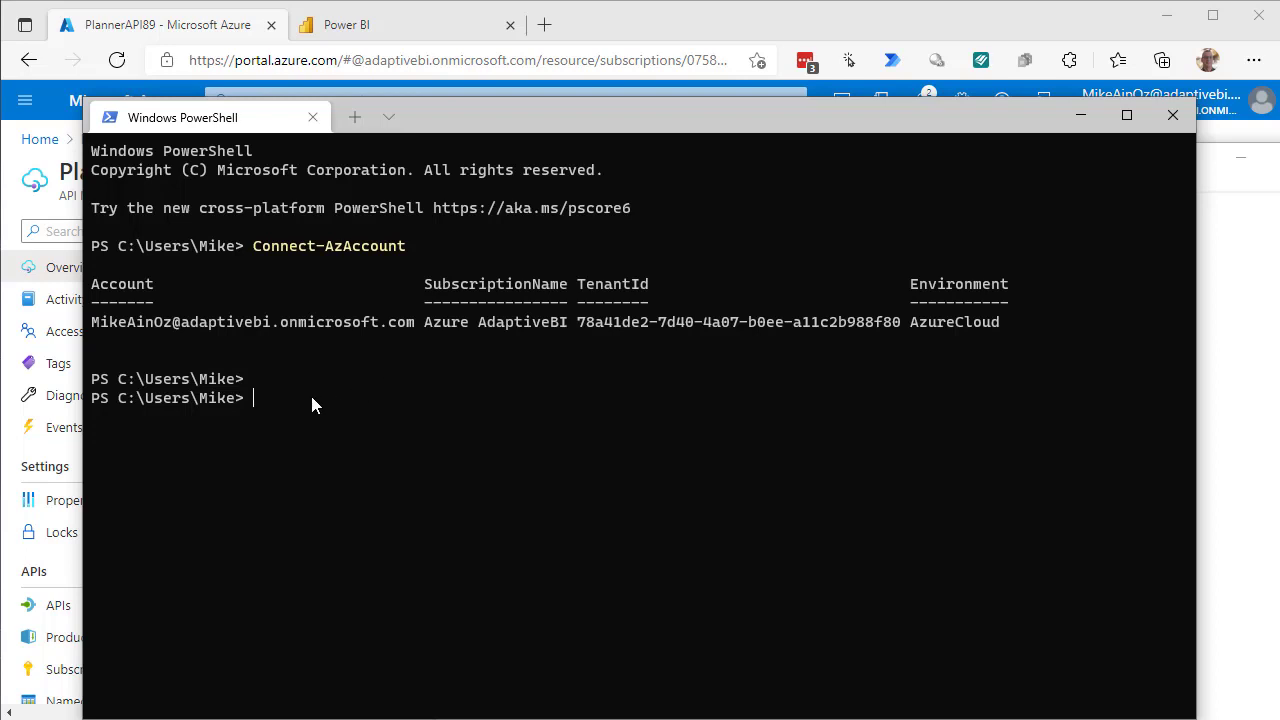
type("cd c:\\Temp")
key("Return")
type("ls")
key("Return")
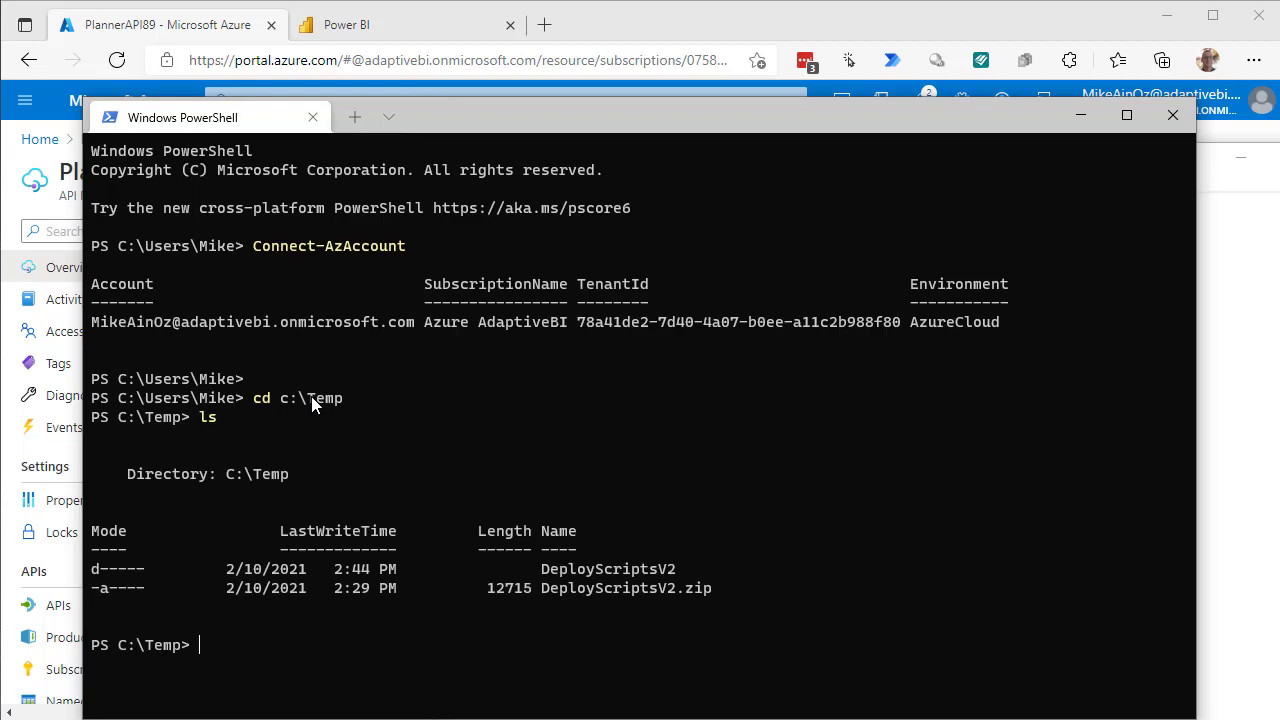
Move into the inner DeployScriptsv2 folder and list its seven deployment files.
type("cd de")
key("BackSpace")
key("BackSpace")
type("DeployScriptsv2")
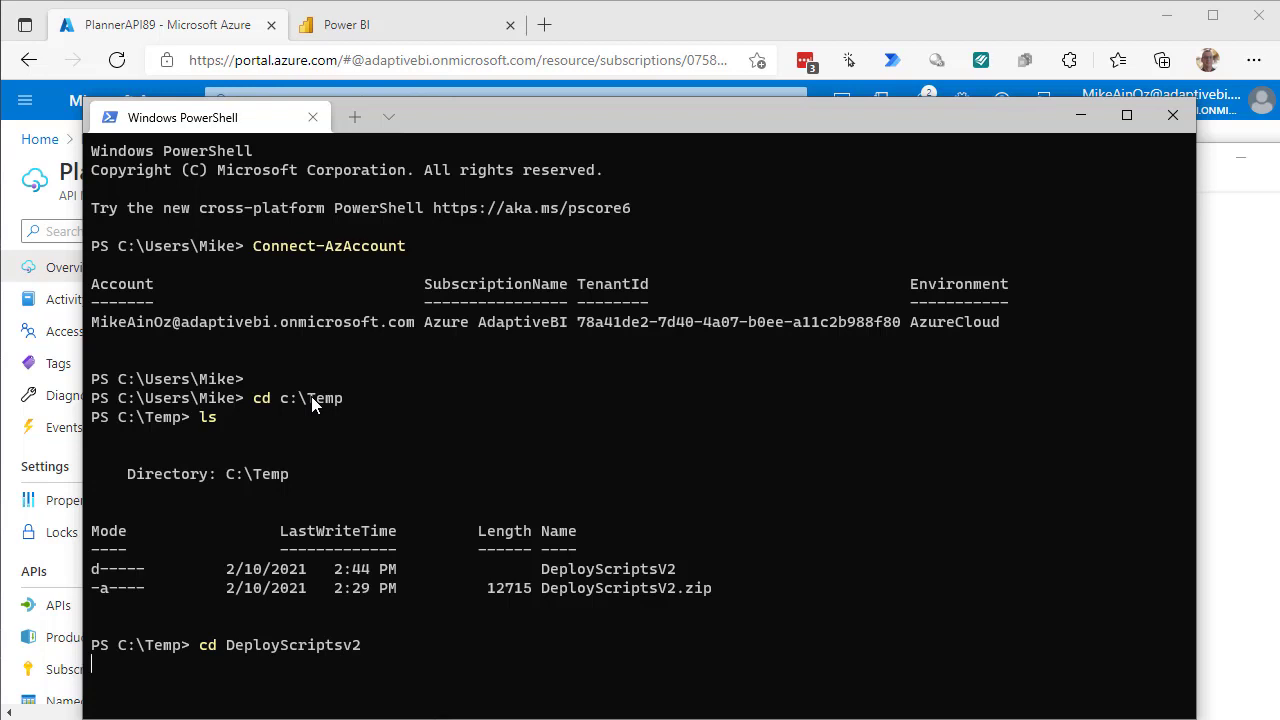
type("> ls")
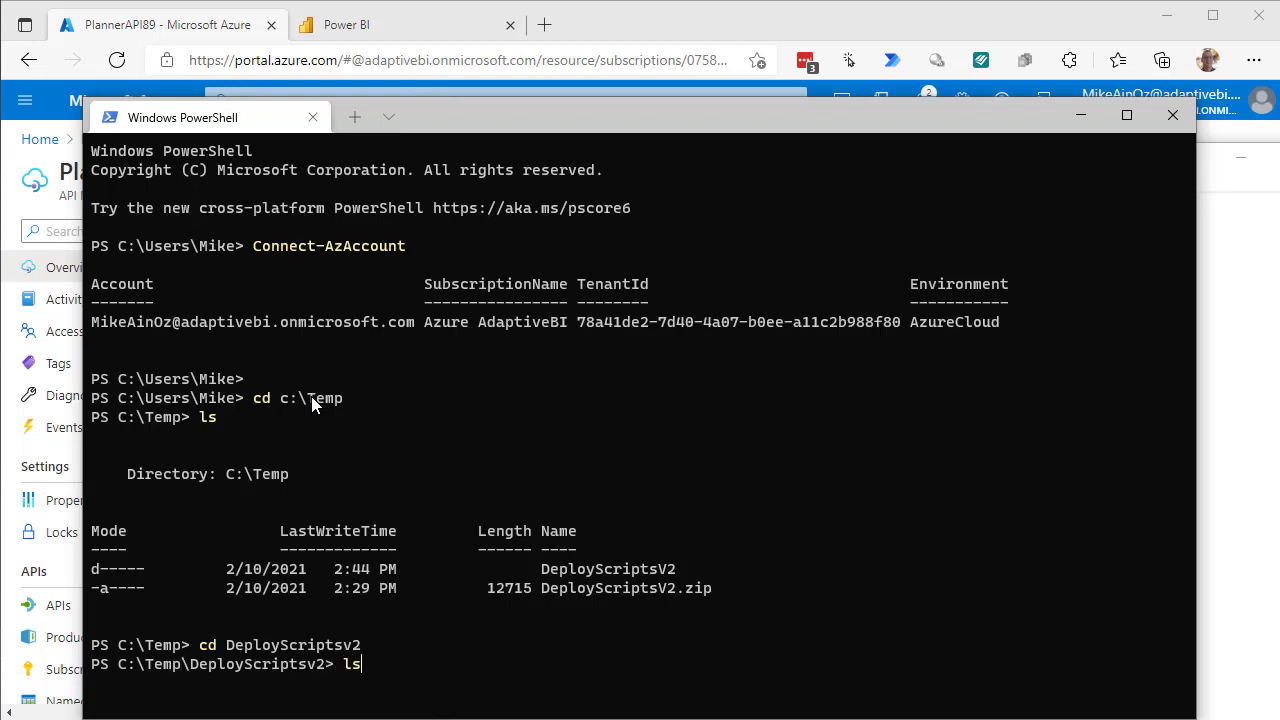
key("Return")
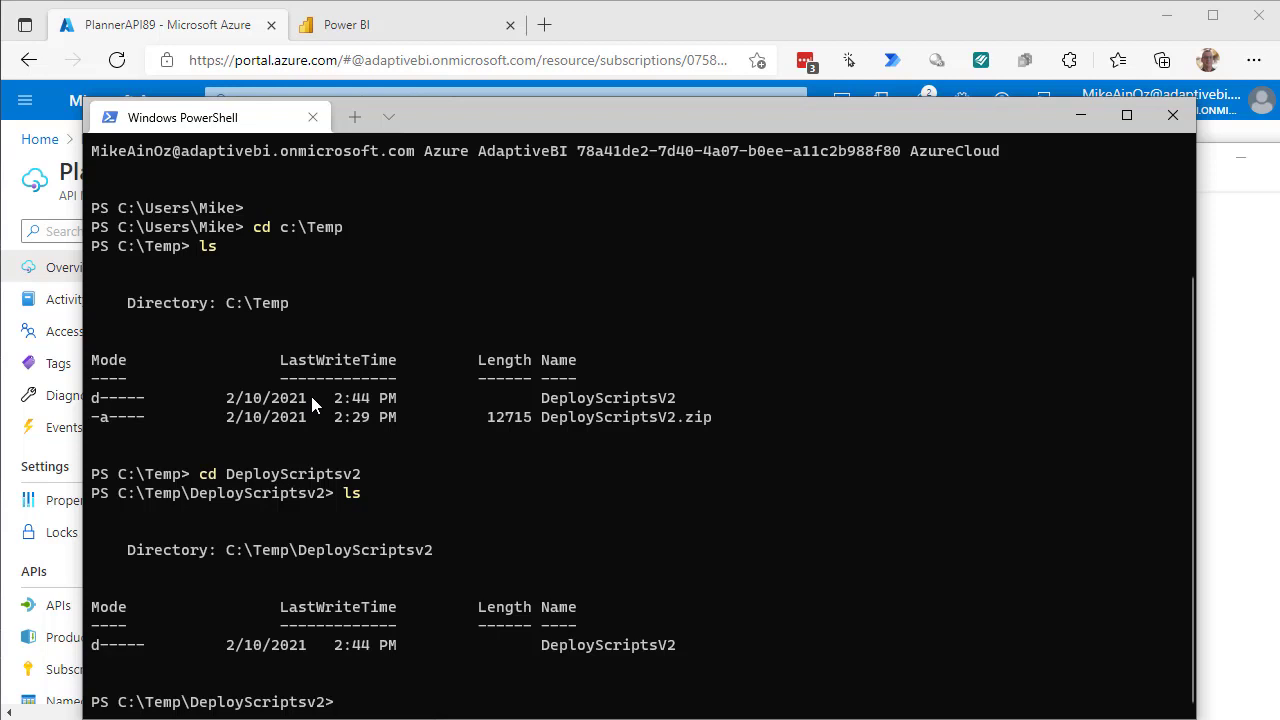
key("Up")
key("Up")
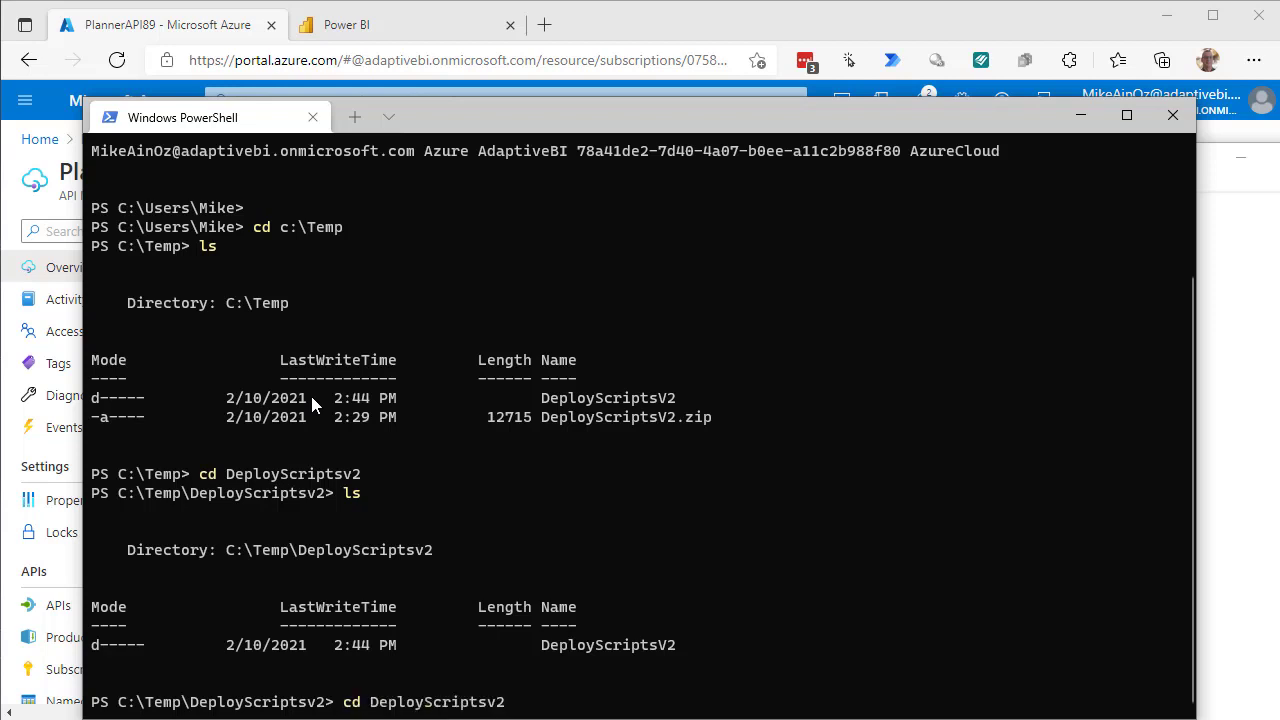
key("Return")
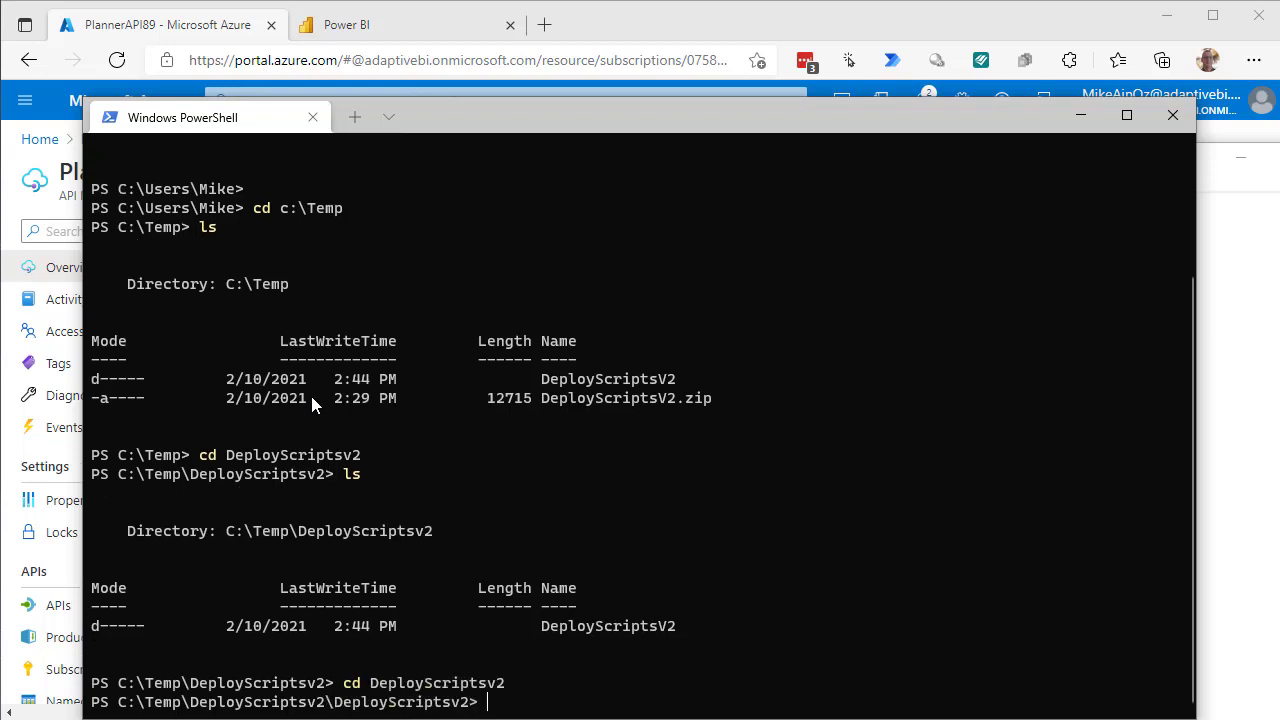
type("ls")
key("Return")
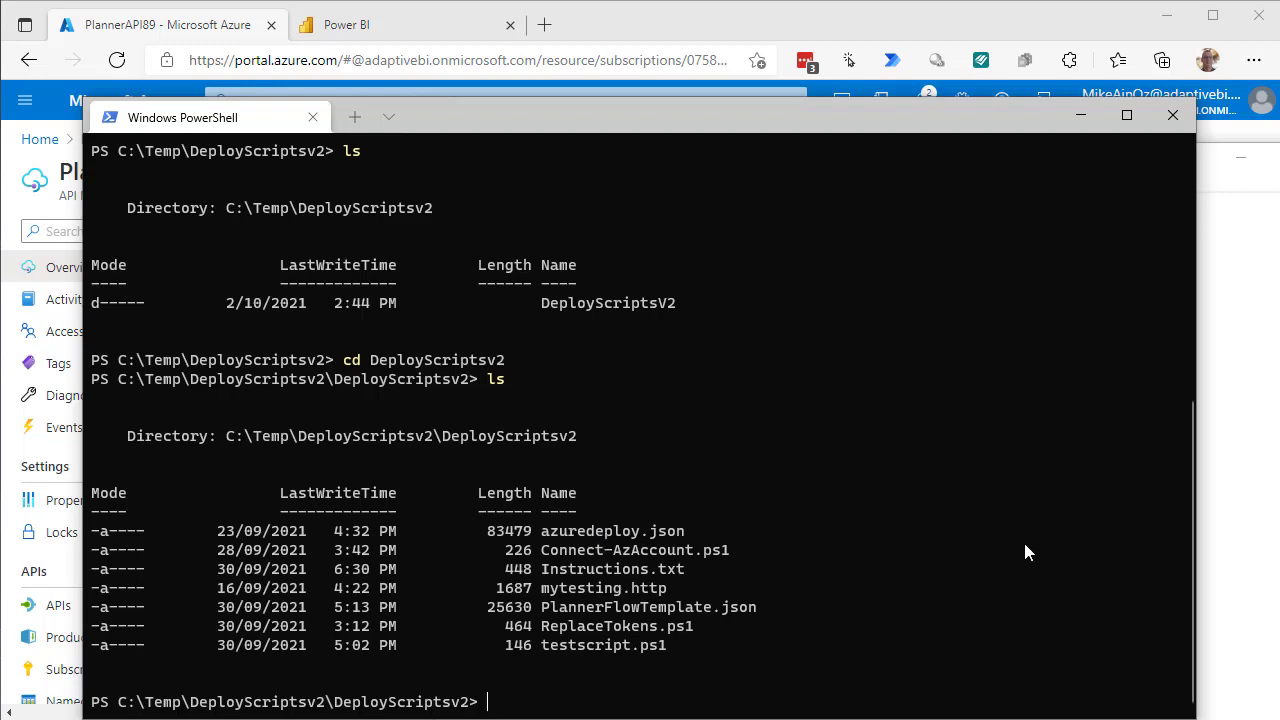
Paste the edited deployment command into PowerShell and run it, deploying LogicApptemplate to PannerAPIV2.
left_click(1228, 531)
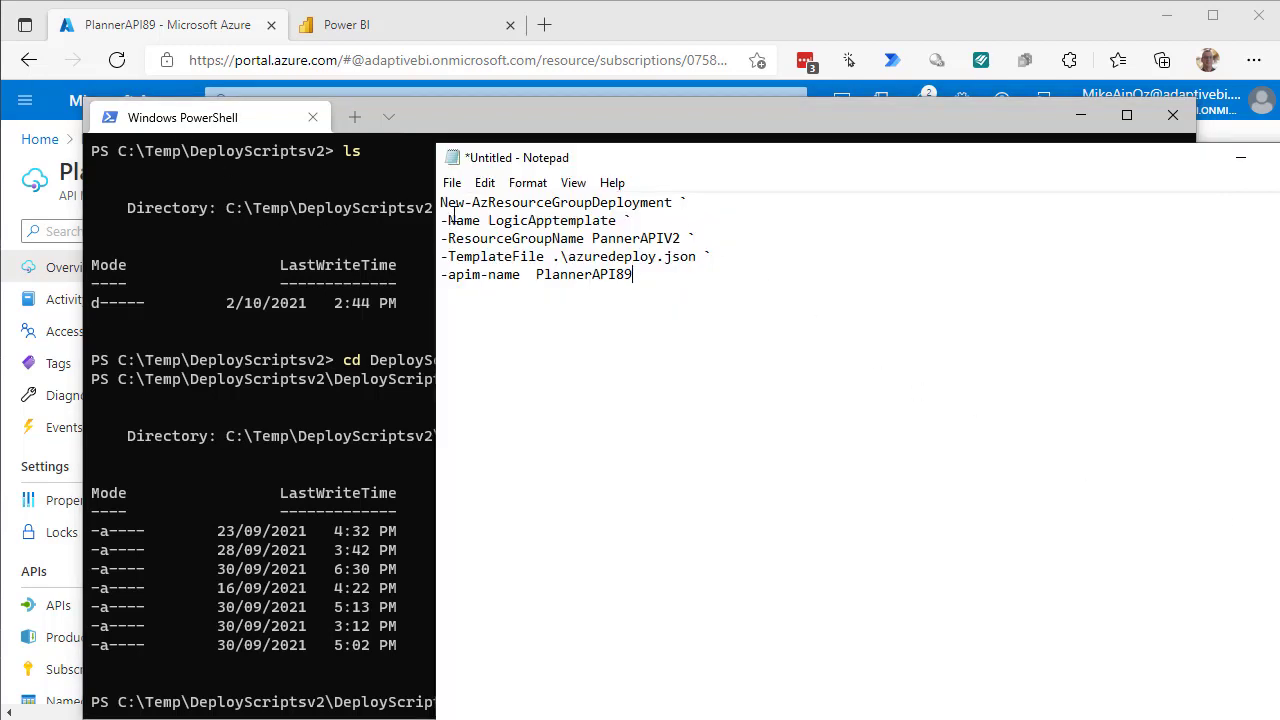
left_click_drag(441, 204, 643, 282)
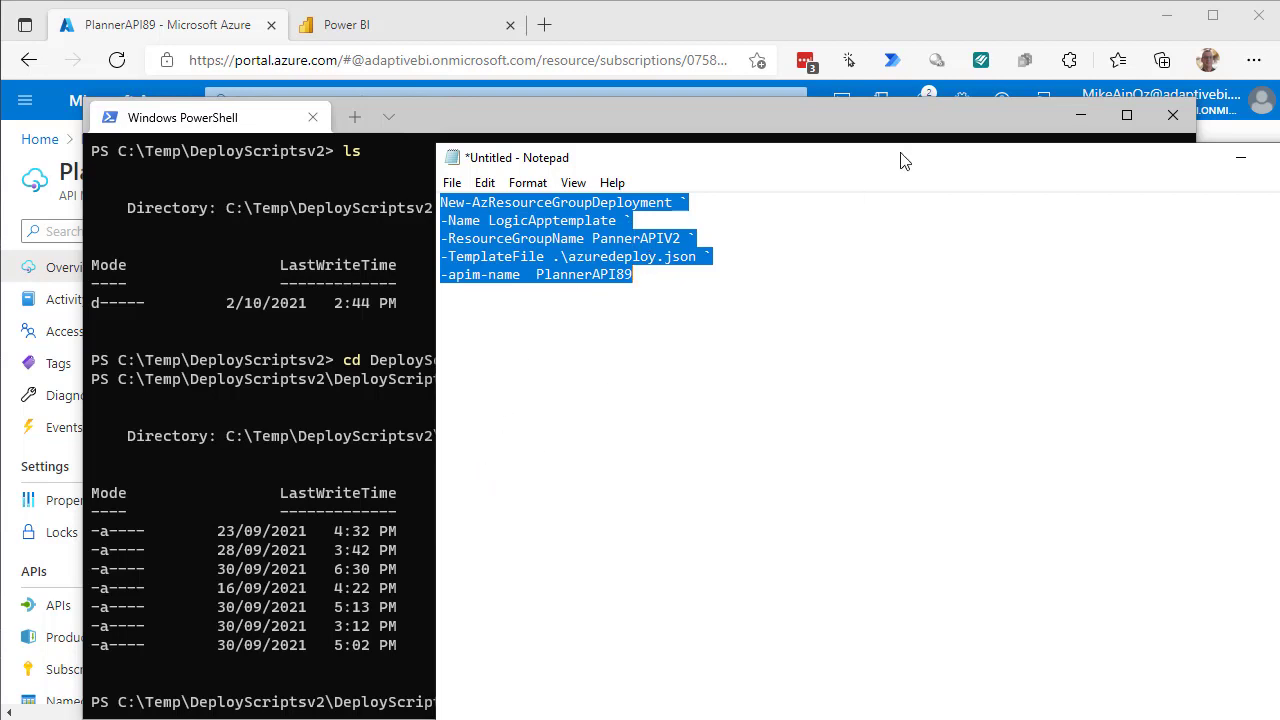
left_click_drag(900, 160, 1152, 206)
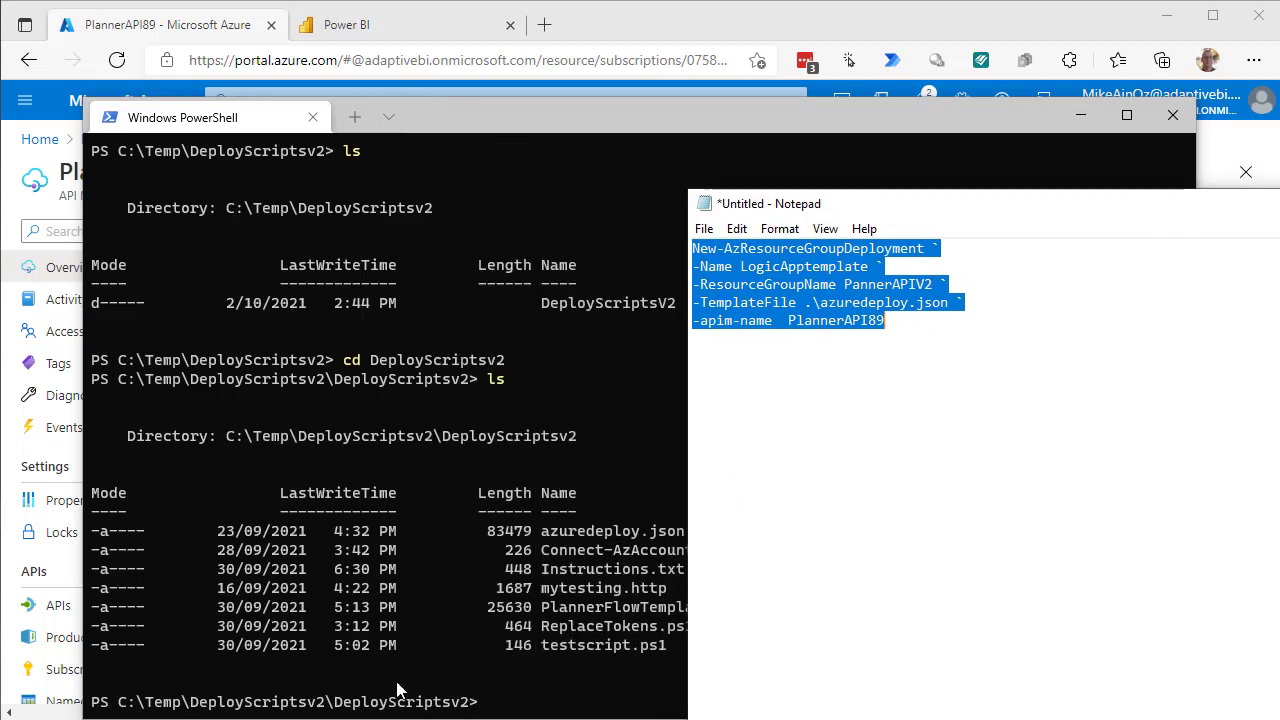
left_click(502, 706)
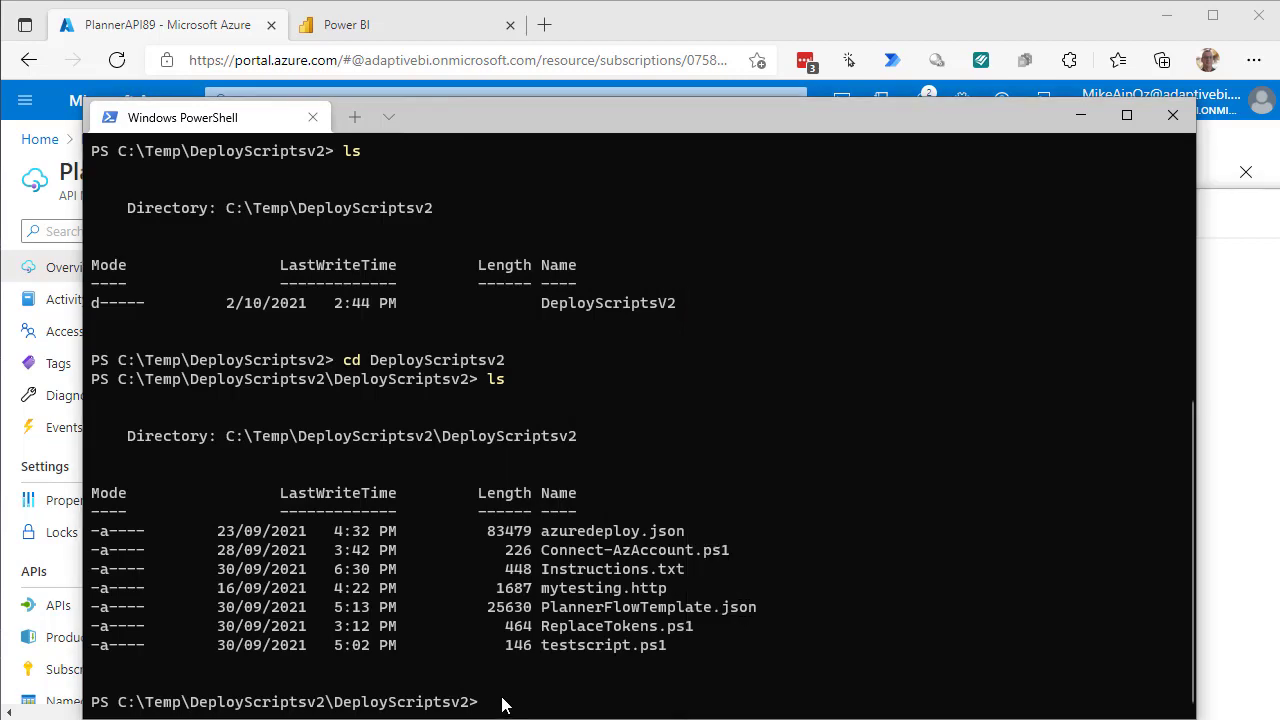
key("ctrl+v")
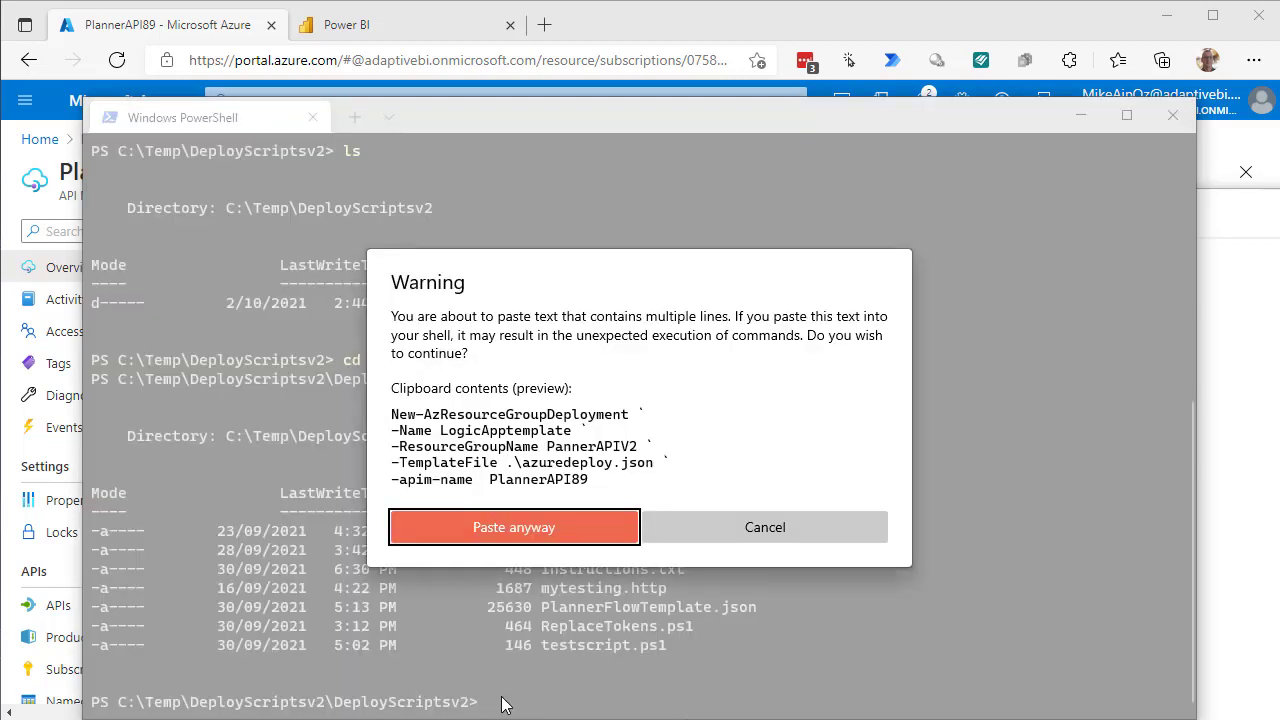
left_click(470, 527)
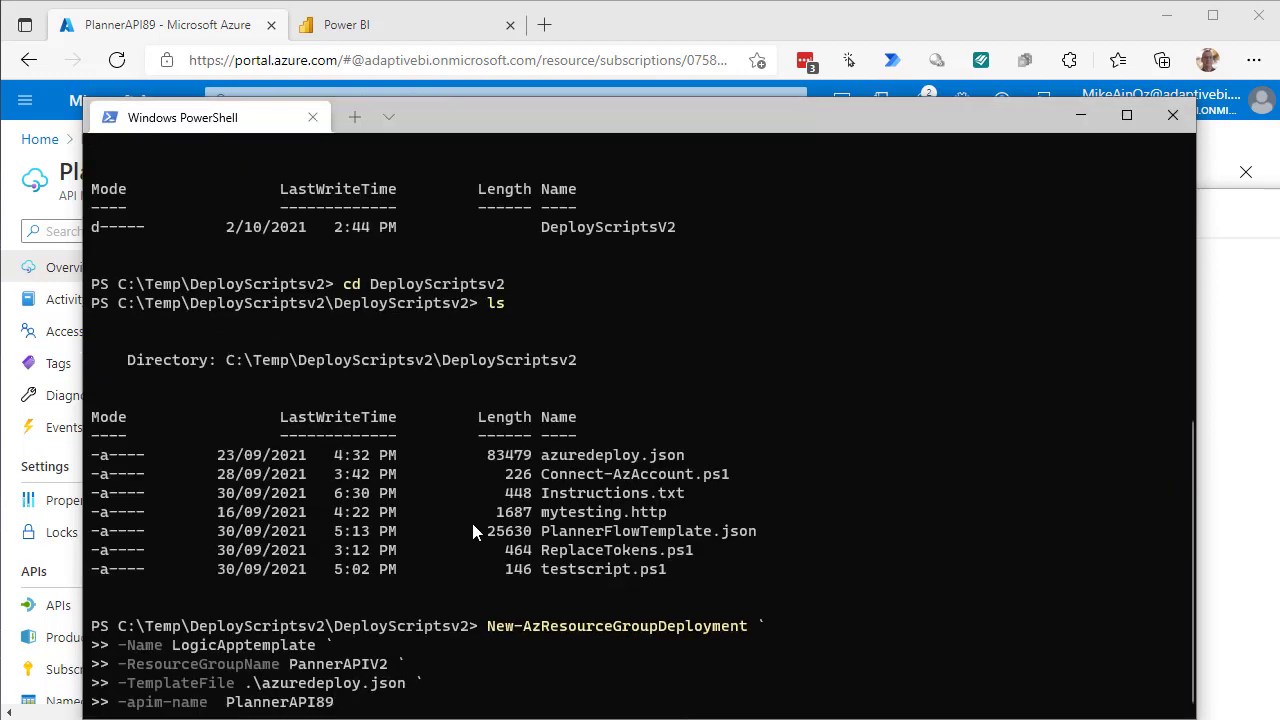
key("Return")
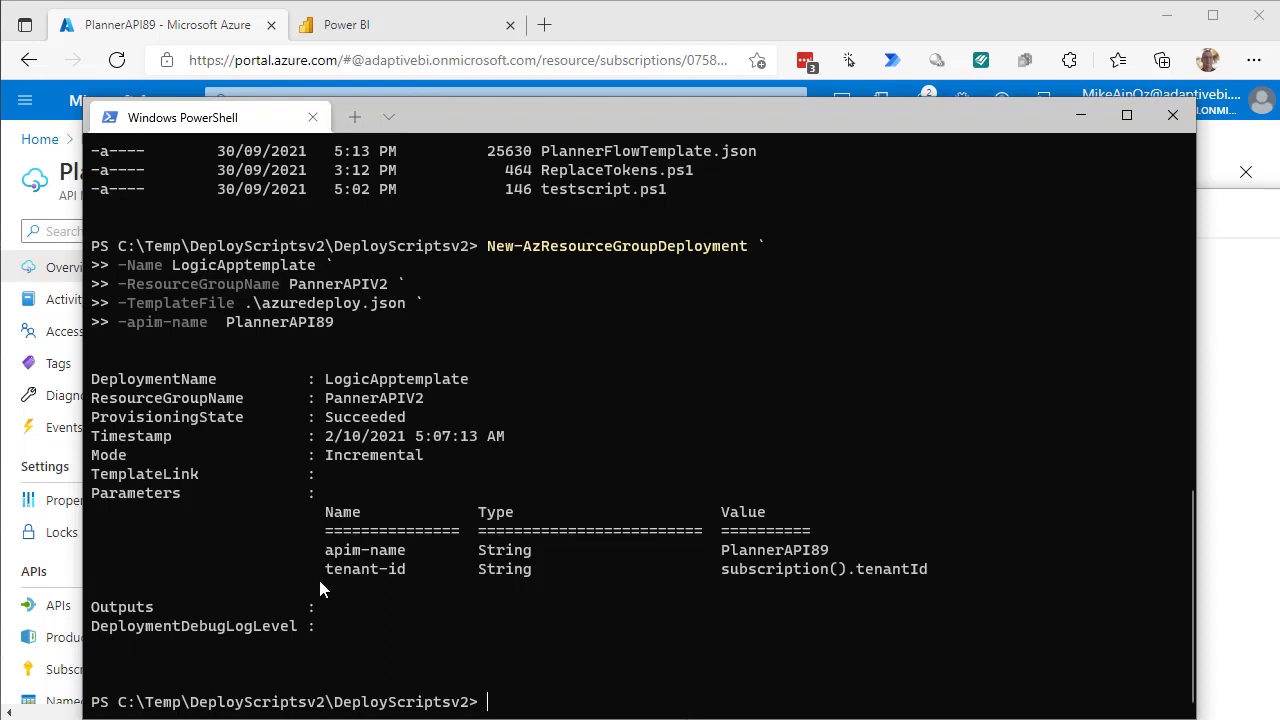
Open the PannerAPIv2 resource group from Home and view its 12 resources.
left_click(203, 27)
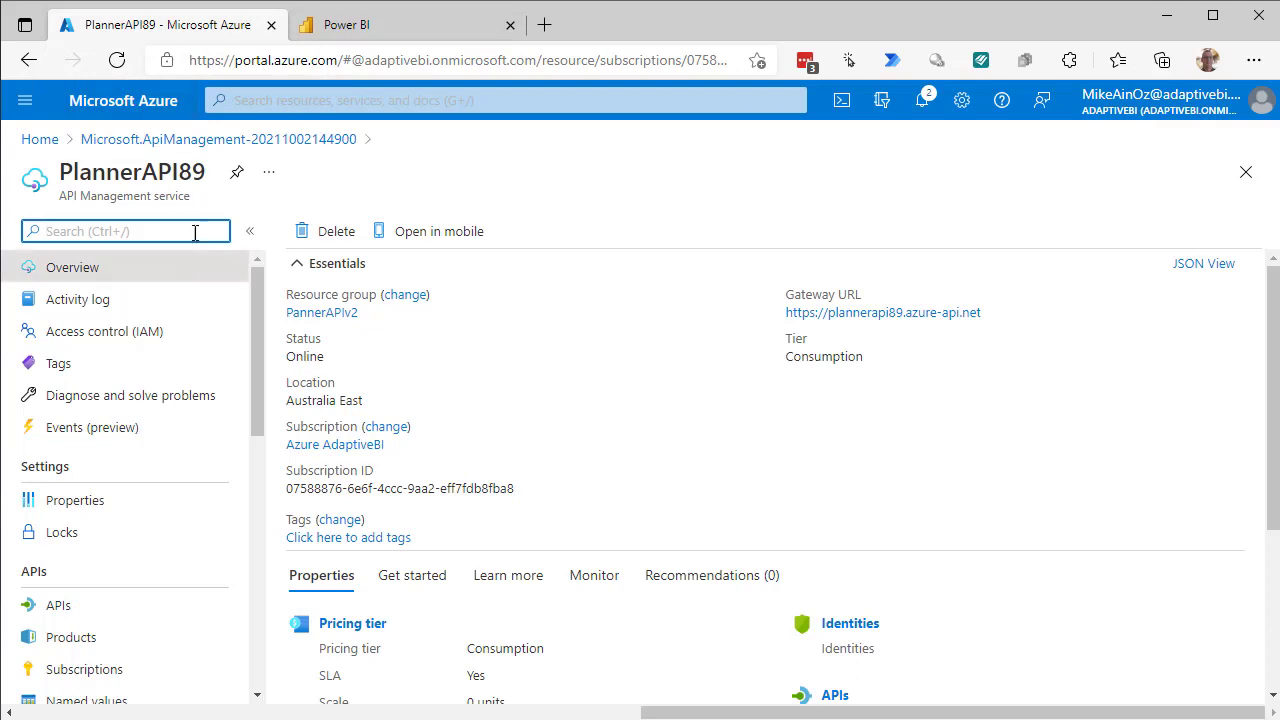
left_click(44, 141)
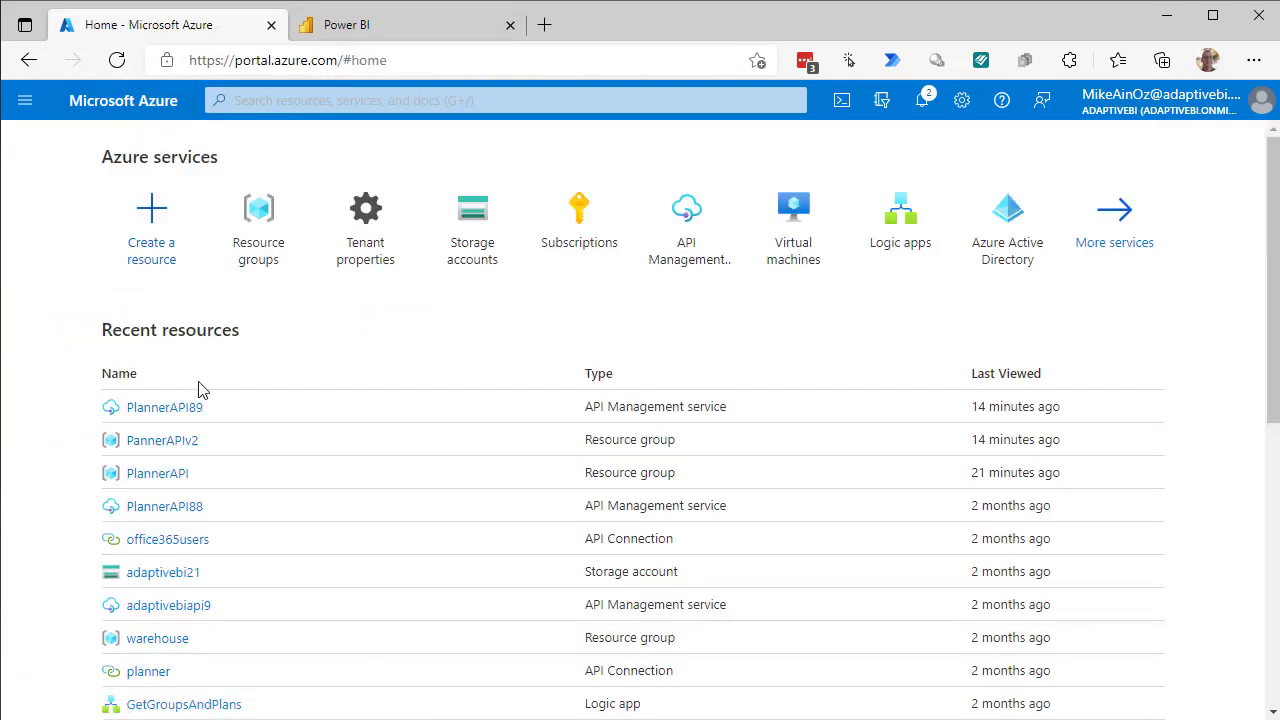
left_click(156, 448)
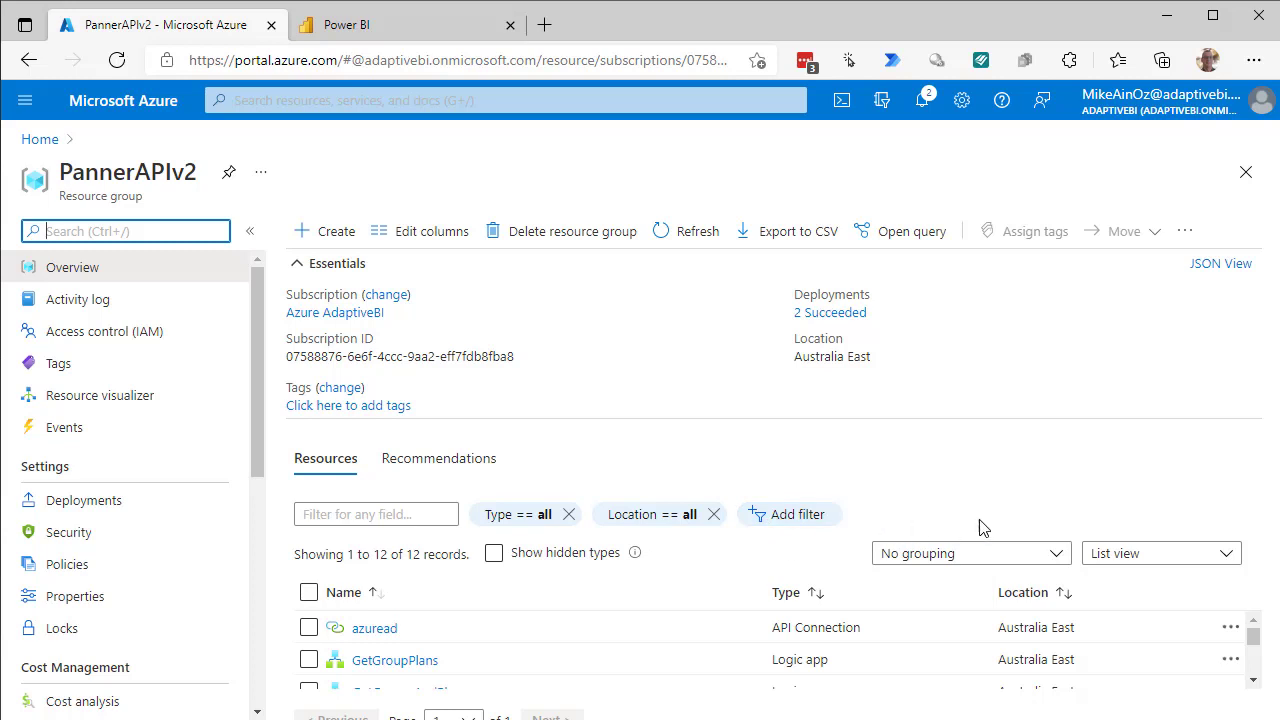
left_click(305, 273)
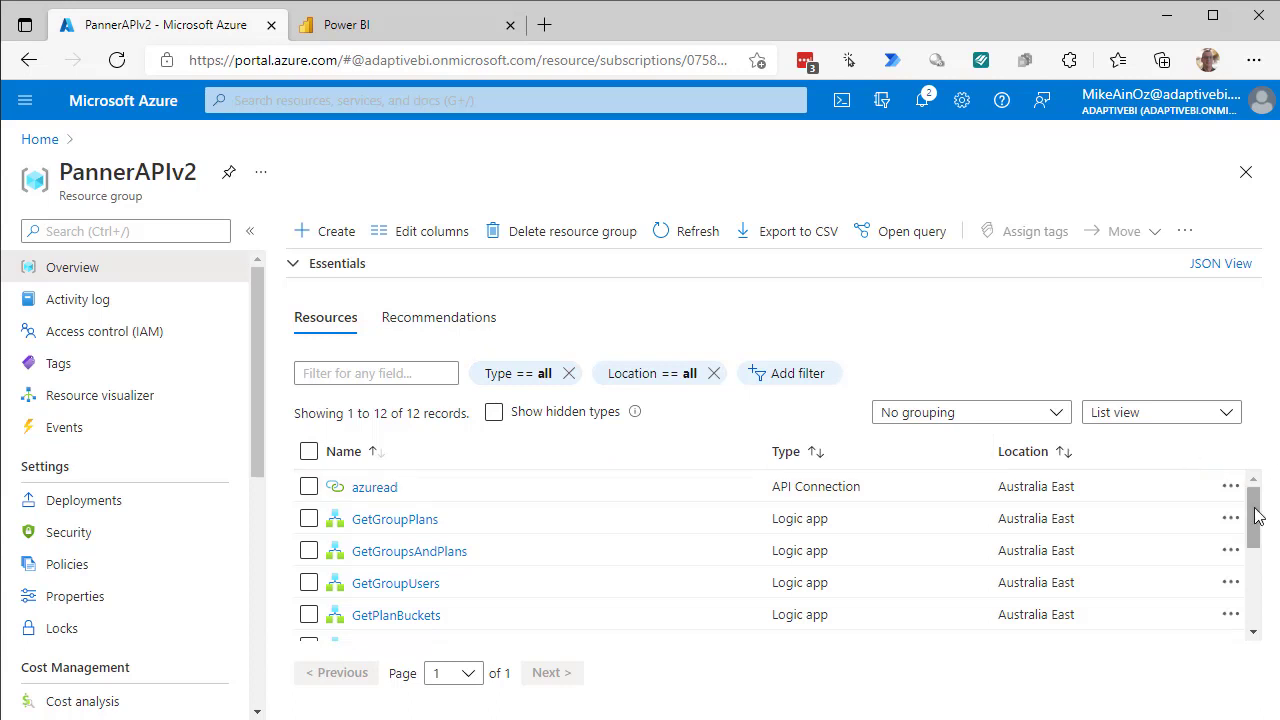
left_click_drag(1249, 523, 1277, 598)
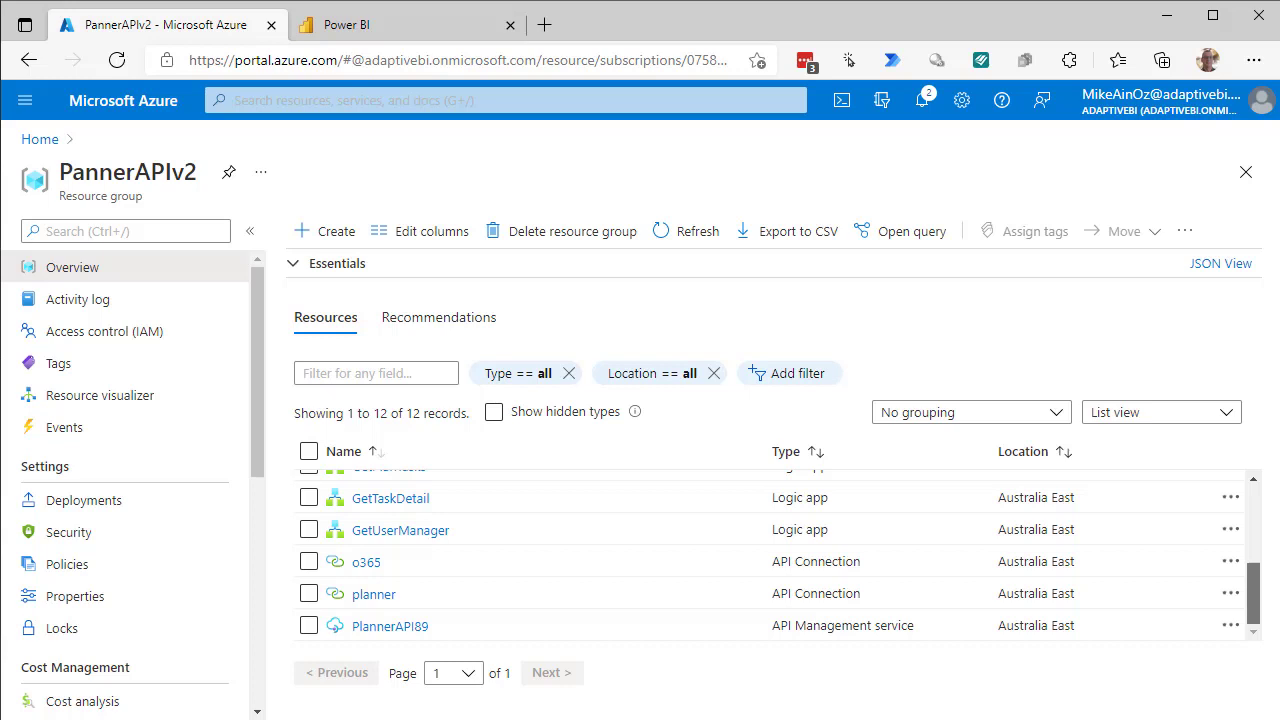
scroll(770, 555, "up", 5)
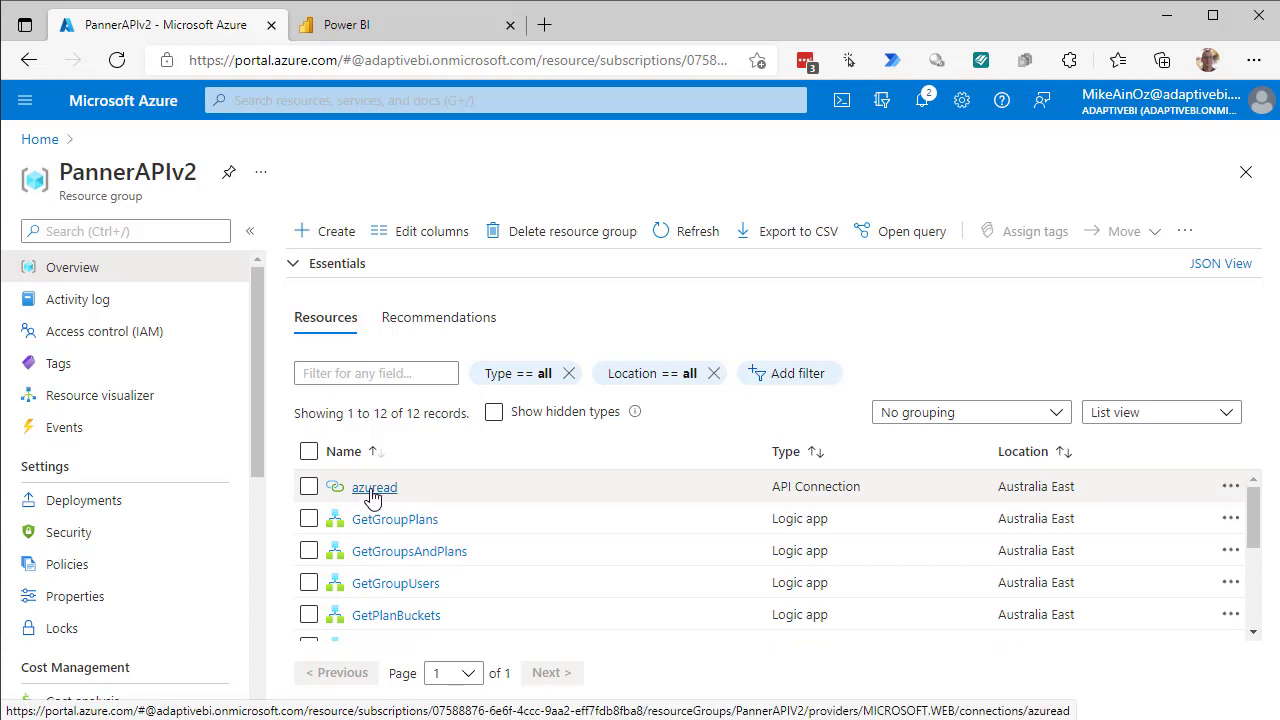
Authorize the azuread API connection by signing in with the saved account.
left_click(373, 490)
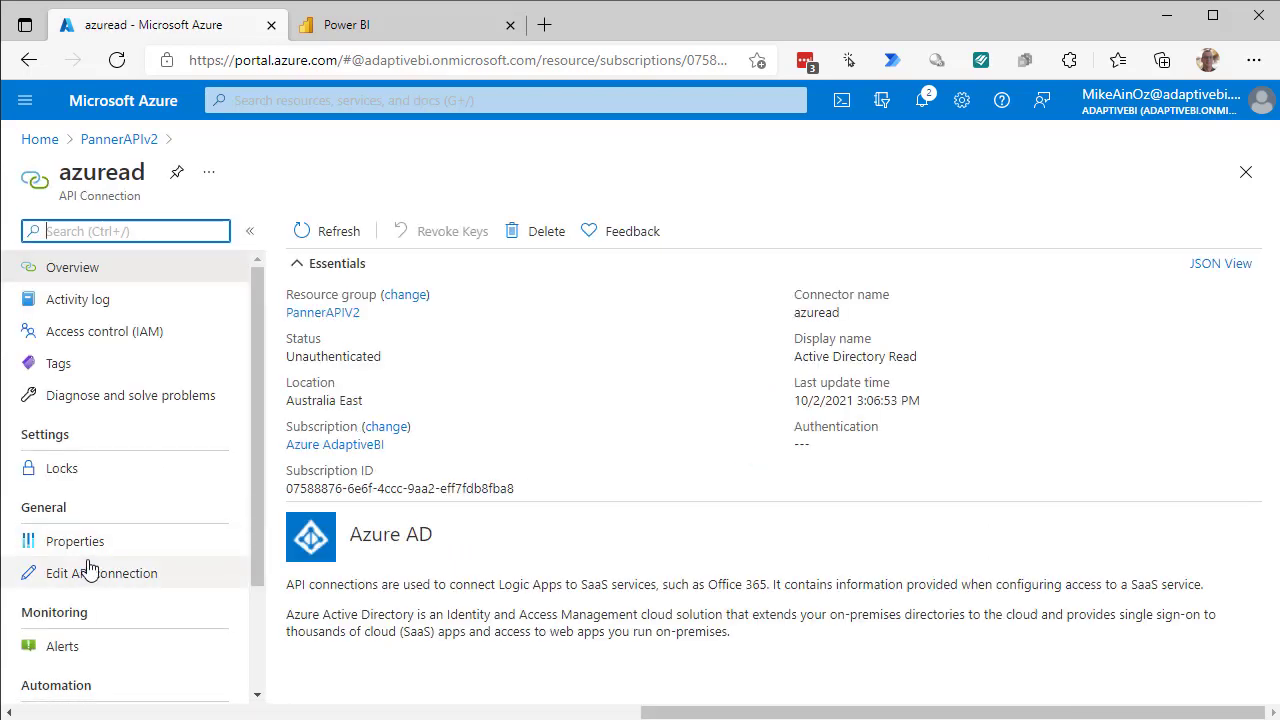
left_click(134, 588)
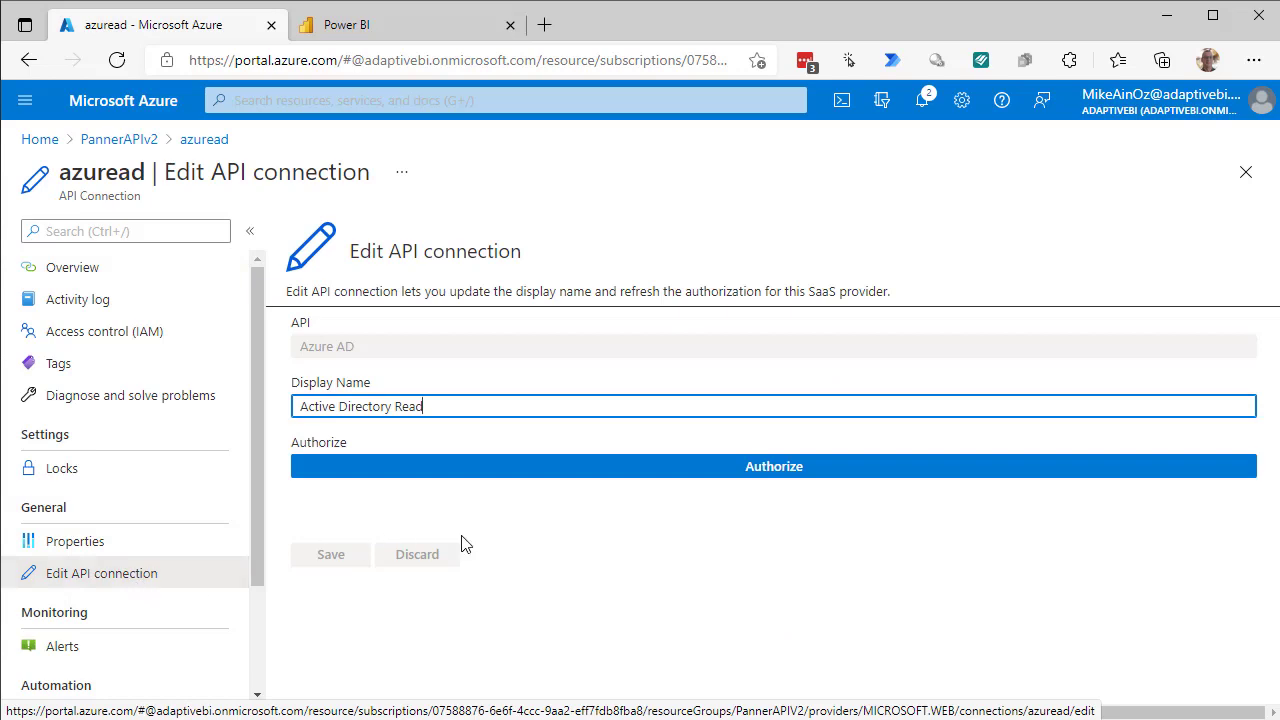
left_click(764, 482)
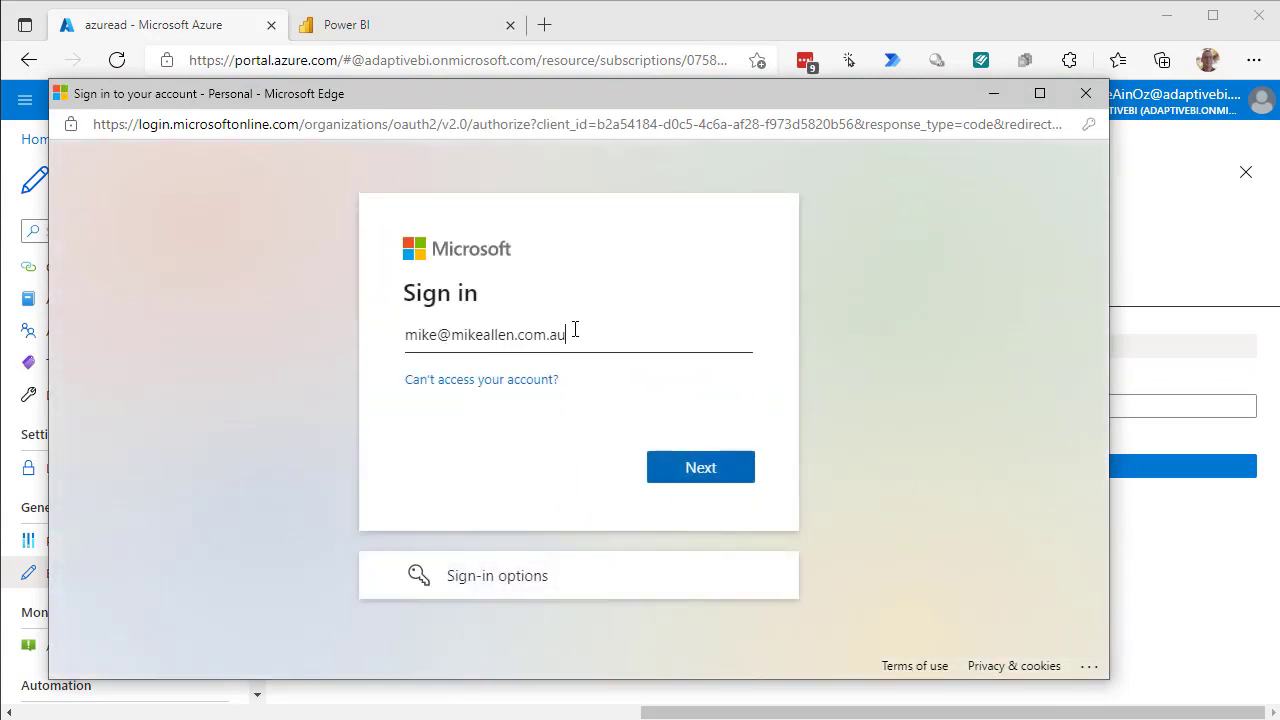
left_click_drag(575, 330, 483, 333)
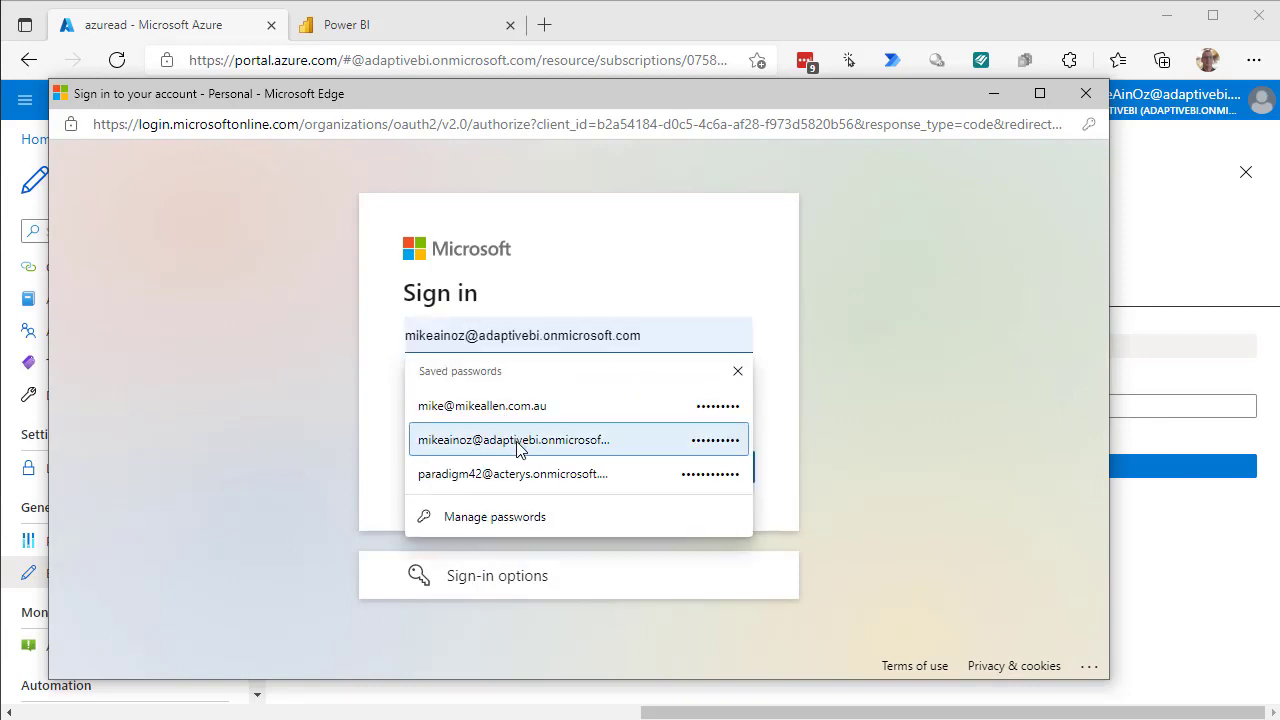
left_click(517, 444)
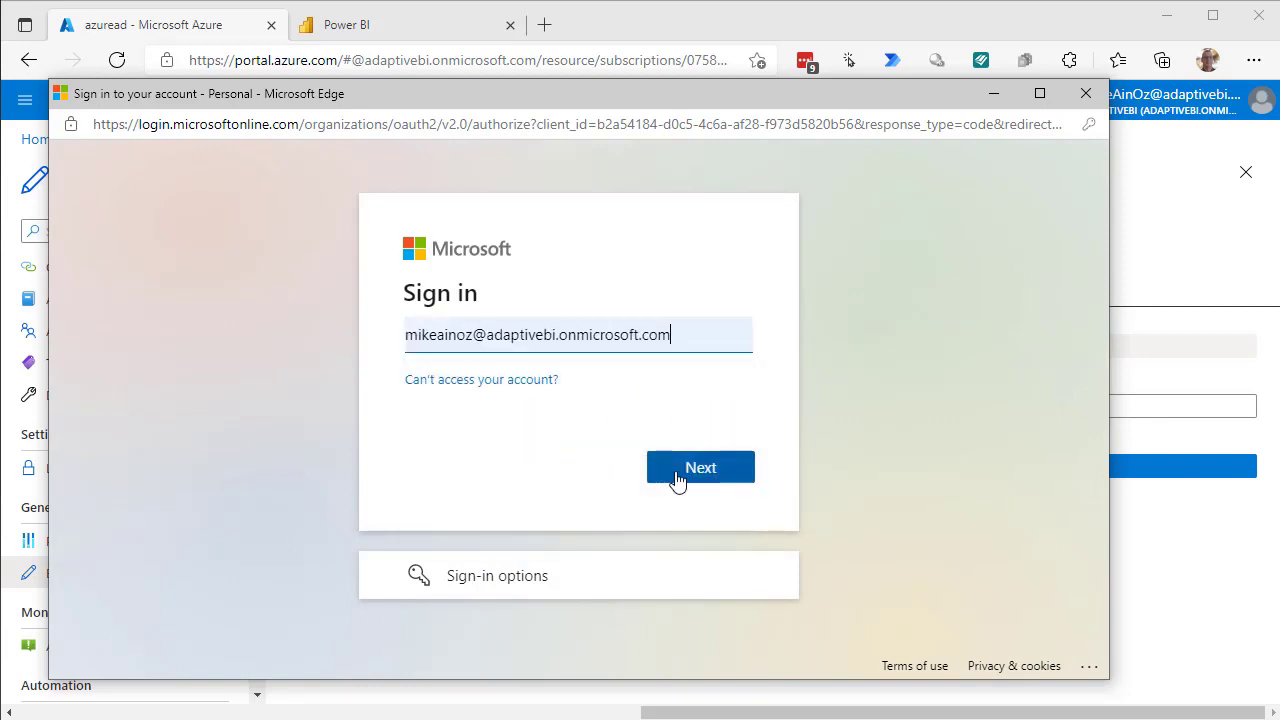
left_click(677, 477)
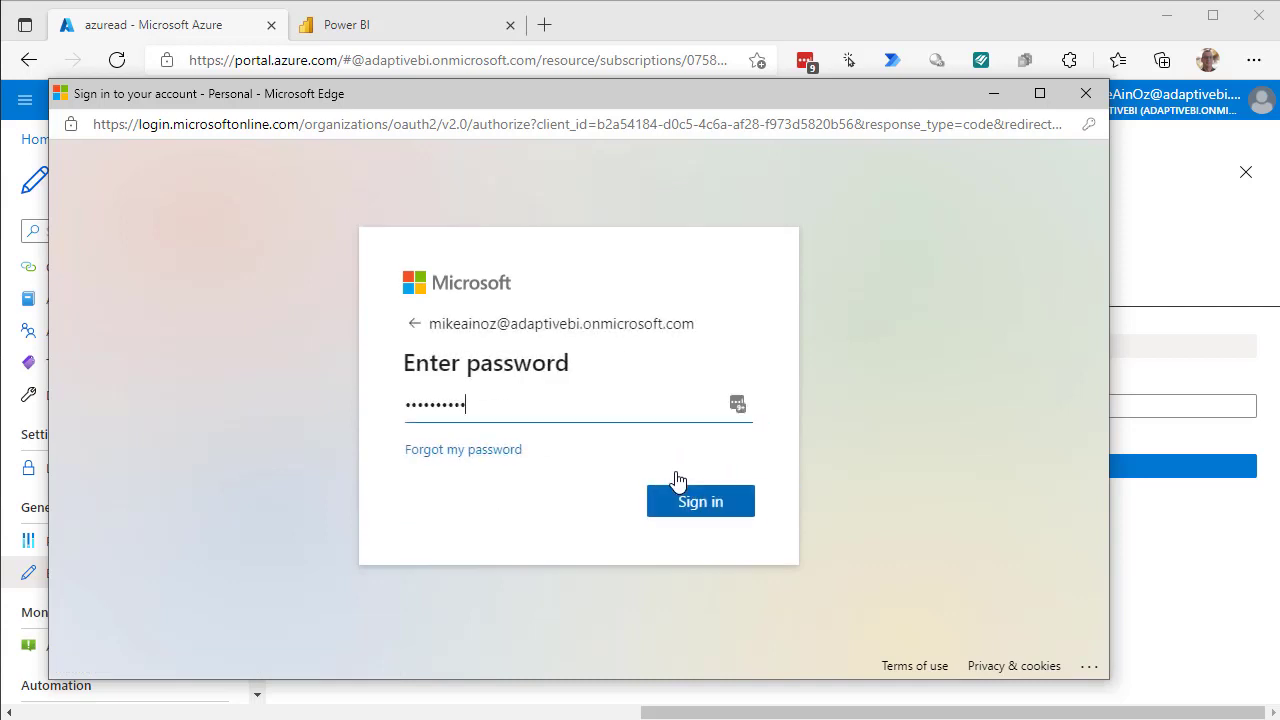
left_click(686, 507)
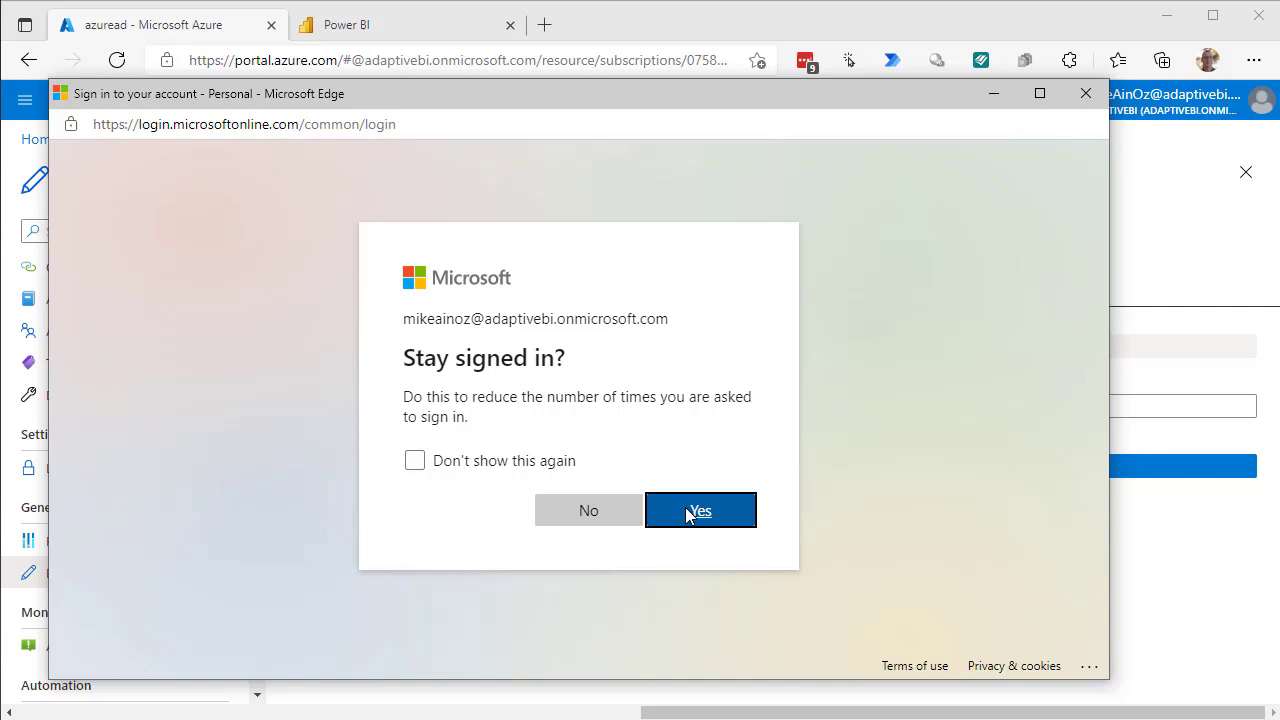
left_click(686, 512)
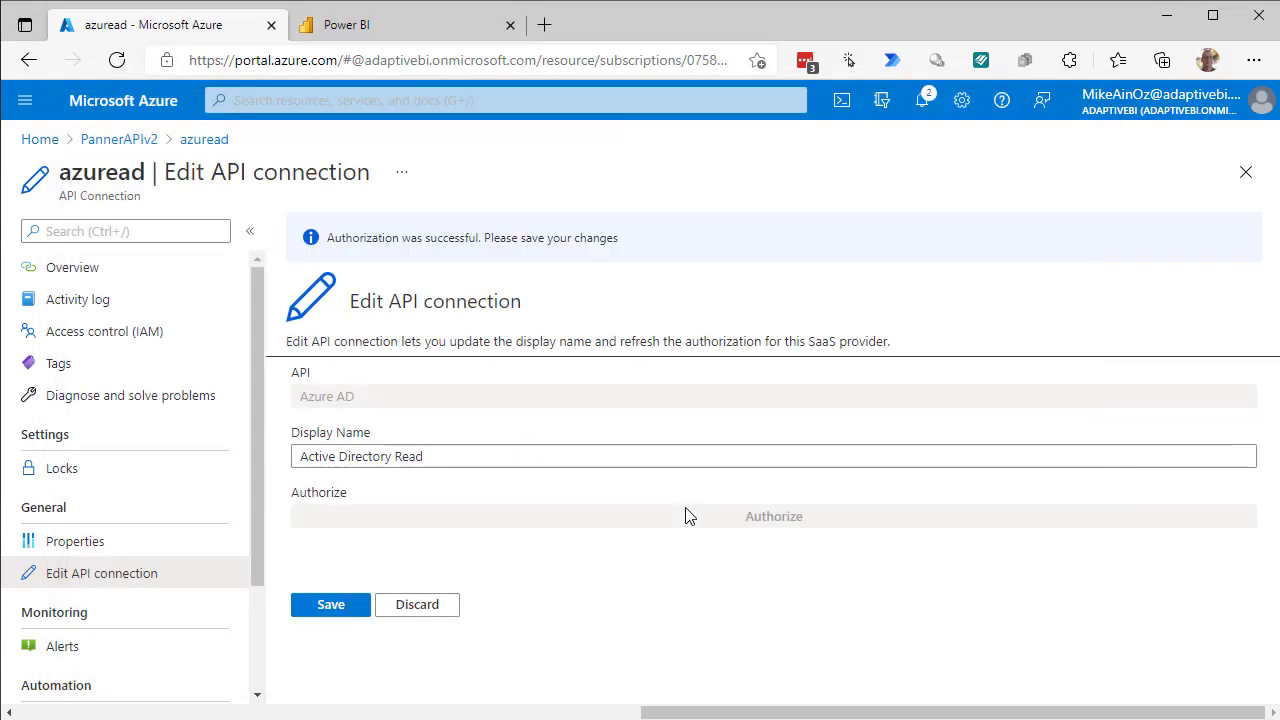
Save the azuread connection and return to the PannerAPIv2 resource group.
left_click(323, 618)
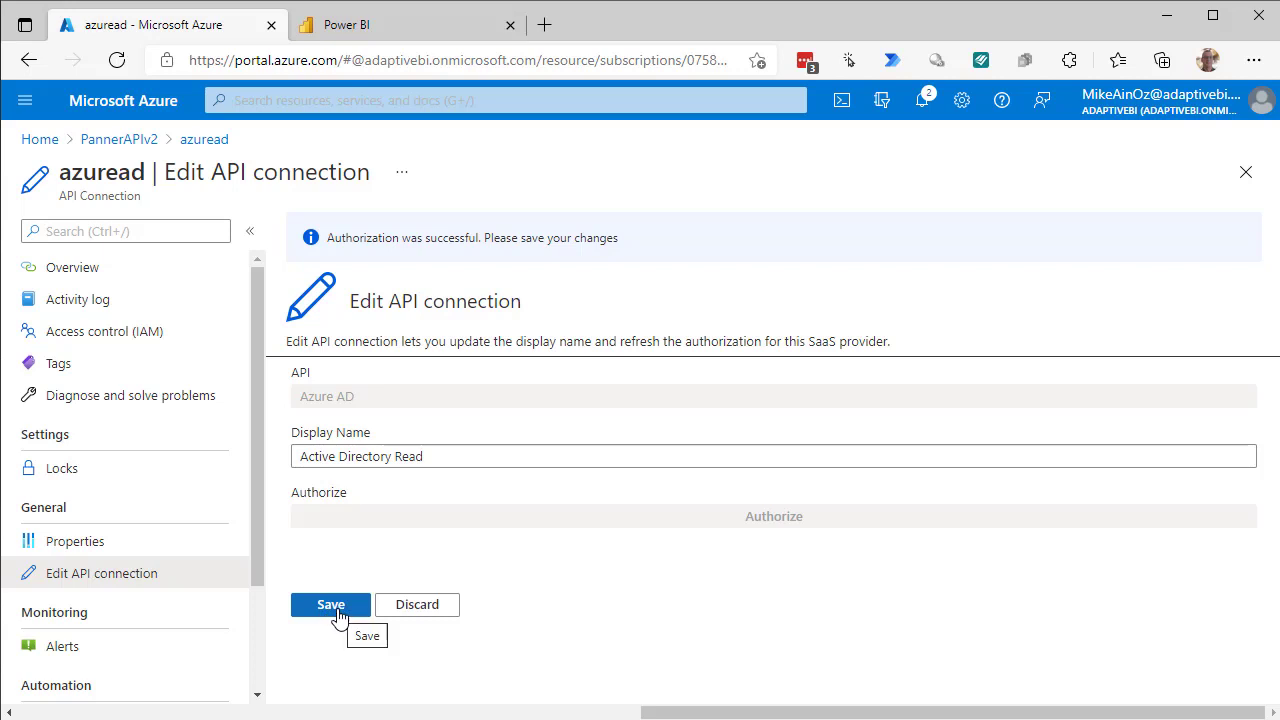
left_click(338, 615)
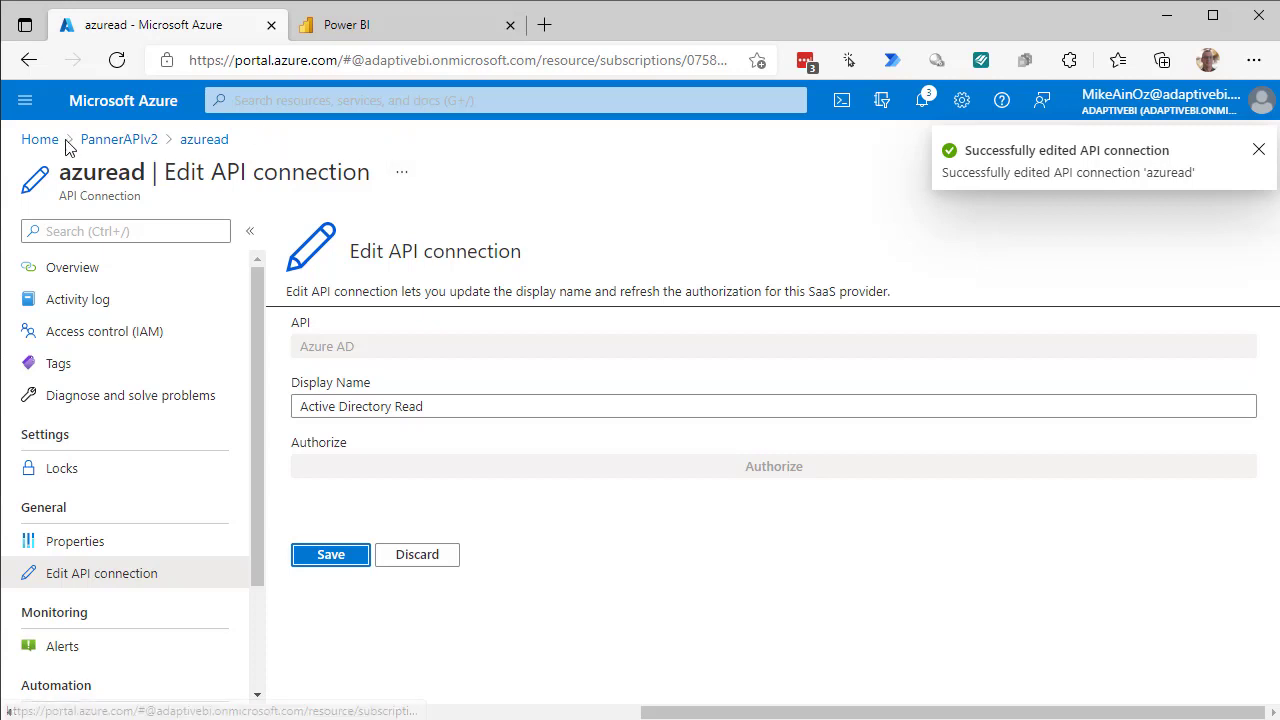
left_click(105, 140)
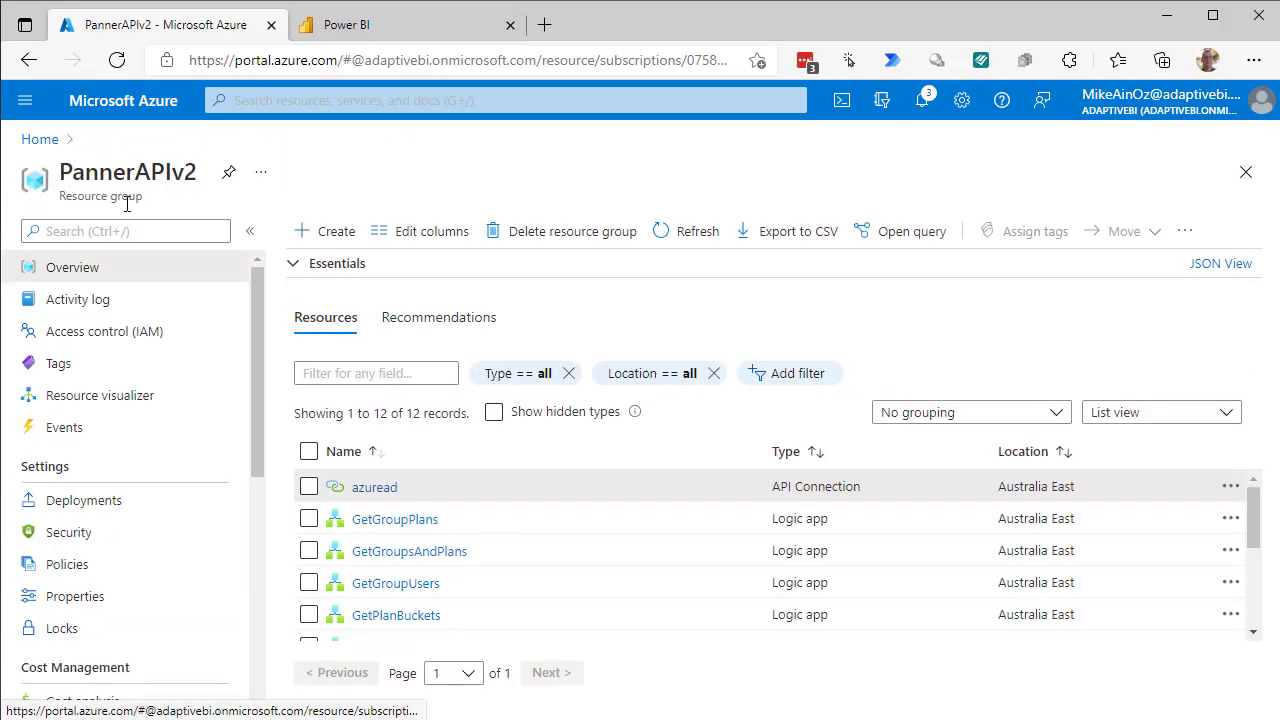
Authorize the o365 API connection with the signed-in account, save it, and return to PannerAPIv2.
scroll(455, 490, "down", 5)
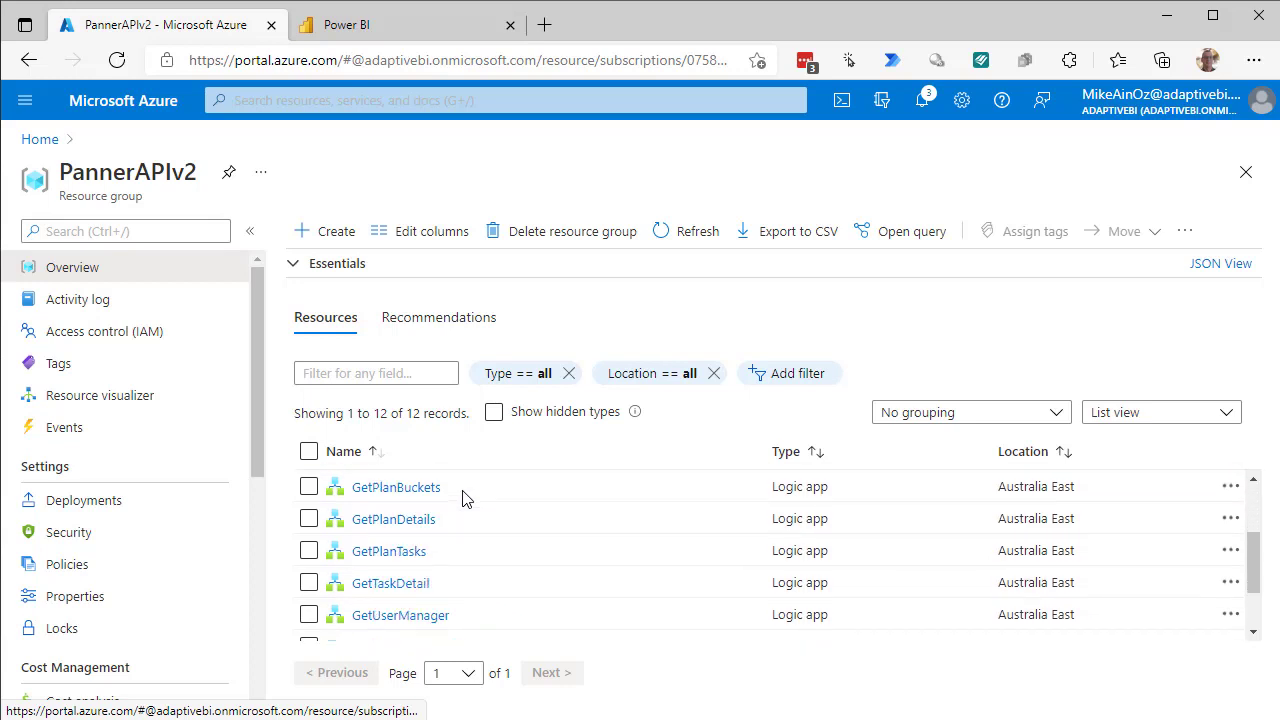
scroll(463, 499, "down", 1)
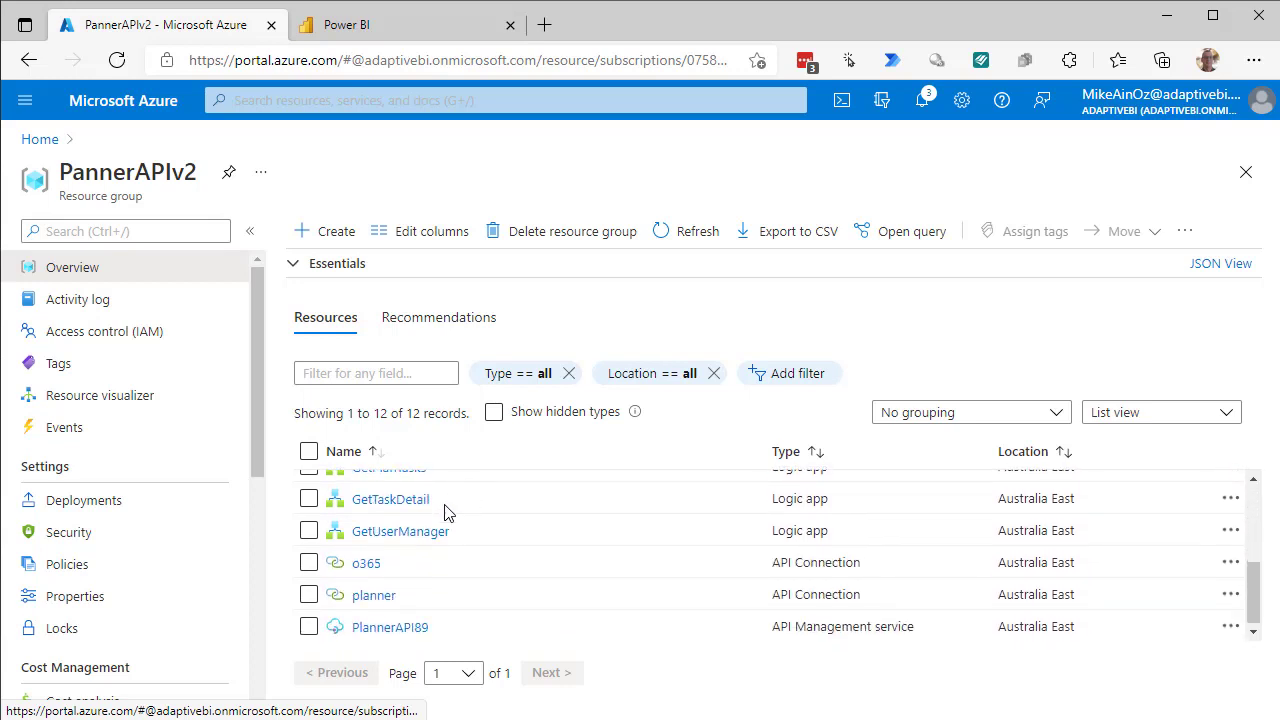
left_click(363, 567)
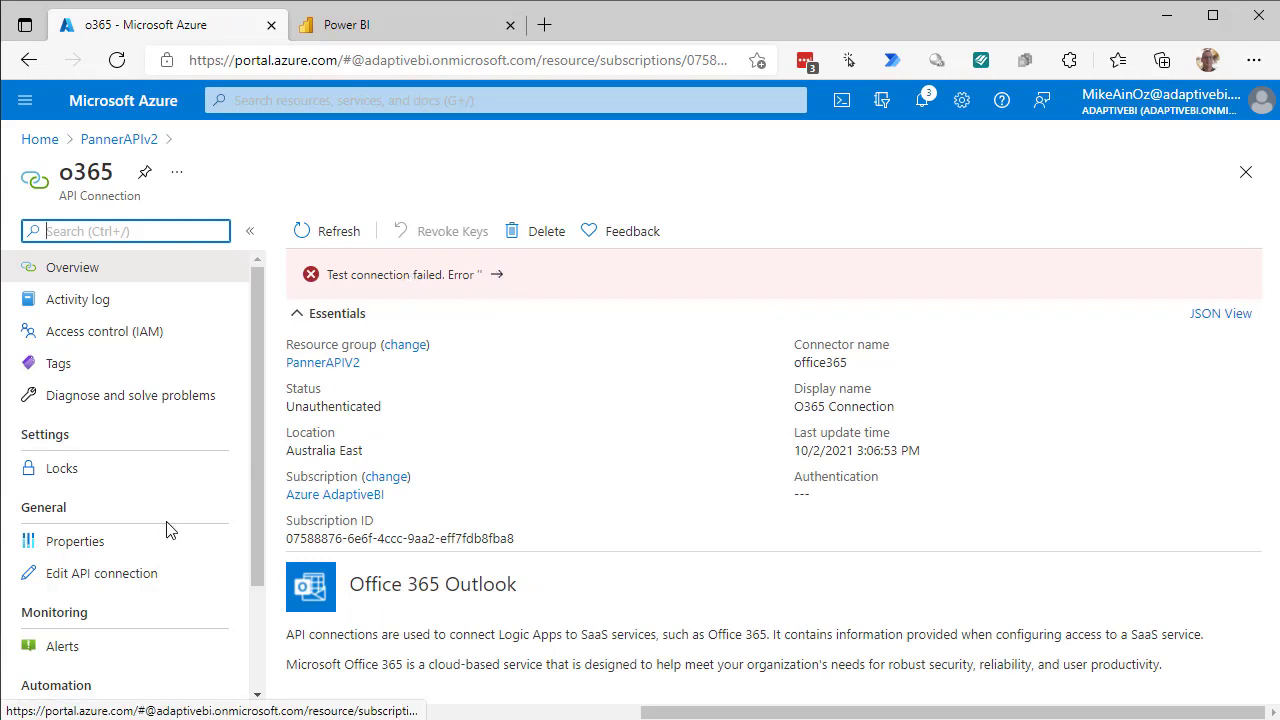
left_click(115, 578)
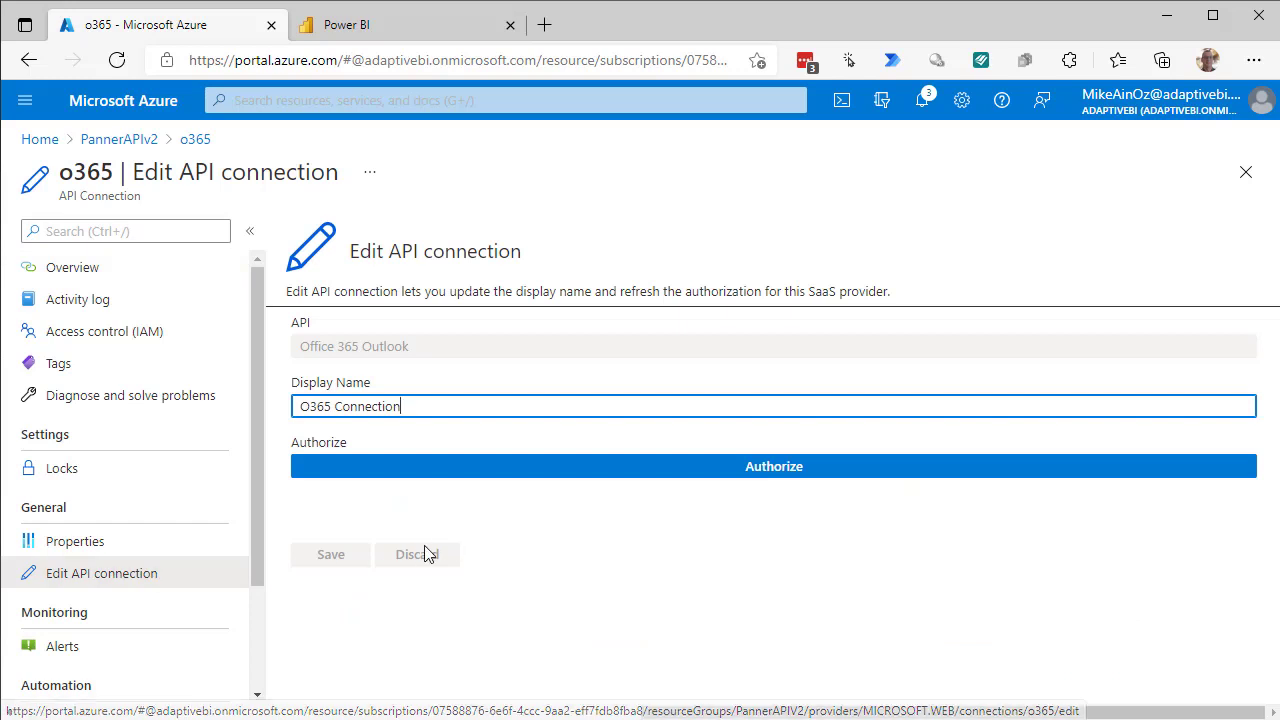
left_click(746, 474)
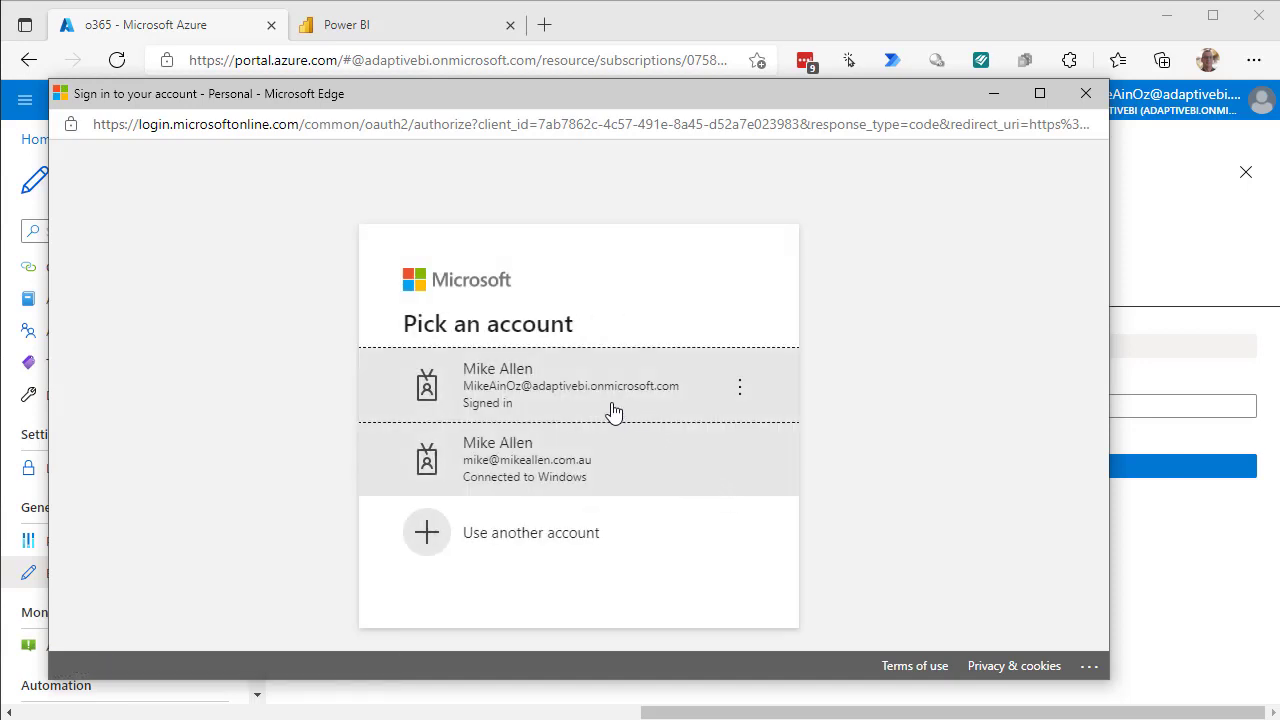
left_click(560, 390)
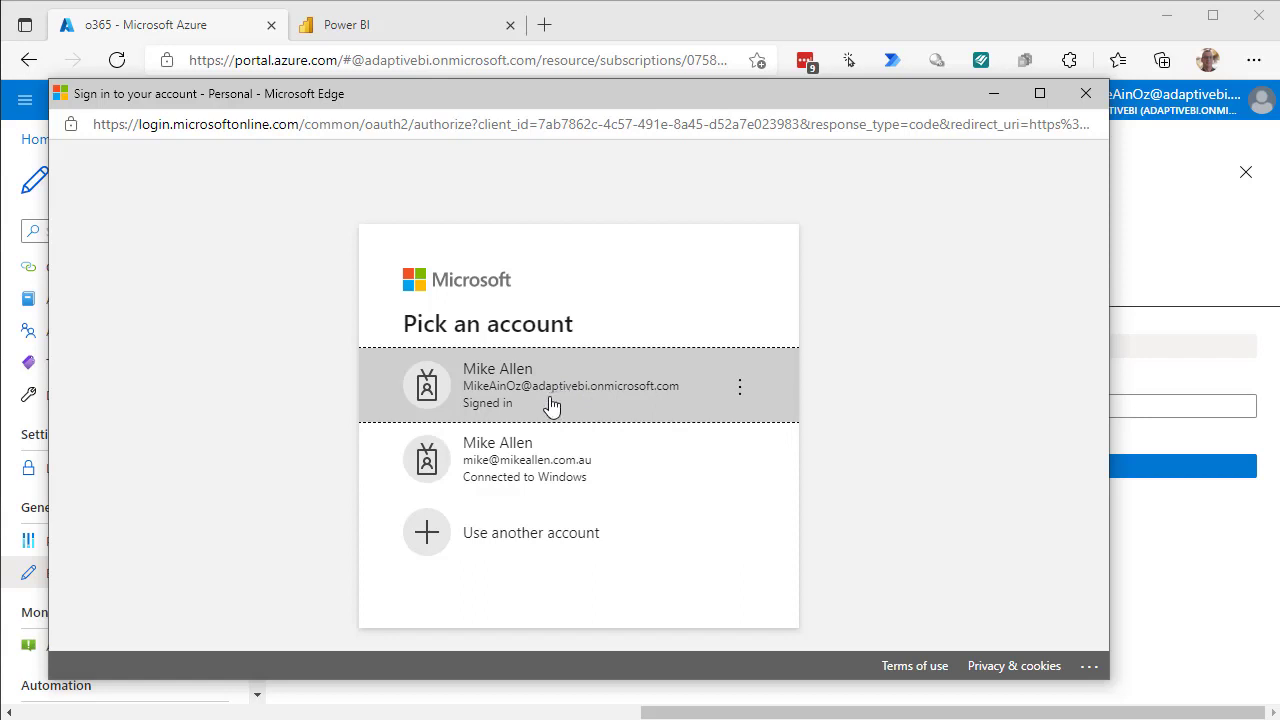
left_click(549, 404)
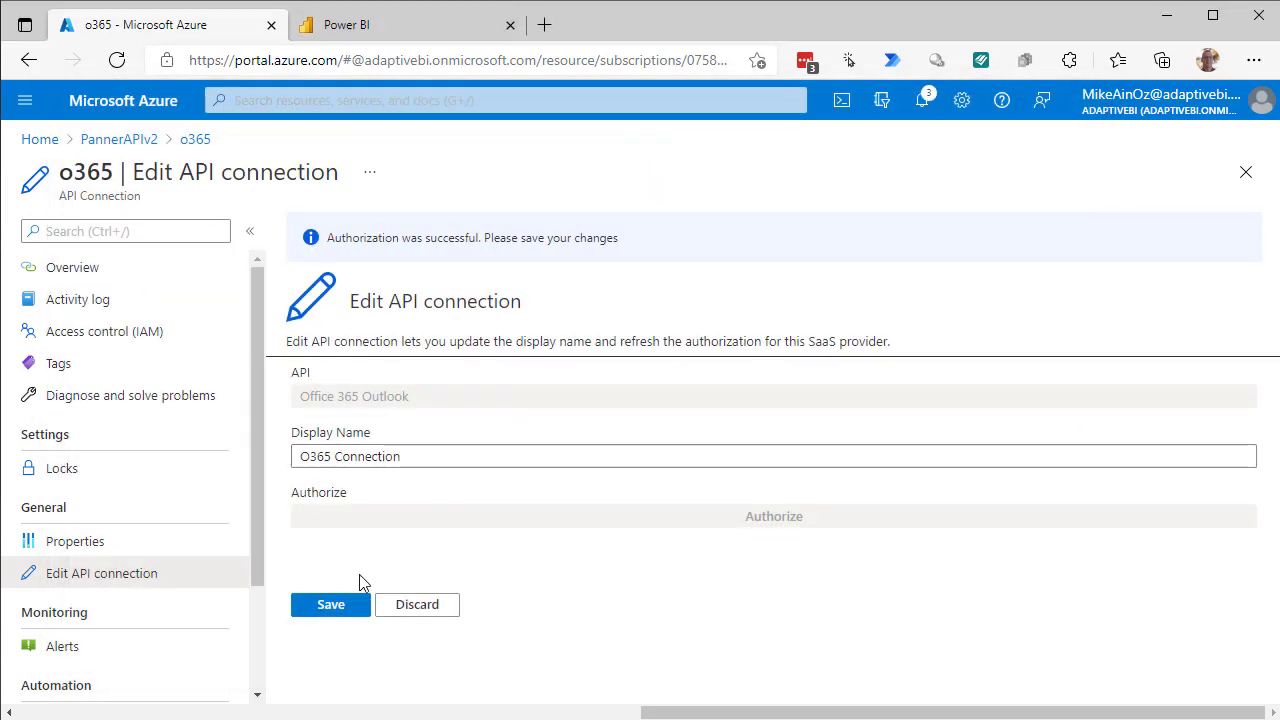
left_click(317, 610)
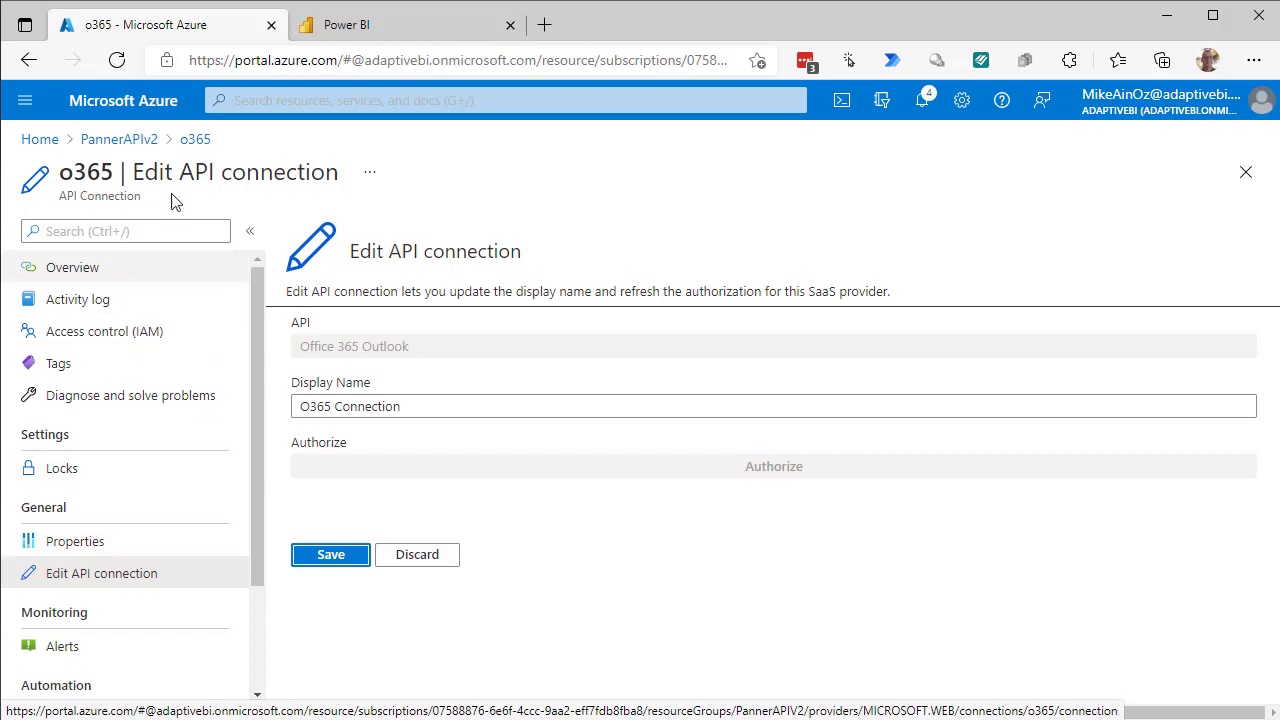
left_click(106, 139)
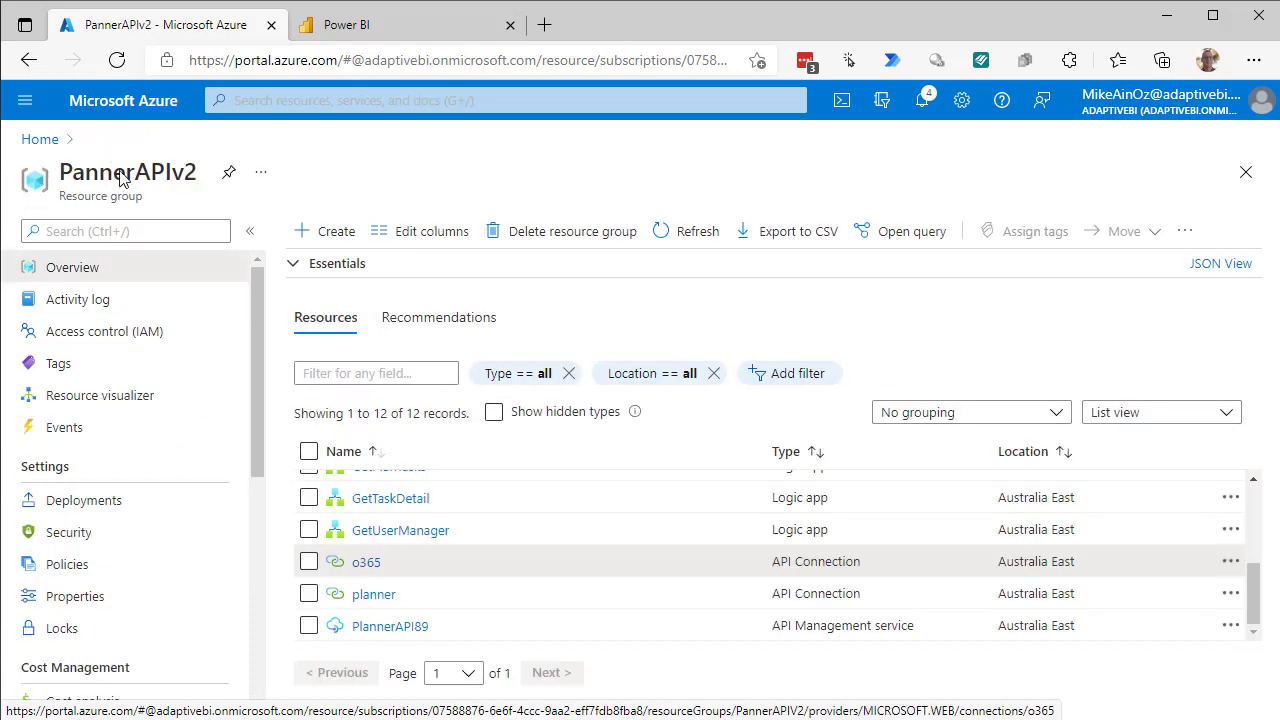
Reauthorize the planner API connection with the signed-in account, save it, and return to PannerAPIv2.
left_click(360, 598)
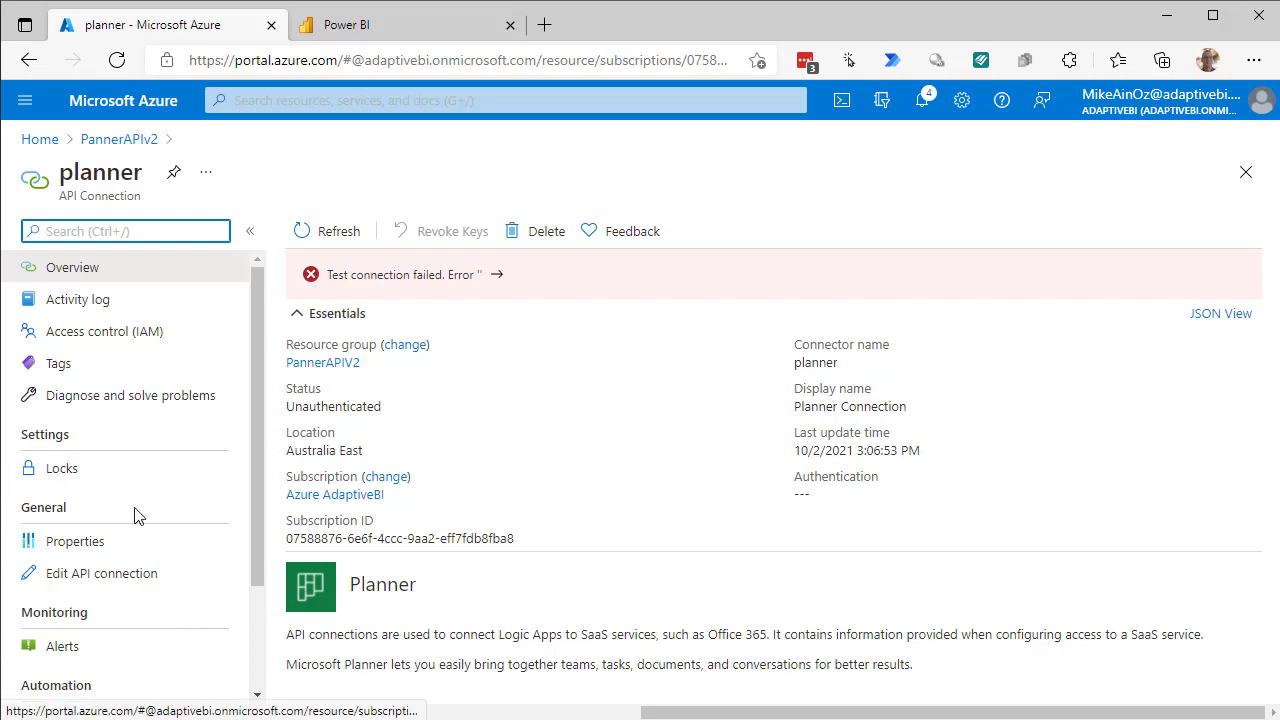
left_click(103, 576)
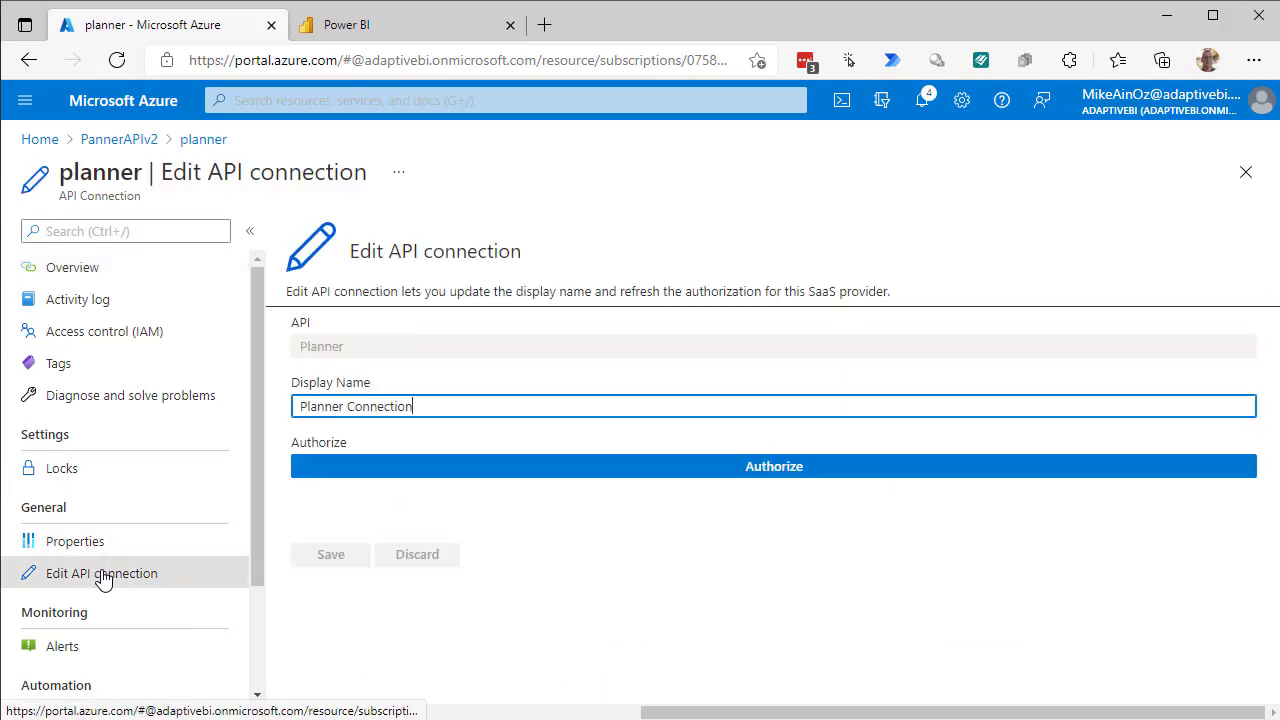
left_click(780, 474)
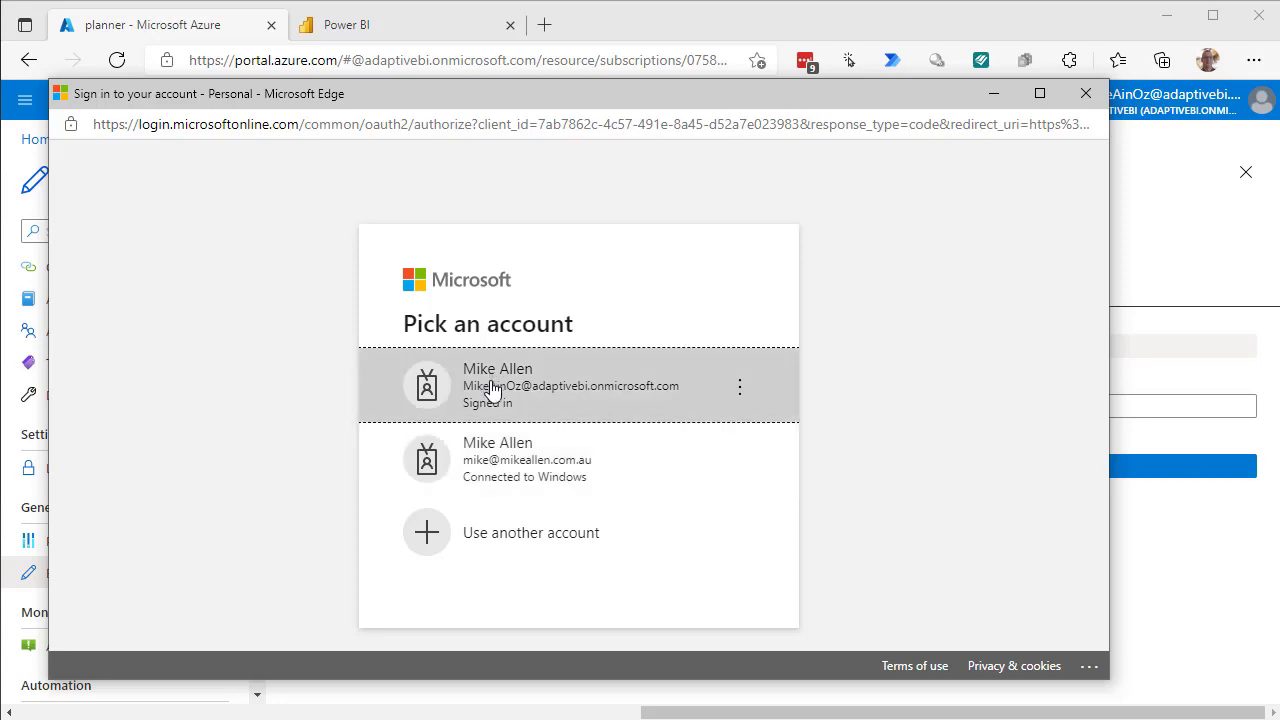
left_click(492, 390)
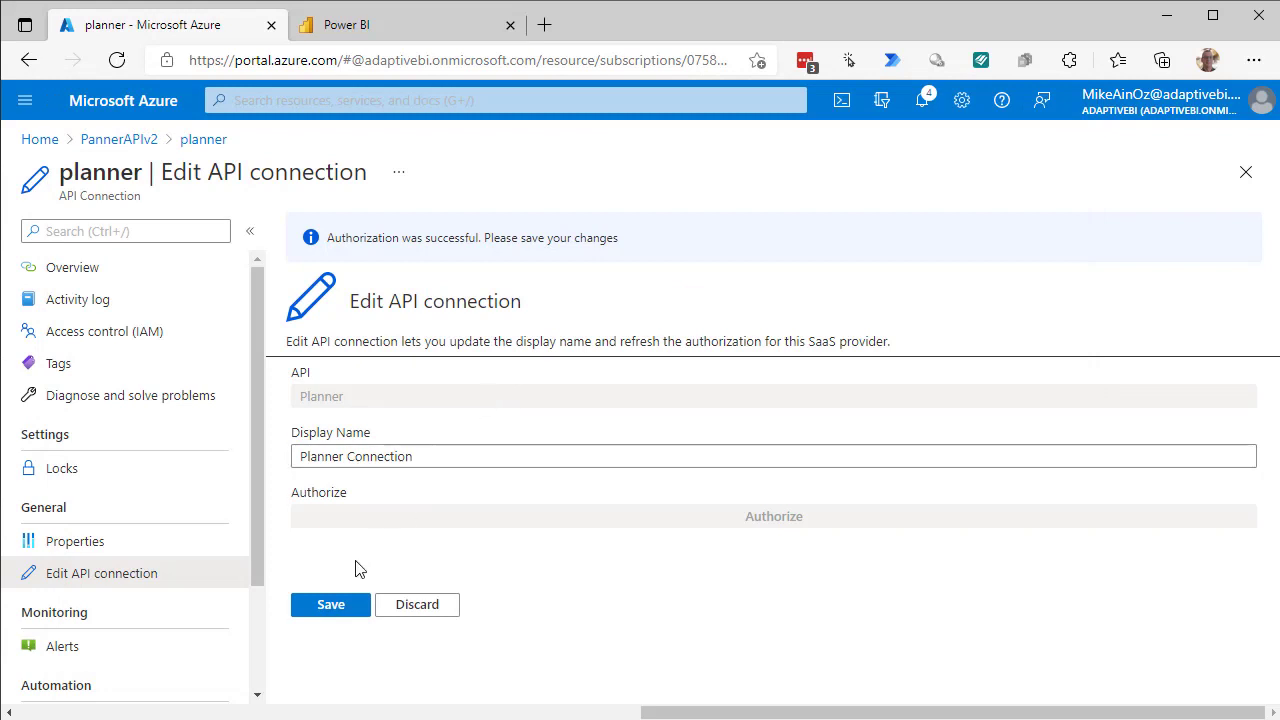
left_click(340, 607)
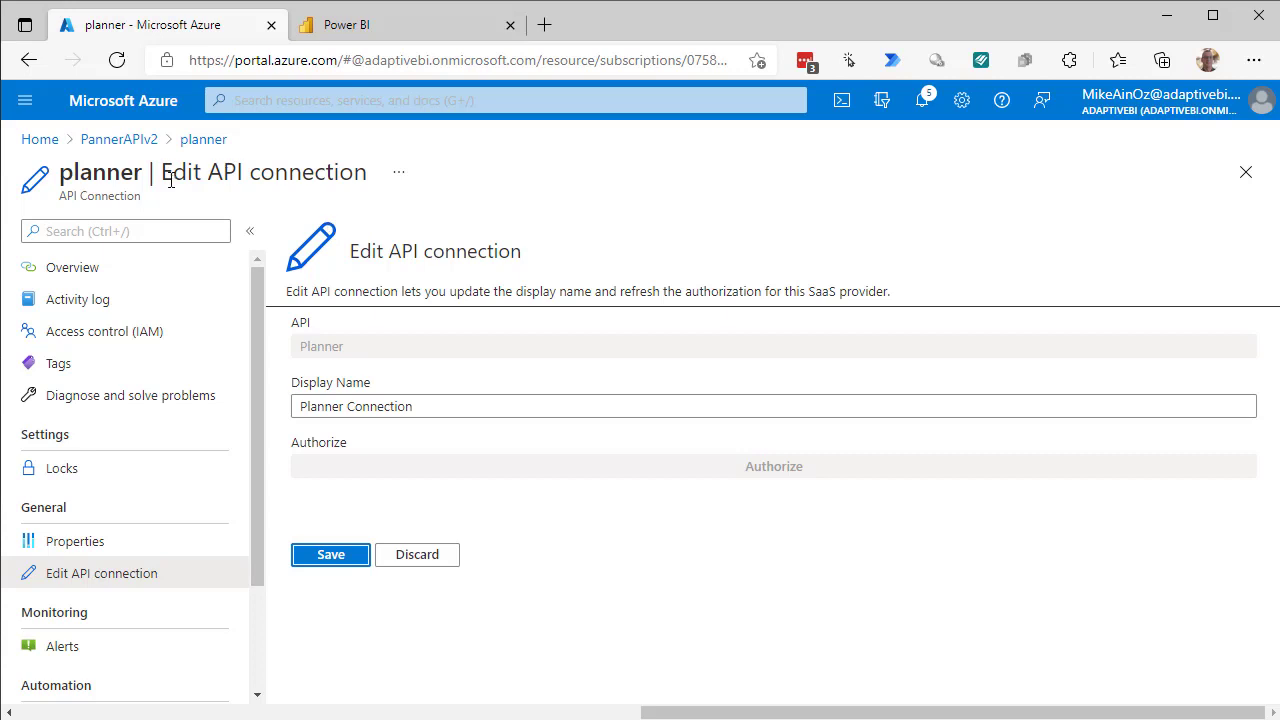
left_click(130, 146)
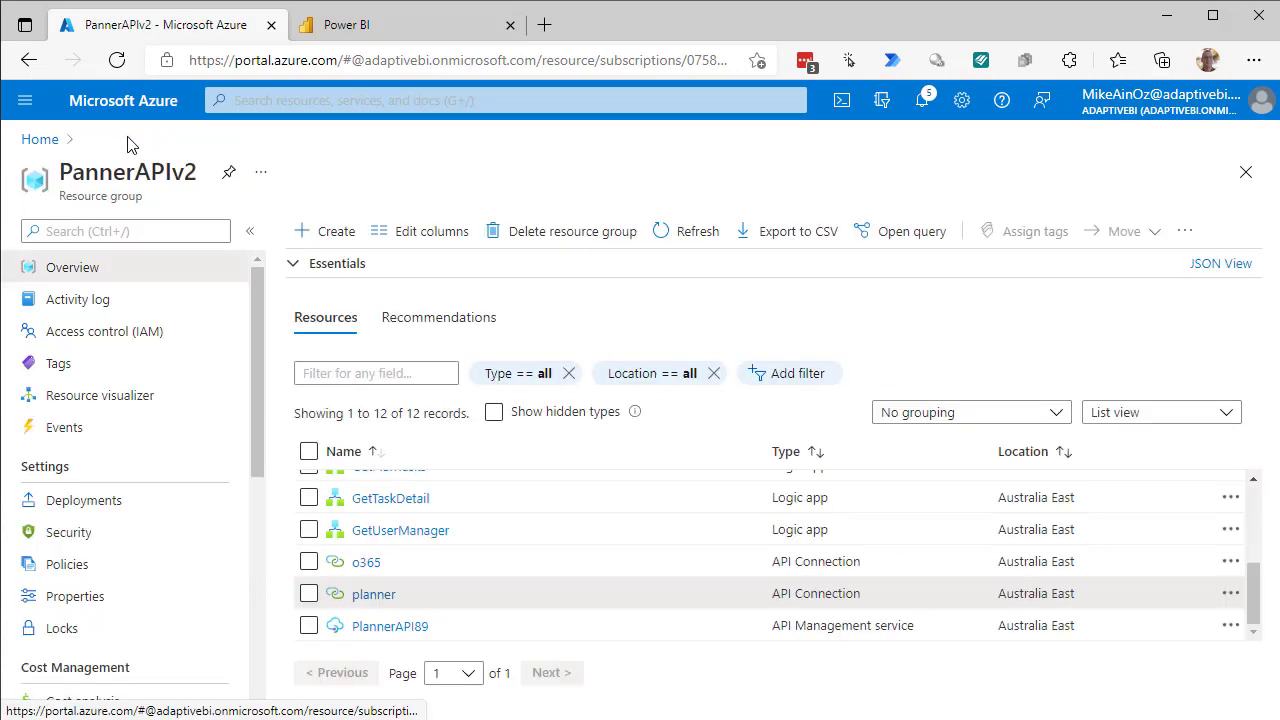
Confirm the o365 connection reports Connected, then open the PlannerAPI89 API Management overview.
left_click(366, 563)
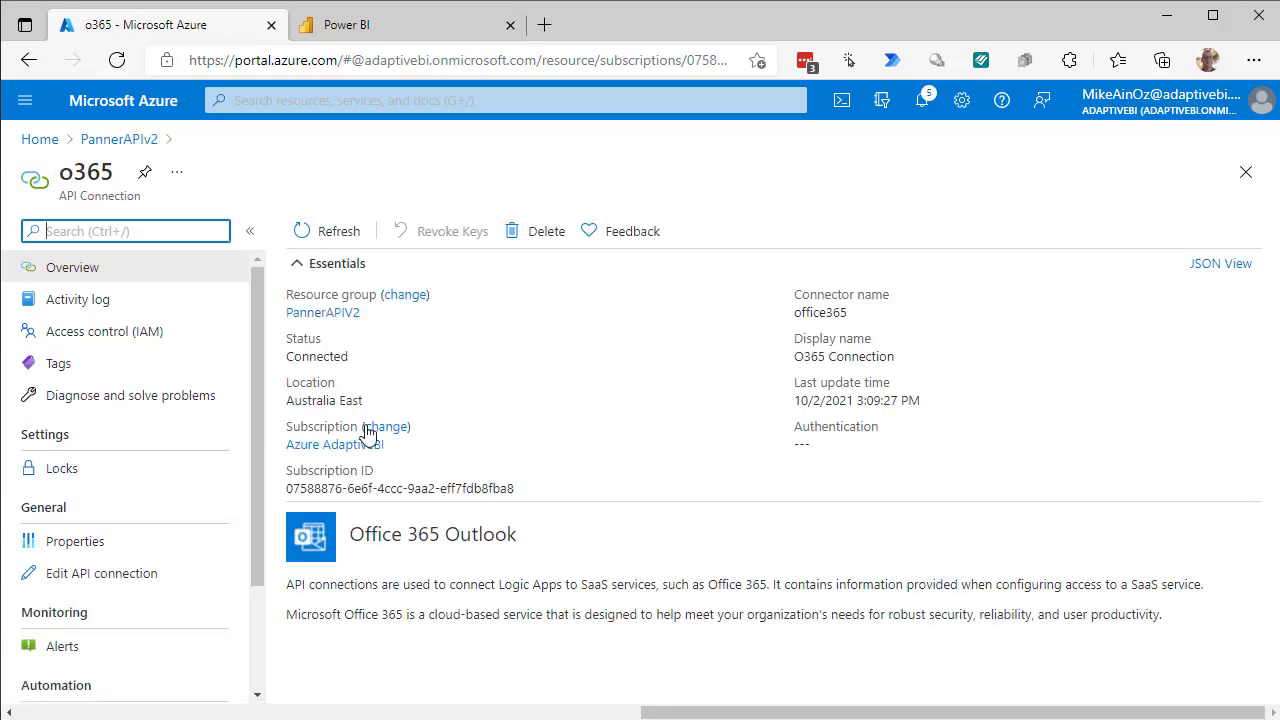
left_click(119, 140)
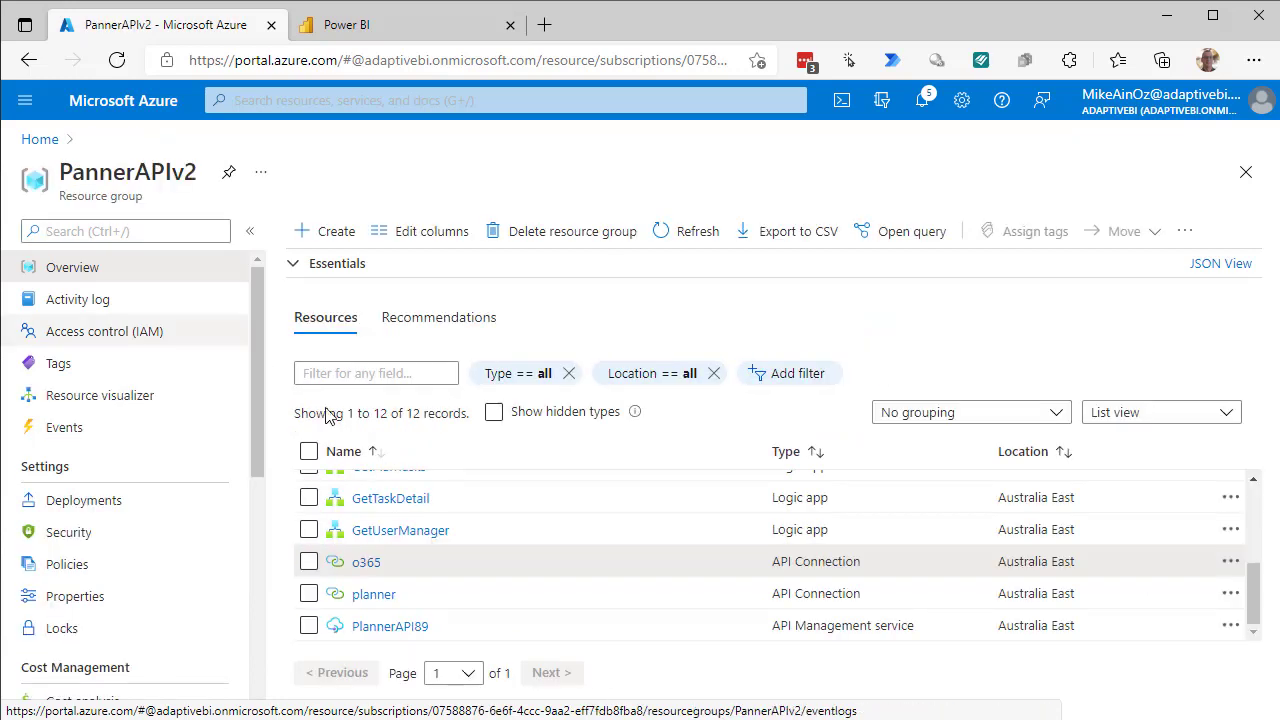
left_click(378, 628)
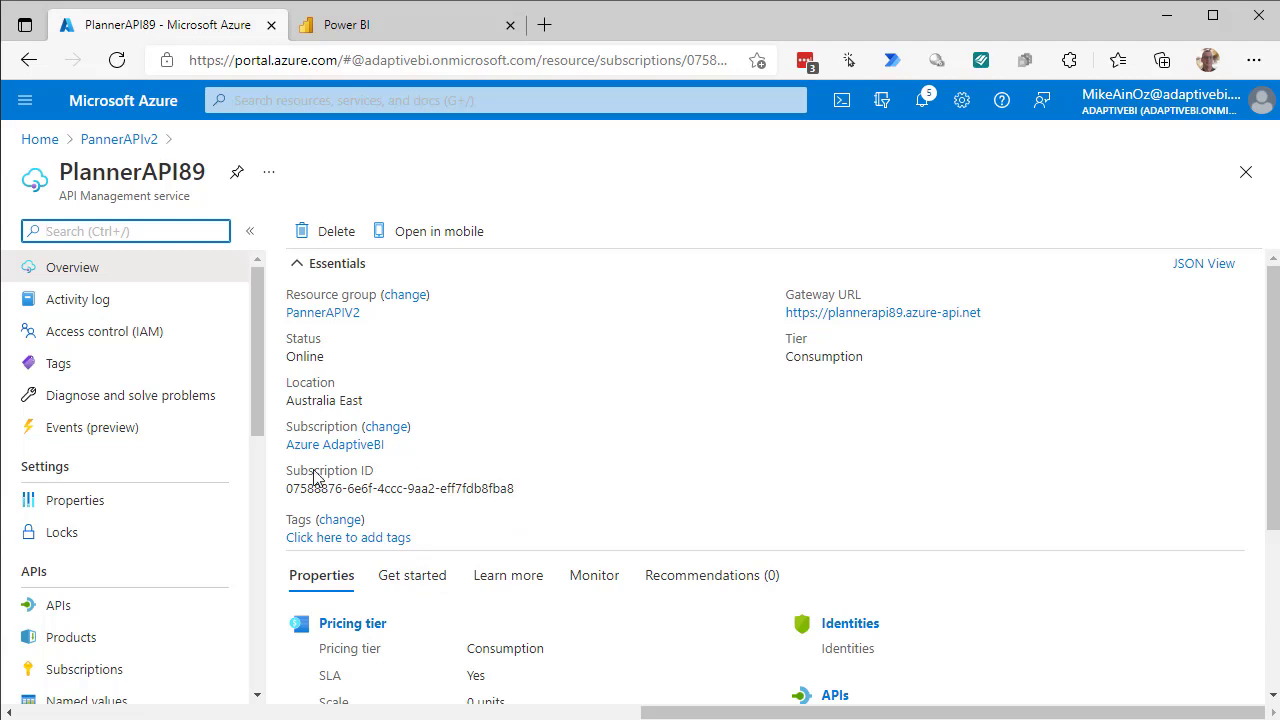
left_click(62, 611)
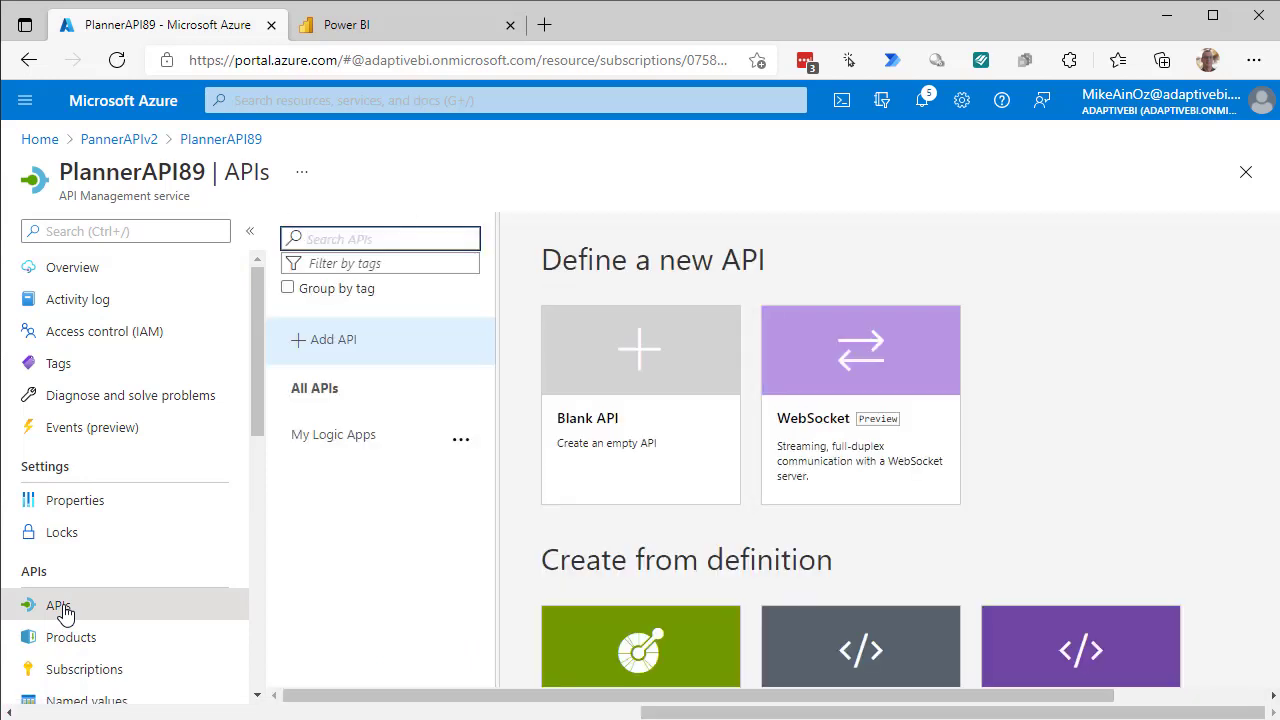
left_click(362, 447)
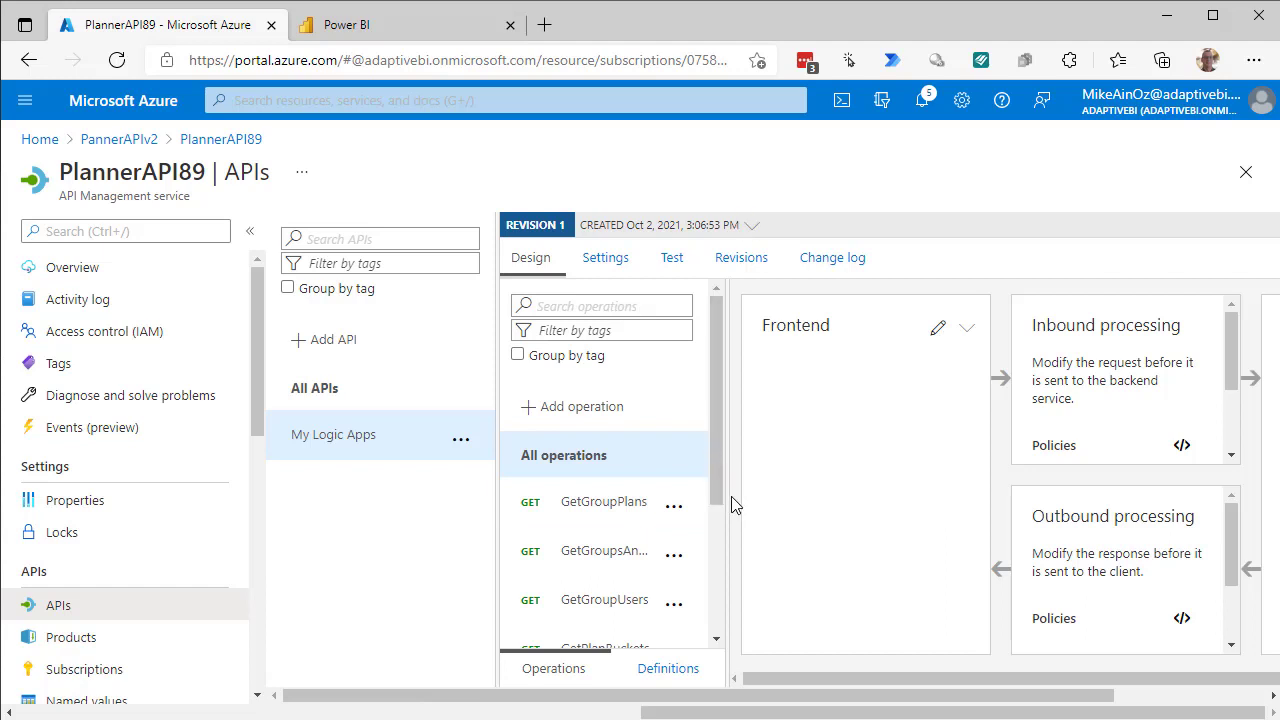
left_click_drag(726, 499, 797, 514)
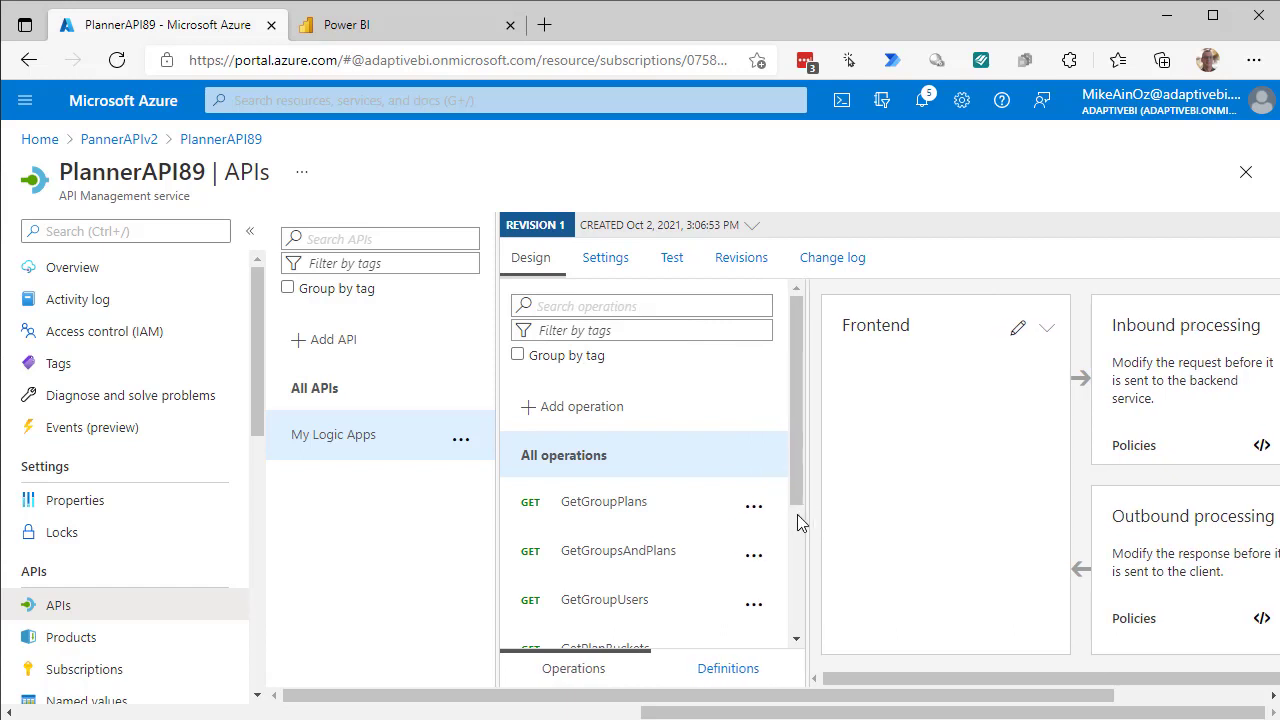
left_click_drag(798, 466, 798, 623)
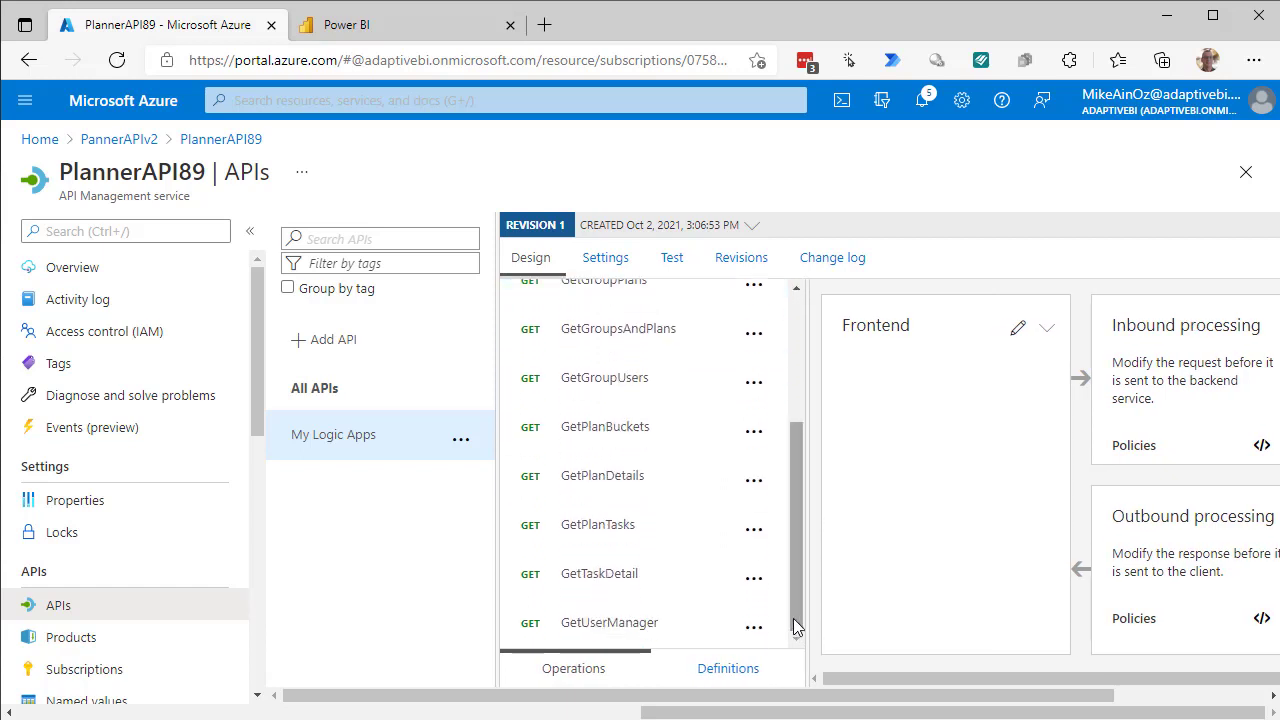
left_click_drag(798, 582, 805, 506)
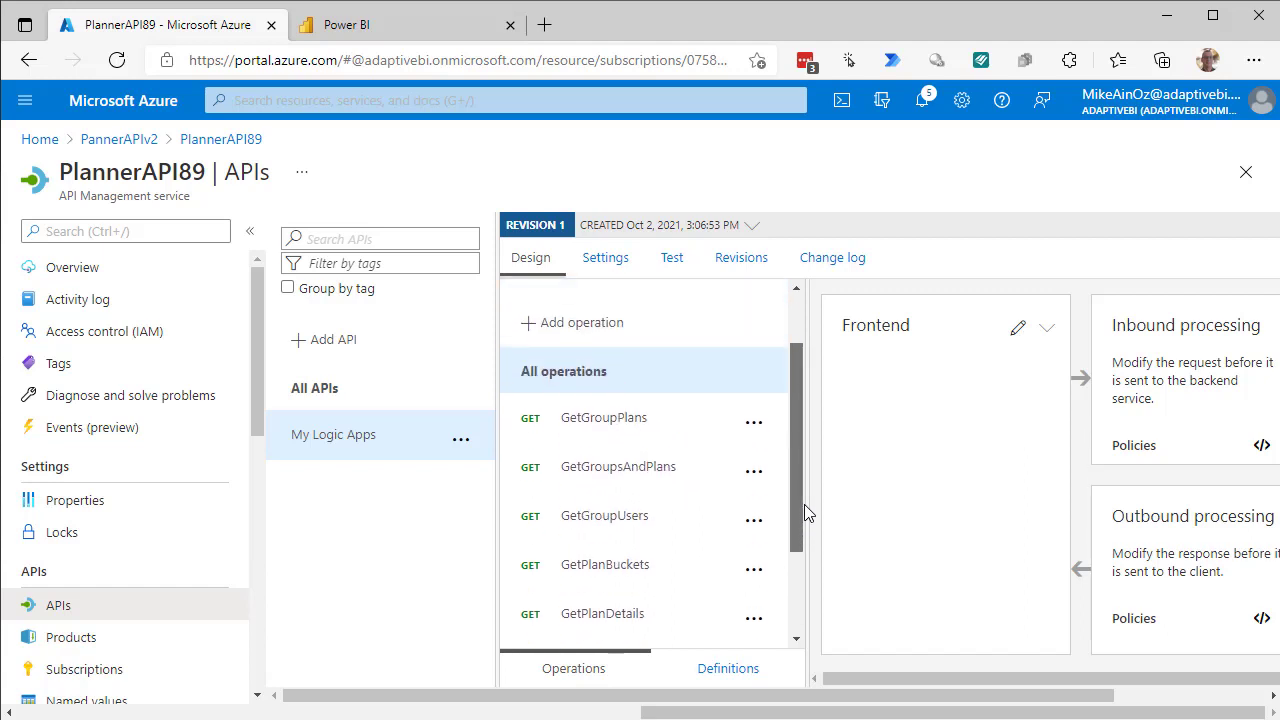
scroll(804, 503, "up", 2)
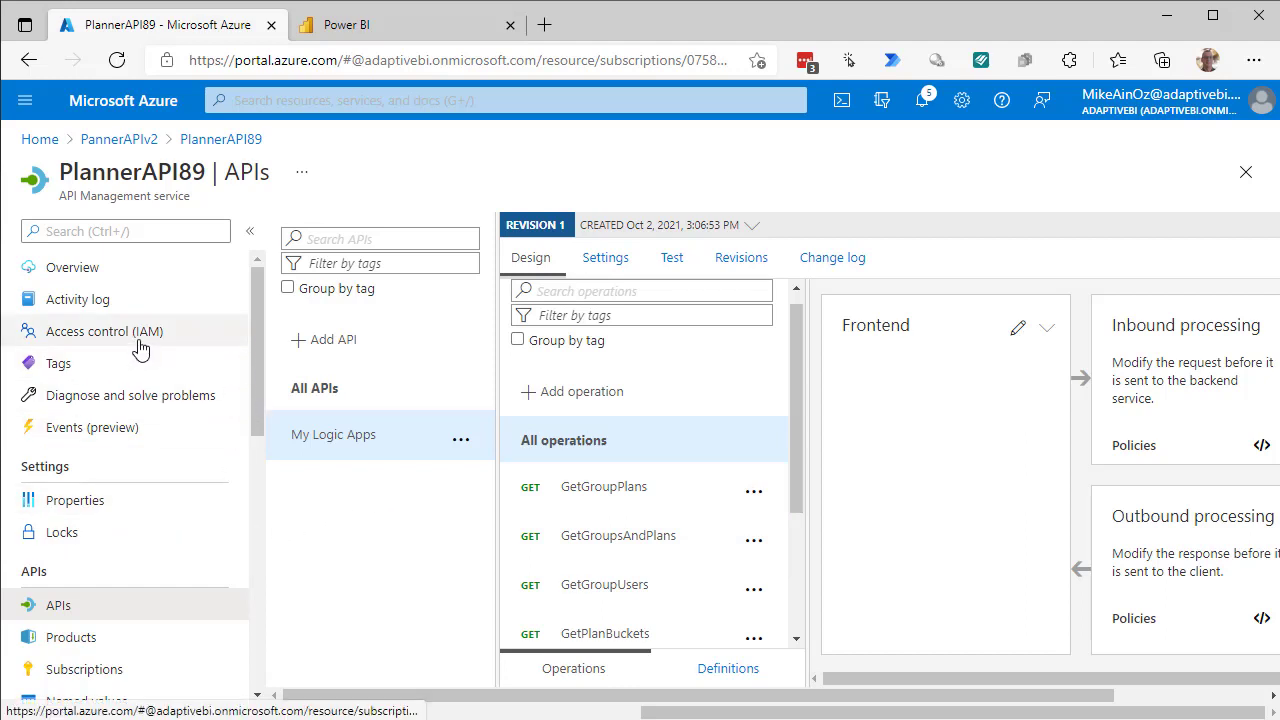
left_click(82, 275)
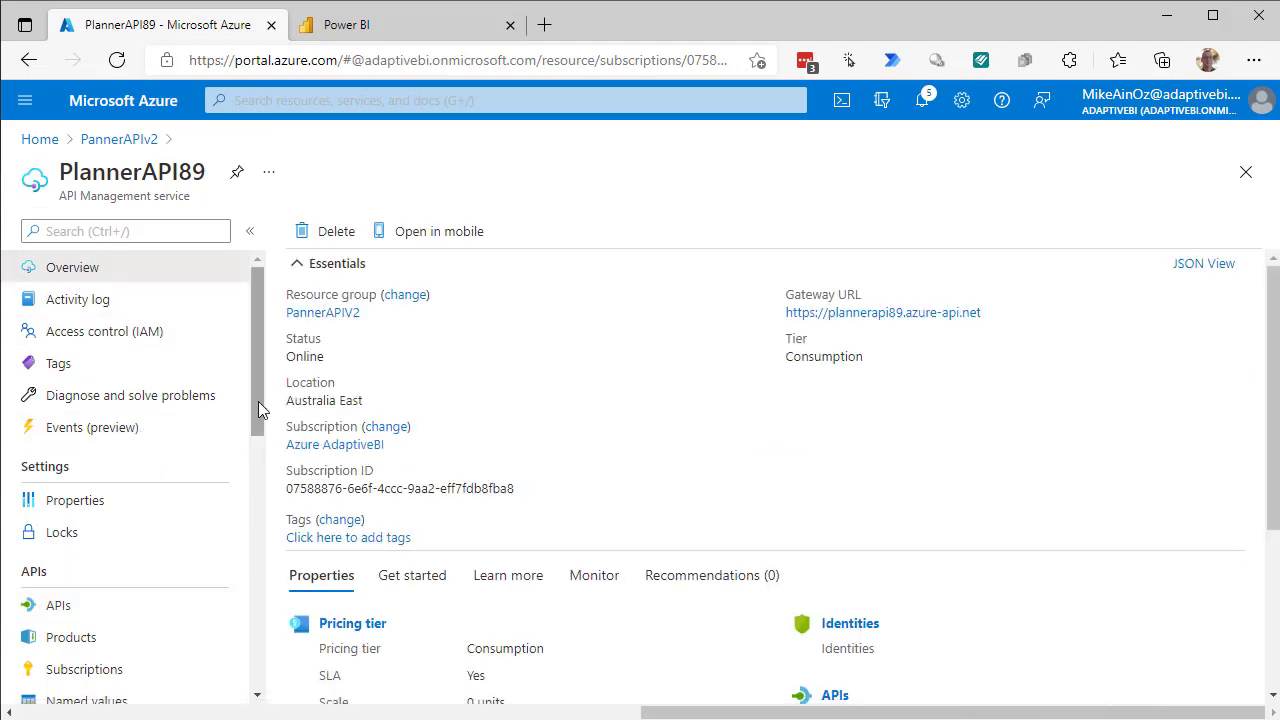
Reveal the built-in all-access subscription's keys on PlannerAPI89 Subscriptions and copy the primary key.
left_click_drag(258, 399, 265, 485)
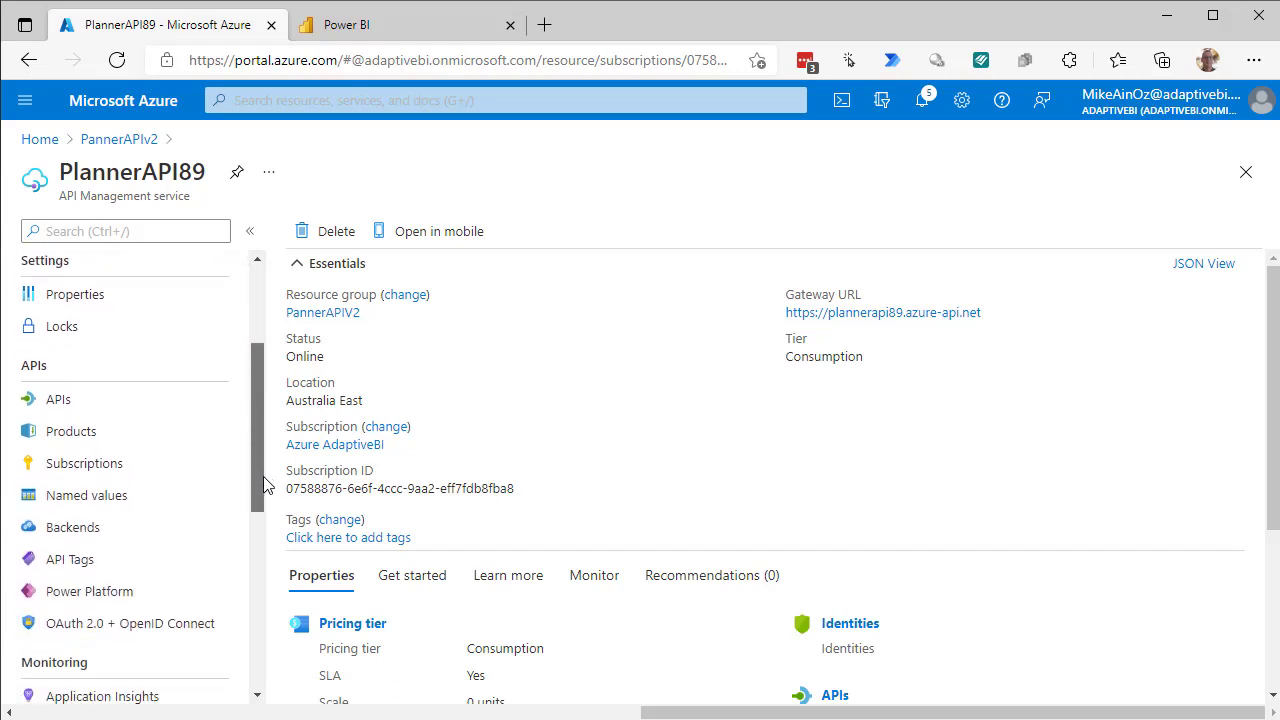
left_click(60, 452)
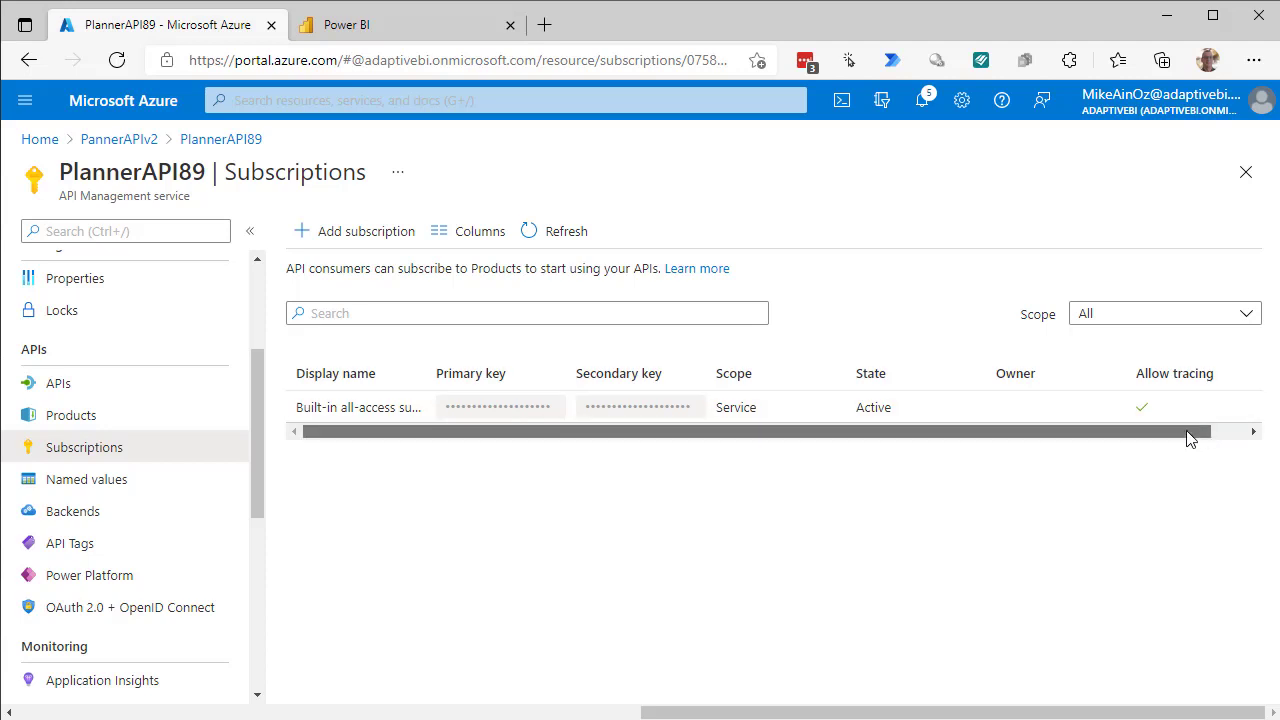
left_click_drag(1186, 437, 1251, 437)
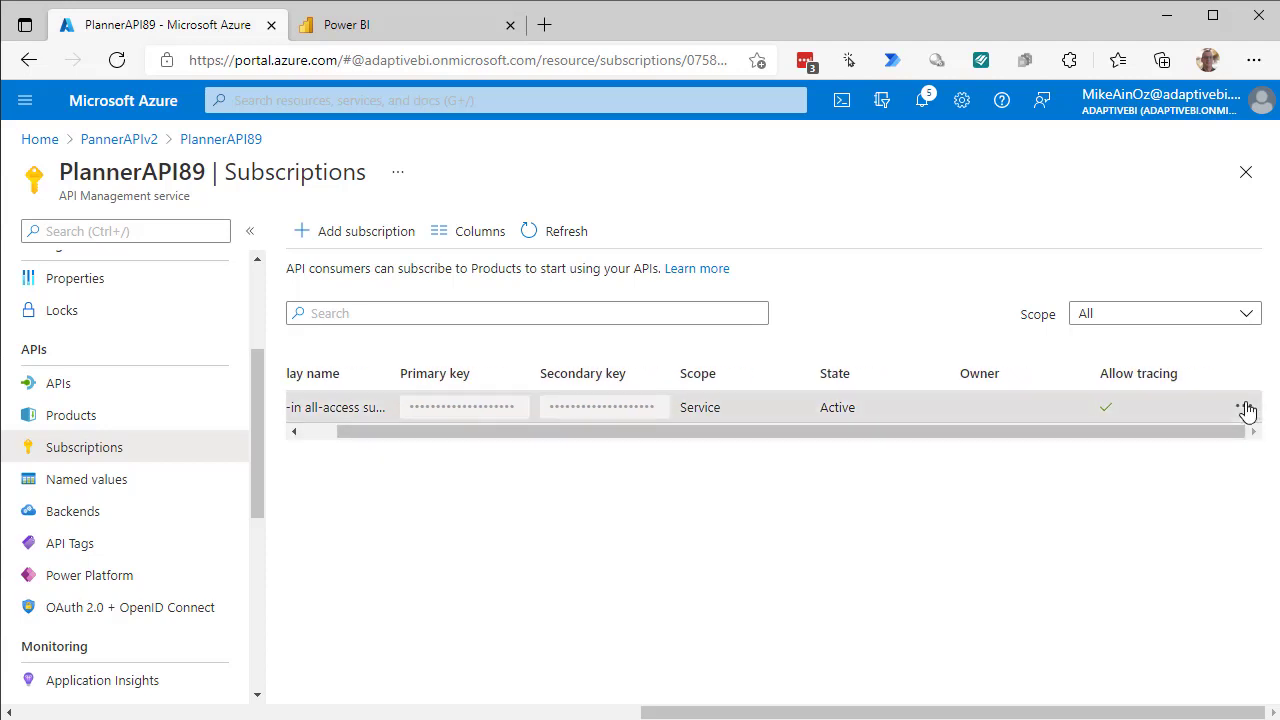
left_click(1244, 408)
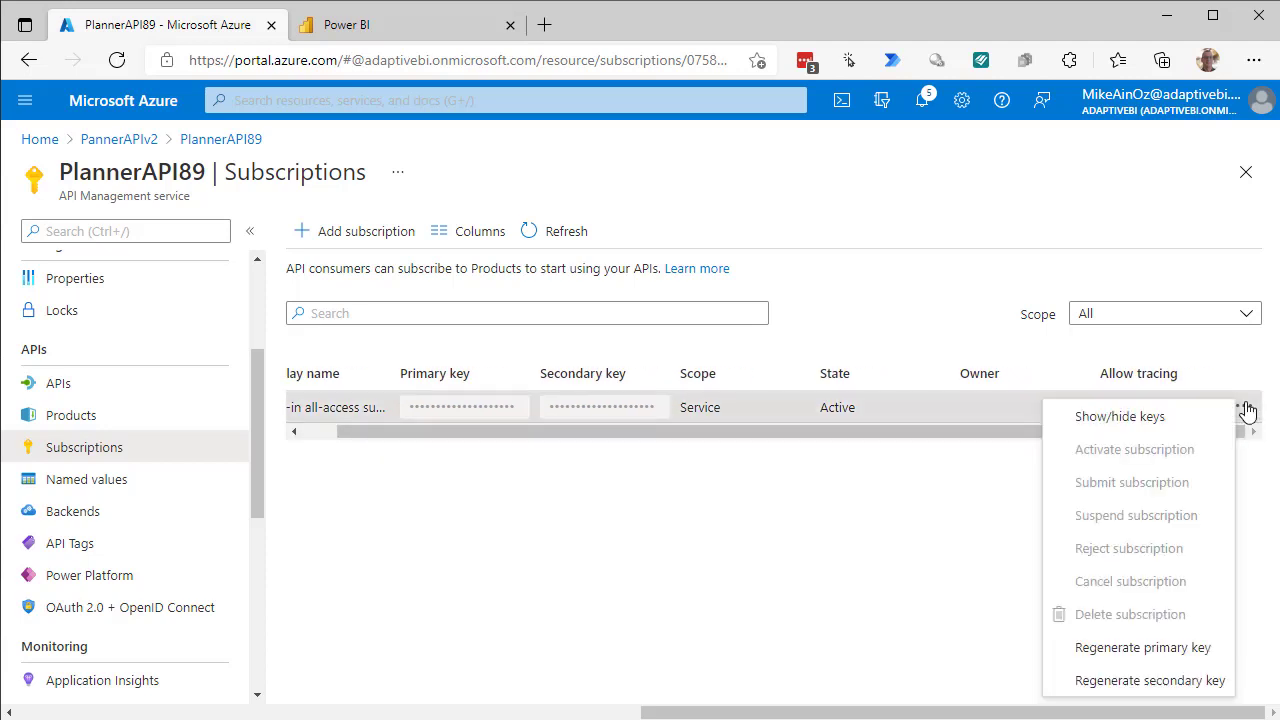
left_click(1152, 418)
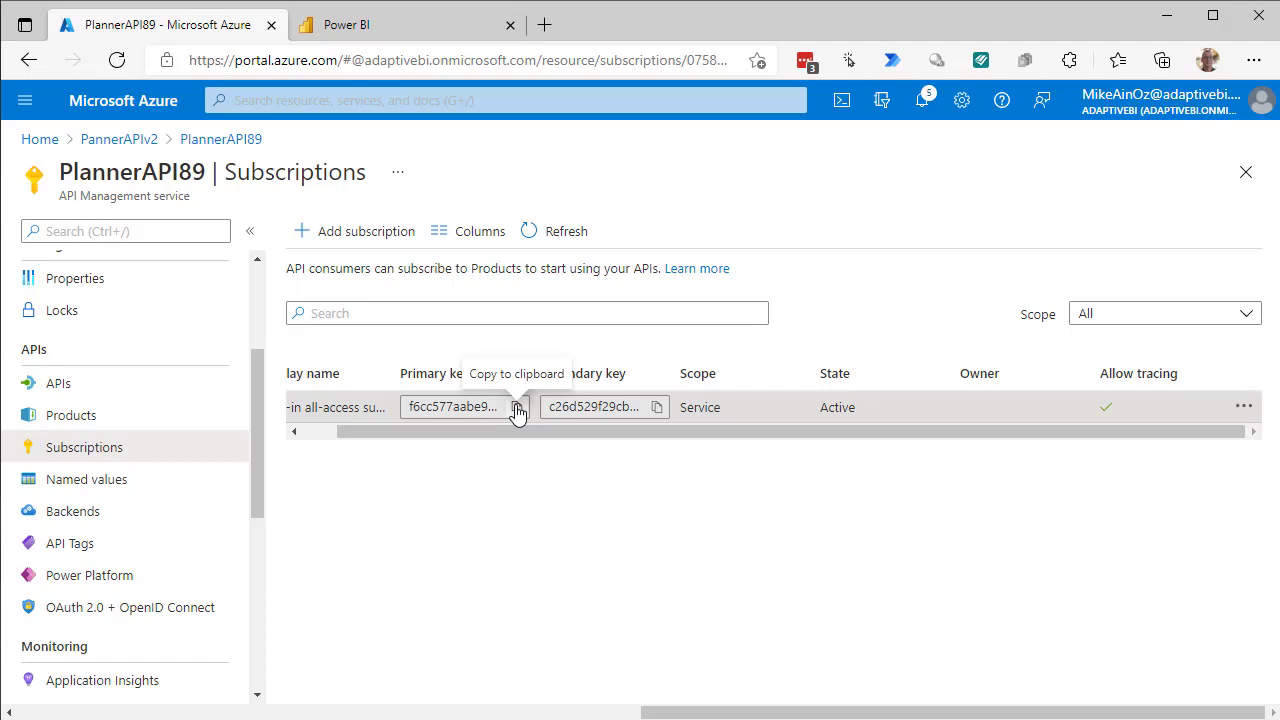
left_click(517, 408)
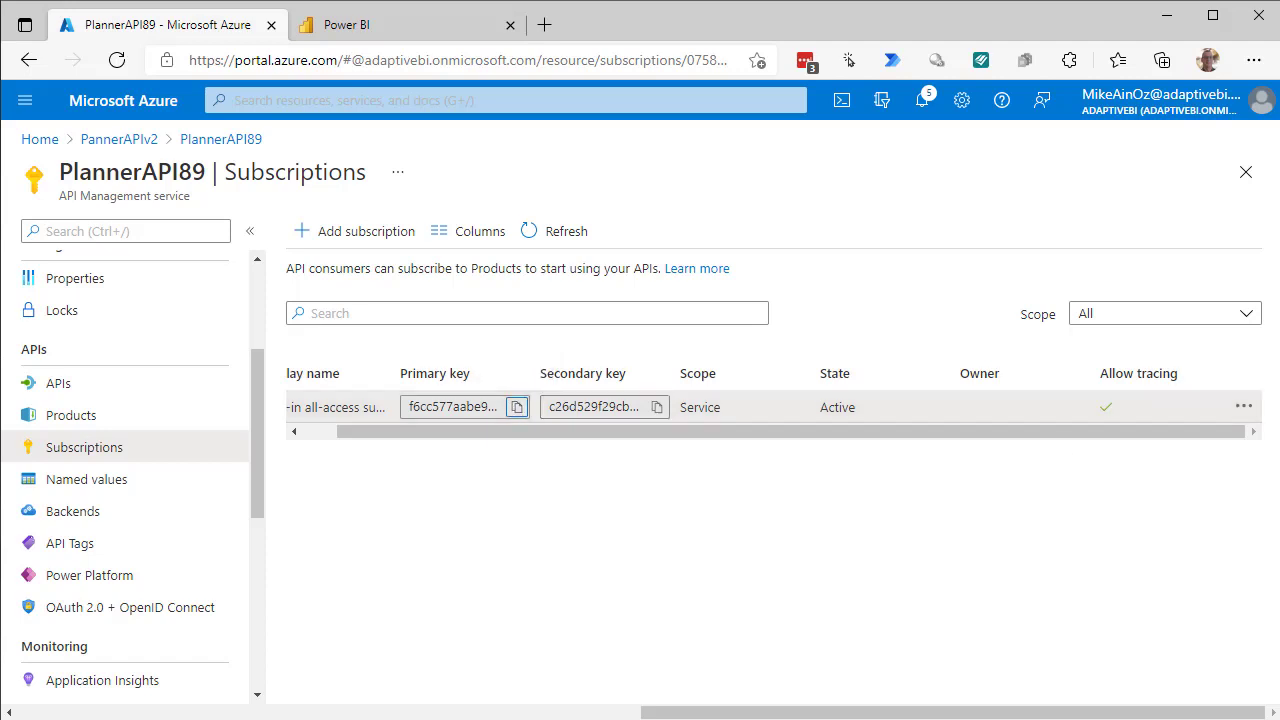
Paste the PlannerAPI89 primary key into the Untitled Notepad notes below the deployment command.
key("alt+Tab")
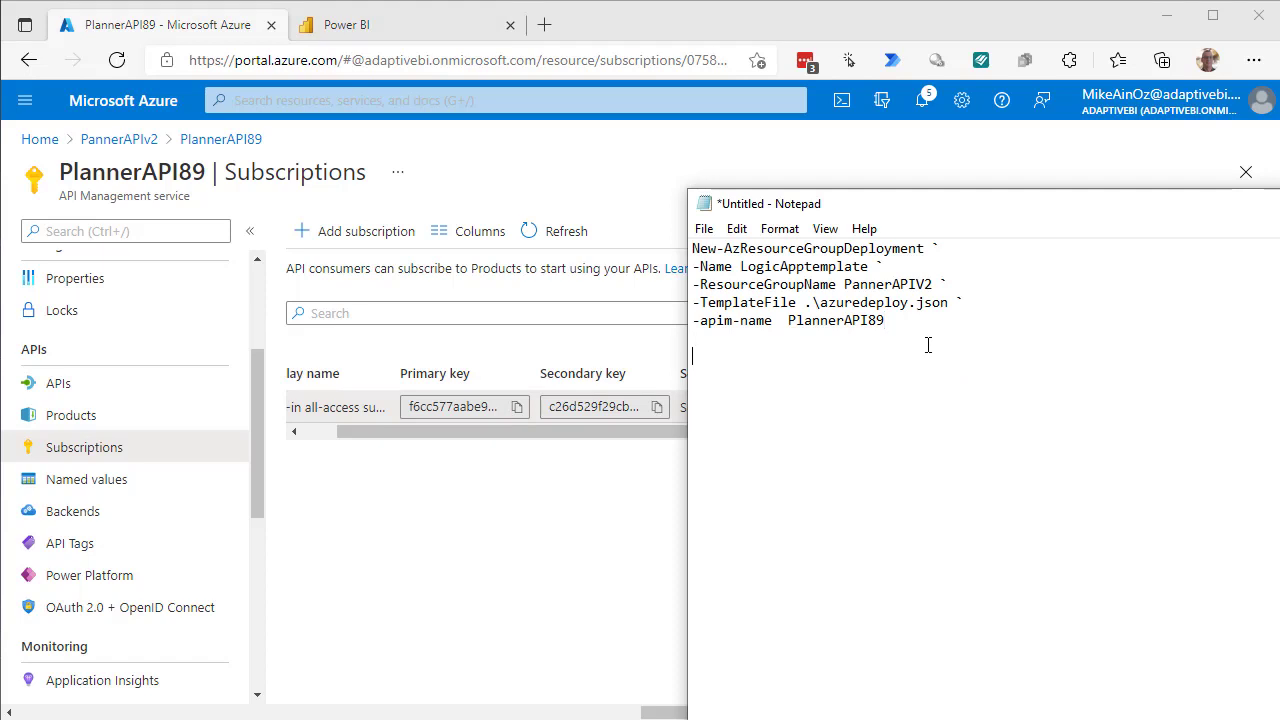
key("ctrl+v")
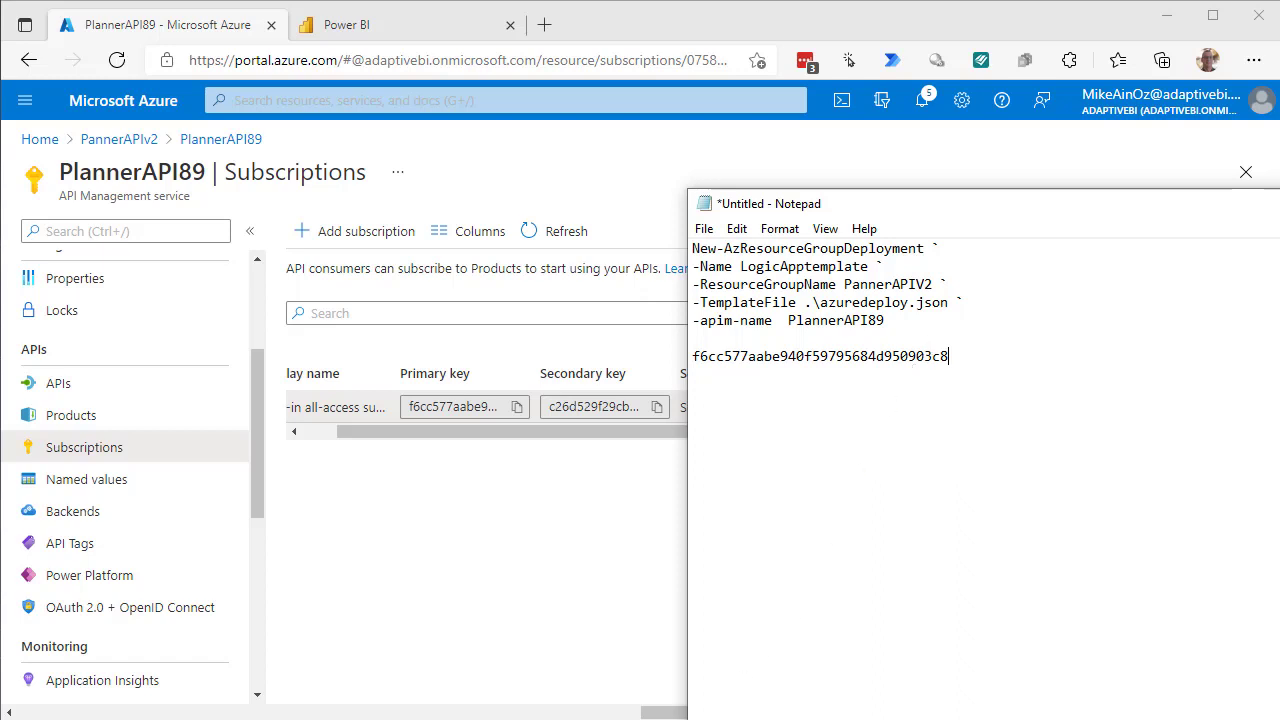
mouse_move(419, 719)
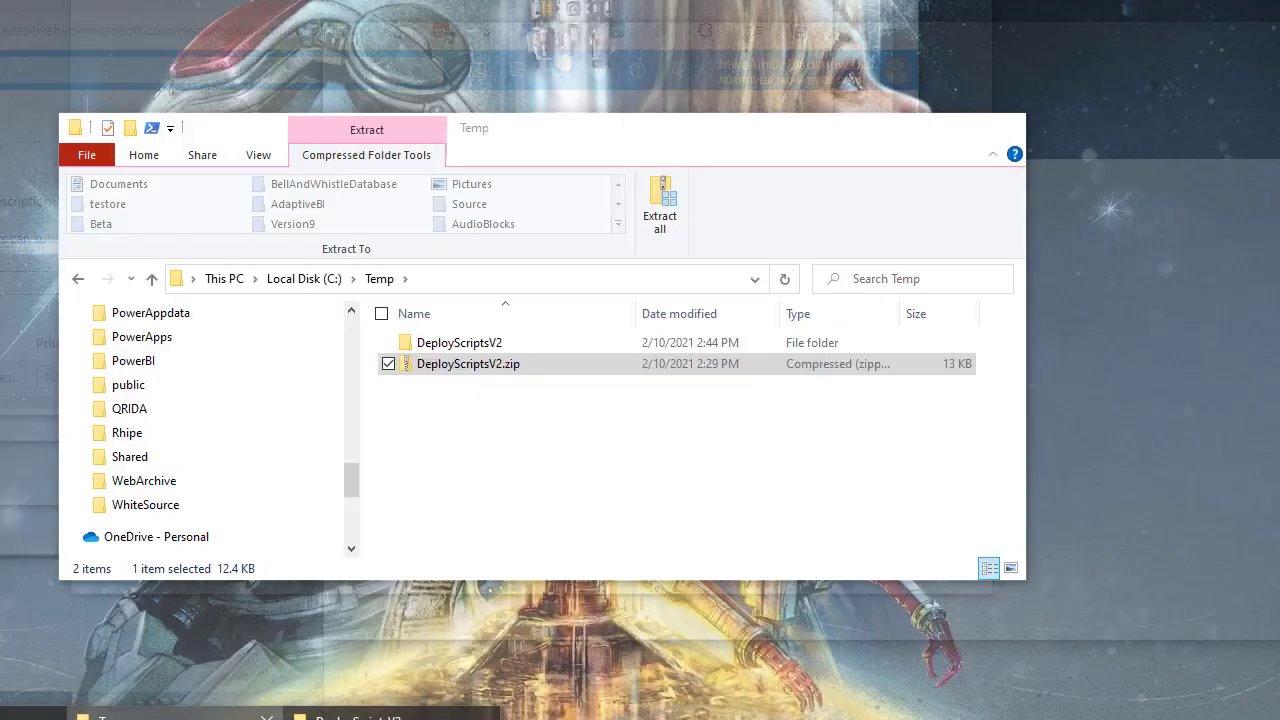
Open ReplaceTokens.ps1 from the inner Temp\DeployScriptsV2 folder in Notepad.
left_click(175, 715)
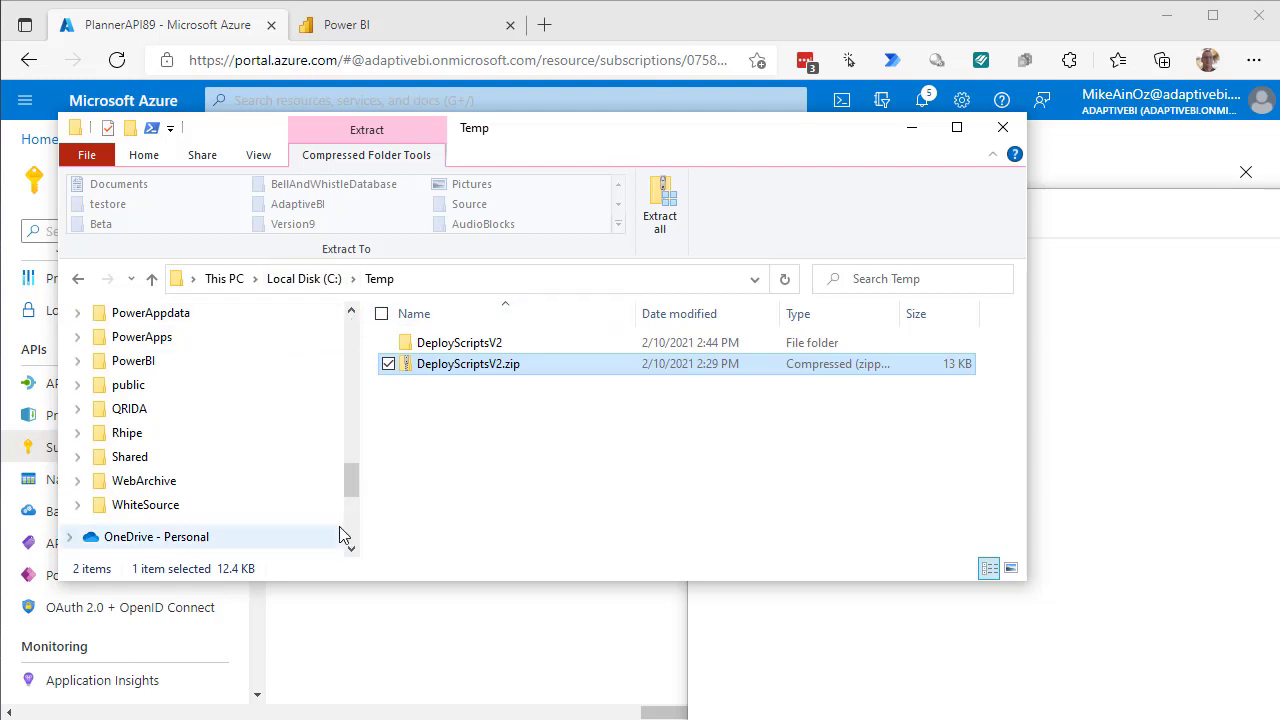
left_click(453, 345)
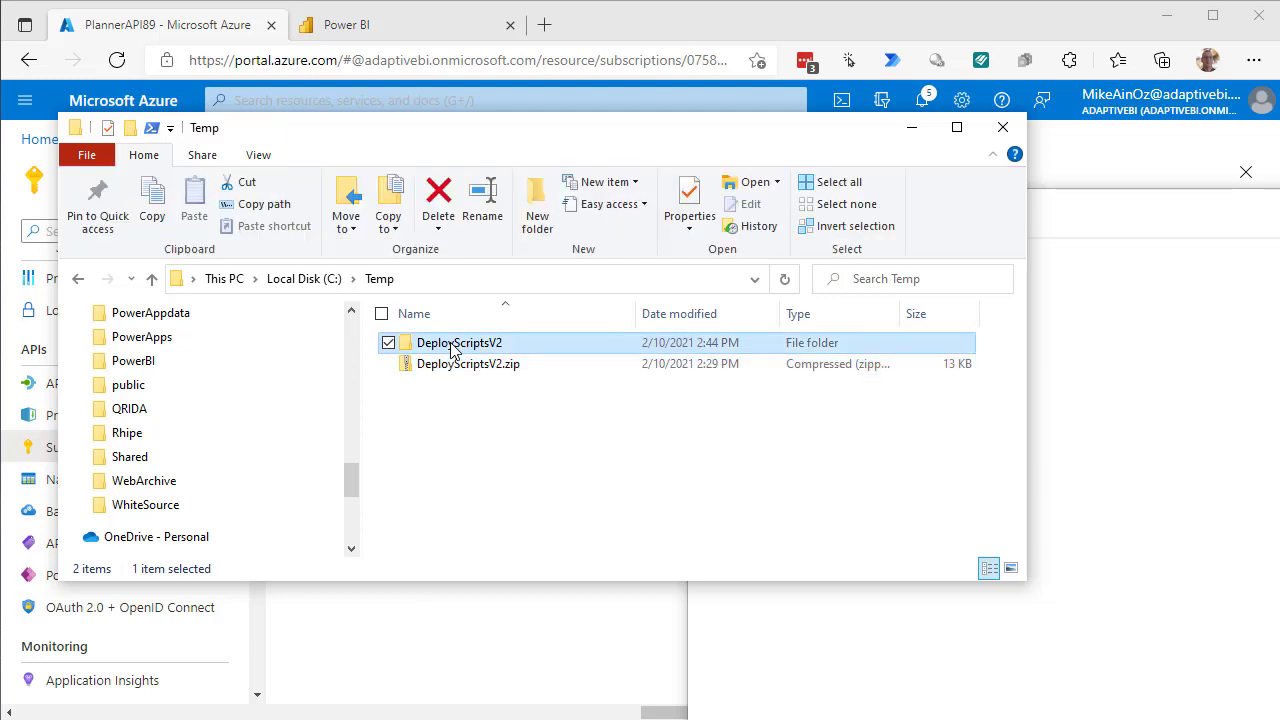
double_click(453, 345)
double_click(450, 345)
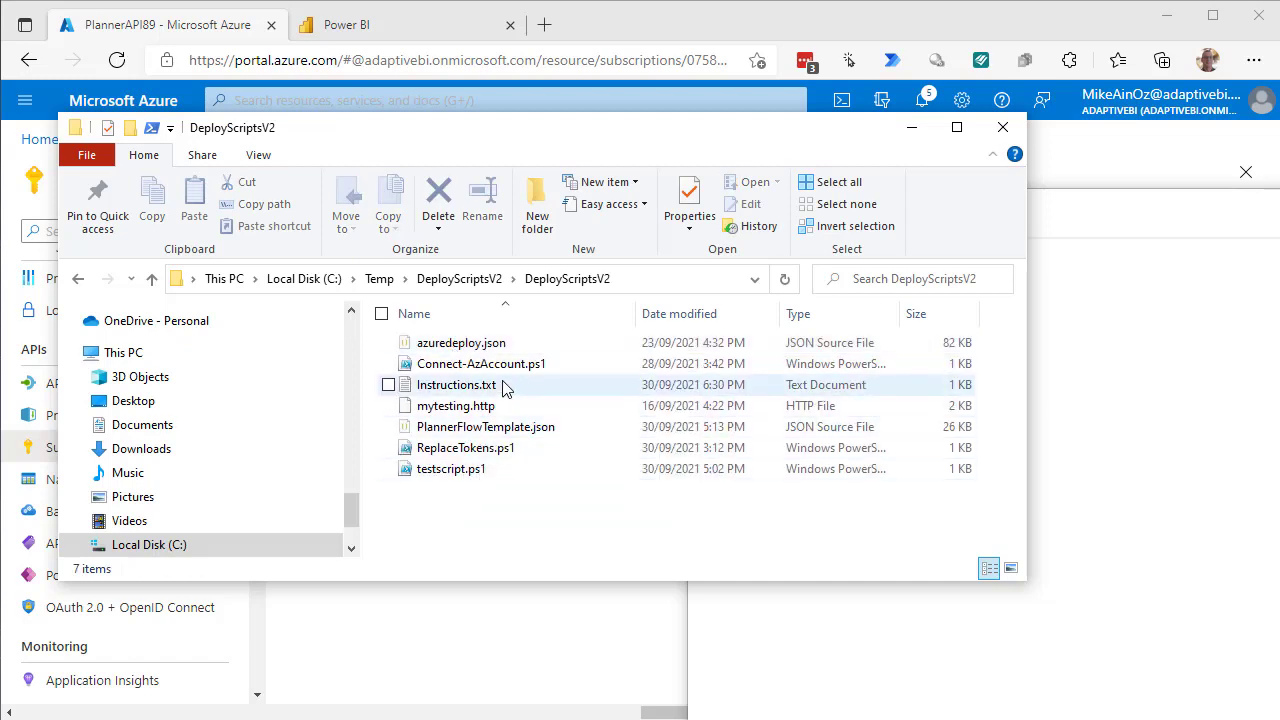
left_click(495, 450)
right_click(496, 451)
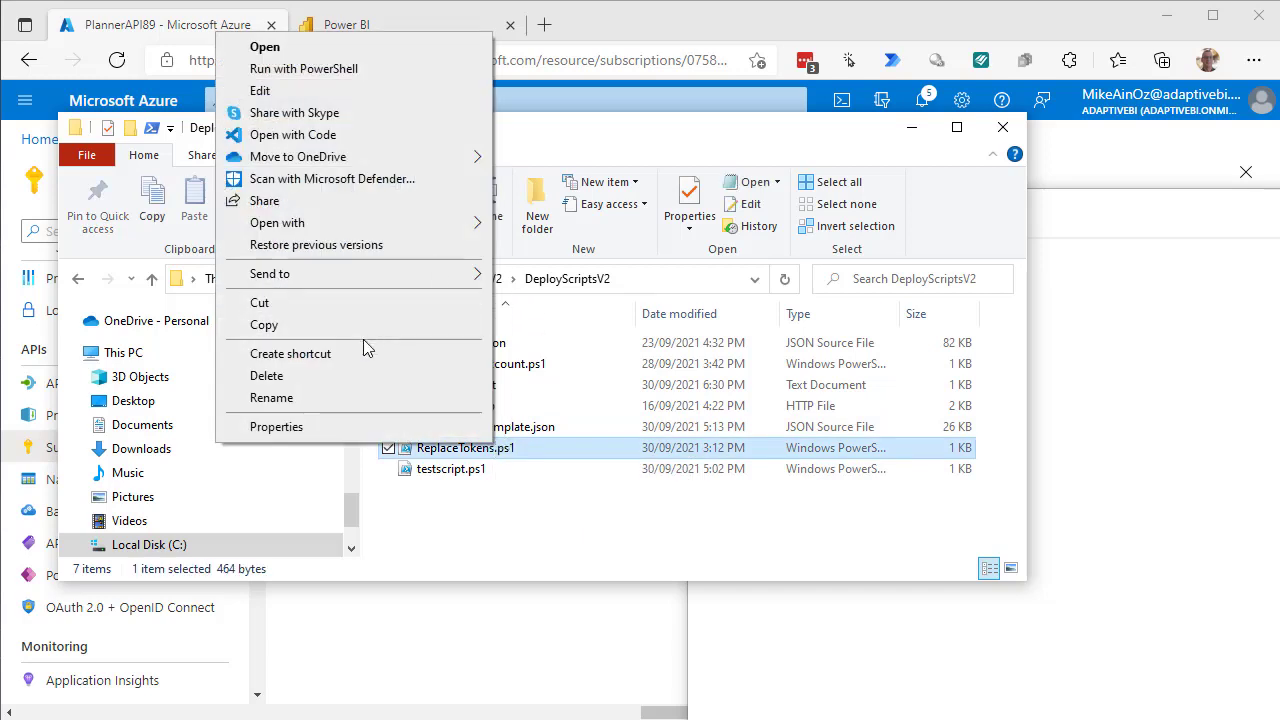
mouse_move(388, 271)
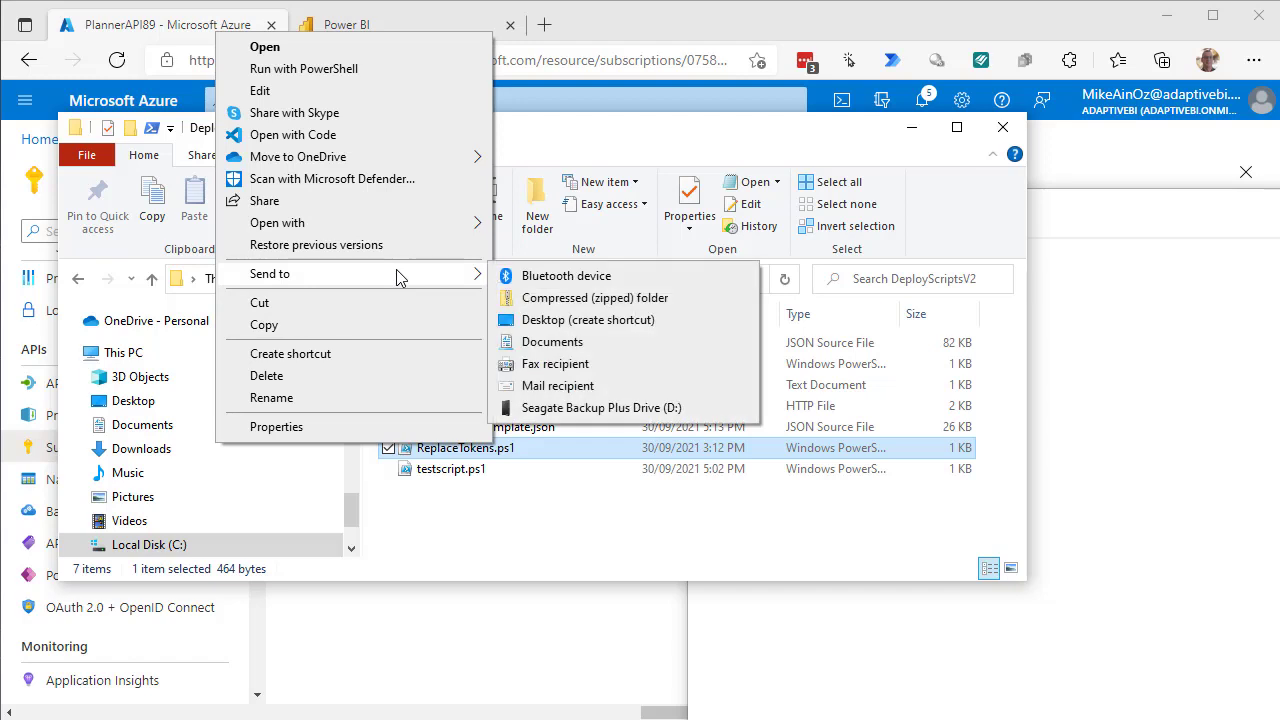
mouse_move(414, 234)
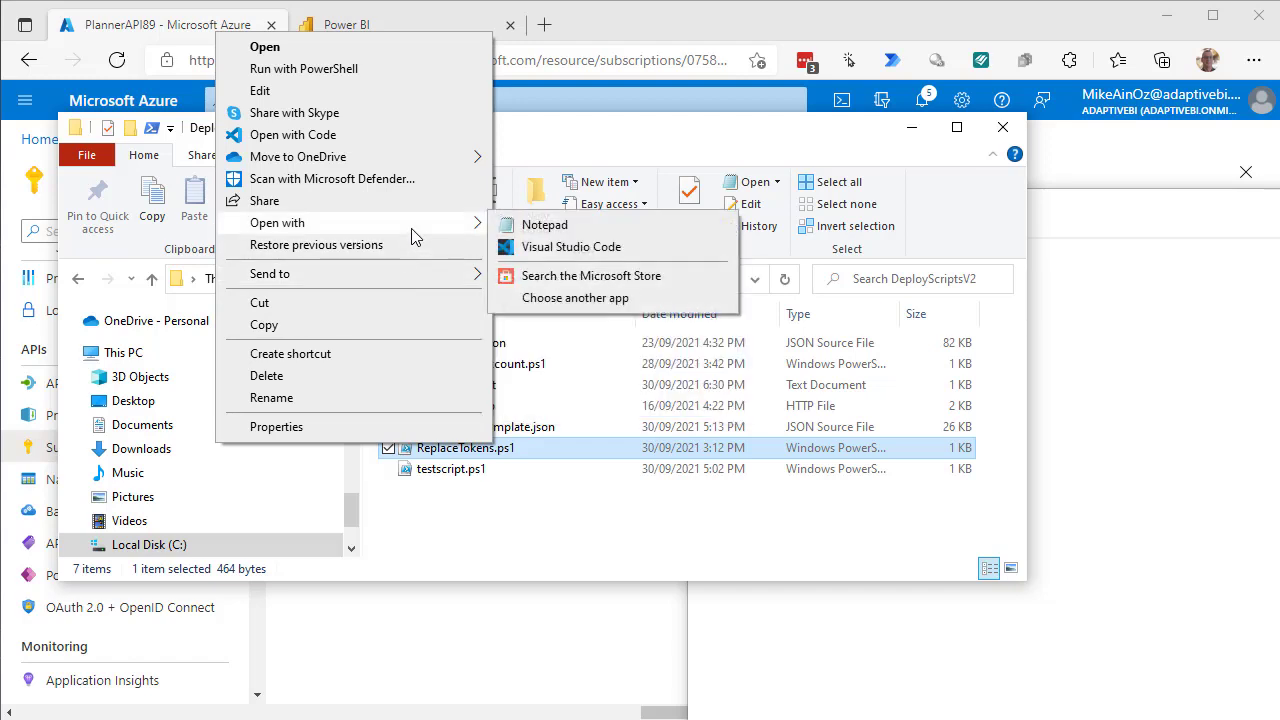
left_click(545, 232)
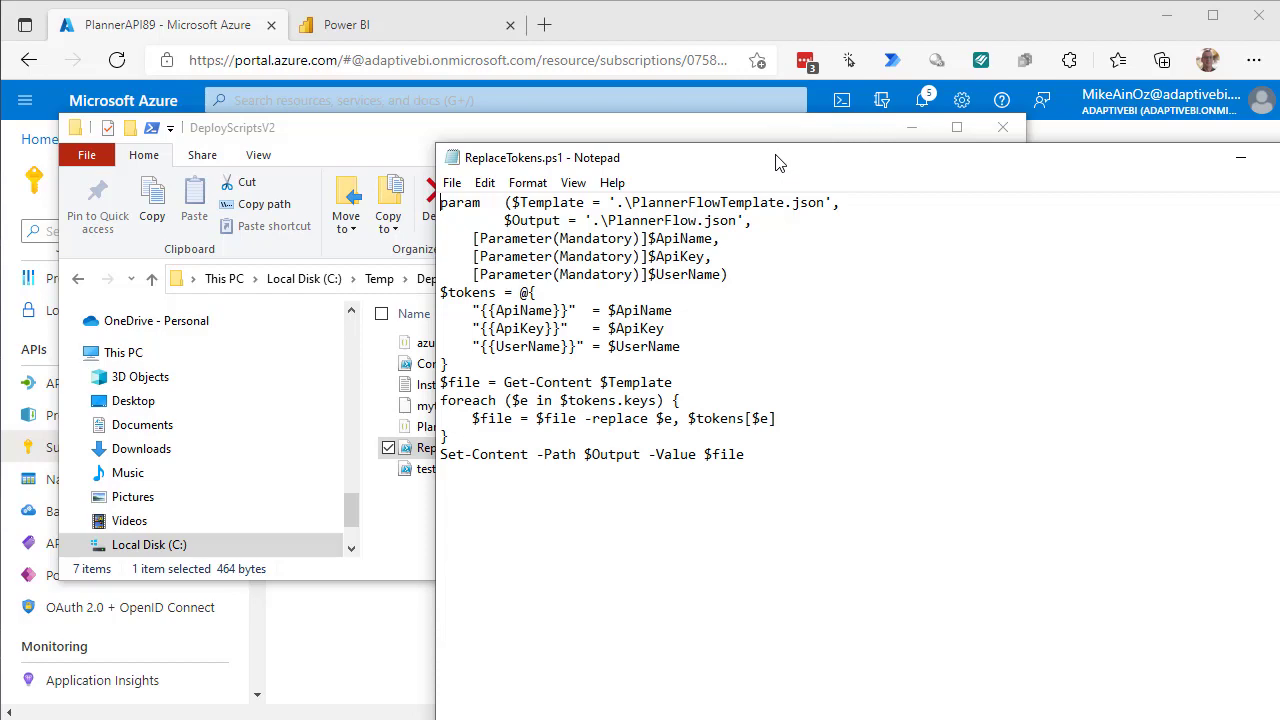
Look over the ReplaceTokens.ps1 script, then close its Notepad window.
left_click_drag(779, 163, 551, 537)
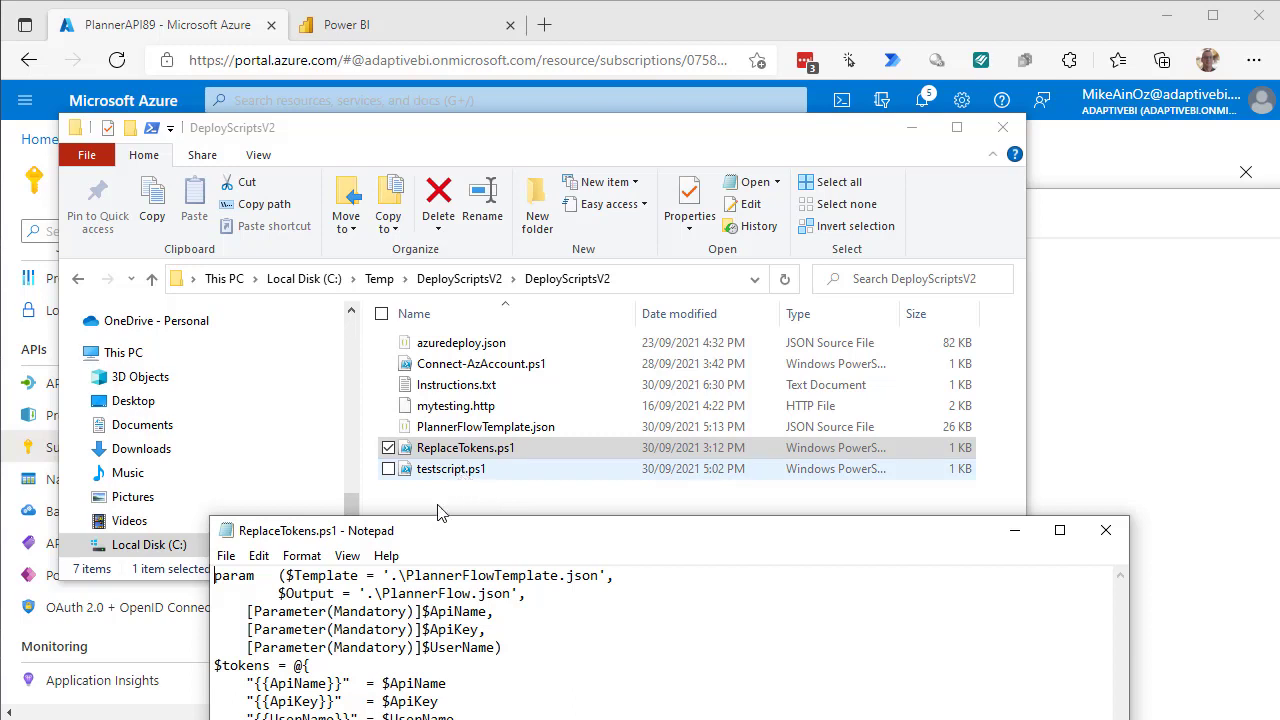
left_click_drag(626, 537, 732, 329)
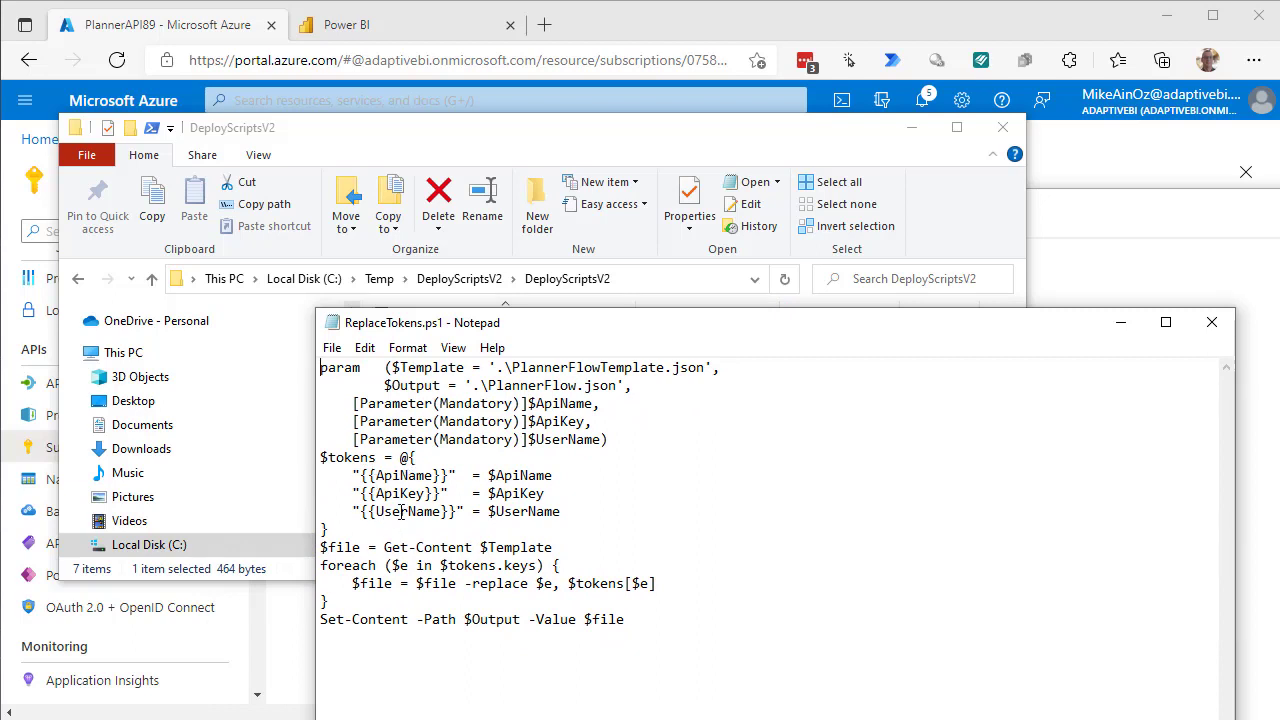
left_click(1210, 325)
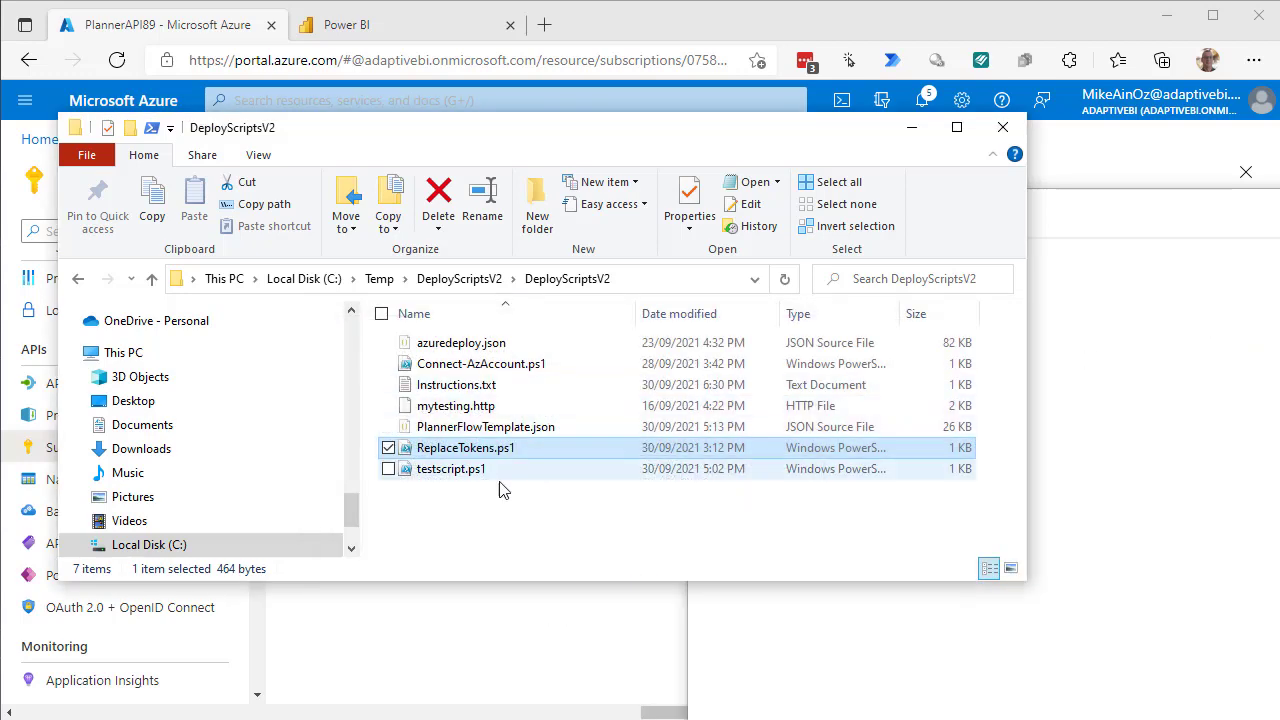
Open testscript.ps1 in Notepad and start changing its -Template value to PannerFlowTemplate.json.
left_click(469, 477)
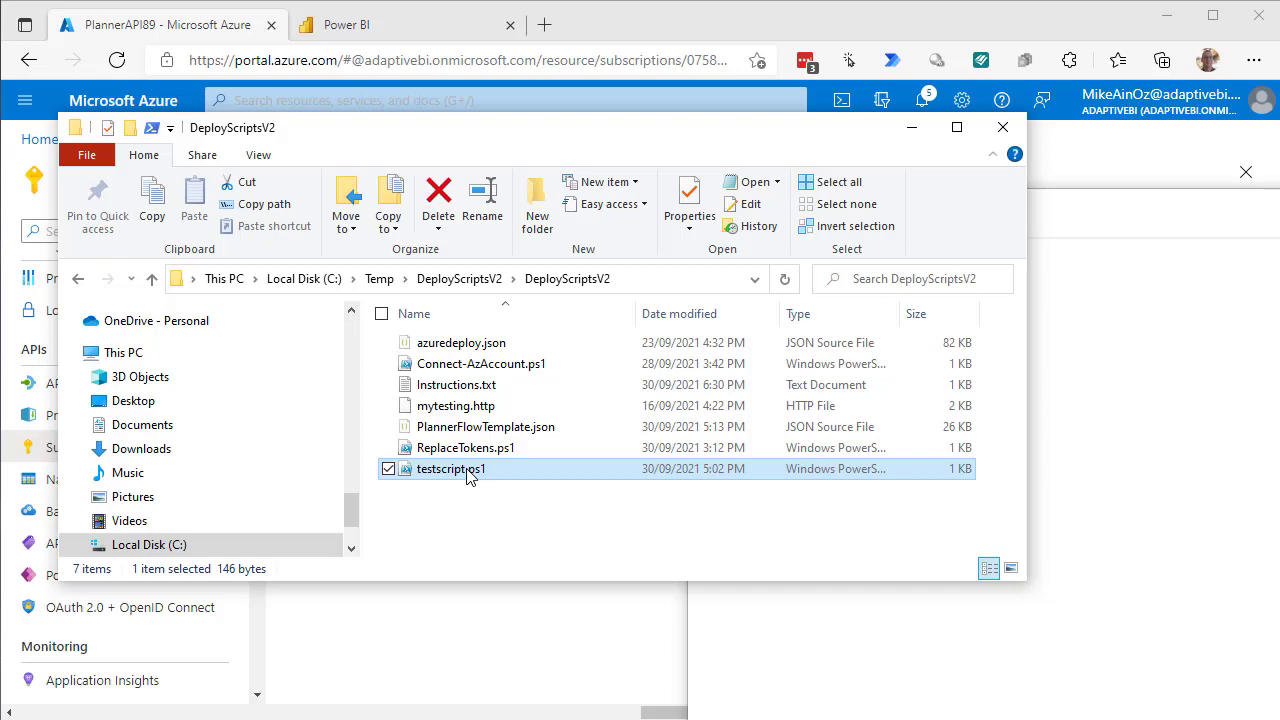
right_click(469, 477)
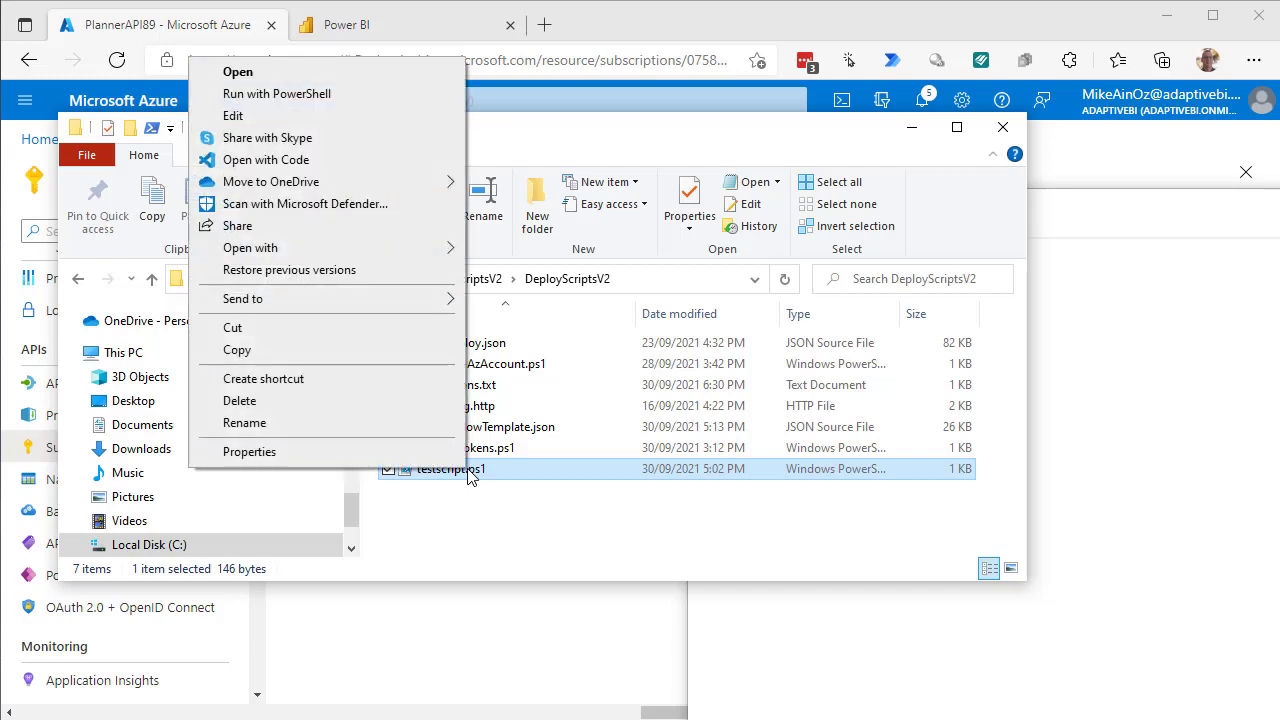
mouse_move(414, 259)
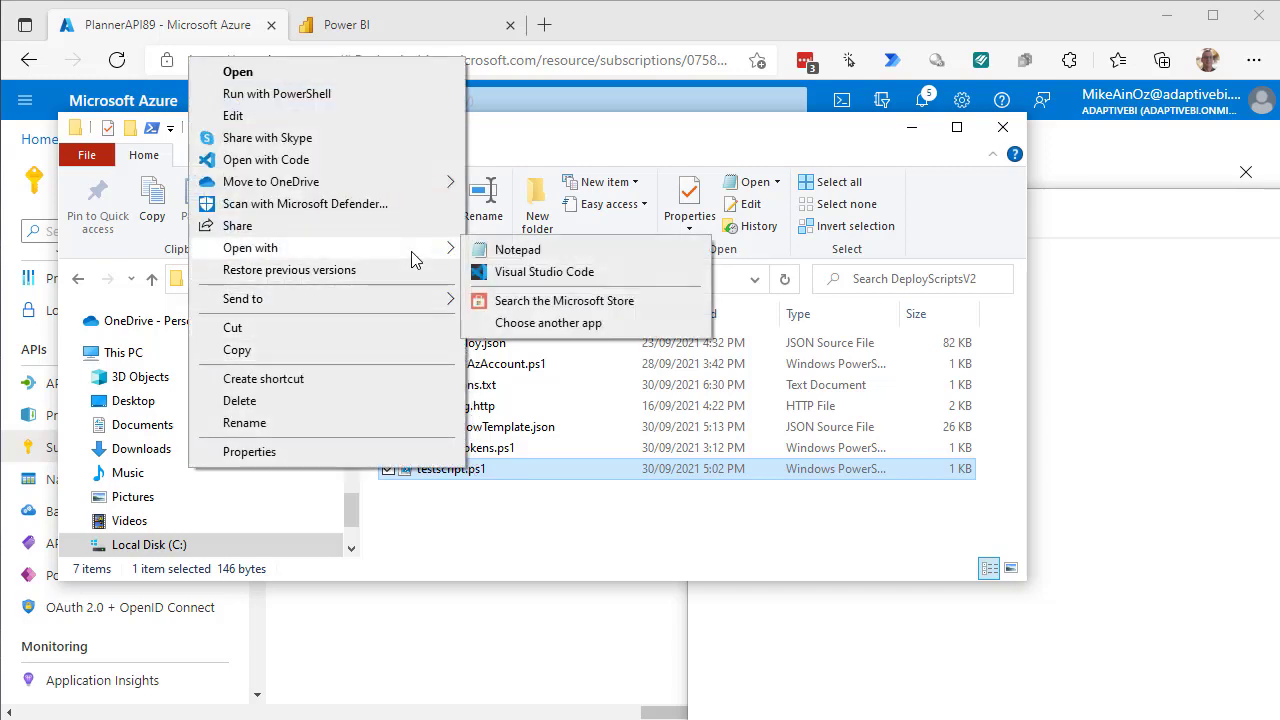
left_click(529, 252)
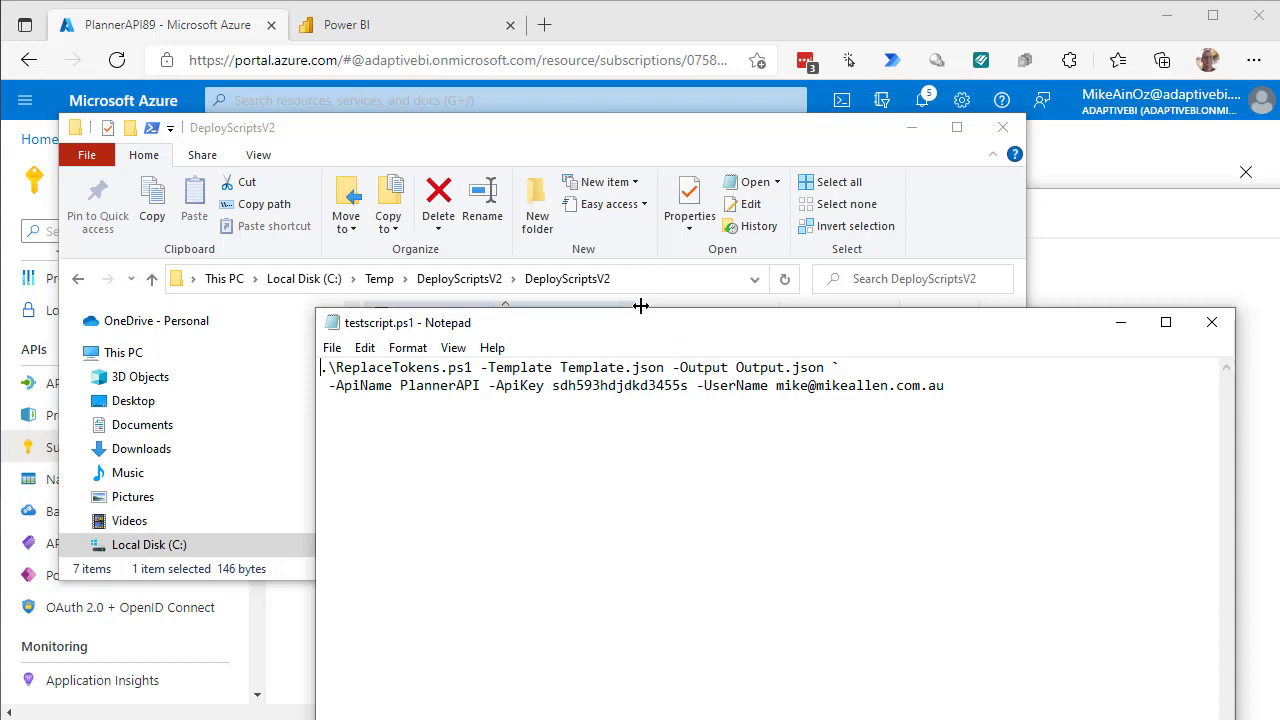
left_click_drag(647, 325, 775, 295)
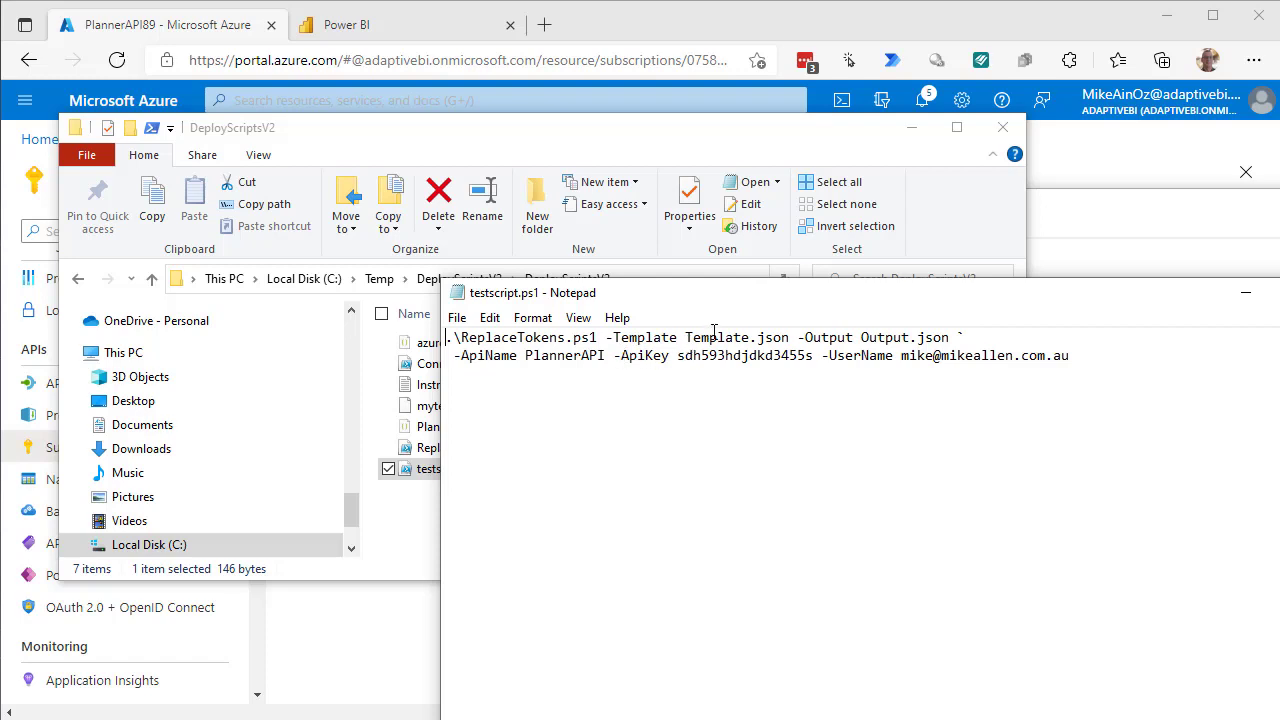
left_click_drag(745, 298, 848, 256)
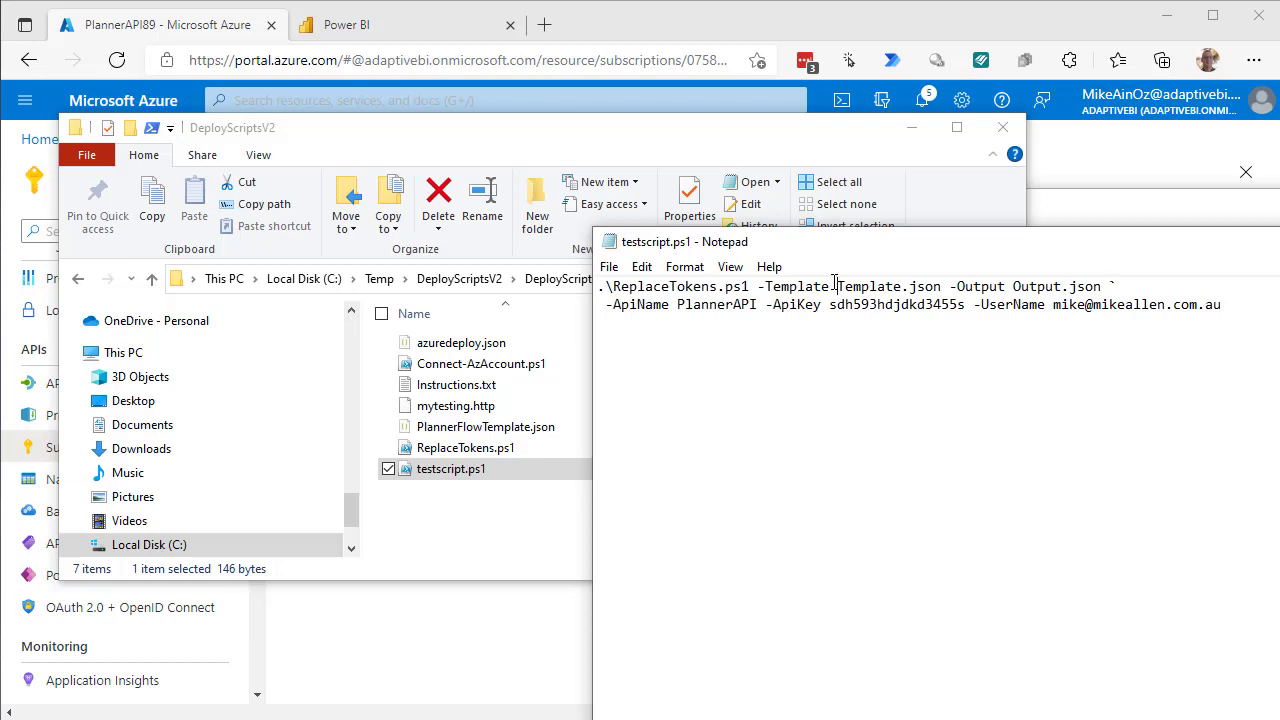
left_click(836, 286)
type("Panner")
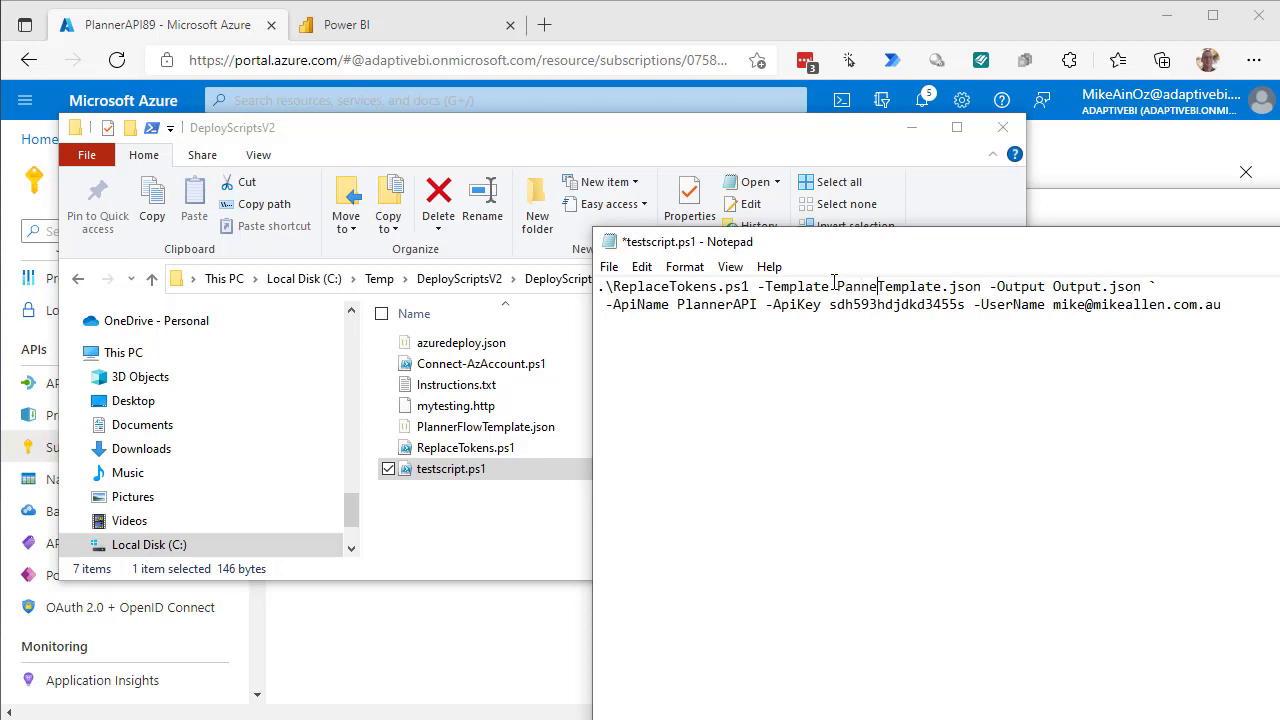
type("Flow")
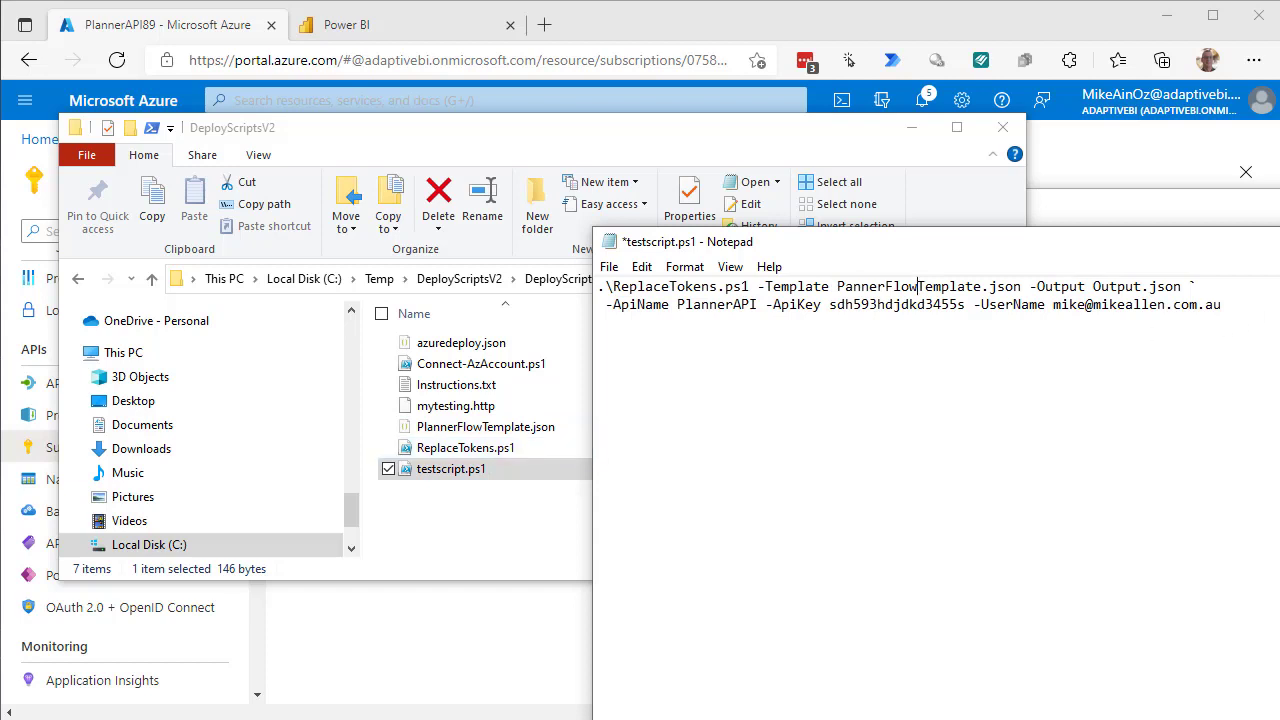
Set the command's -Output to PlannerFlow89.json and -ApiName to PlannerAPI89.
left_click(1146, 286)
key("BackSpace")
key("BackSpace")
key("BackSpace")
key("BackSpace")
key("BackSpace")
key("BackSpace")
type("PlannerFlow89")
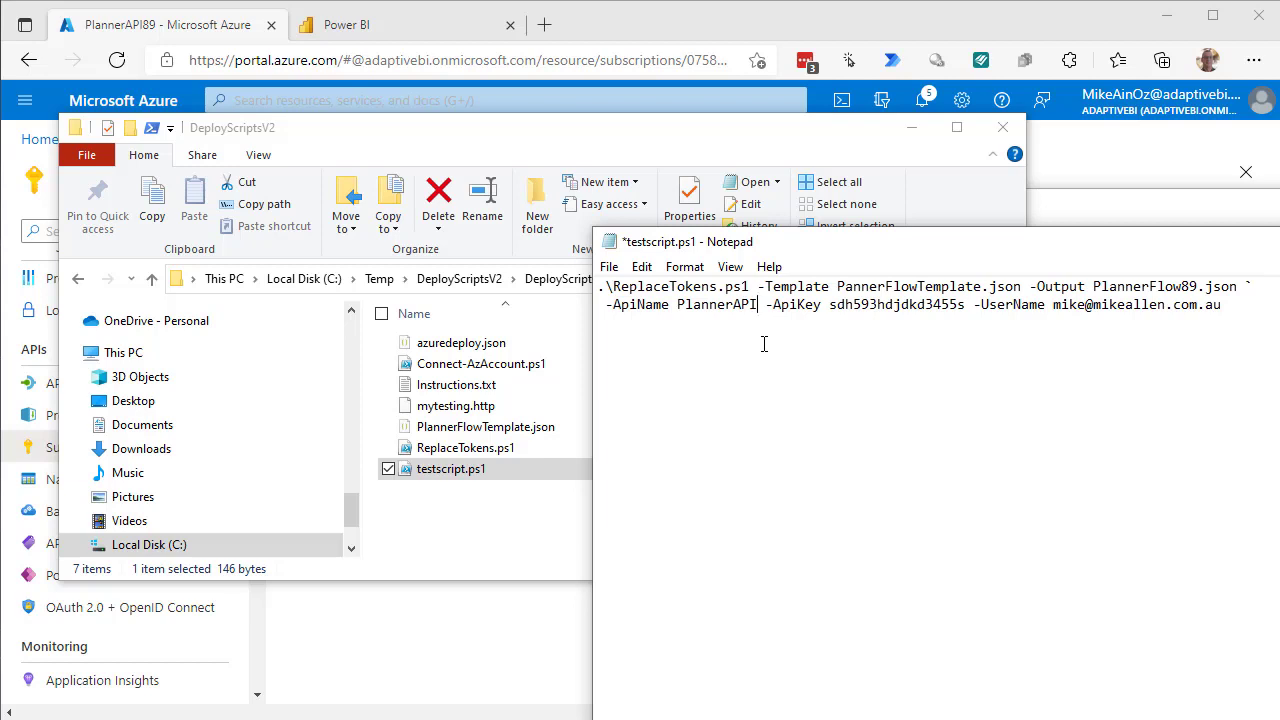
type("89")
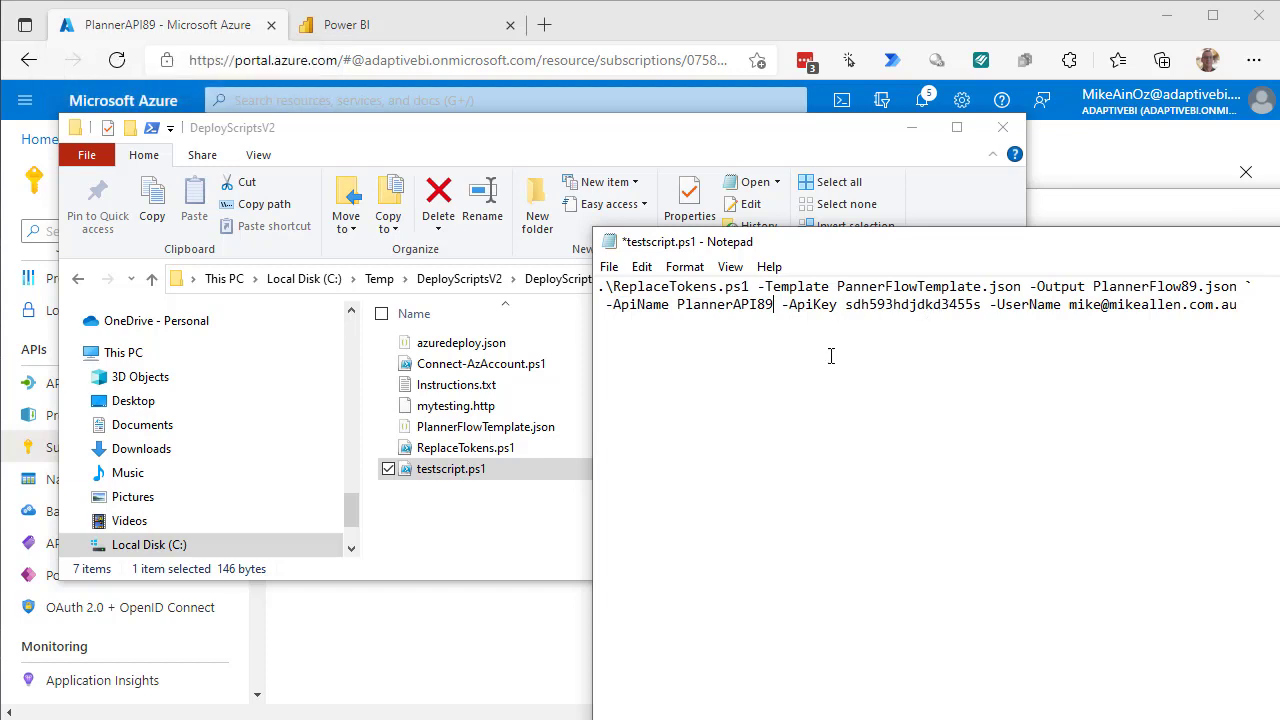
left_click_drag(1148, 245, 725, 243)
left_click(1150, 258)
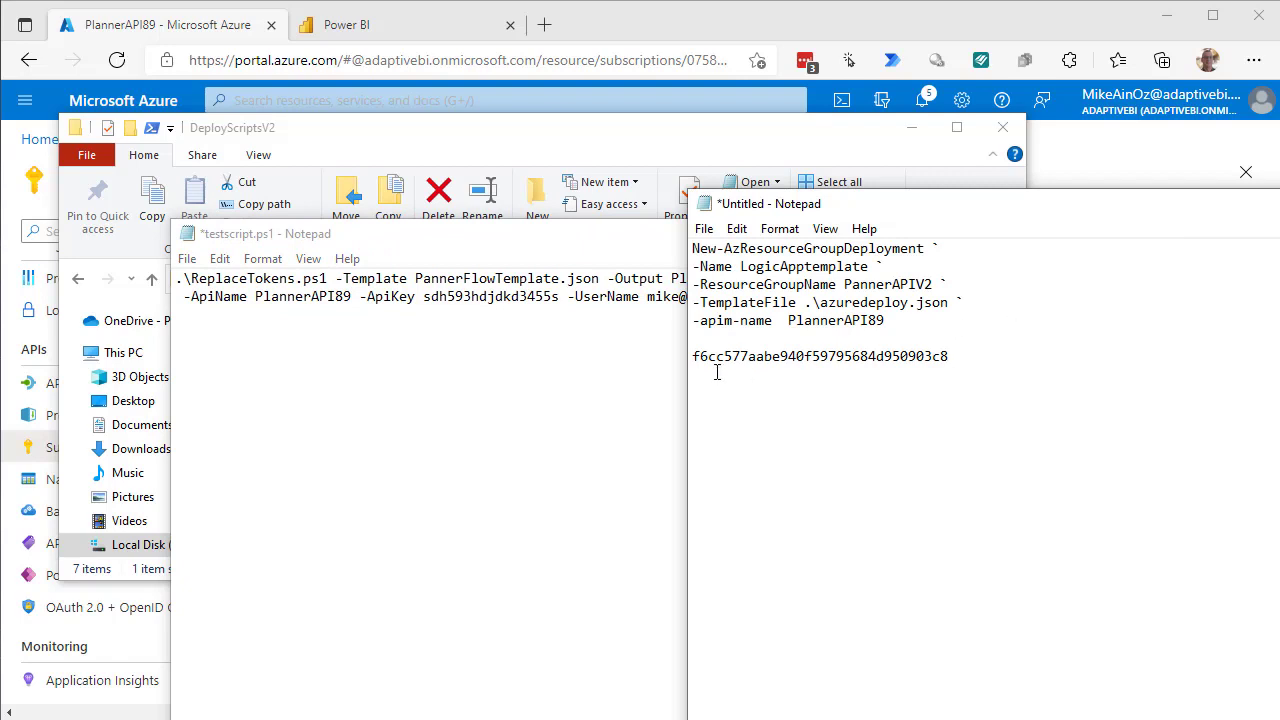
Copy the primary key from the untitled notes and paste it as testscript.ps1's -ApiKey value.
left_click_drag(692, 356, 950, 356)
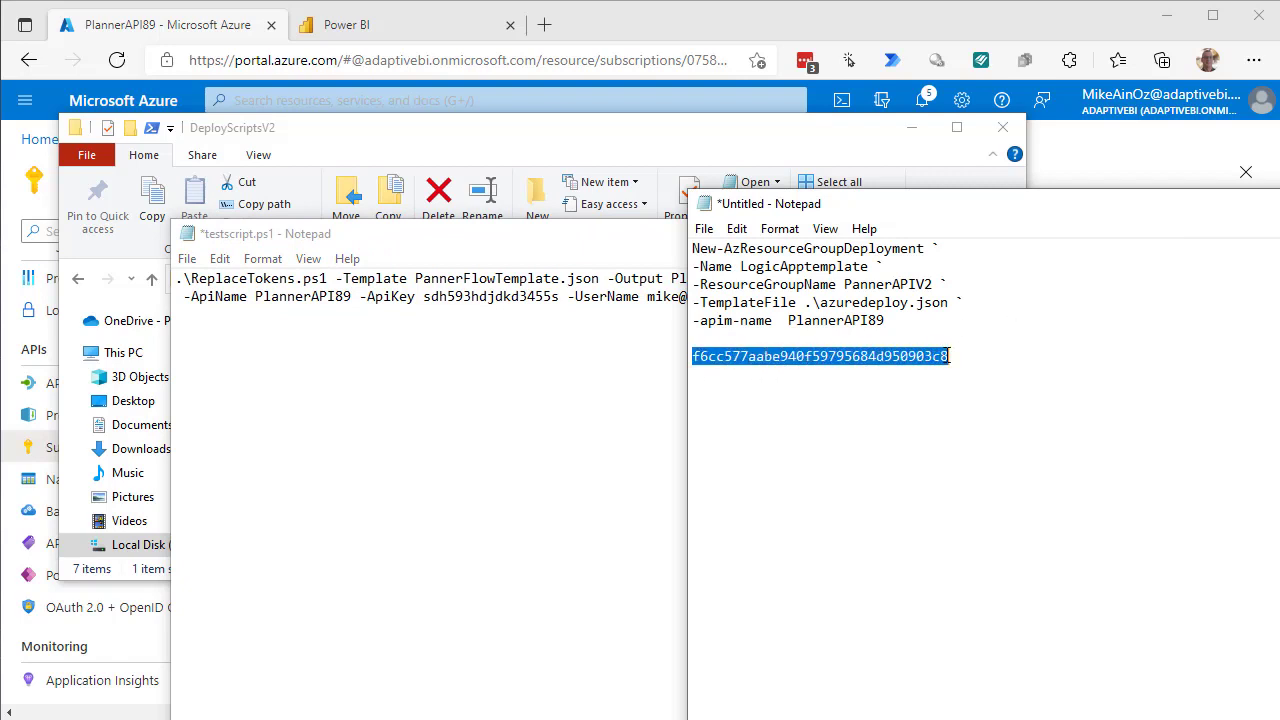
right_click(916, 352)
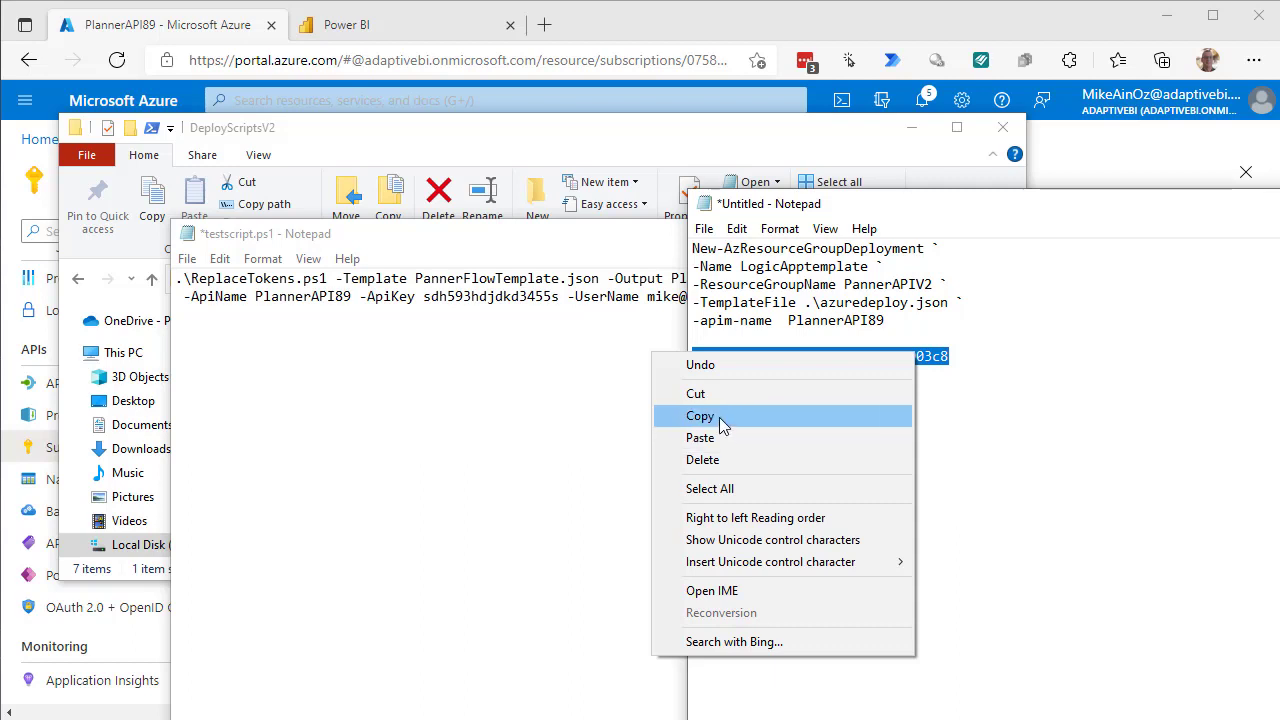
left_click(719, 417)
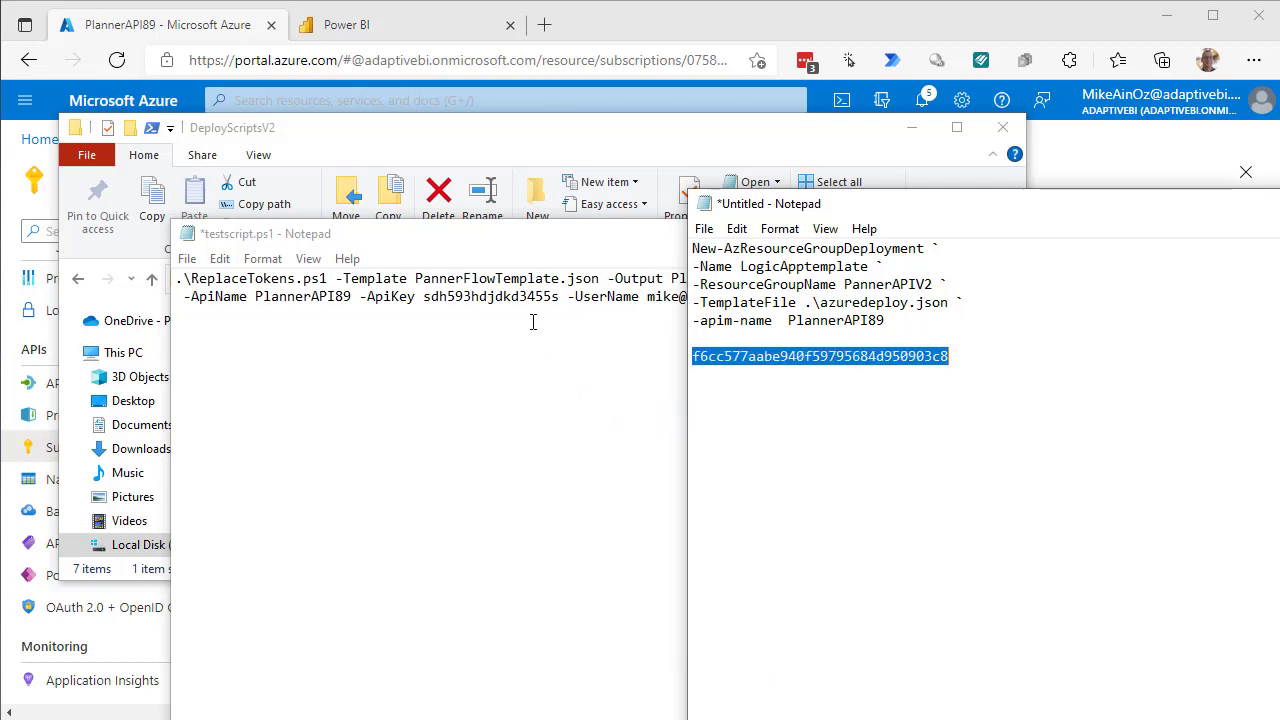
left_click(432, 296)
left_click_drag(425, 297, 561, 298)
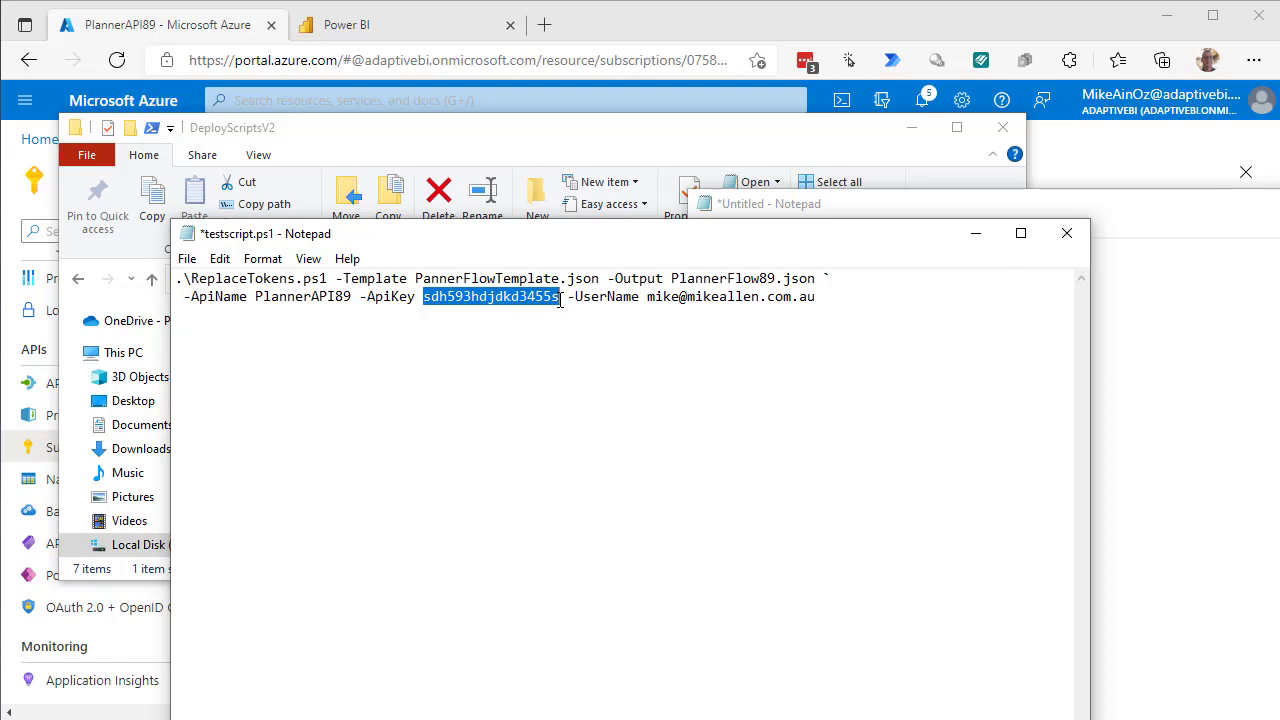
key("ctrl+v")
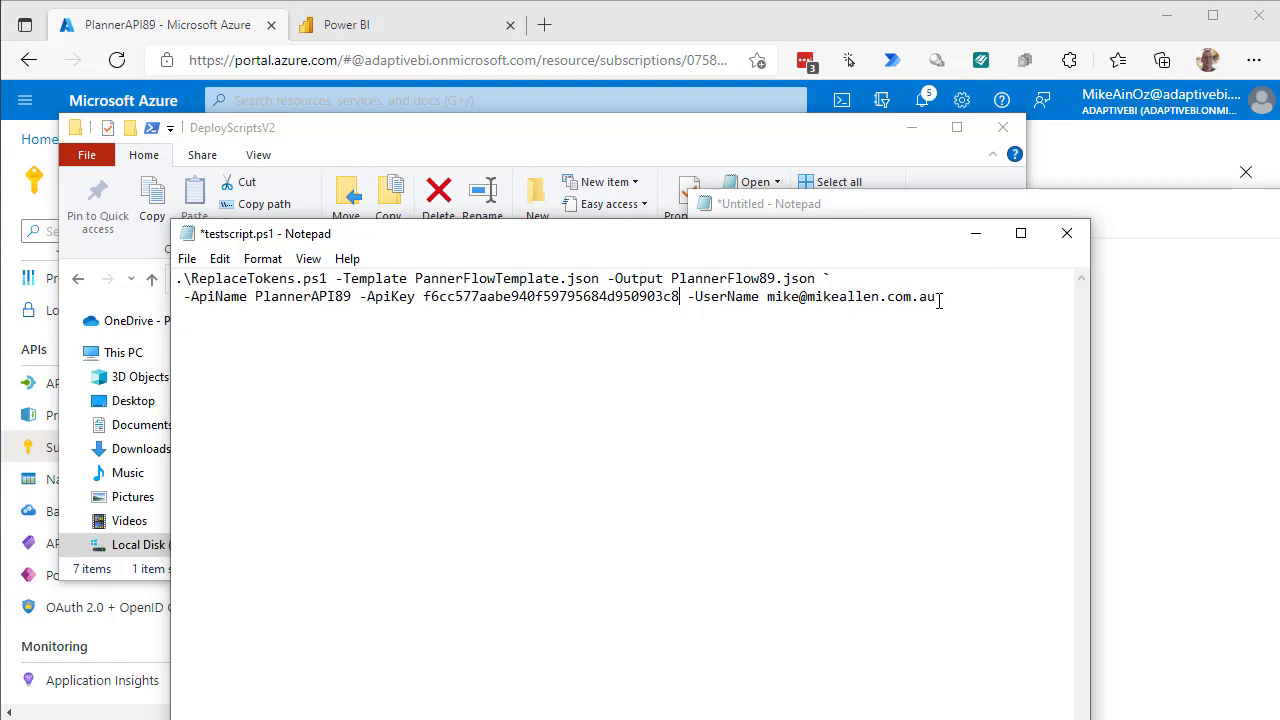
Replace the -UserName value with the tenant organisation account's e-mail address.
key("BackSpace")
key("BackSpace")
key("BackSpace")
key("BackSpace")
key("BackSpace")
key("BackSpace")
key("BackSpace")
key("BackSpace")
key("BackSpace")
key("BackSpace")
key("BackSpace")
key("BackSpace")
key("BackSpace")
key("BackSpace")
key("BackSpace")
key("BackSpace")
key("BackSpace")
key("BackSpace")
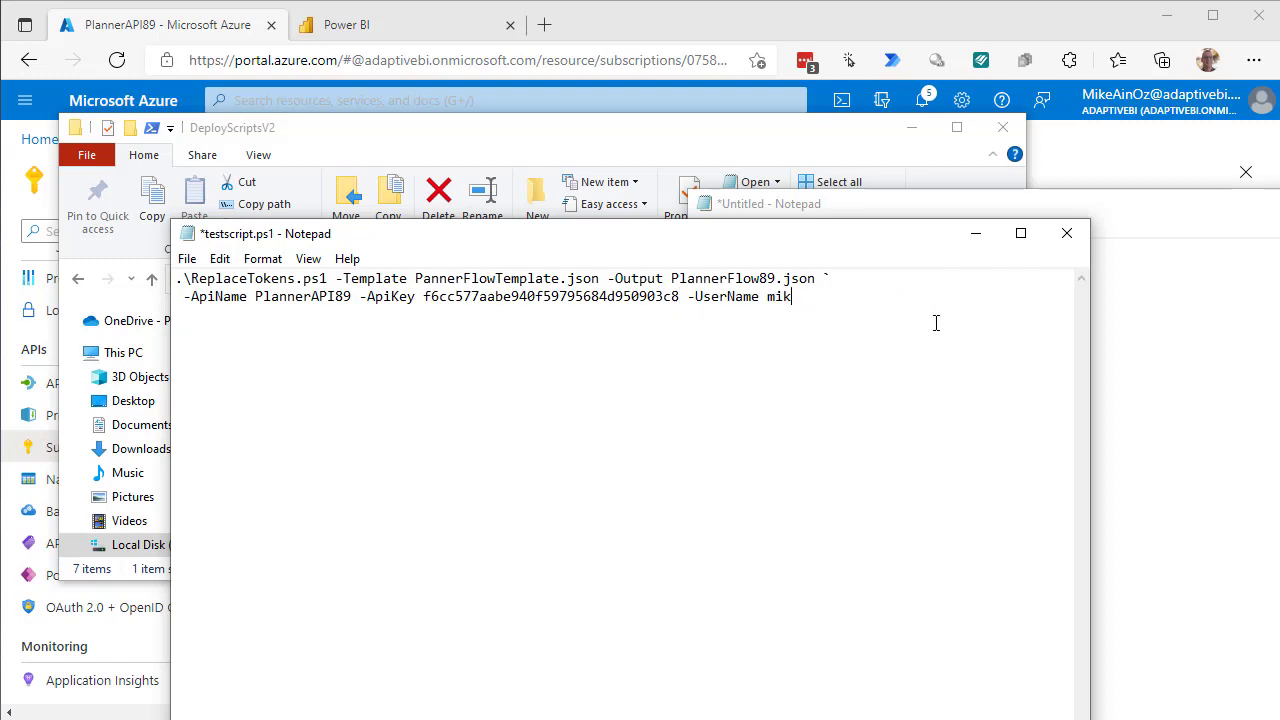
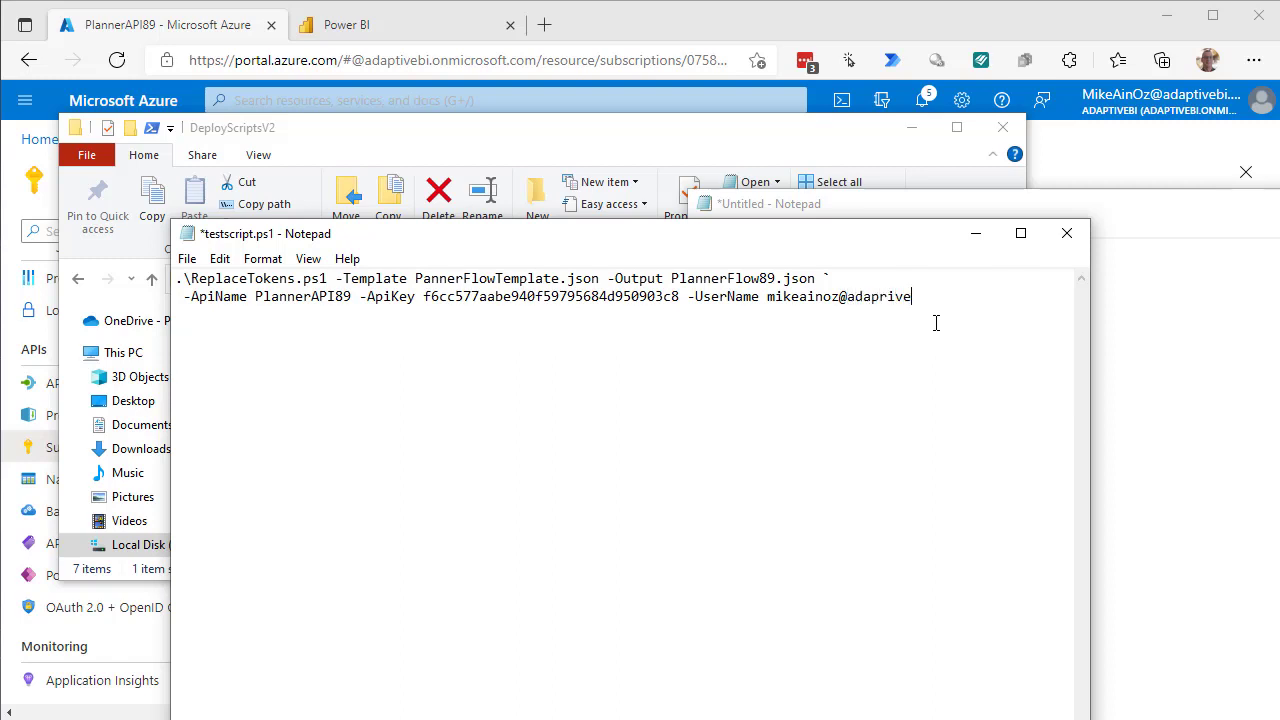
Copy the complete two-line ReplaceTokens command.
left_click_drag(177, 284, 1043, 306)
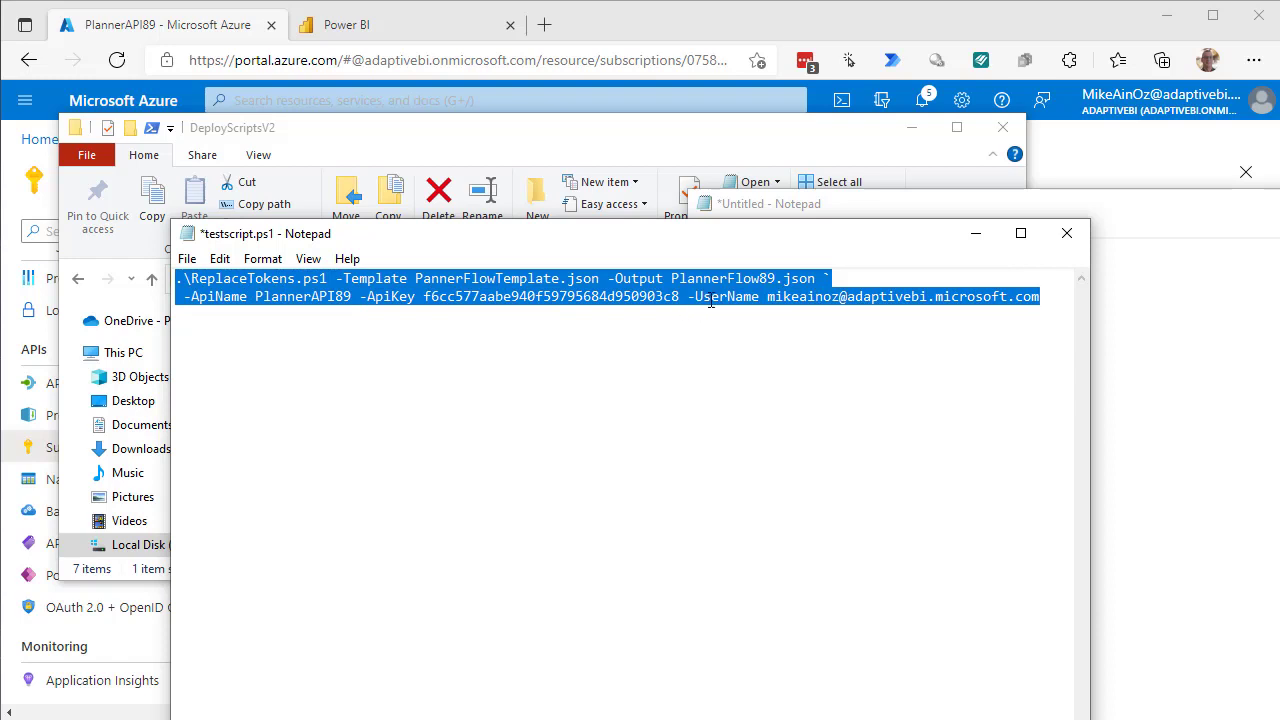
right_click(622, 301)
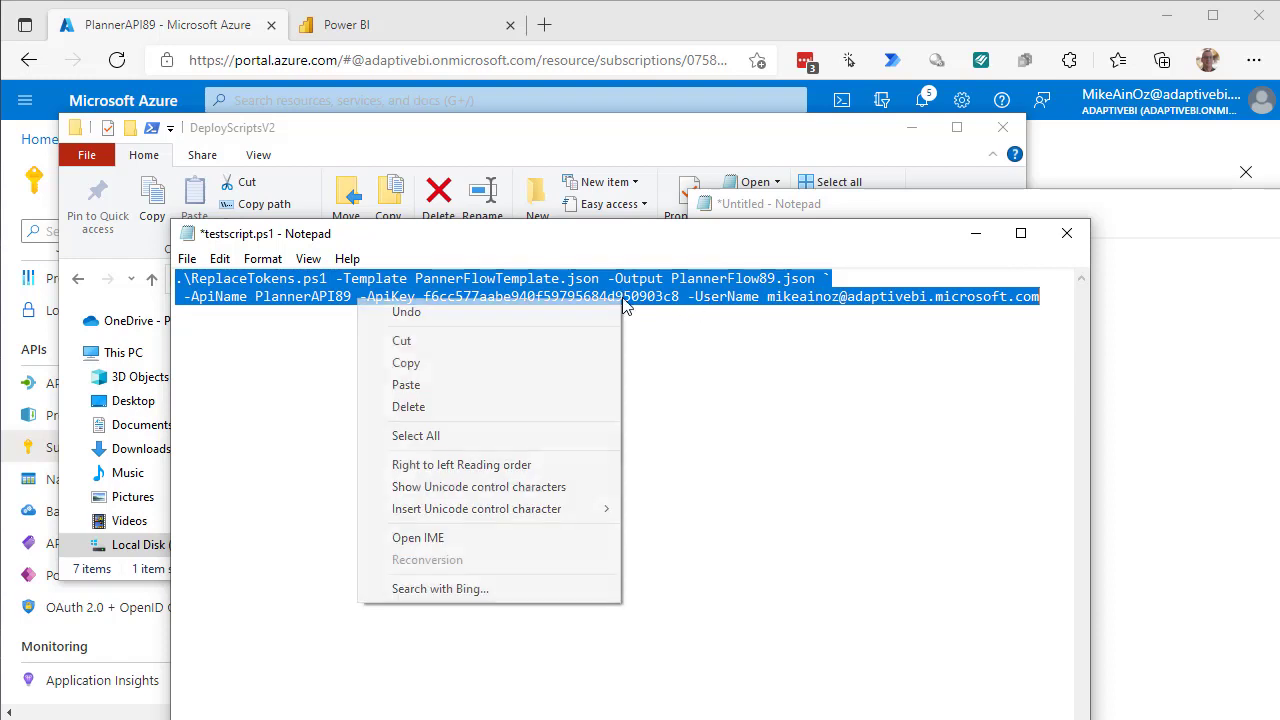
left_click(447, 361)
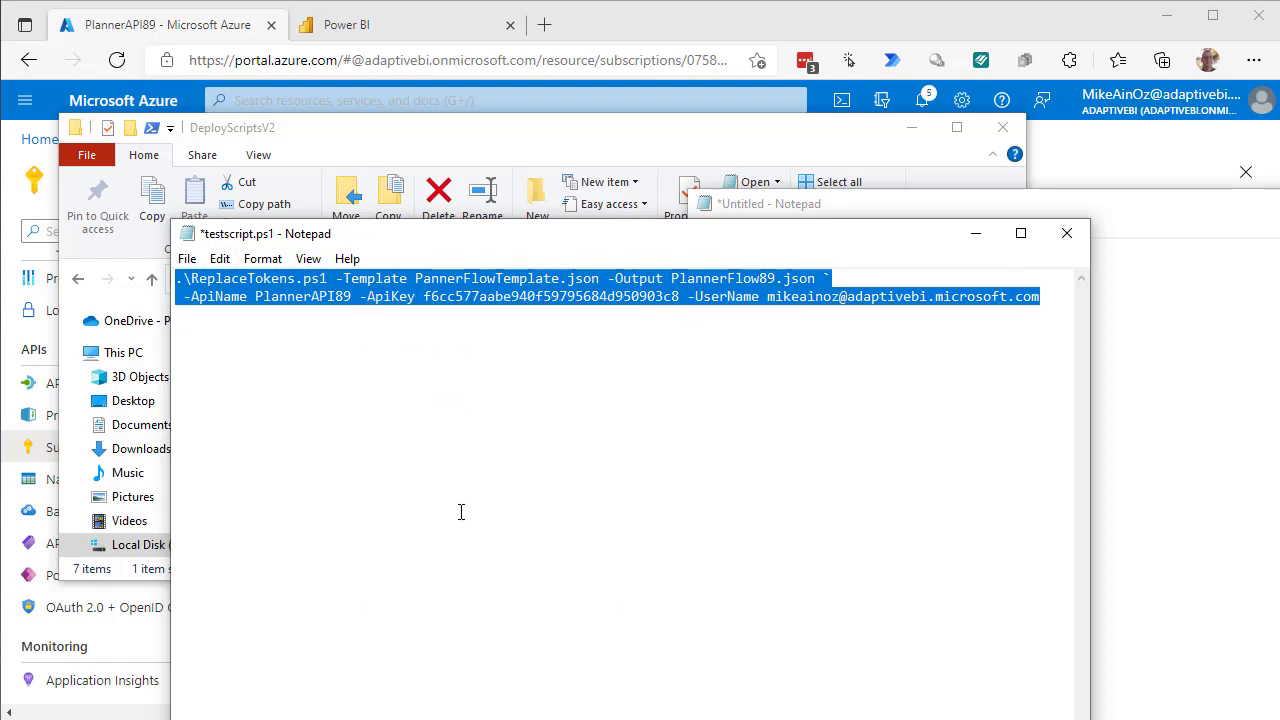
Paste and run the multi-line ReplaceTokens.ps1 token-replacement command in PowerShell.
key("alt+Tab")
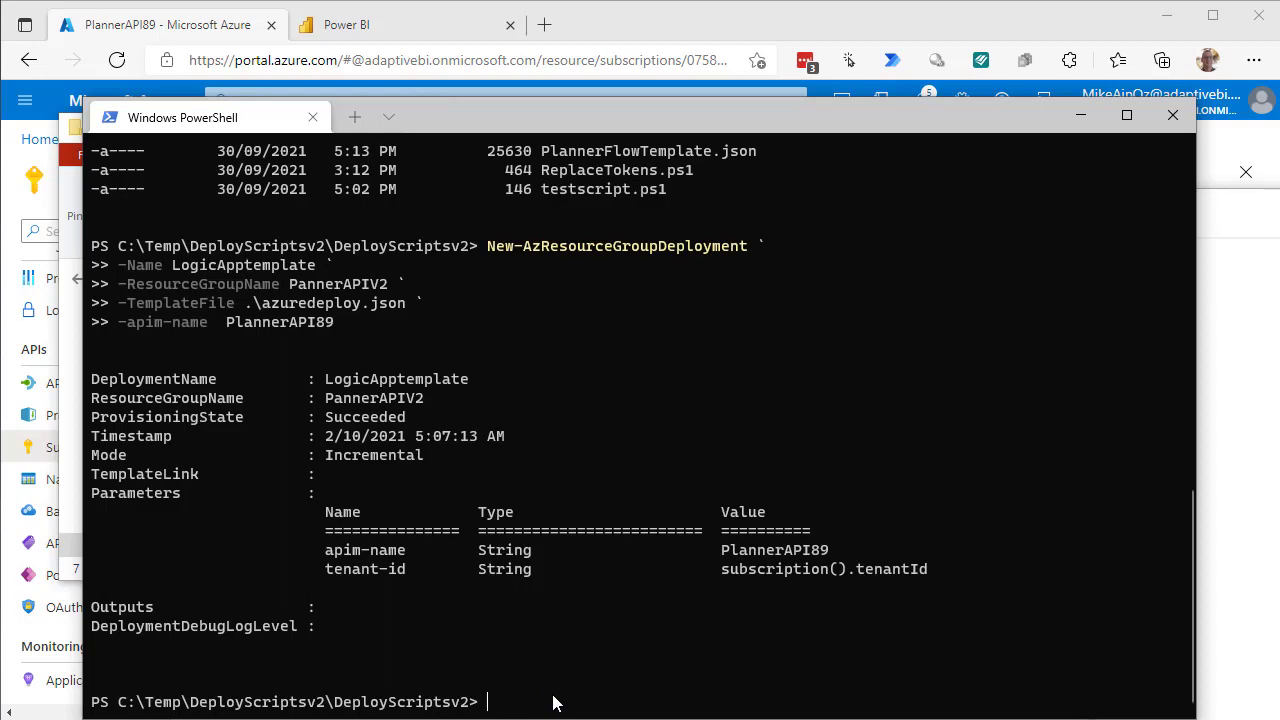
key("ctrl+v")
left_click(492, 548)
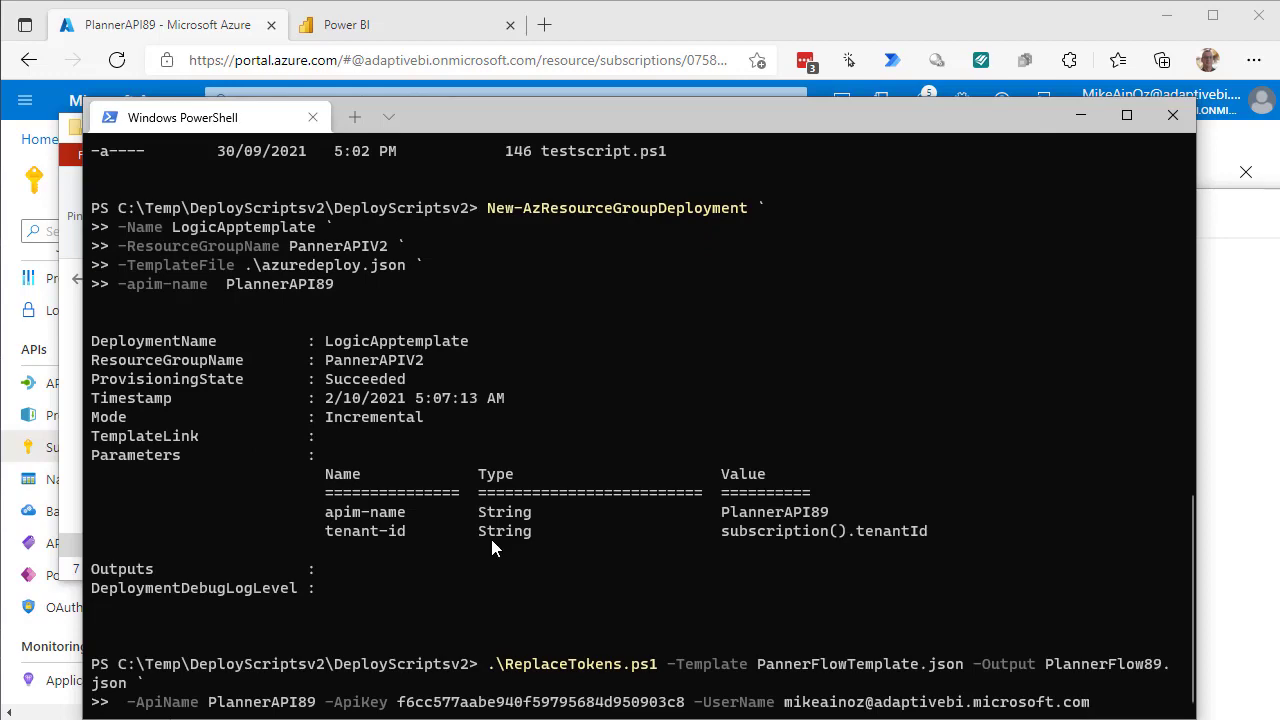
key("Return")
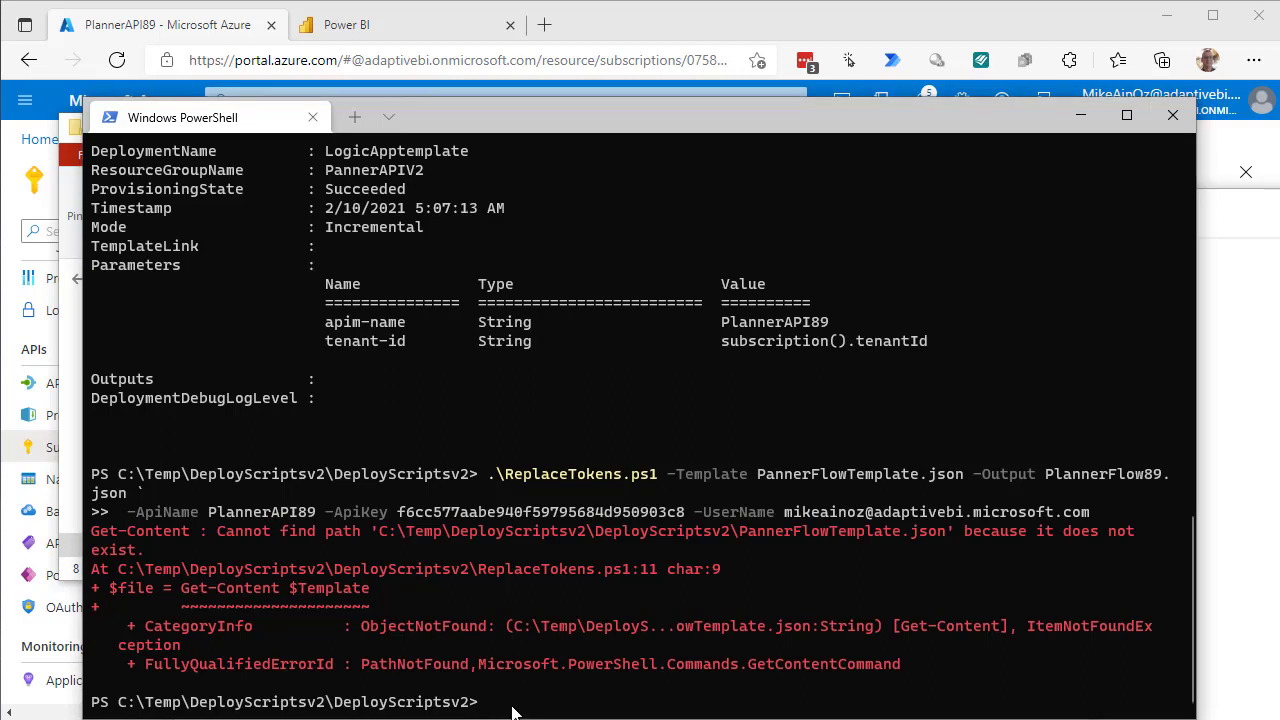
Rerun ReplaceTokens.ps1 with the corrected PlannerFlowTemplate.json name to produce PlannerFlow89.json.
key("Up")
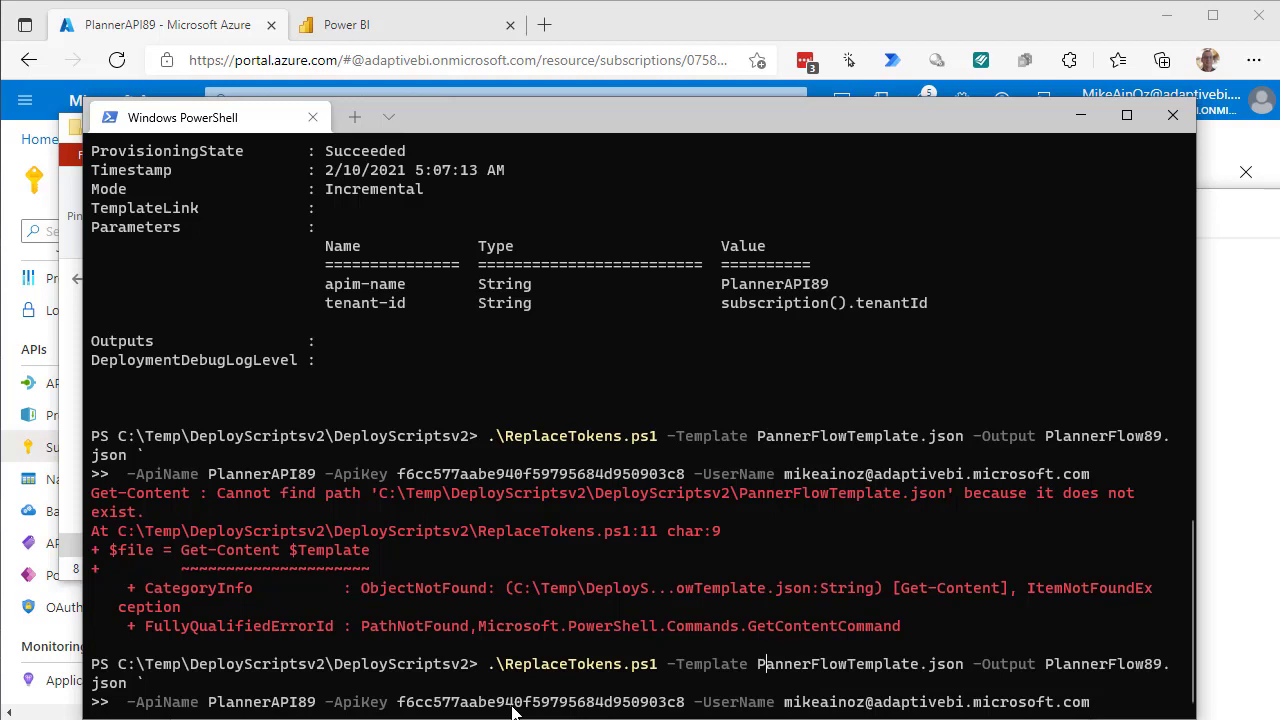
type("l")
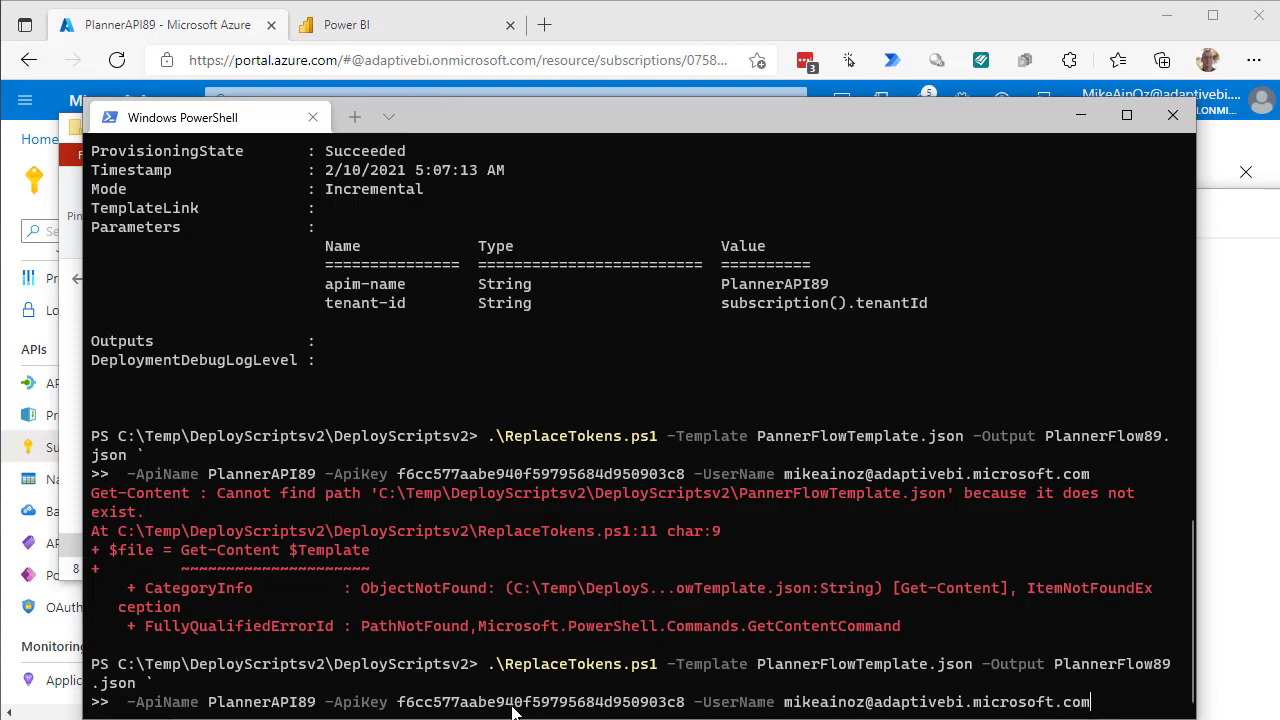
key("Return")
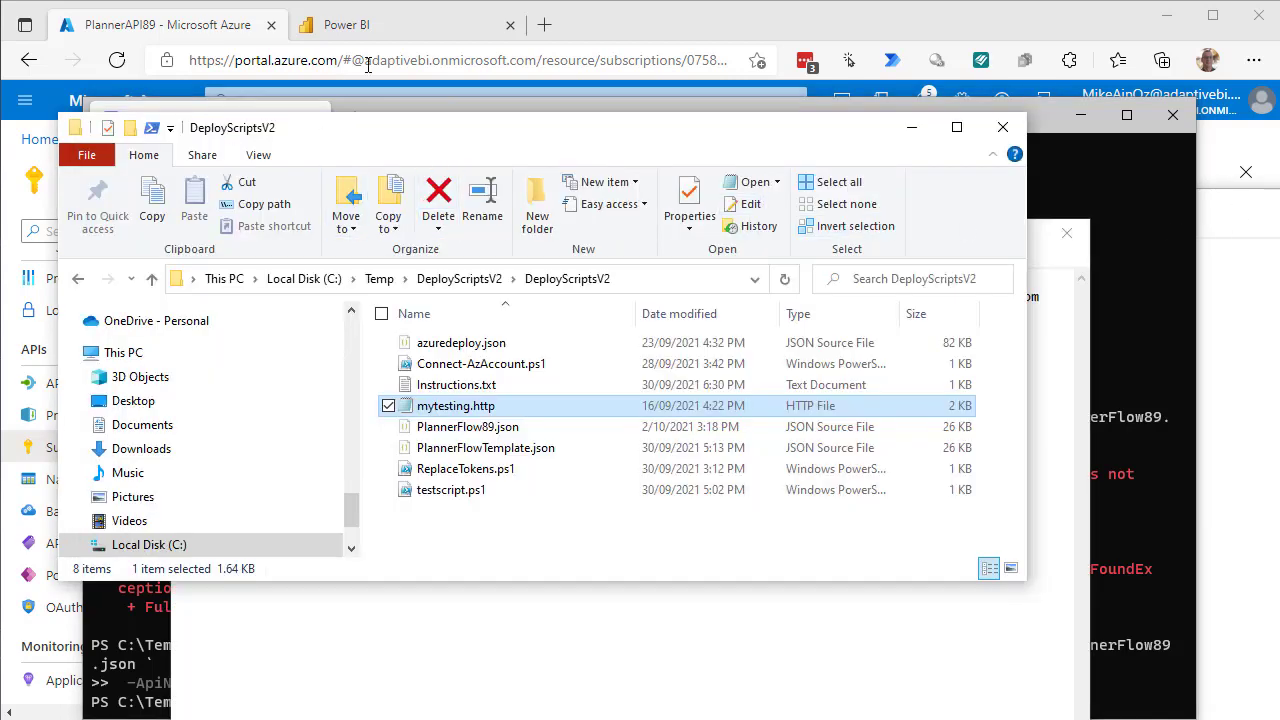
left_click(373, 32)
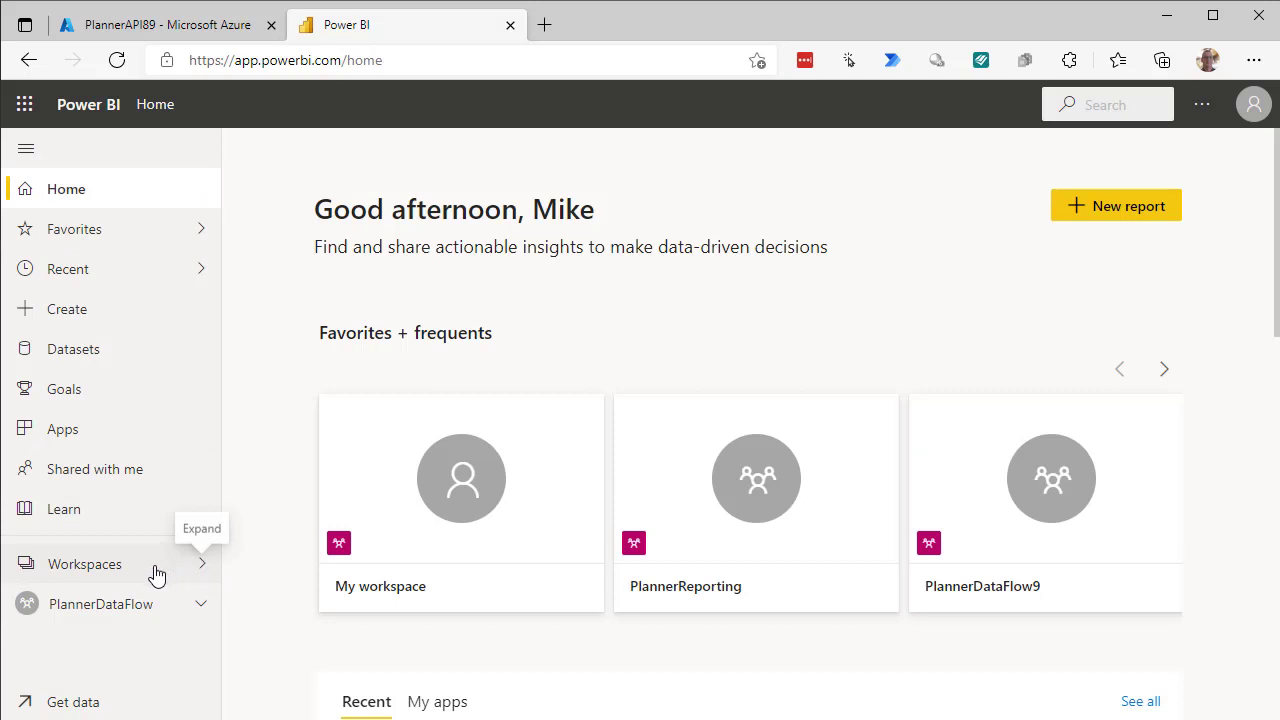
Create and save a new Power BI workspace named 'PlannerAPIv2' from the Workspaces list.
left_click(111, 574)
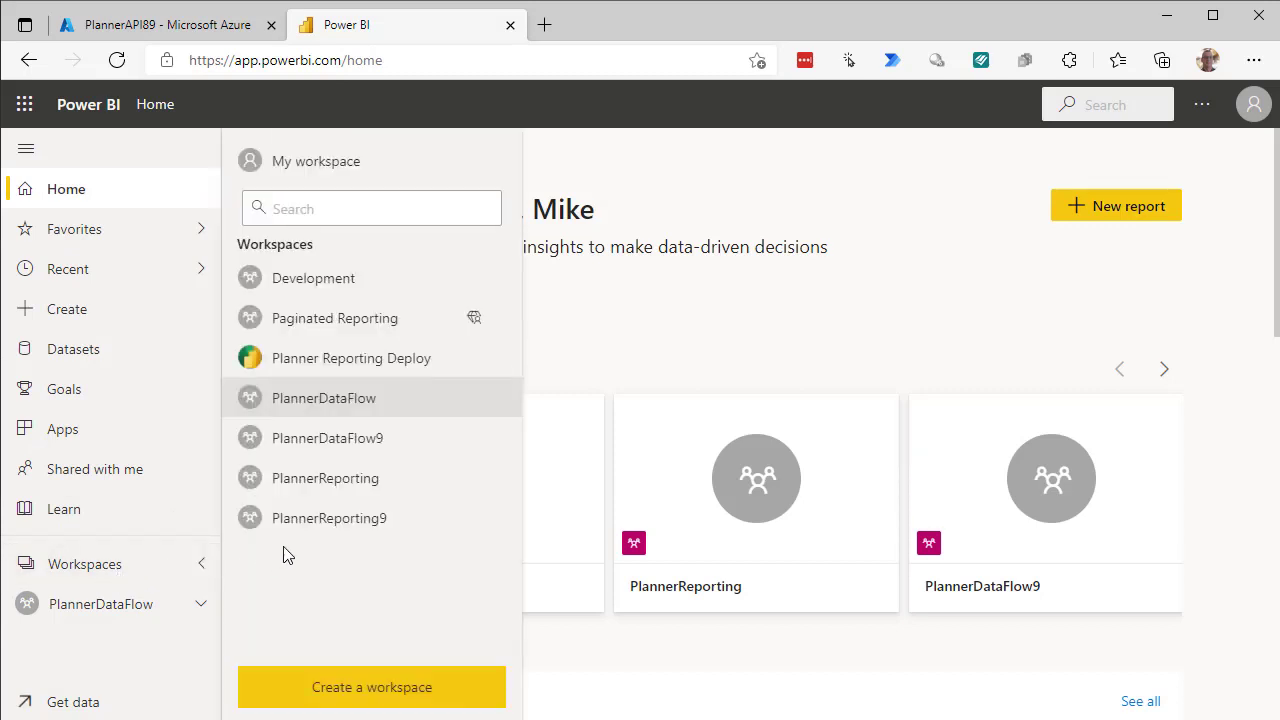
left_click(368, 690)
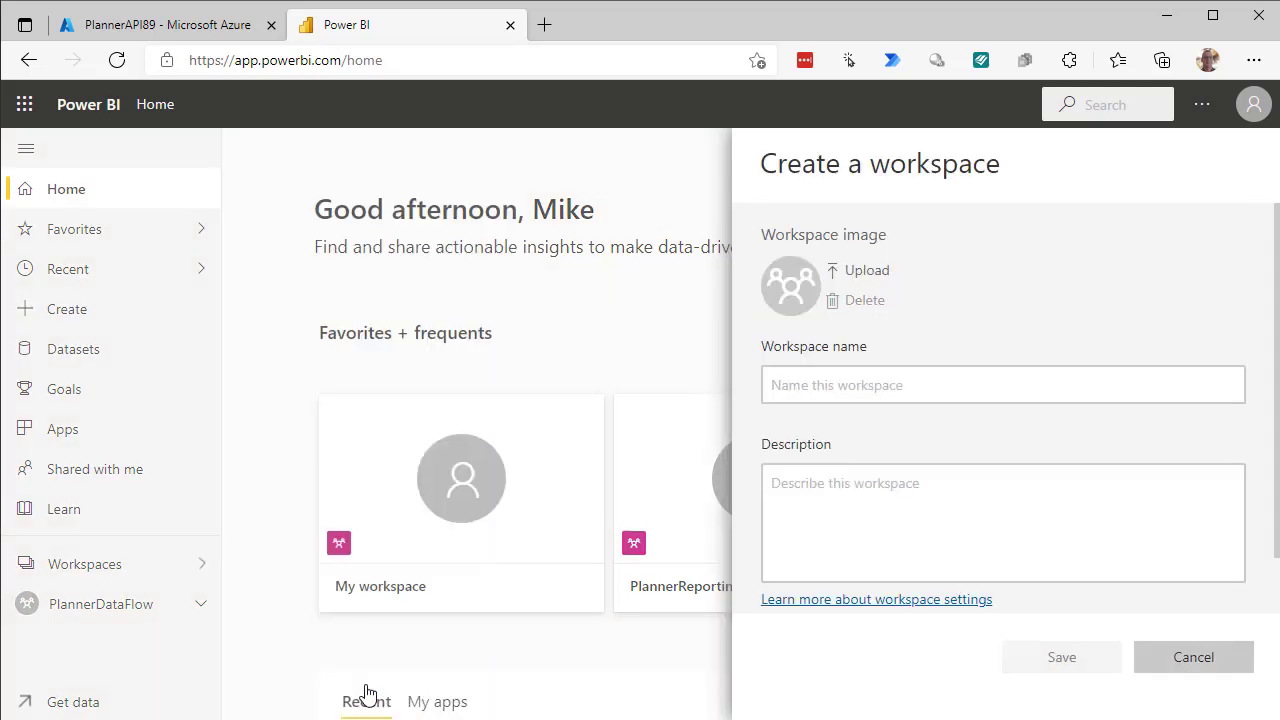
left_click(863, 384)
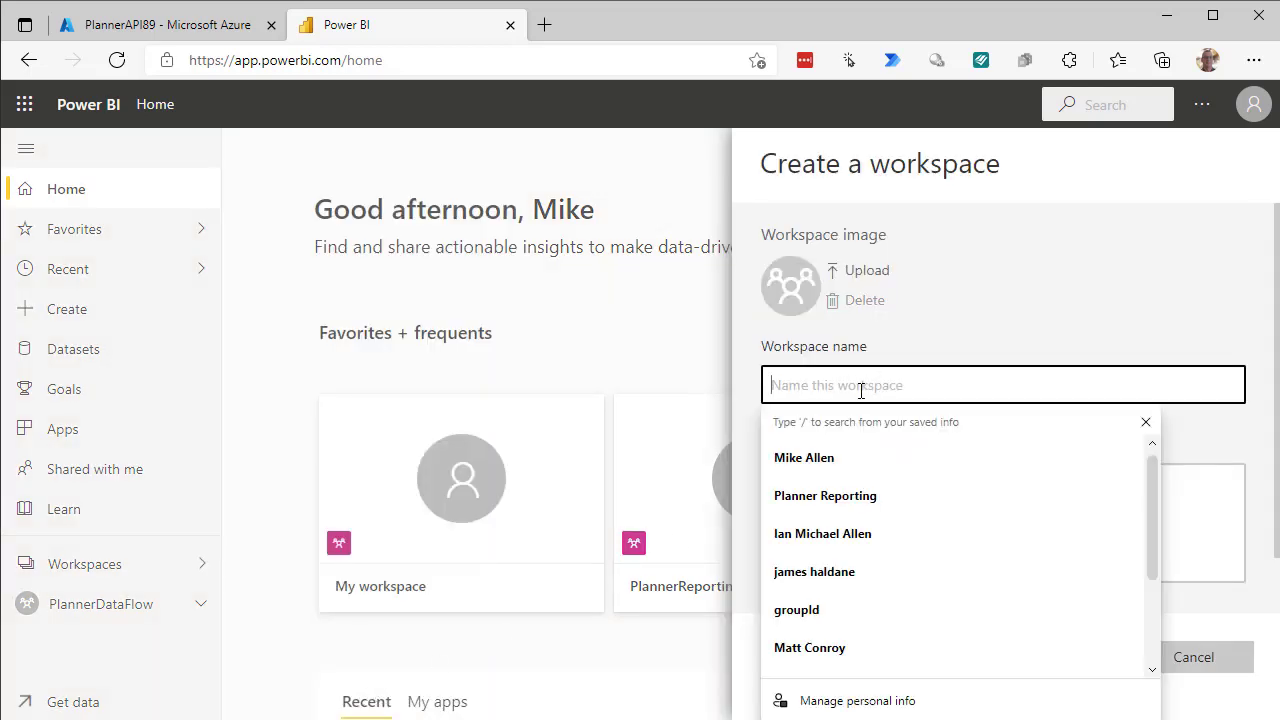
type("Pla")
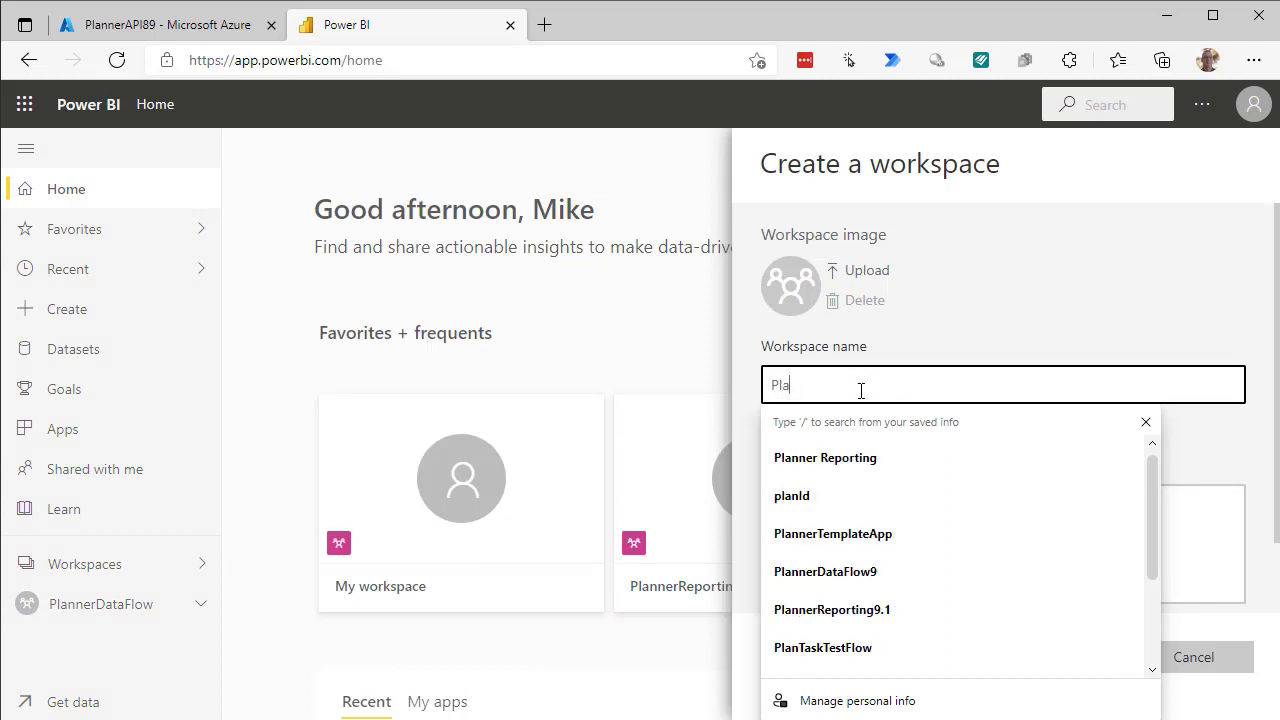
type("nnerAP")
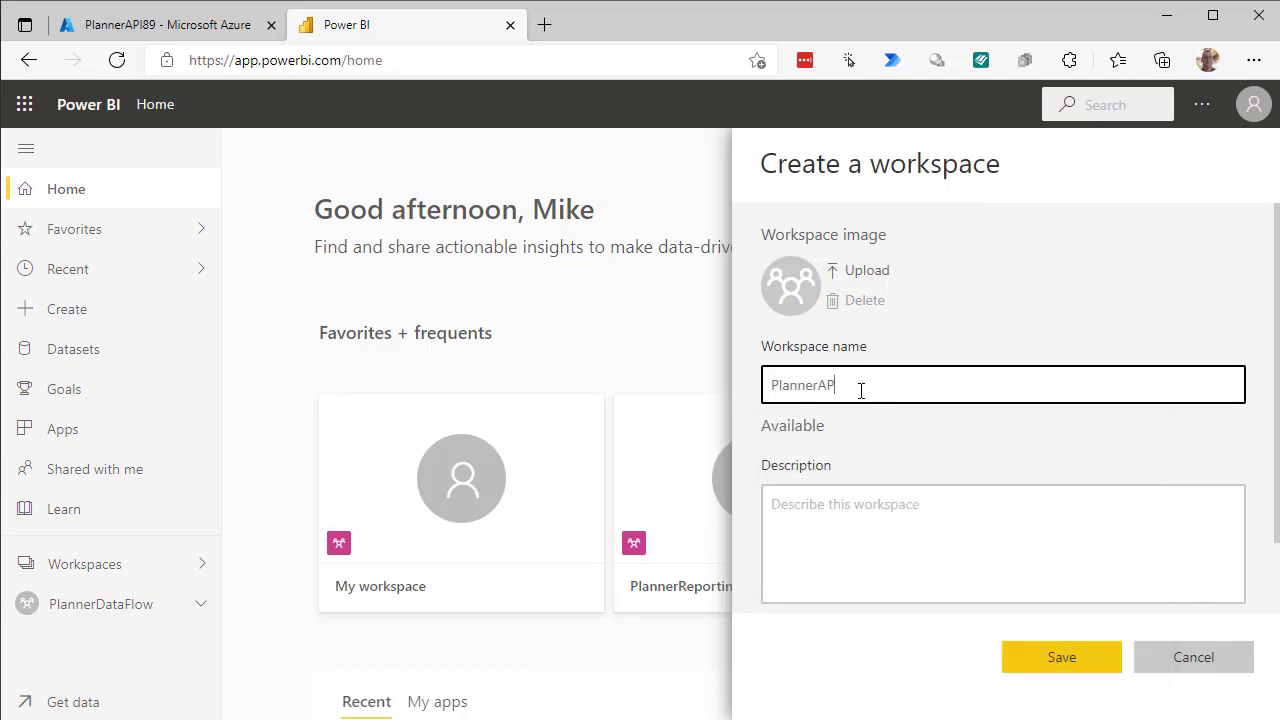
type("Iv2")
left_click(1040, 665)
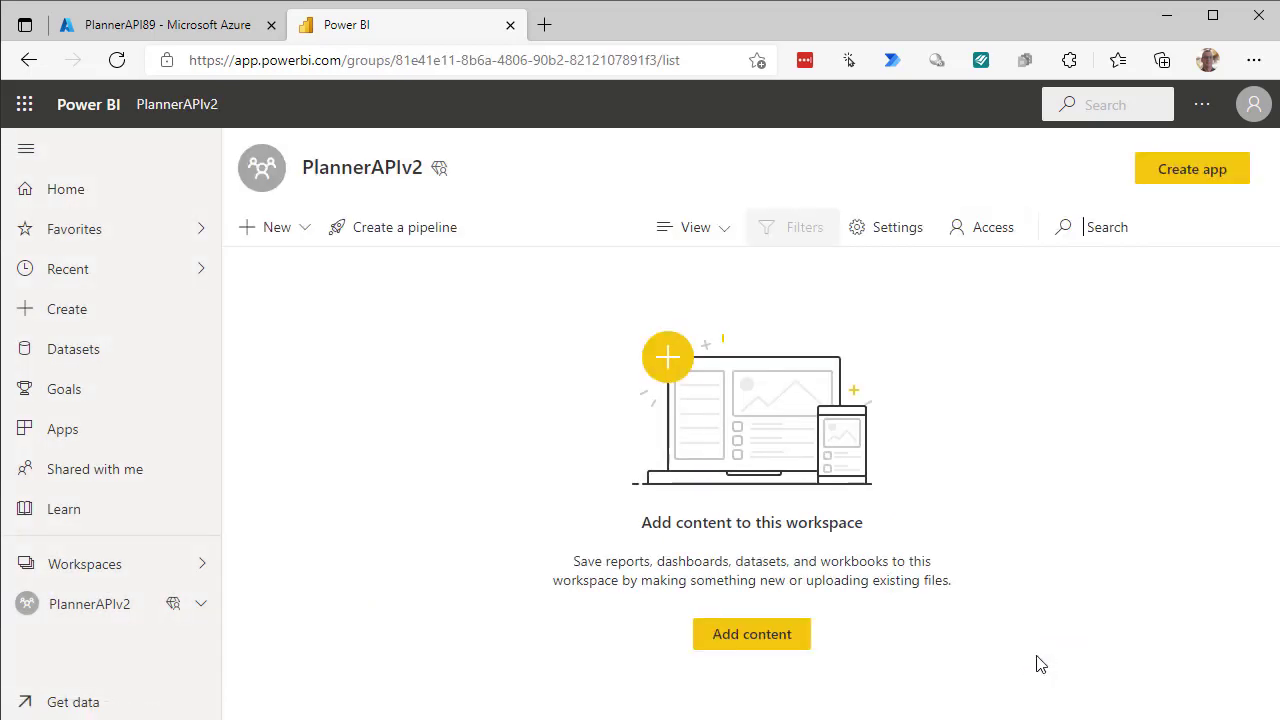
Import PlannerFlow89.json as a dataflow model via Add content > Dataflows > Import model.
left_click(739, 640)
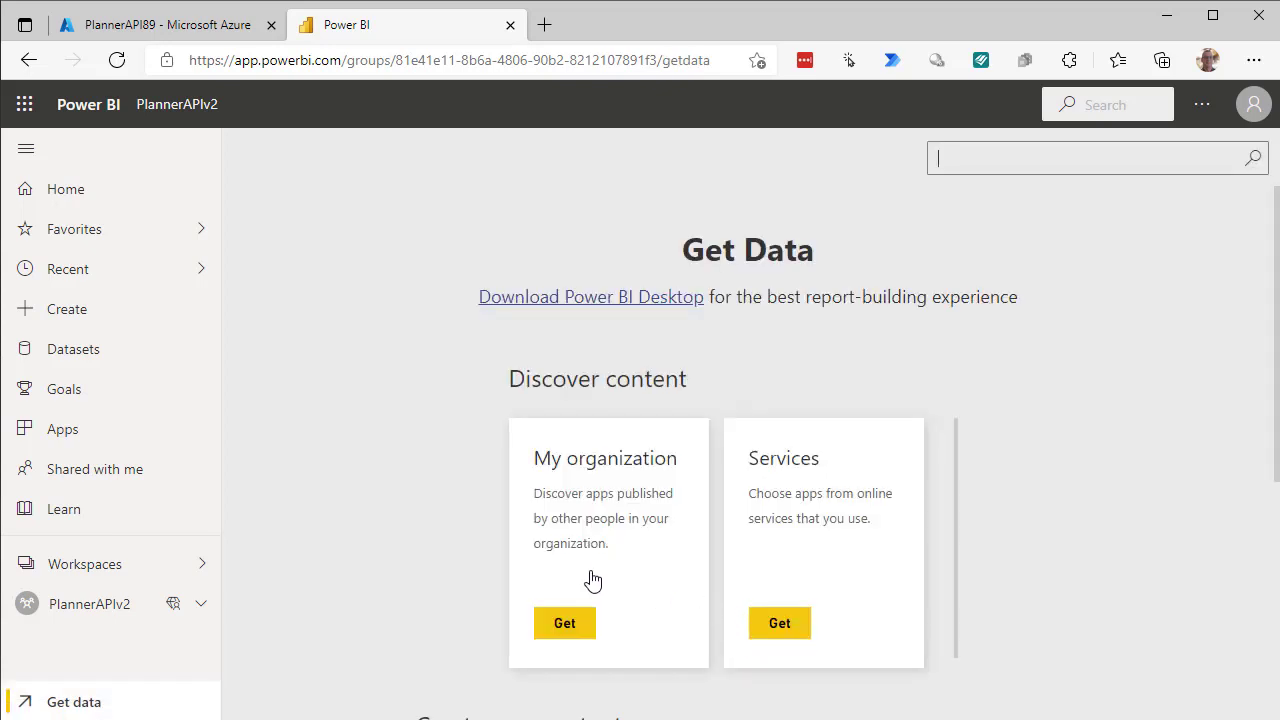
scroll(1067, 493, "down", 4)
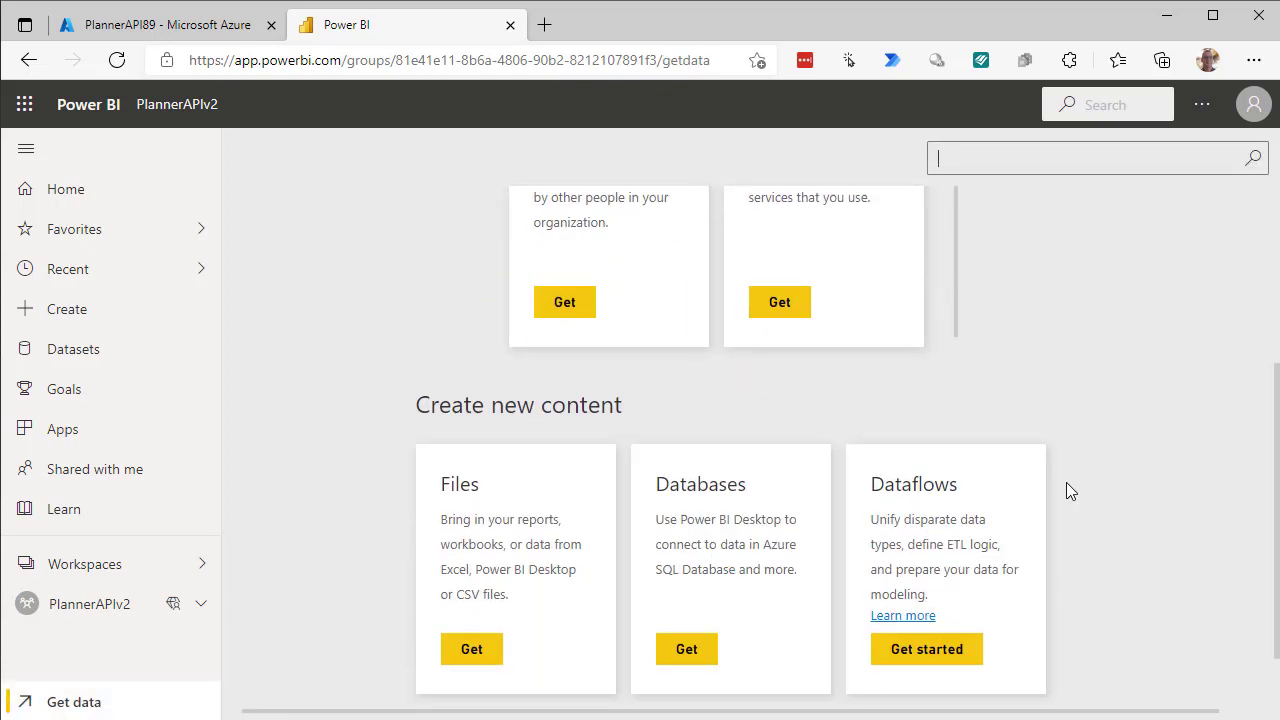
left_click(918, 571)
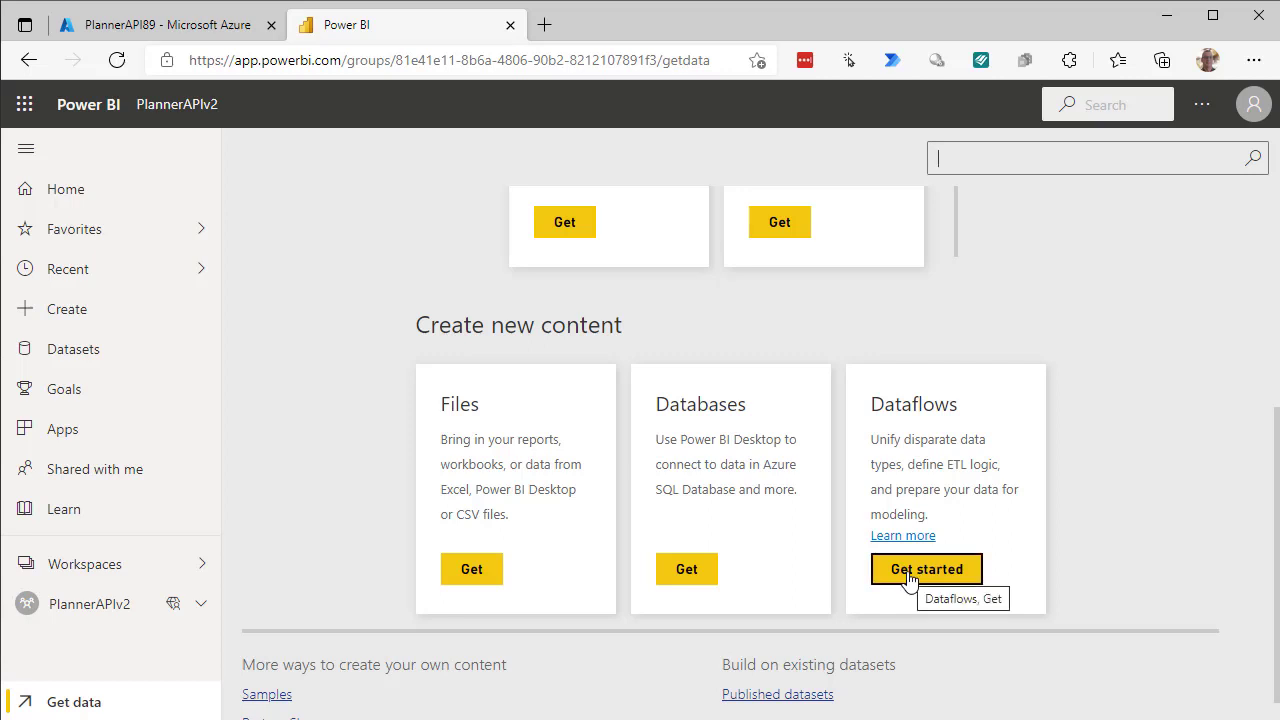
left_click(909, 578)
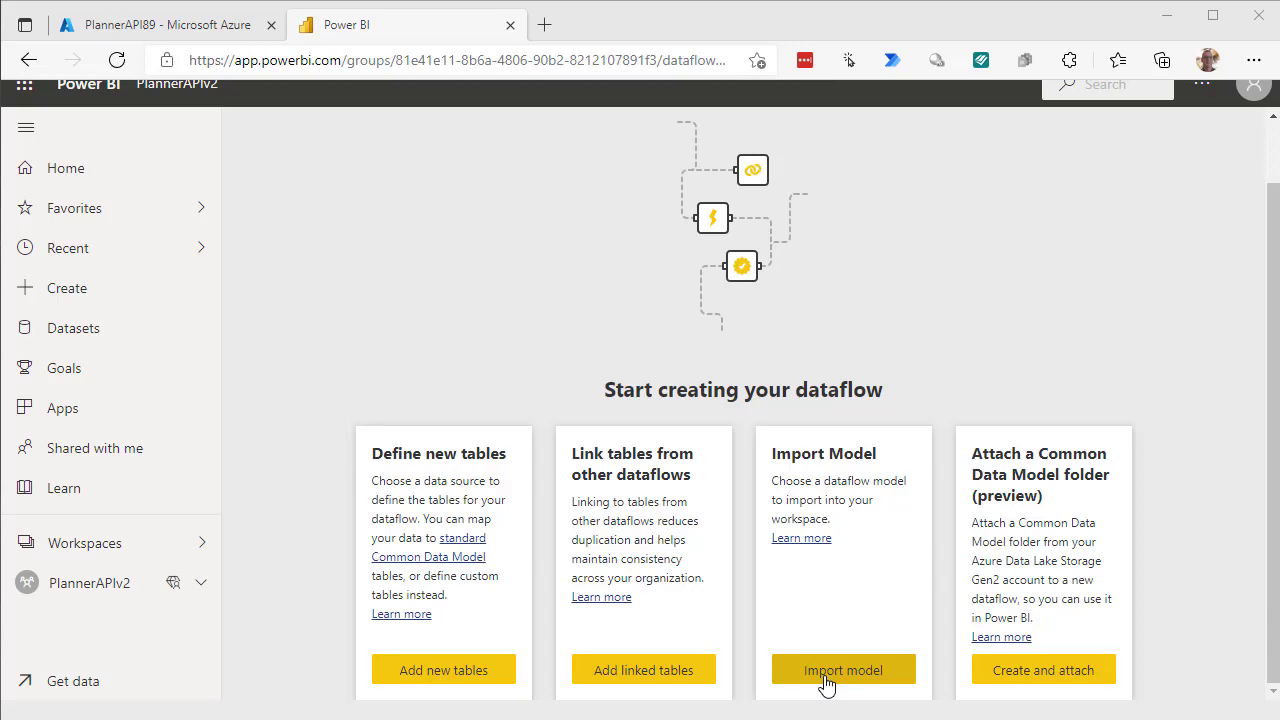
left_click(826, 683)
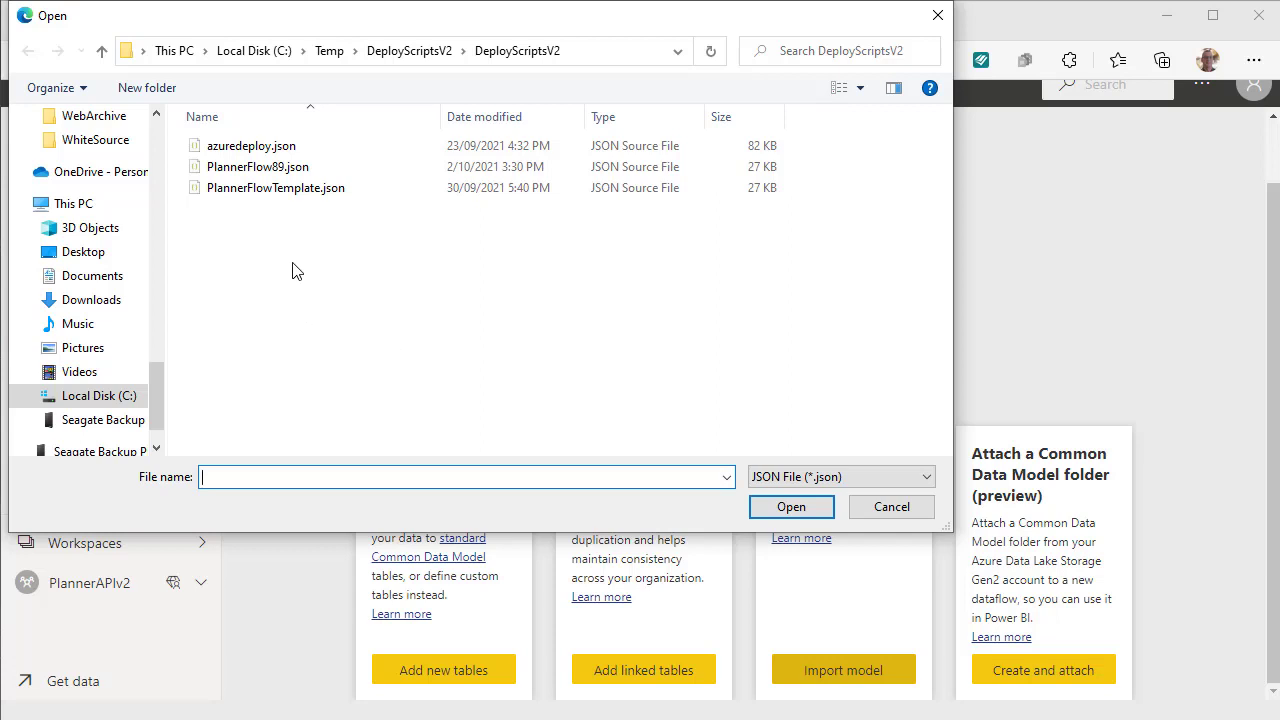
left_click(263, 170)
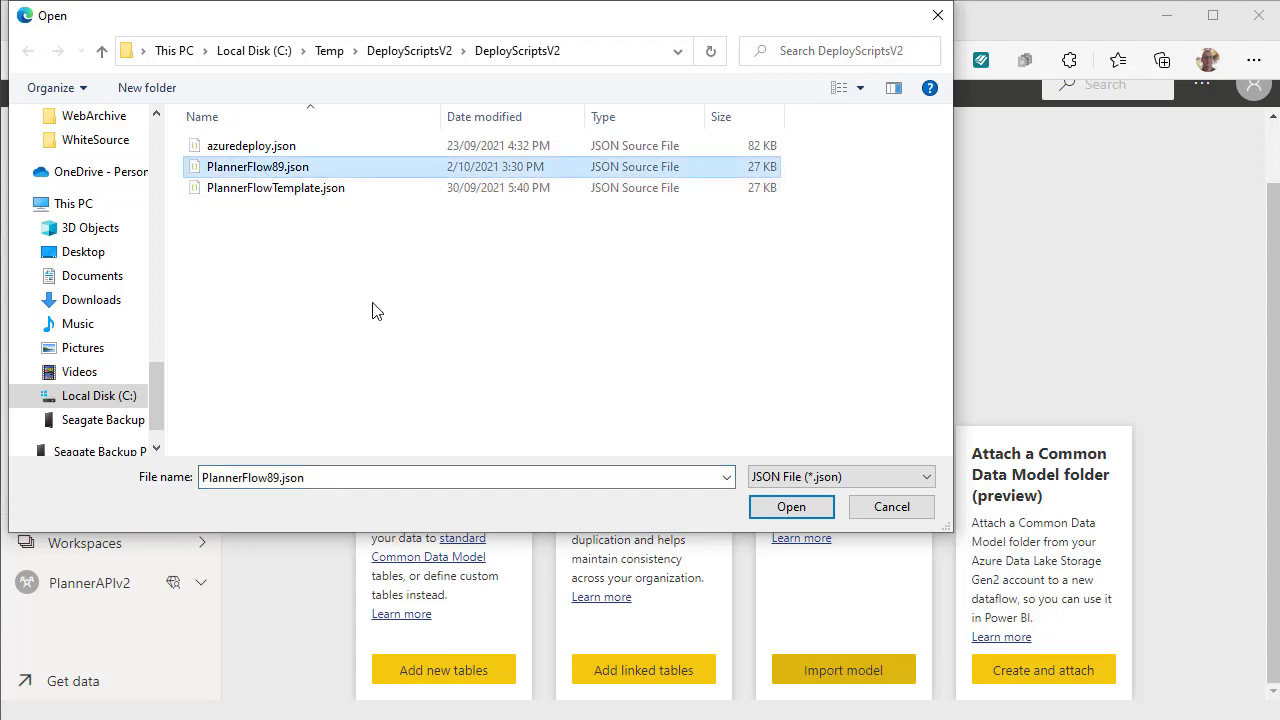
left_click(785, 515)
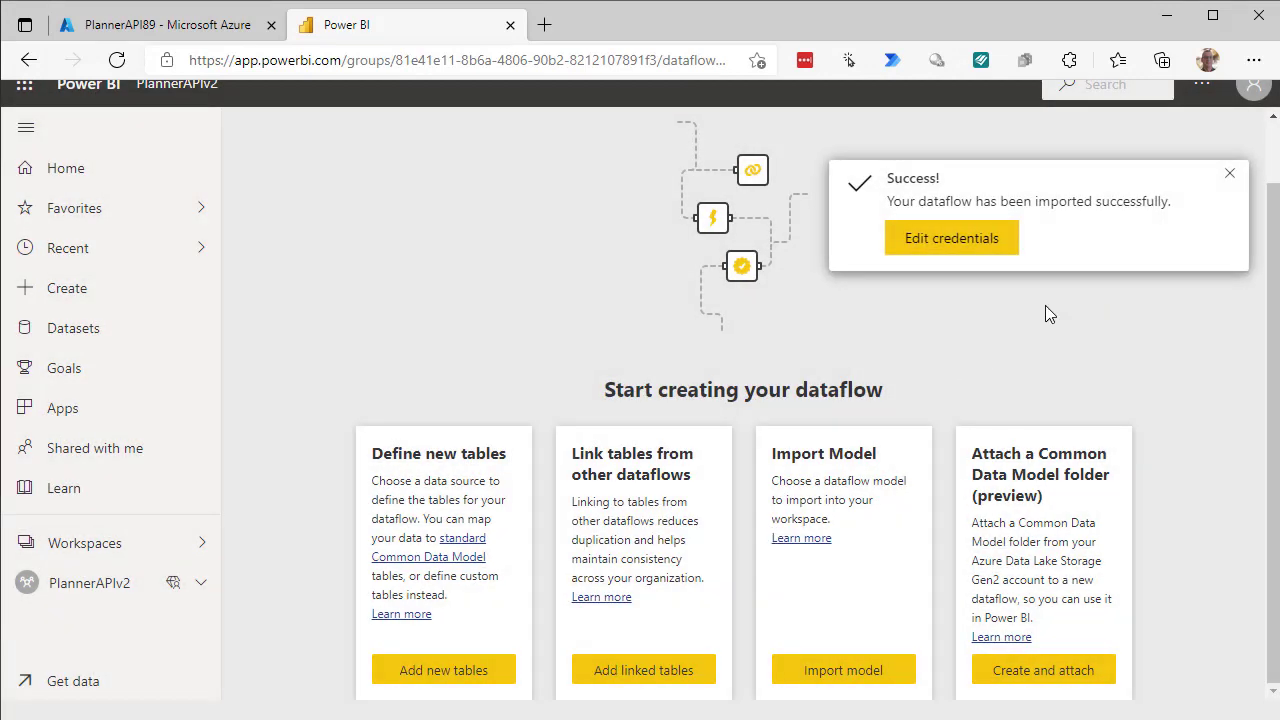
left_click(1230, 180)
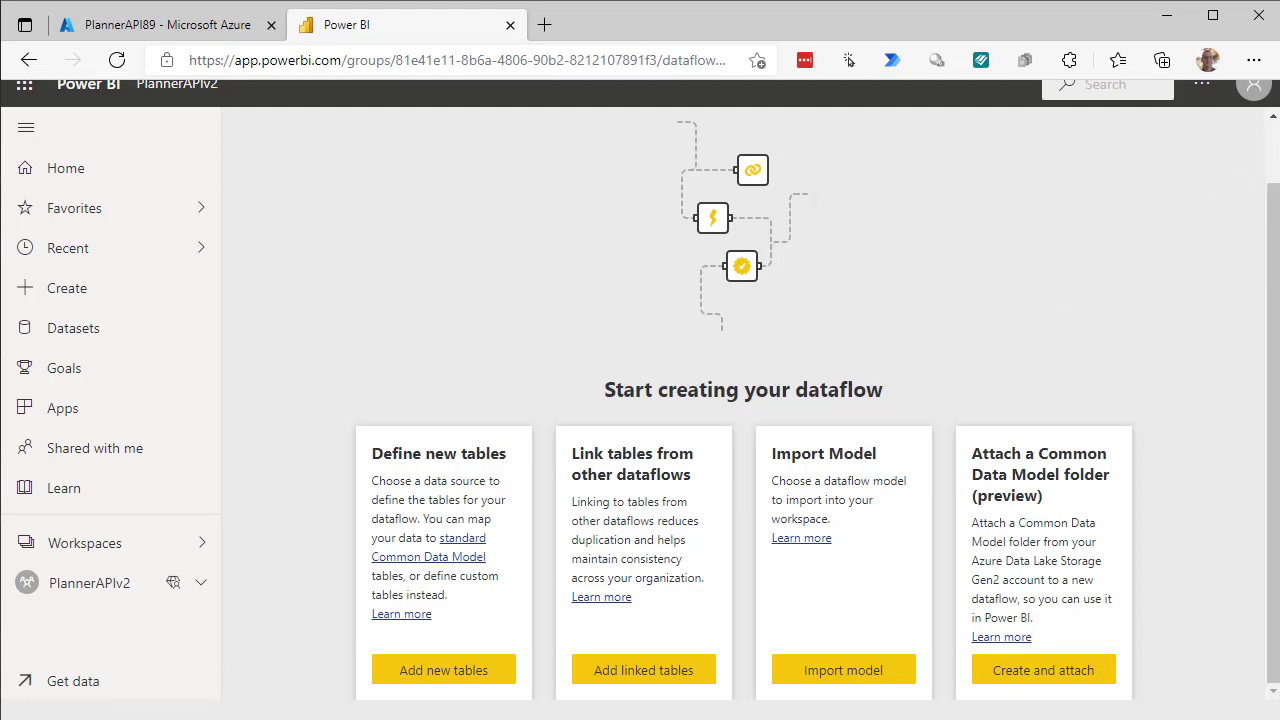
Open the PlannerFlow dataflow in the PlannerAPIv2 workspace for editing.
left_click(96, 594)
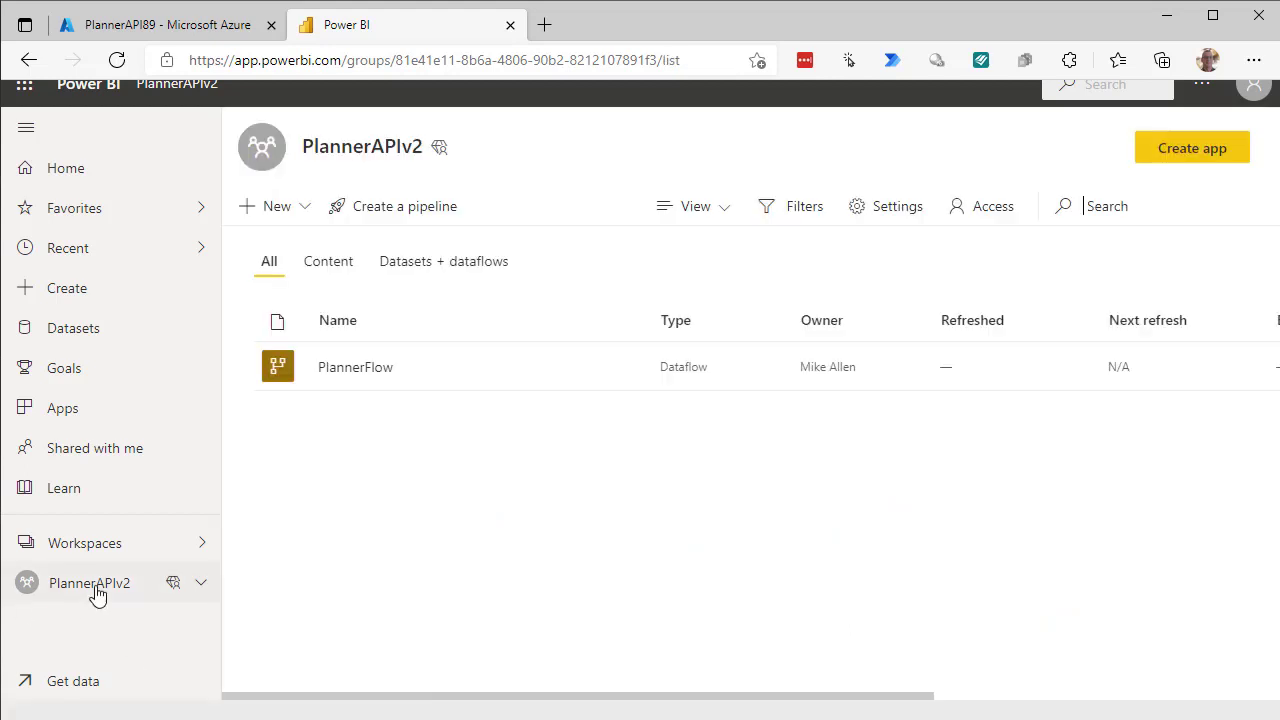
mouse_move(571, 374)
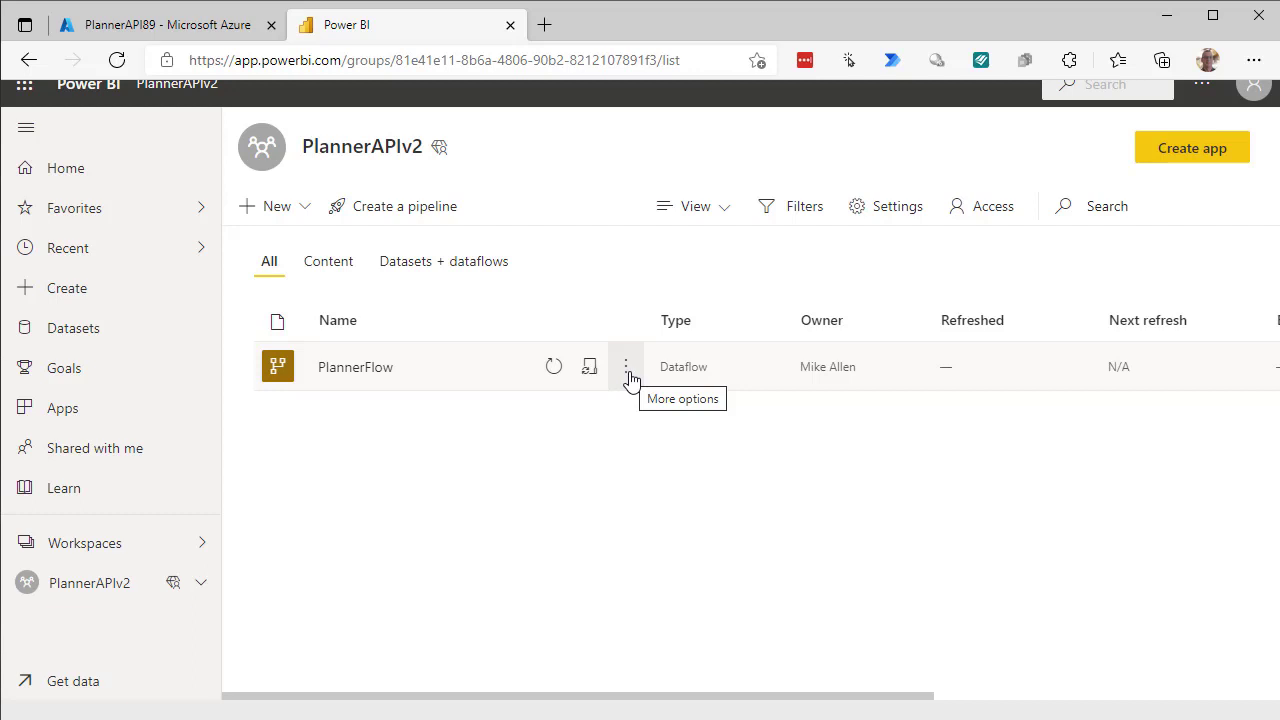
left_click(628, 376)
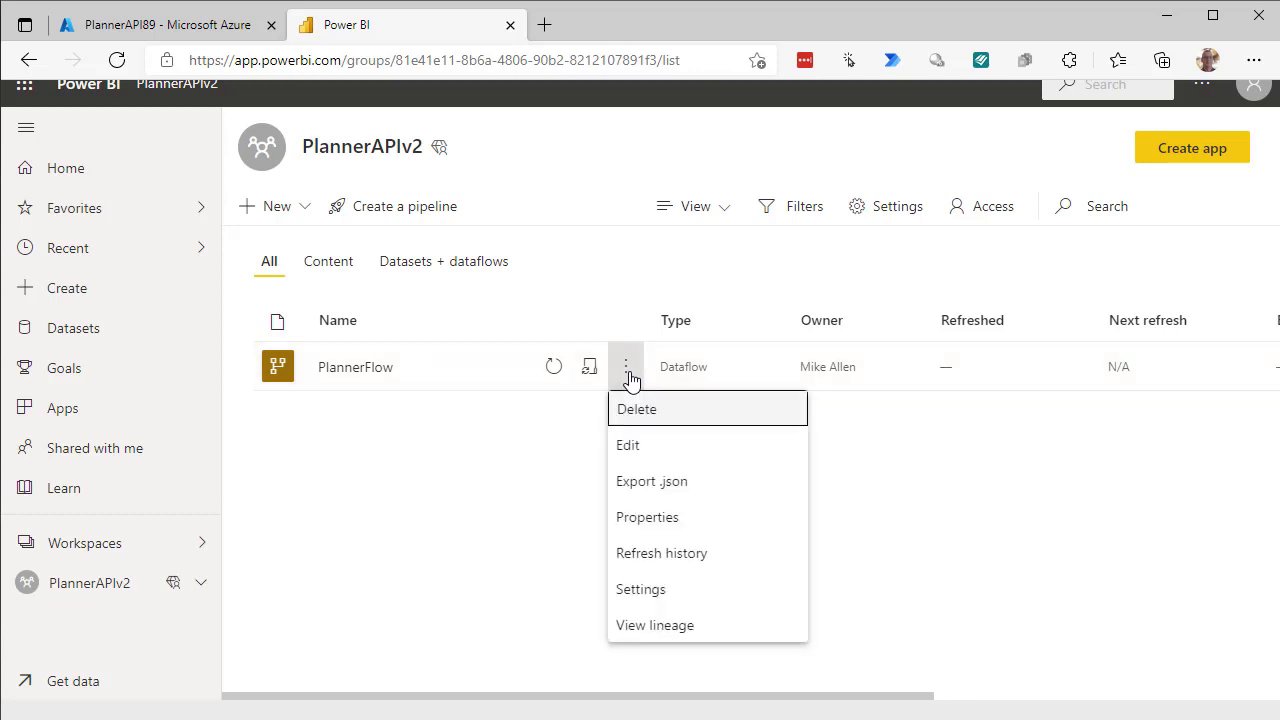
left_click(623, 458)
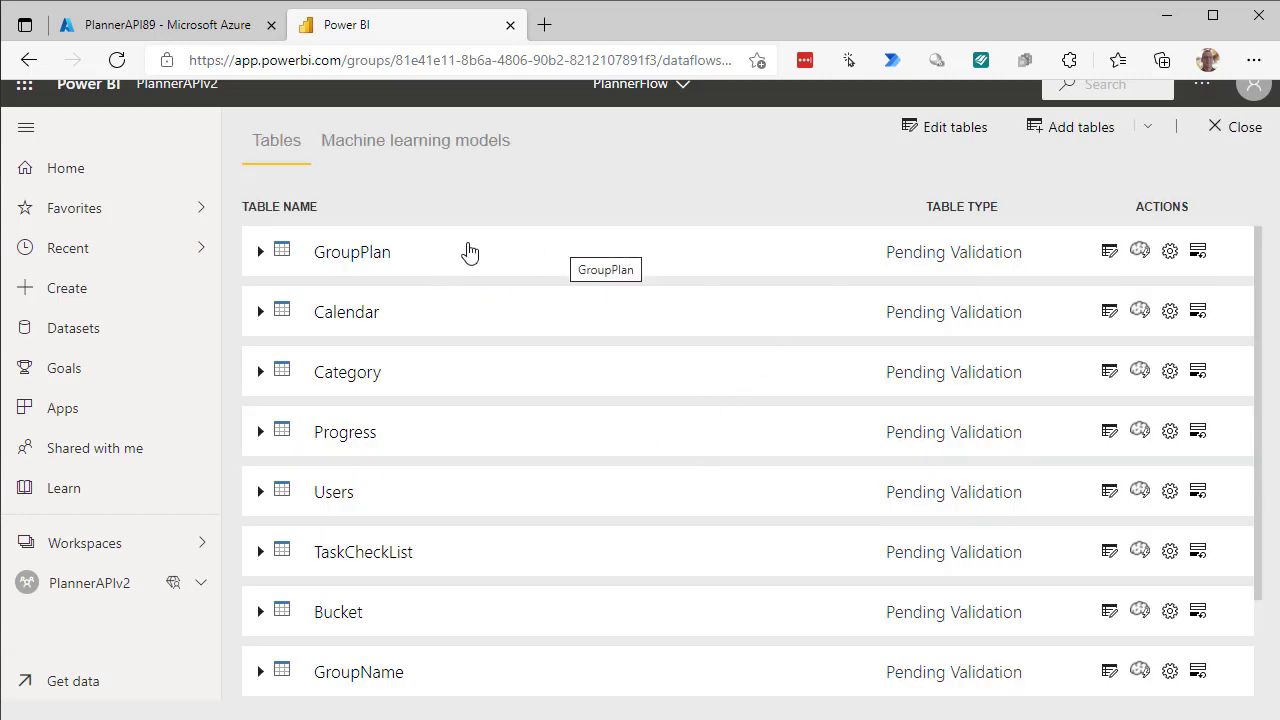
Edit the tables and configure the GroupPlan query's API connection with Anonymous authentication.
left_click(950, 133)
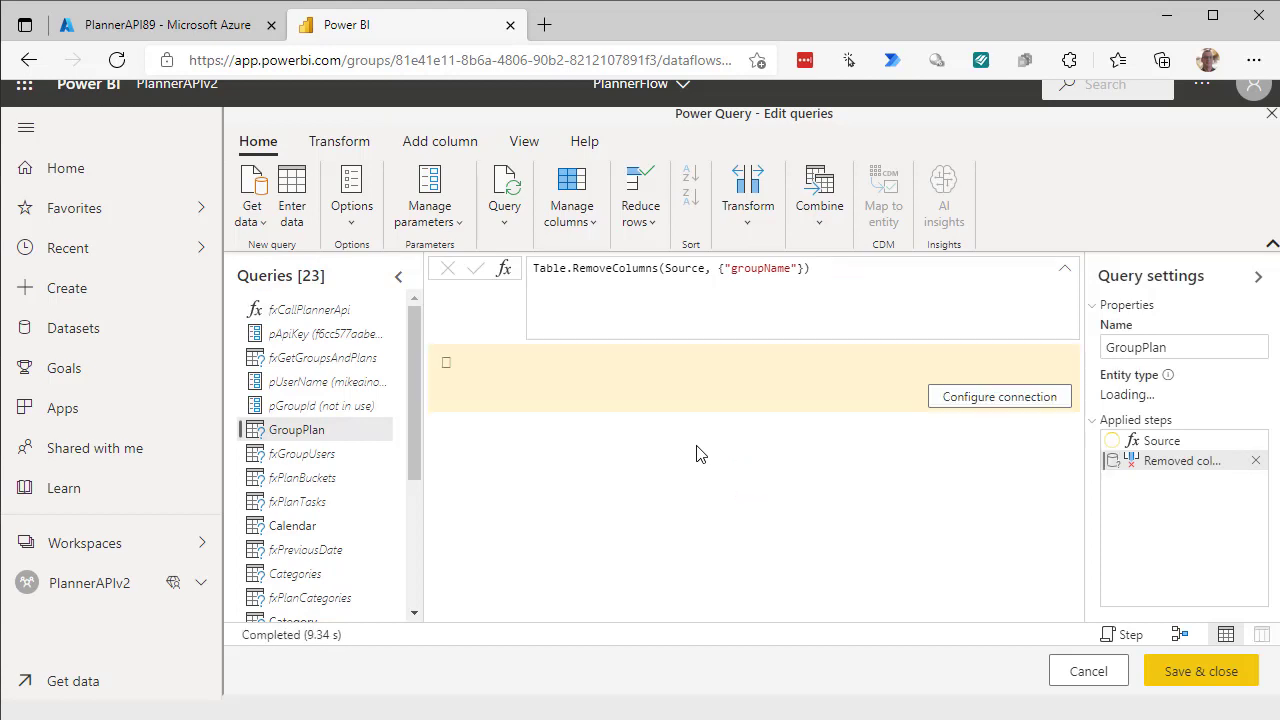
left_click(960, 399)
left_click(864, 502)
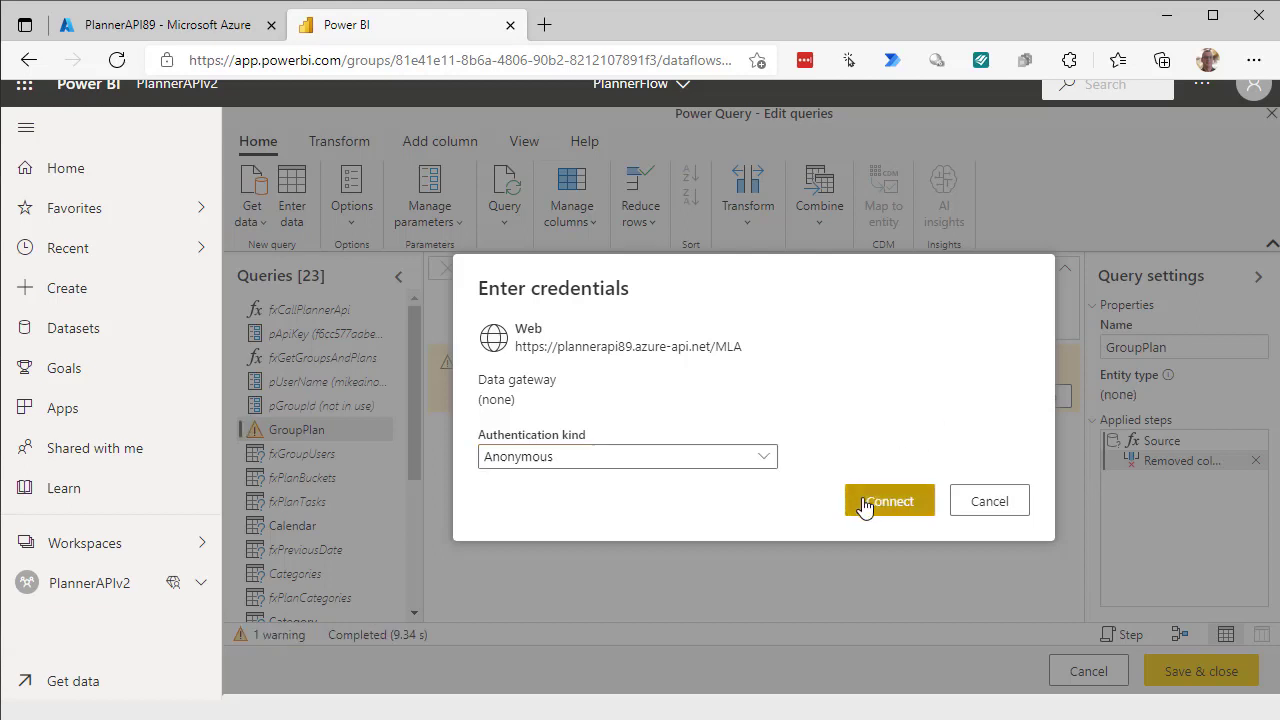
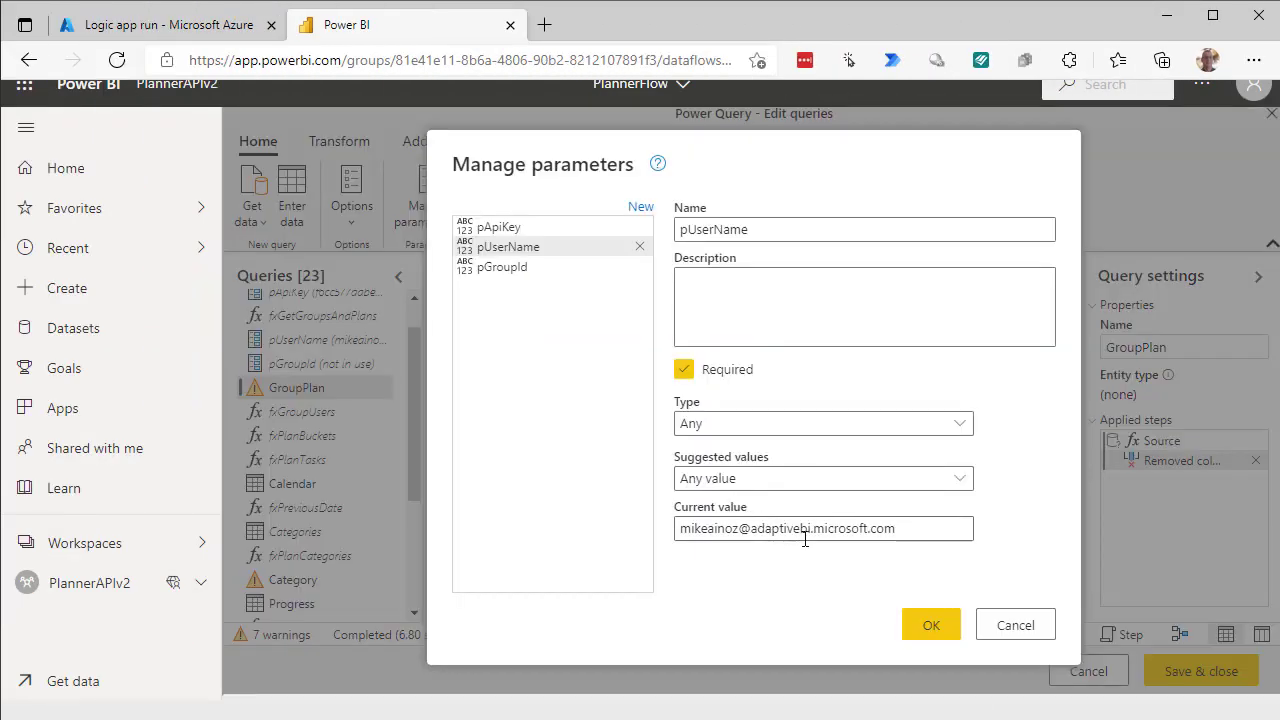
Add the missing '.on' domain part to pUserName's current value and reload the queries.
left_click(814, 534)
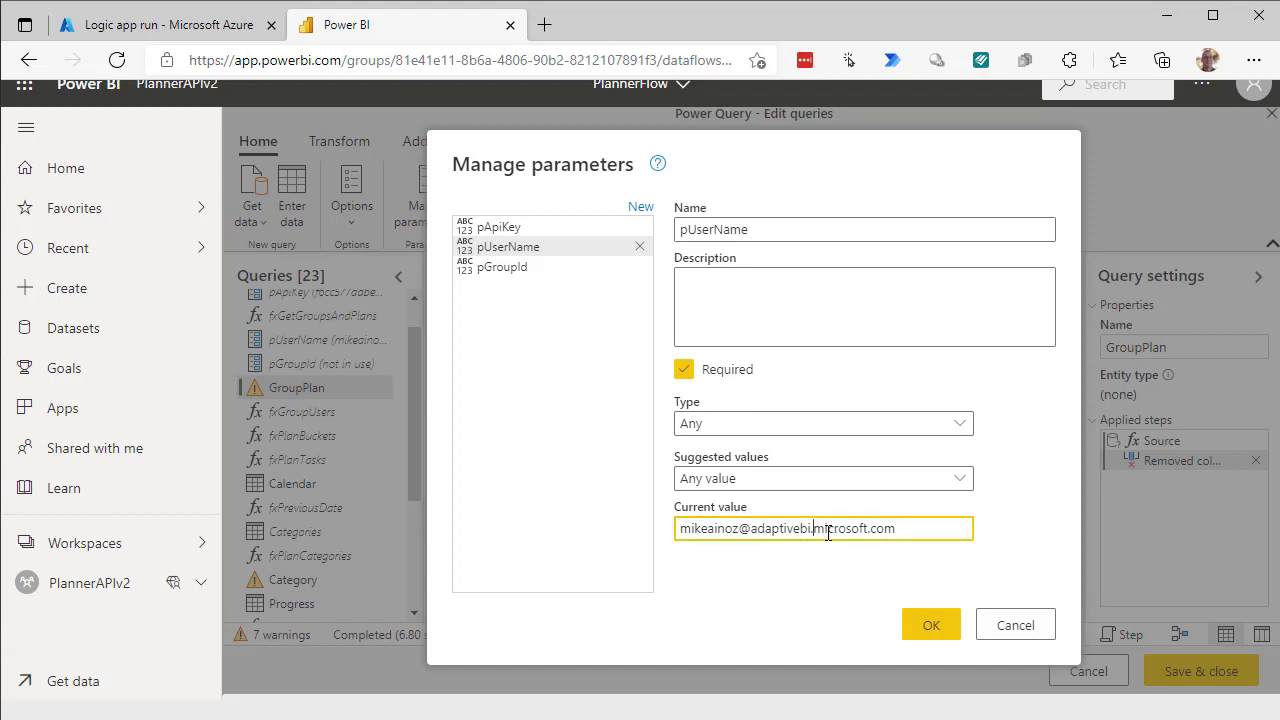
type(".on")
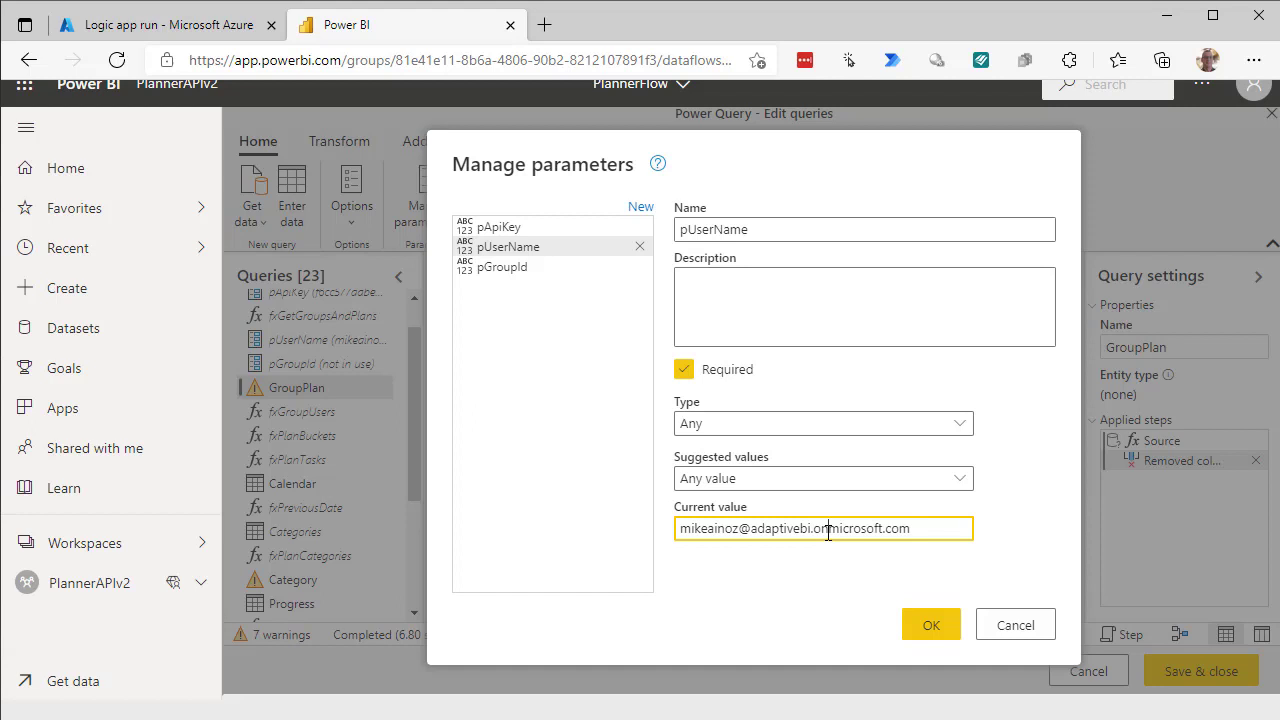
left_click(935, 642)
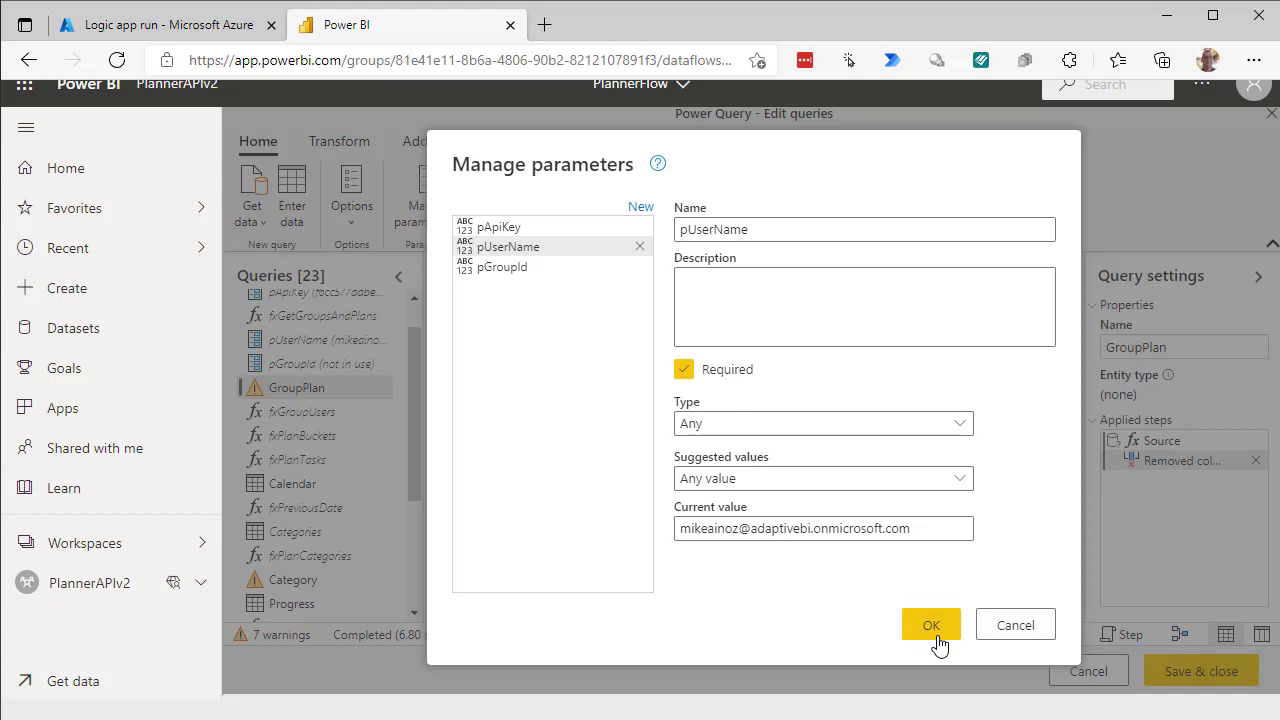
left_click(931, 626)
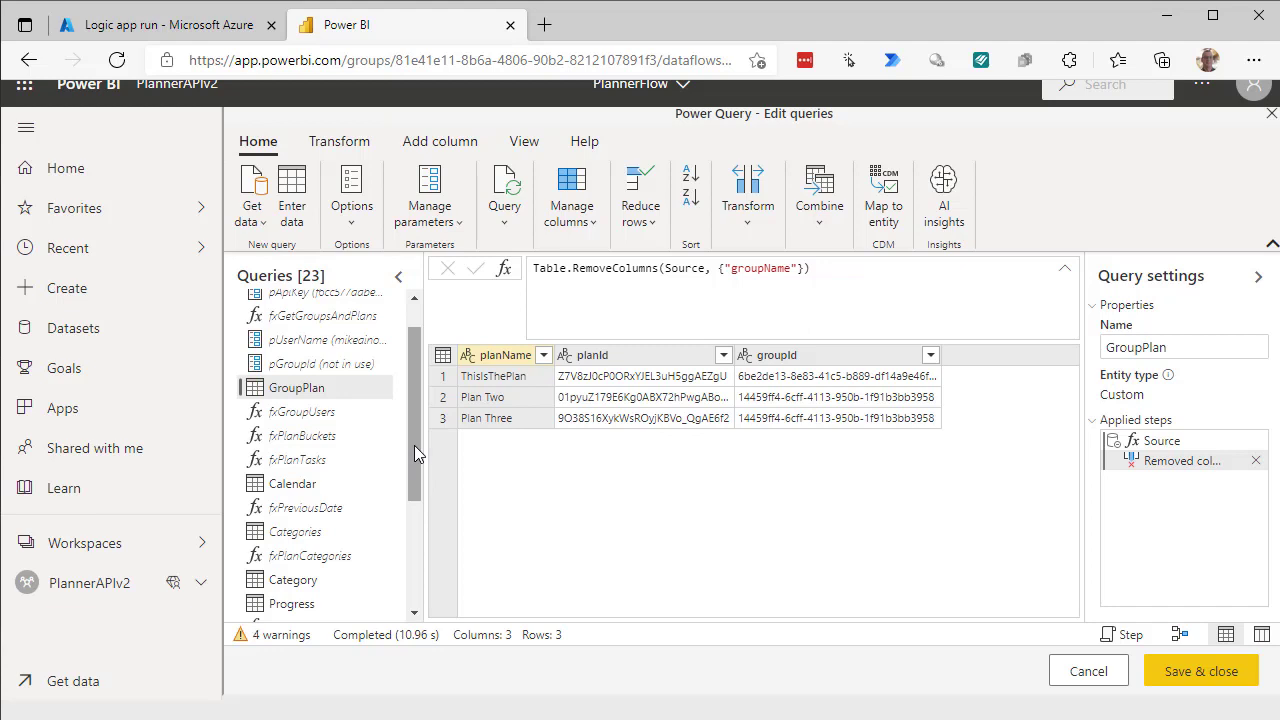
left_click_drag(414, 445, 417, 568)
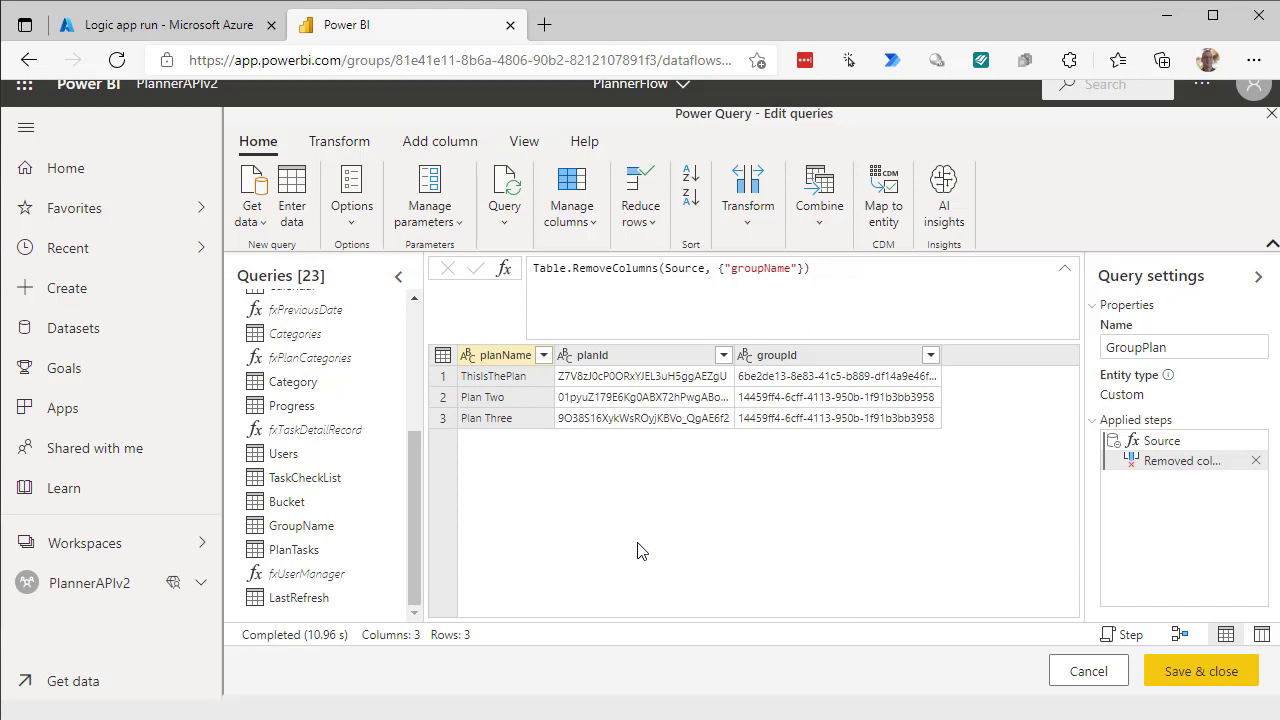
Save and close PlannerFlow, start an immediate refresh, and open its schedule settings.
left_click(1214, 677)
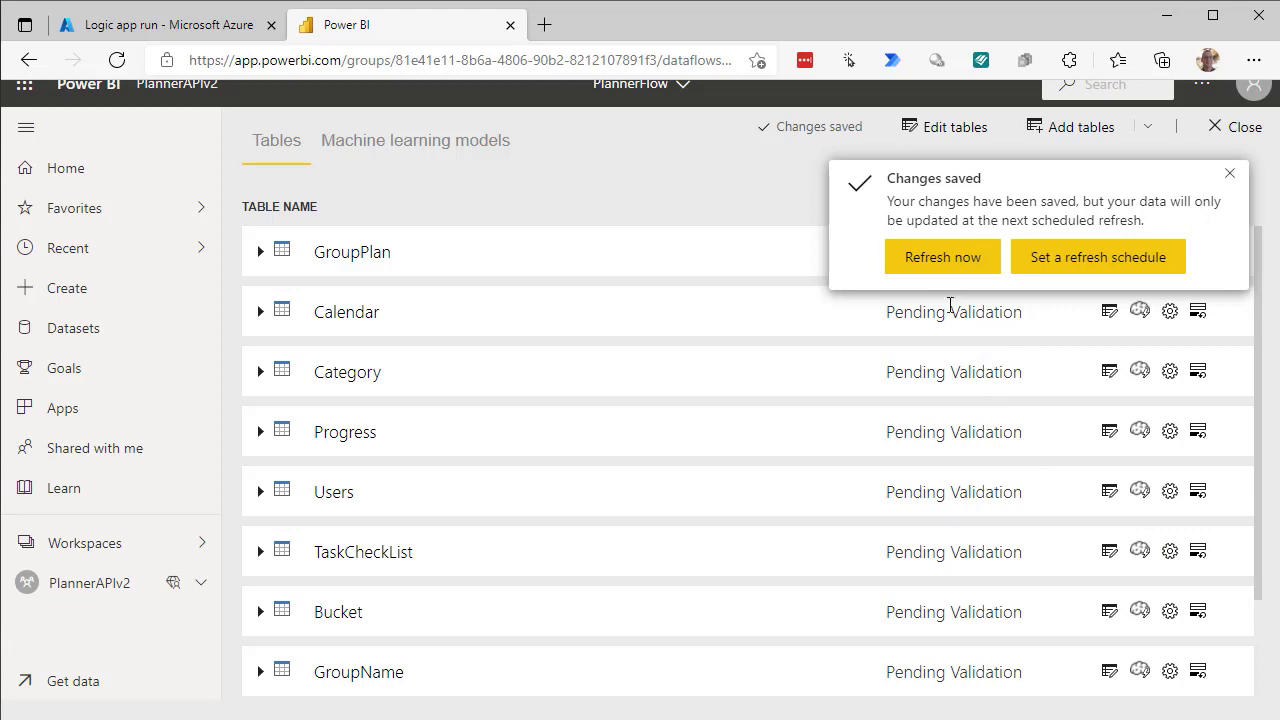
left_click(958, 264)
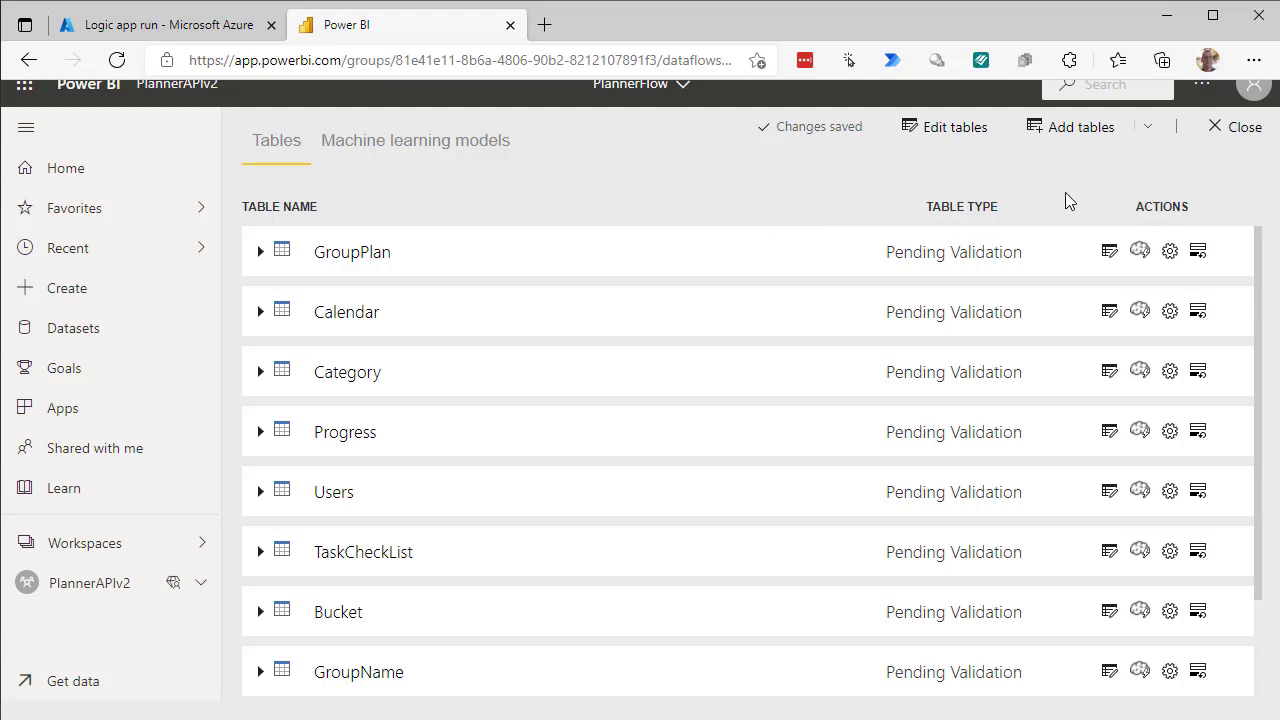
left_click(1215, 137)
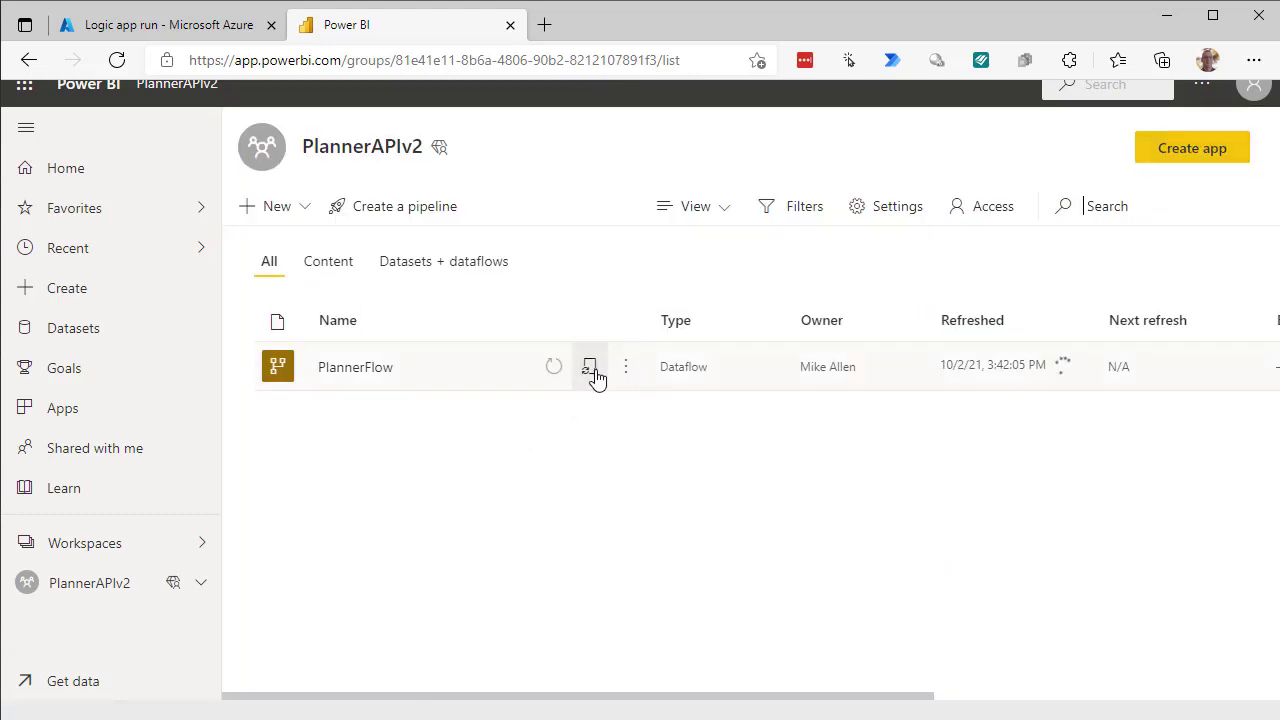
left_click(590, 368)
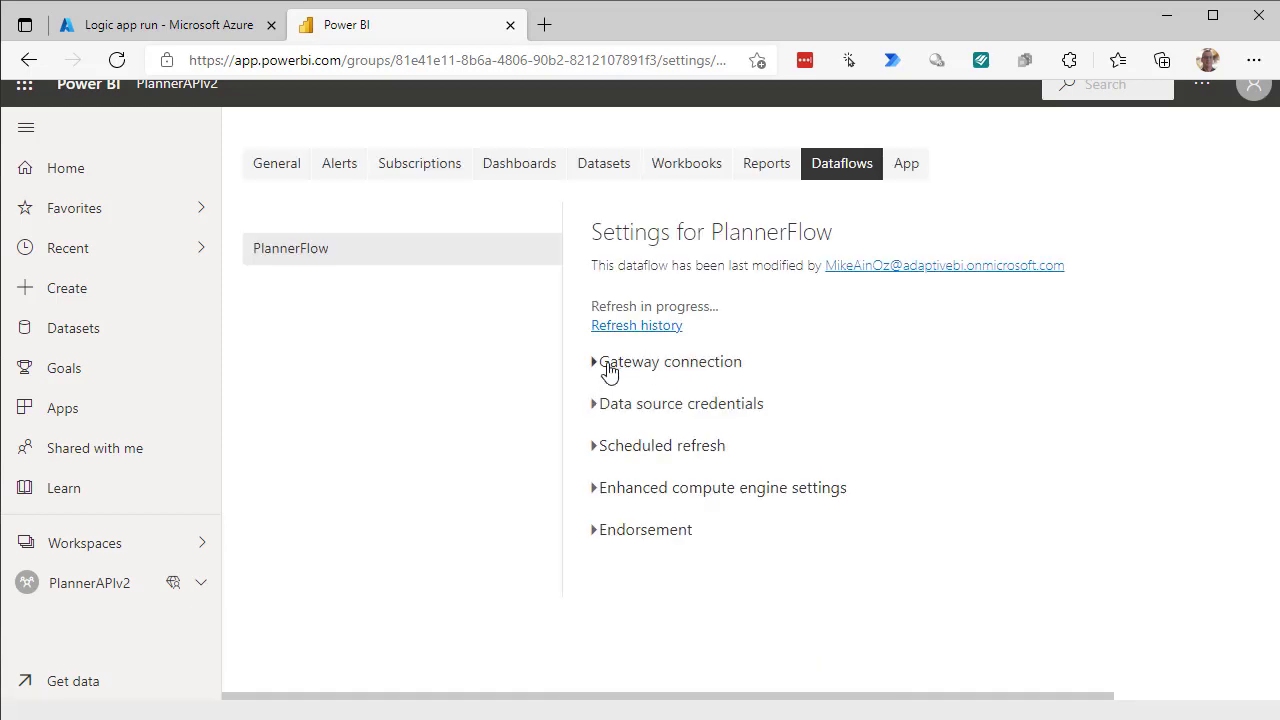
Expand Scheduled refresh for PlannerFlow and switch it On.
left_click(593, 447)
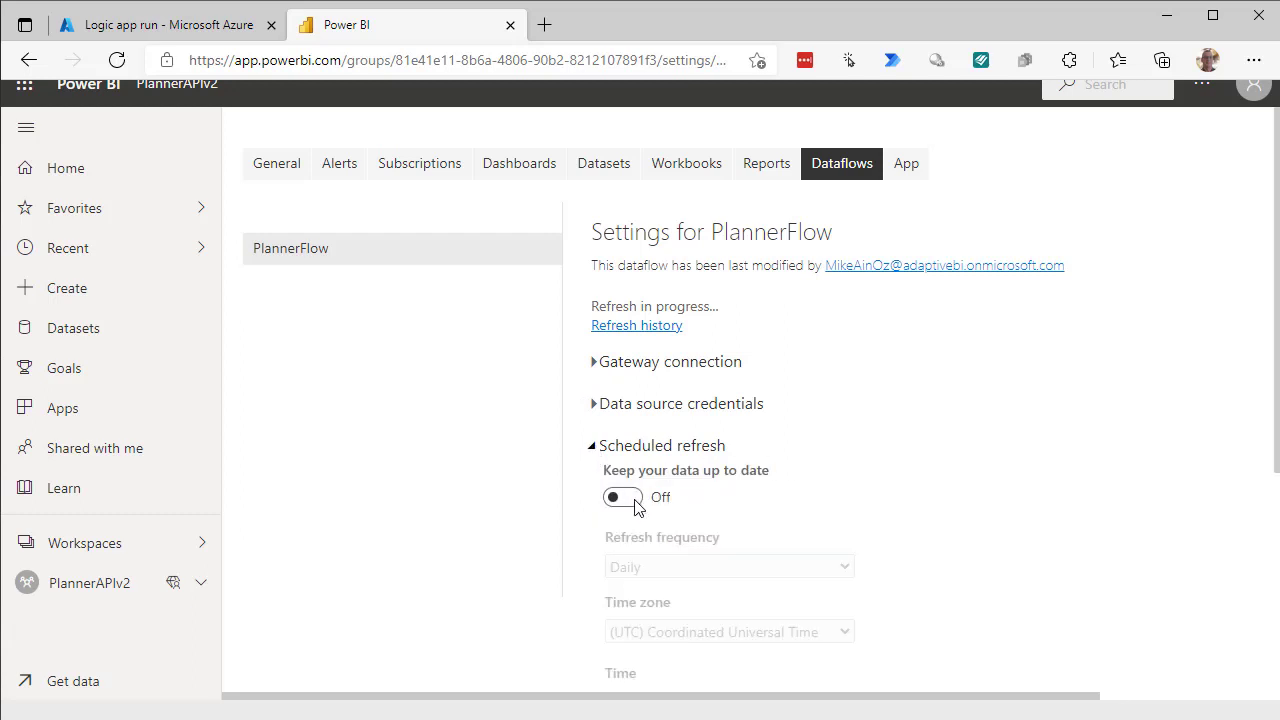
left_click(633, 505)
scroll(1011, 494, "down", 3)
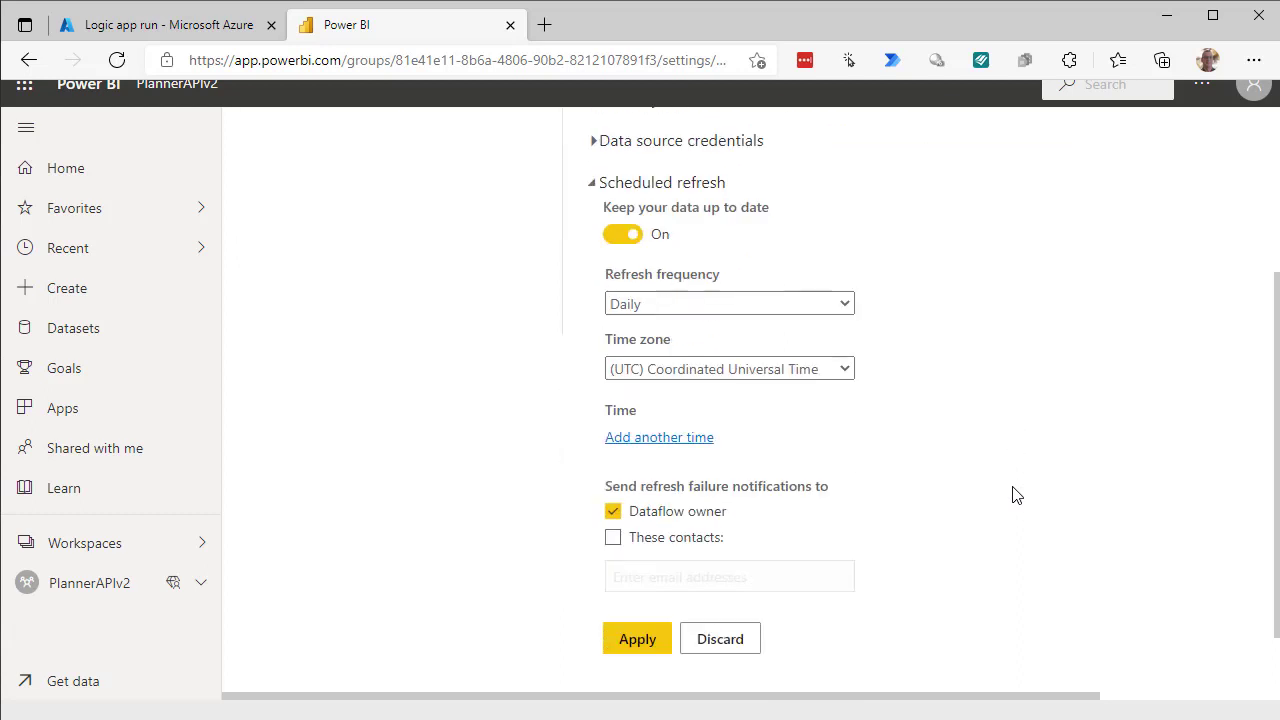
left_click(637, 640)
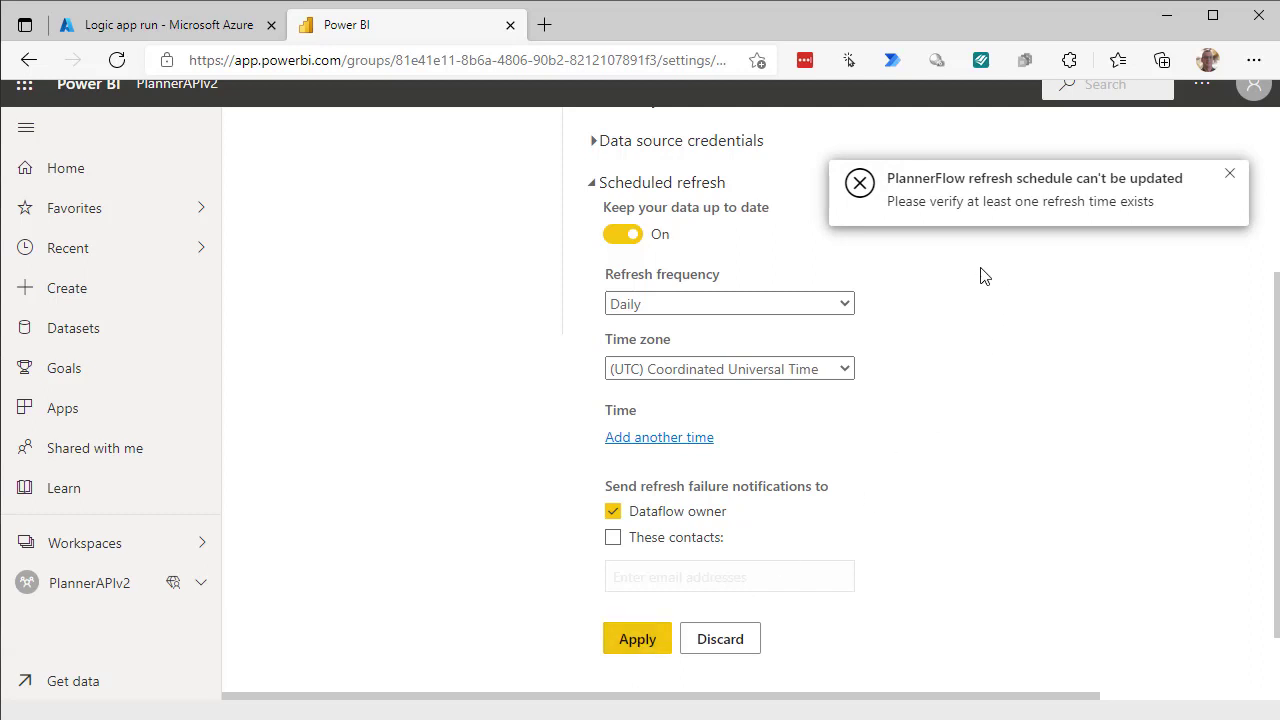
Add a daily refresh time of 6:00 AM and apply the schedule.
left_click(624, 440)
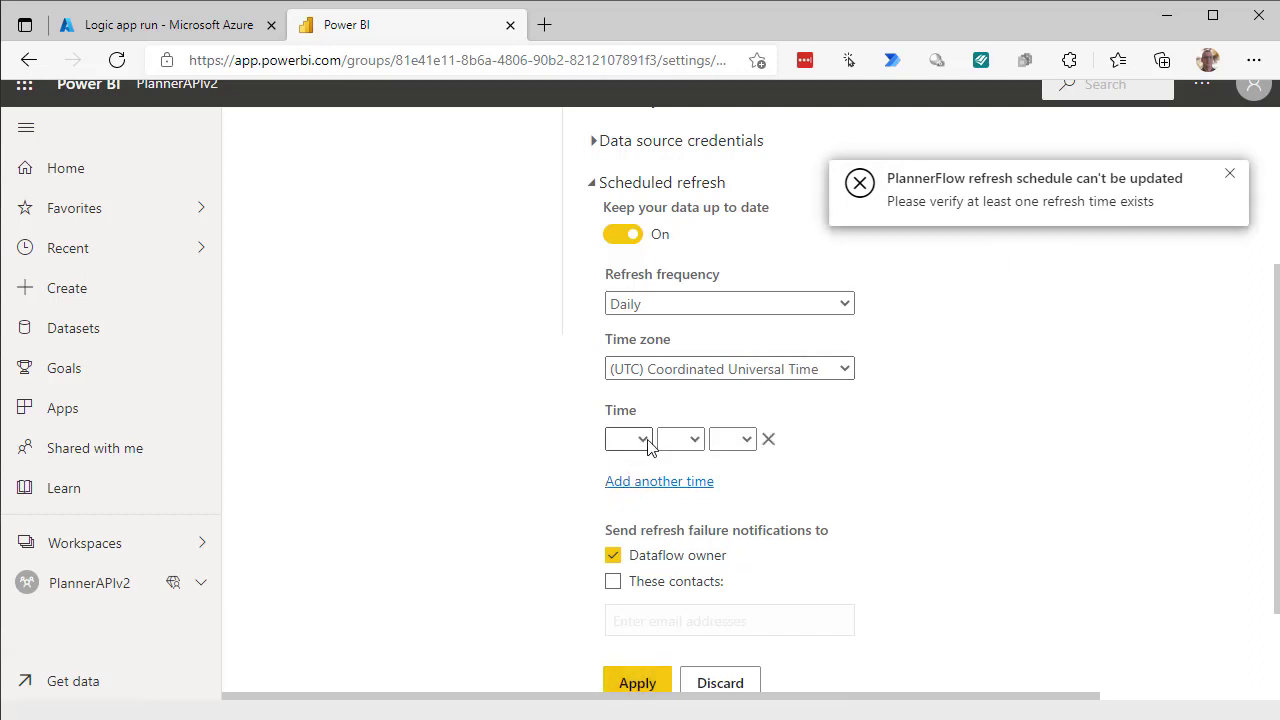
left_click(630, 440)
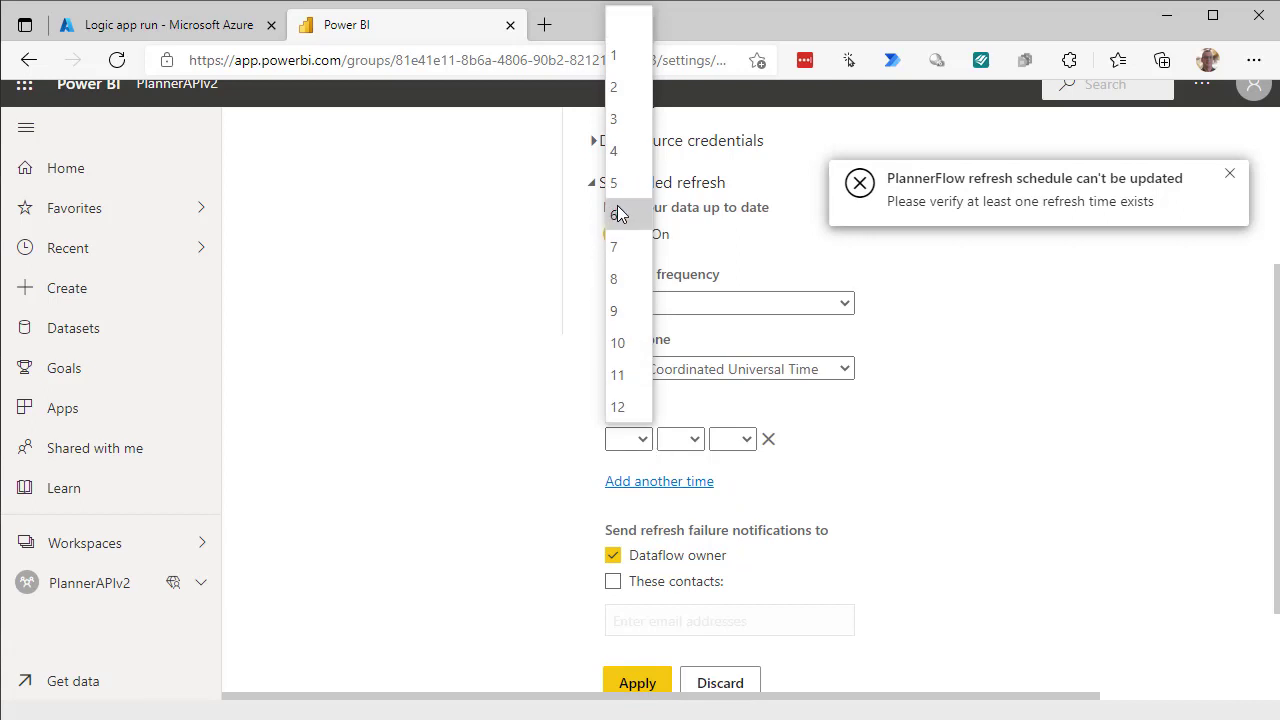
left_click(617, 214)
left_click(697, 449)
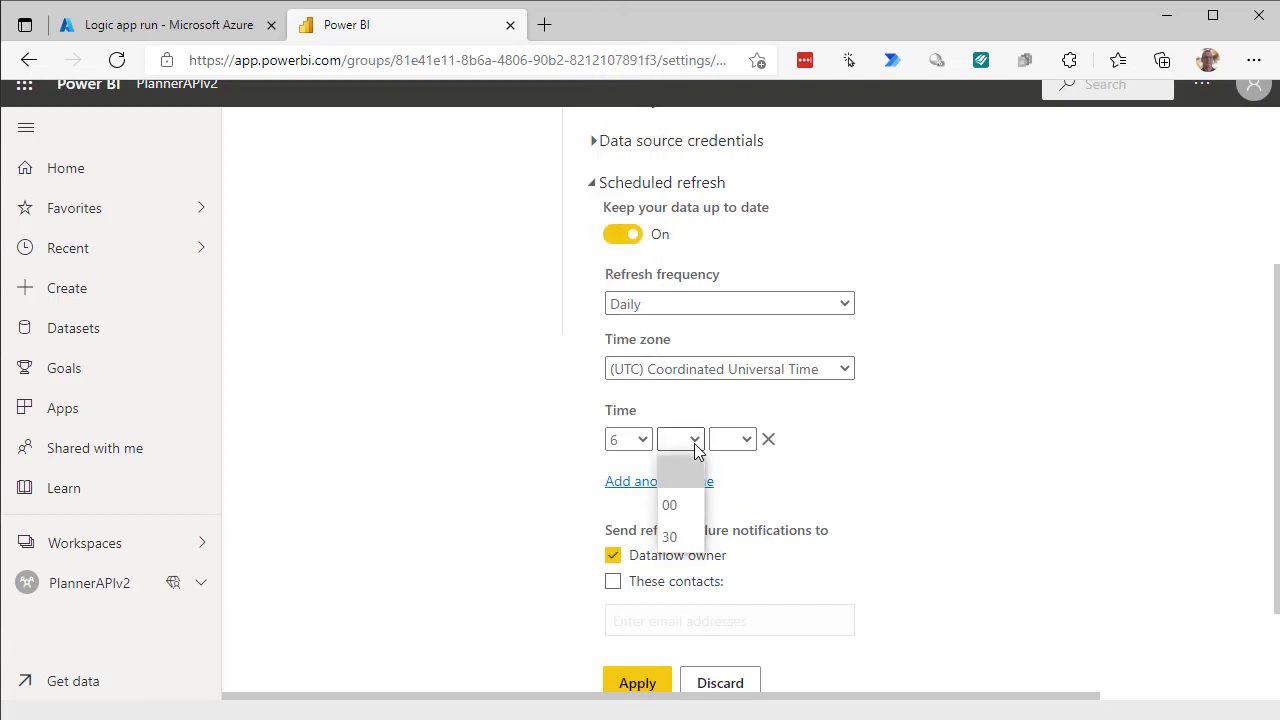
left_click(669, 505)
left_click(751, 446)
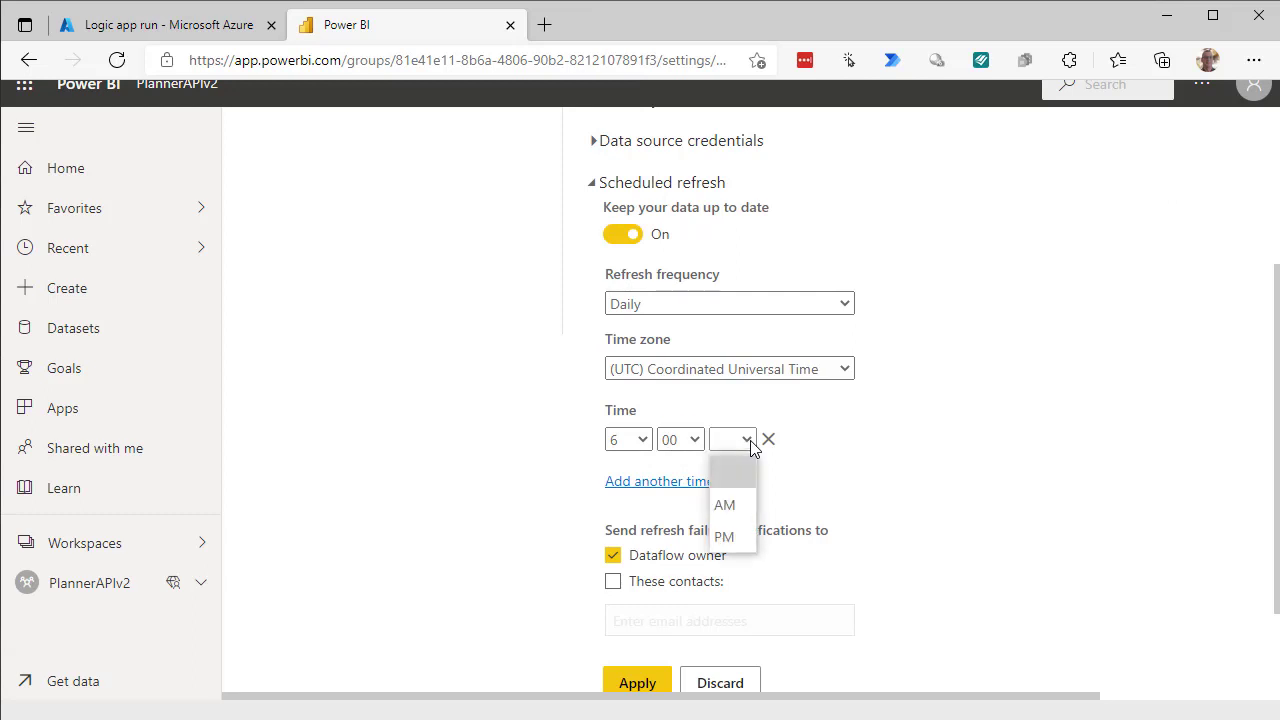
left_click(723, 506)
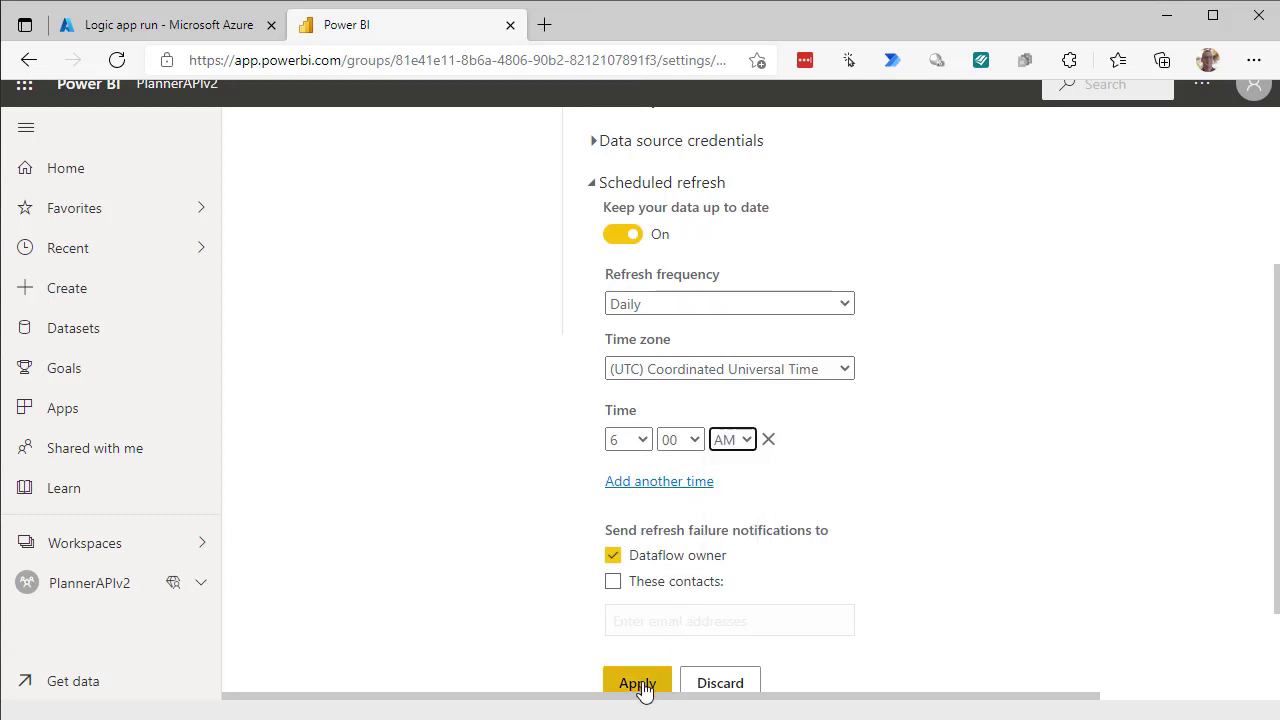
left_click(640, 686)
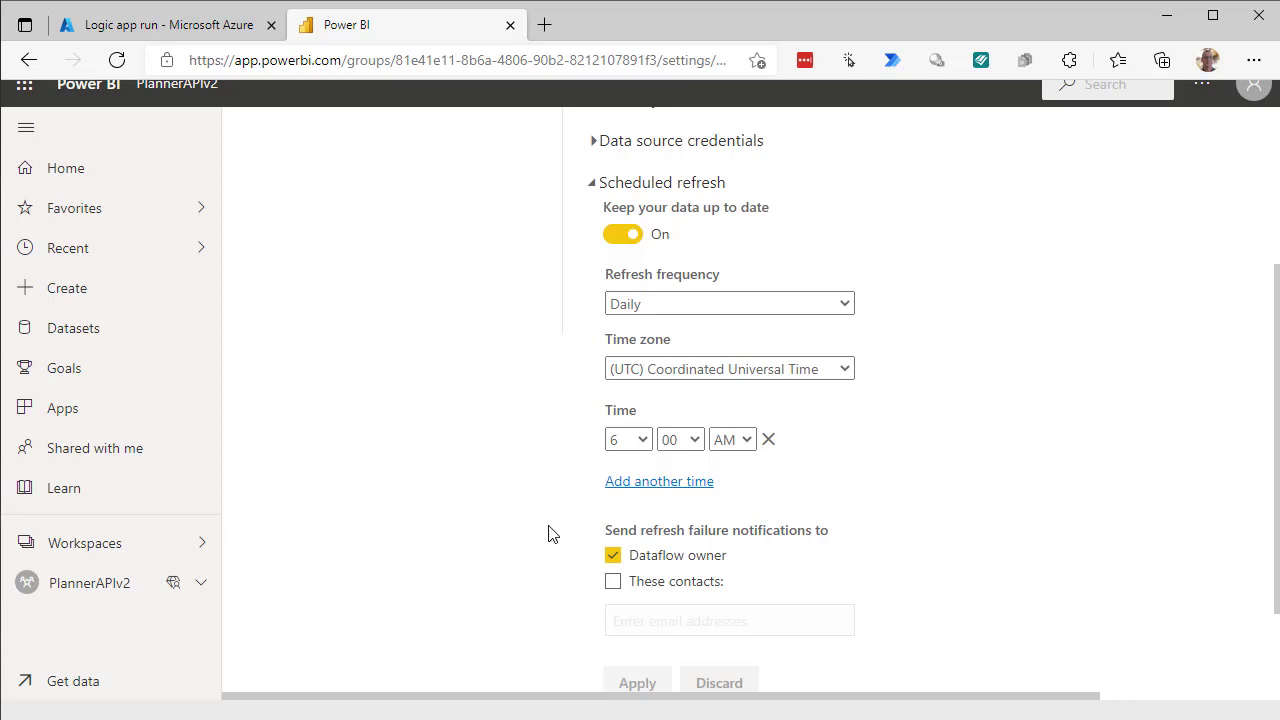
left_click(80, 553)
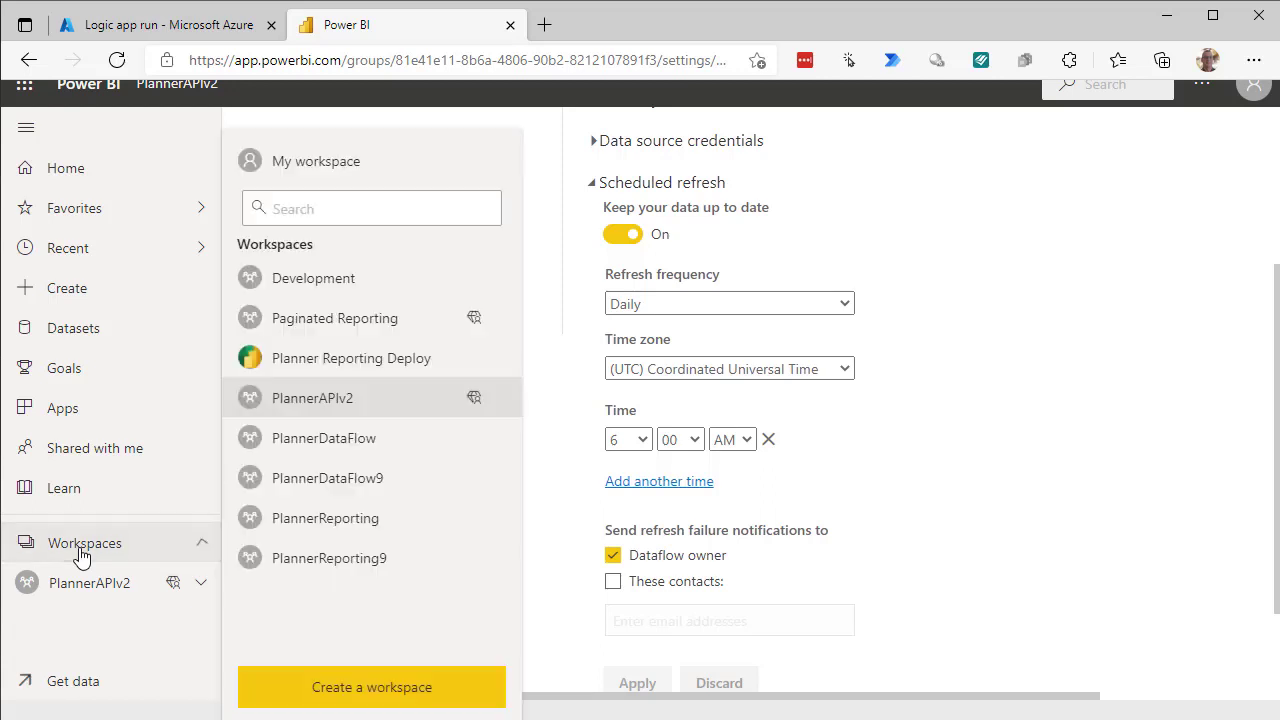
Switch to Planner Reporting Deploy and open the PlannerReport dataset's Settings.
left_click(427, 368)
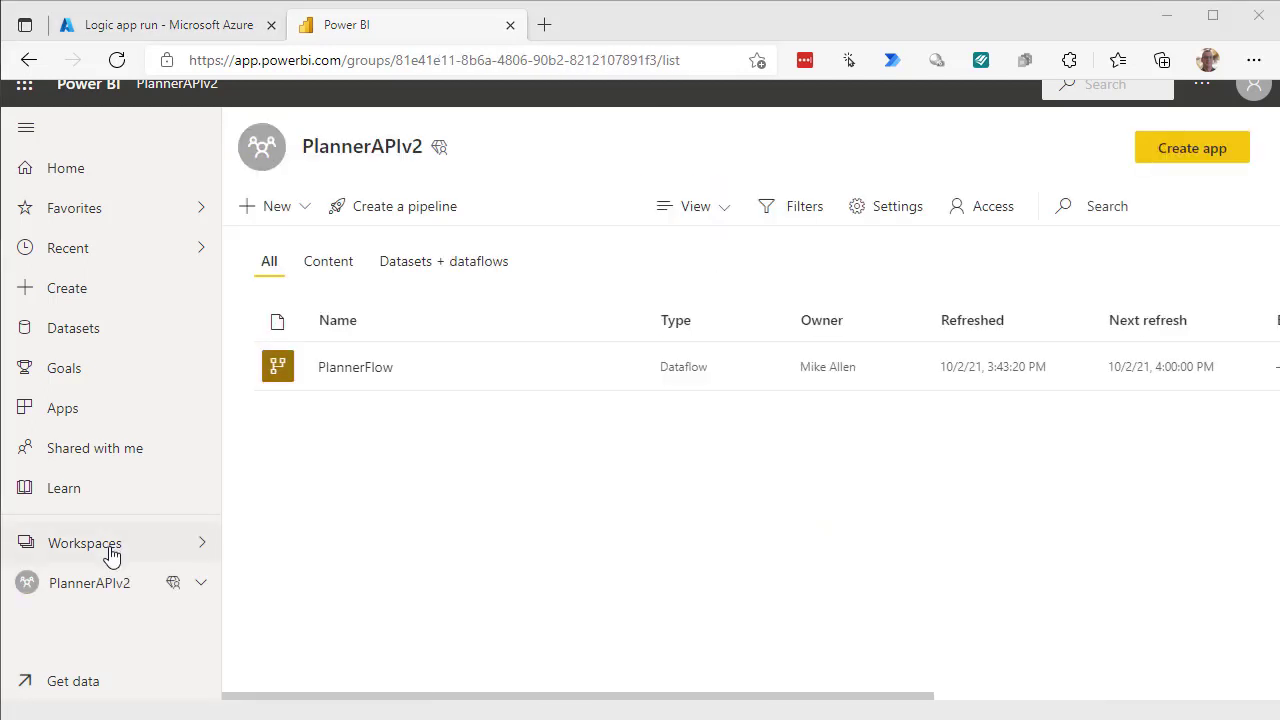
left_click(108, 553)
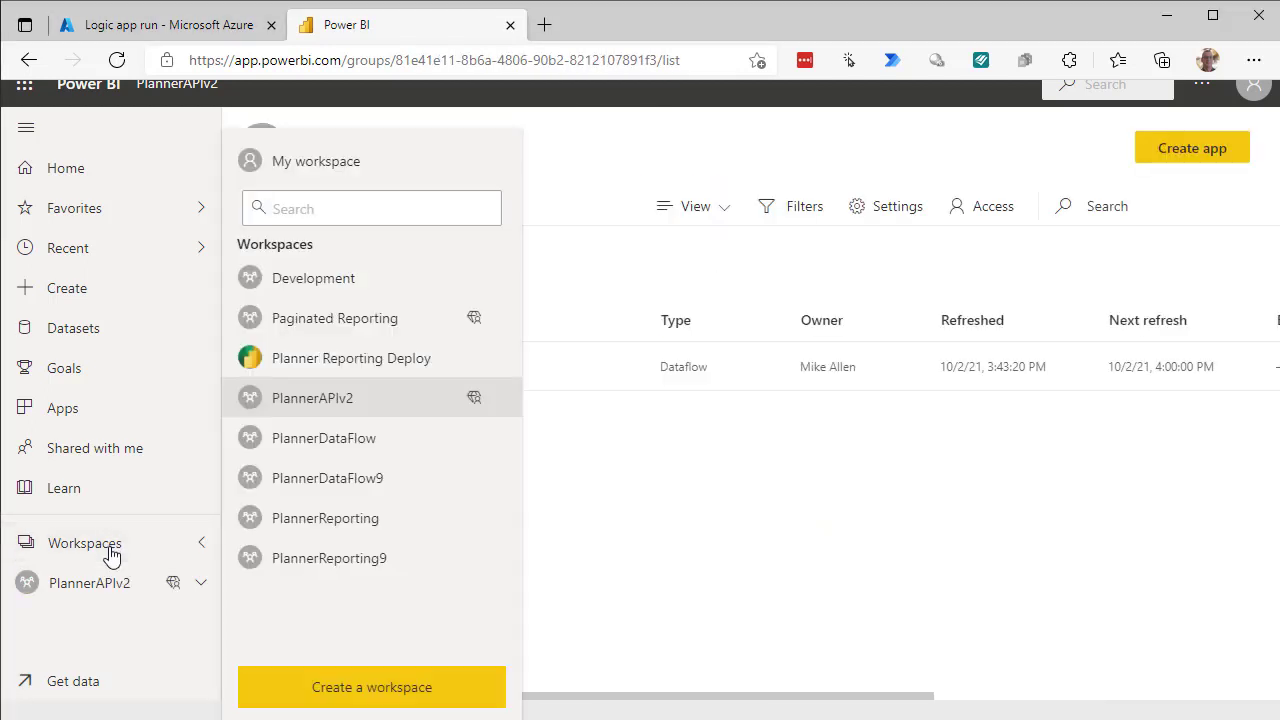
left_click(364, 365)
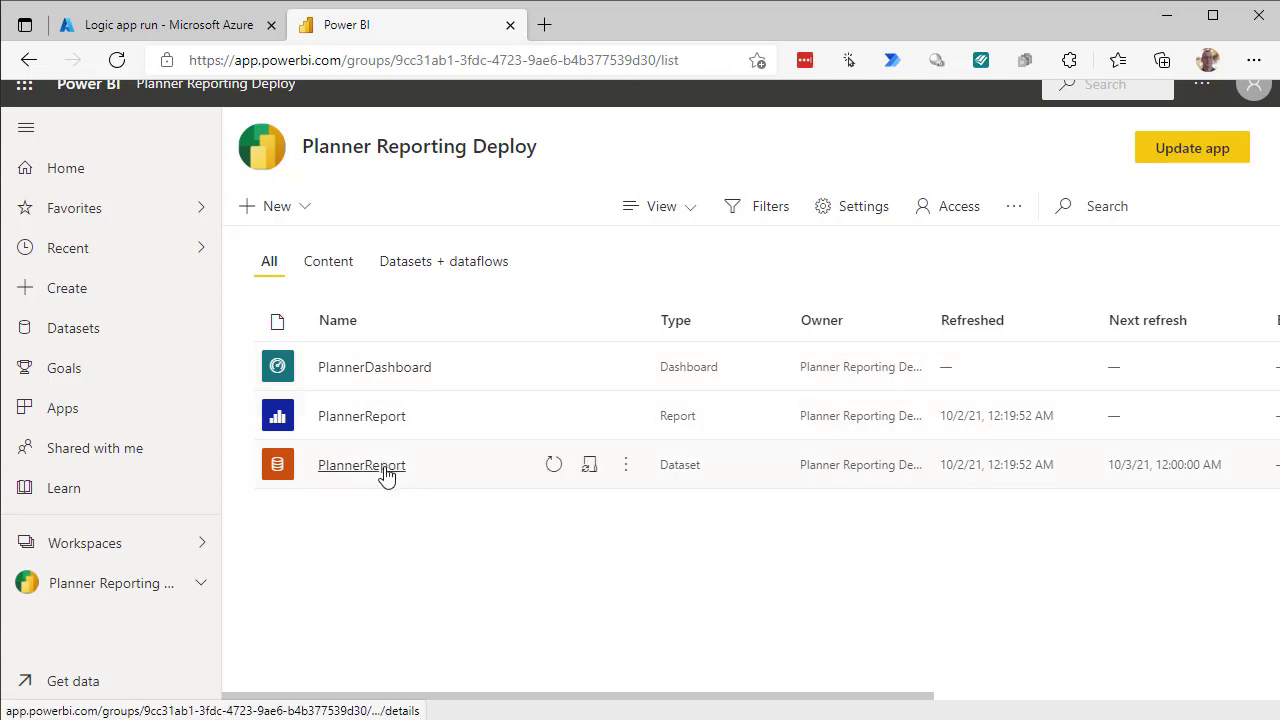
left_click(625, 468)
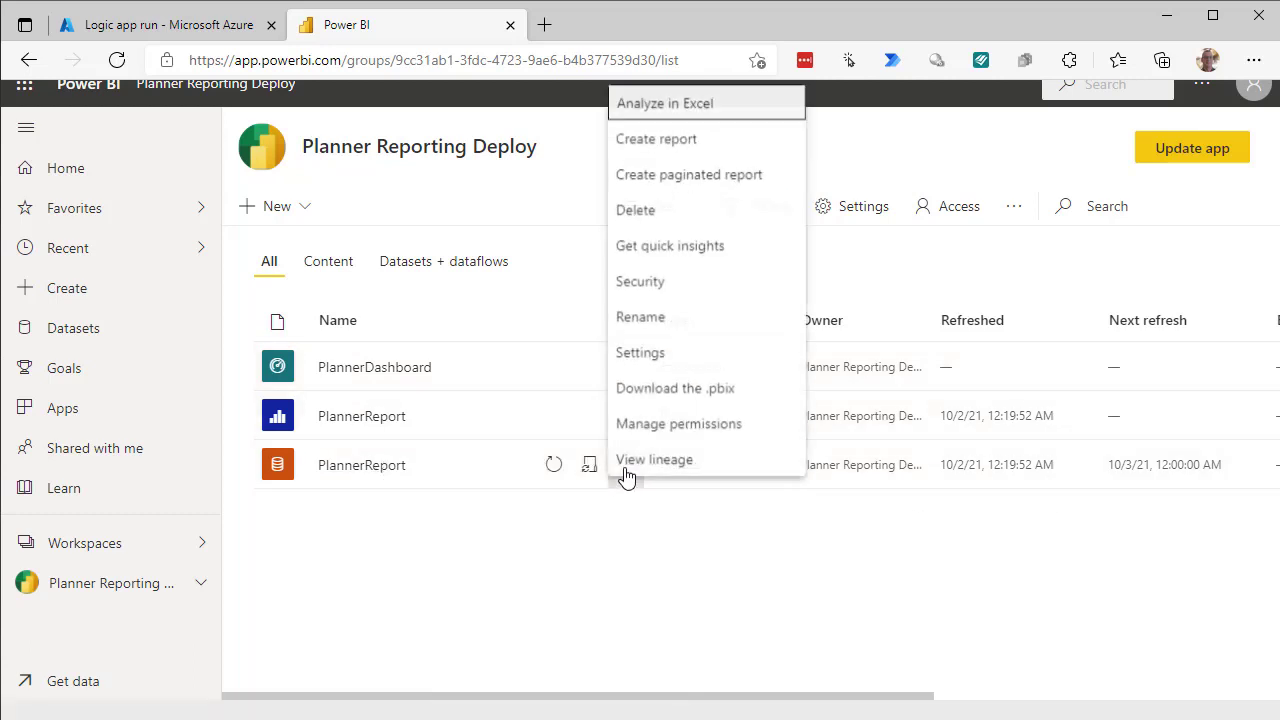
left_click(655, 350)
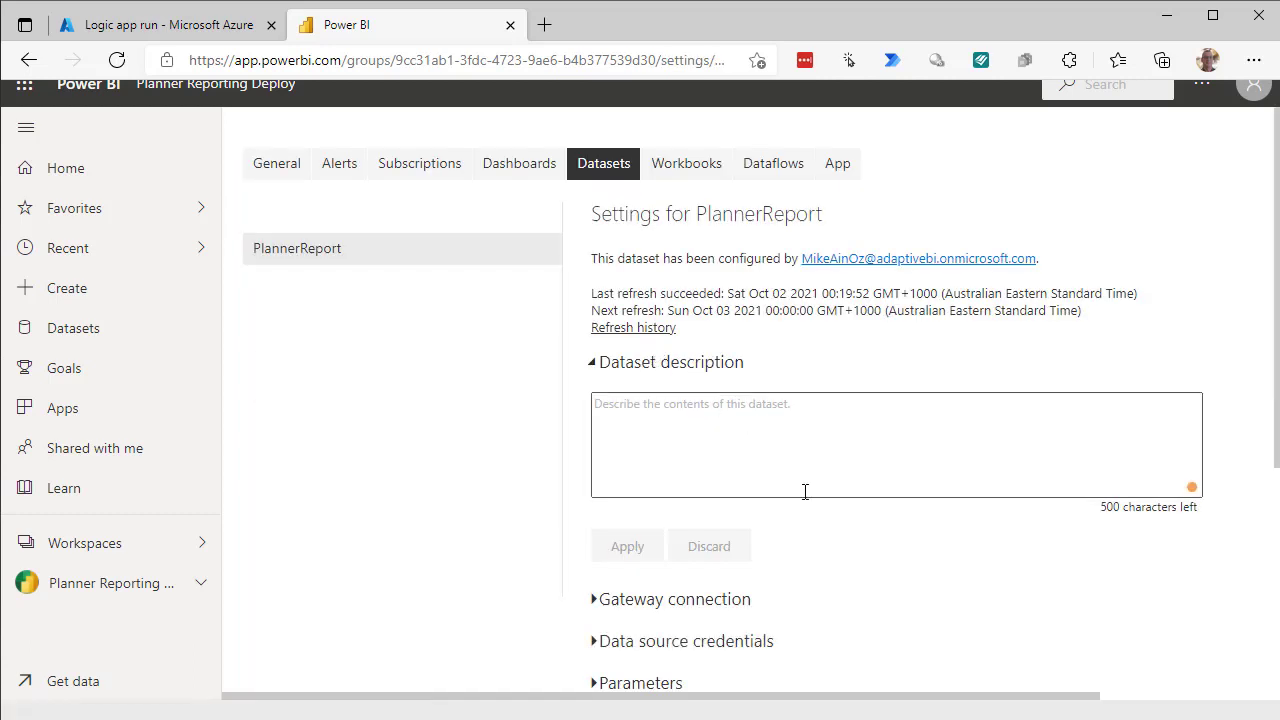
Expand the PlannerReport dataset's Parameters and check the exact workspace names.
scroll(809, 517, "down", 3)
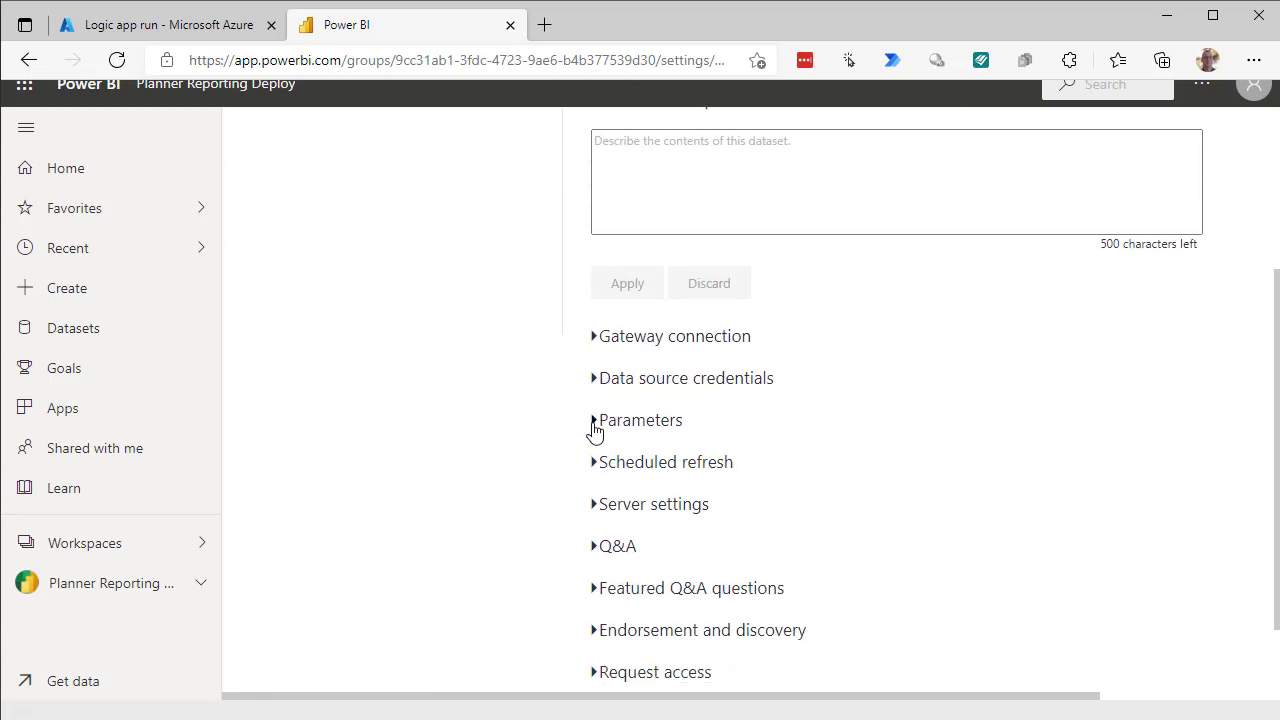
left_click(592, 426)
scroll(932, 474, "down", 2)
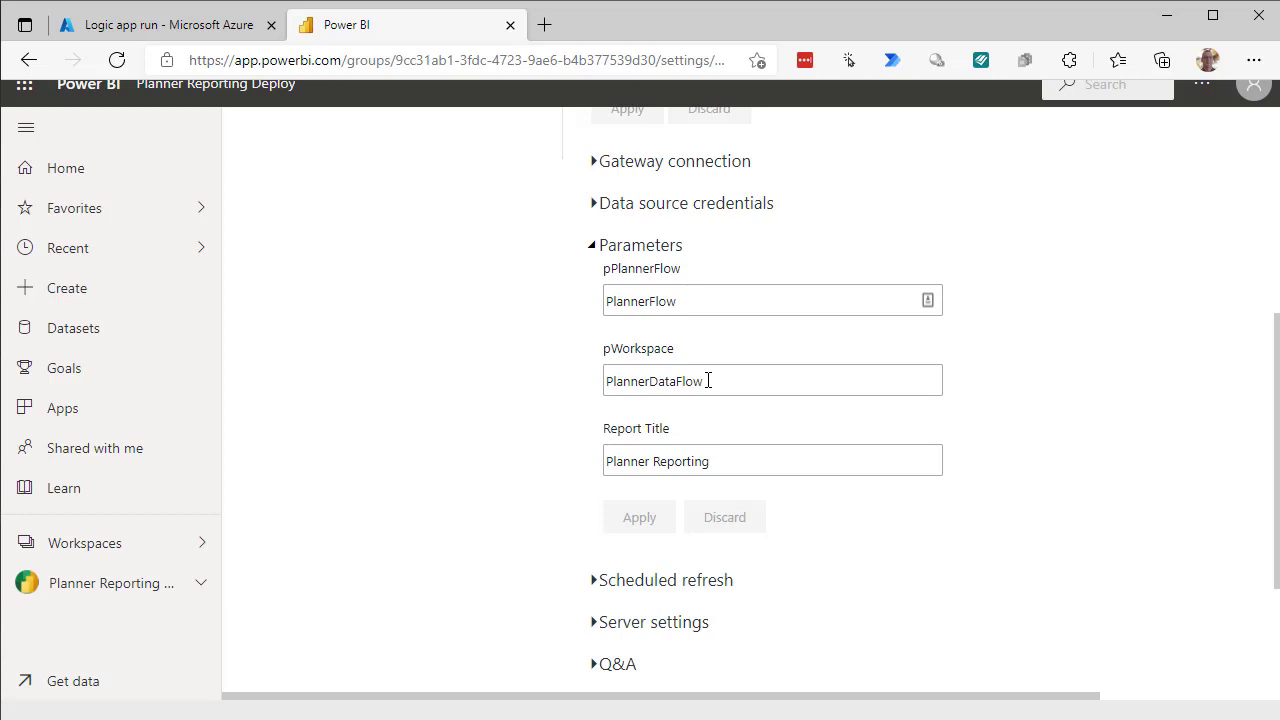
left_click(708, 380)
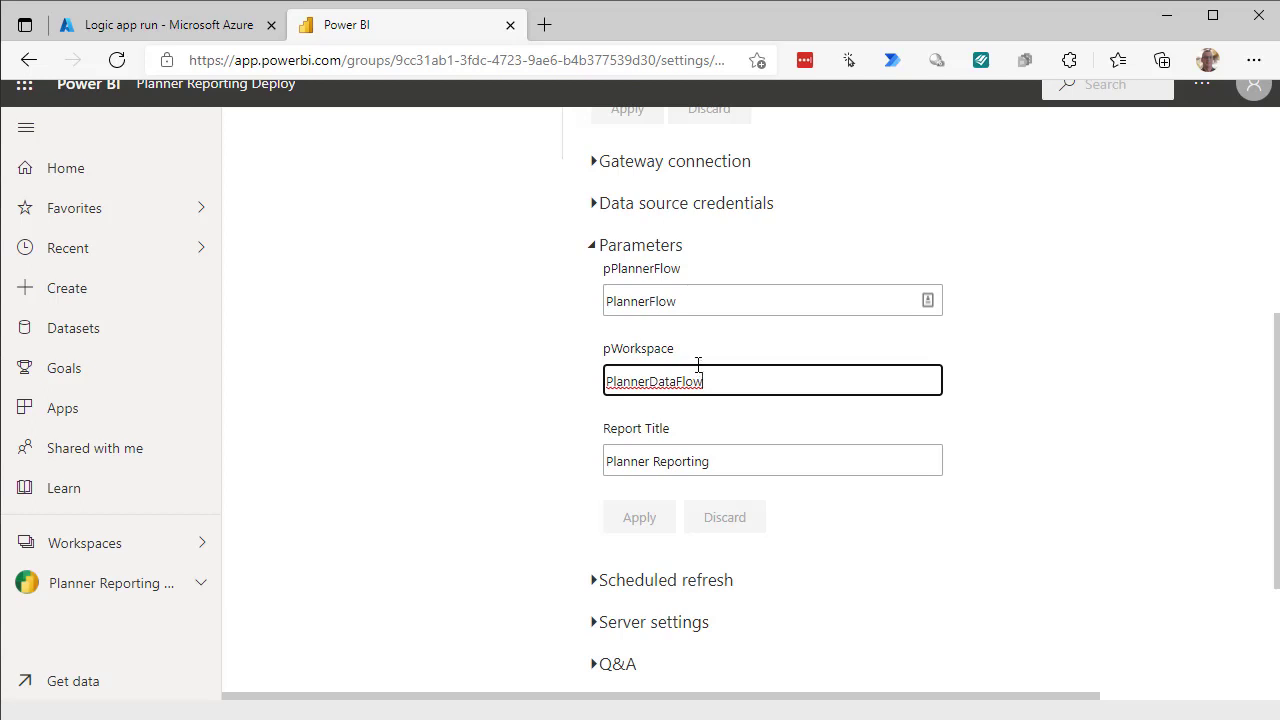
left_click(89, 550)
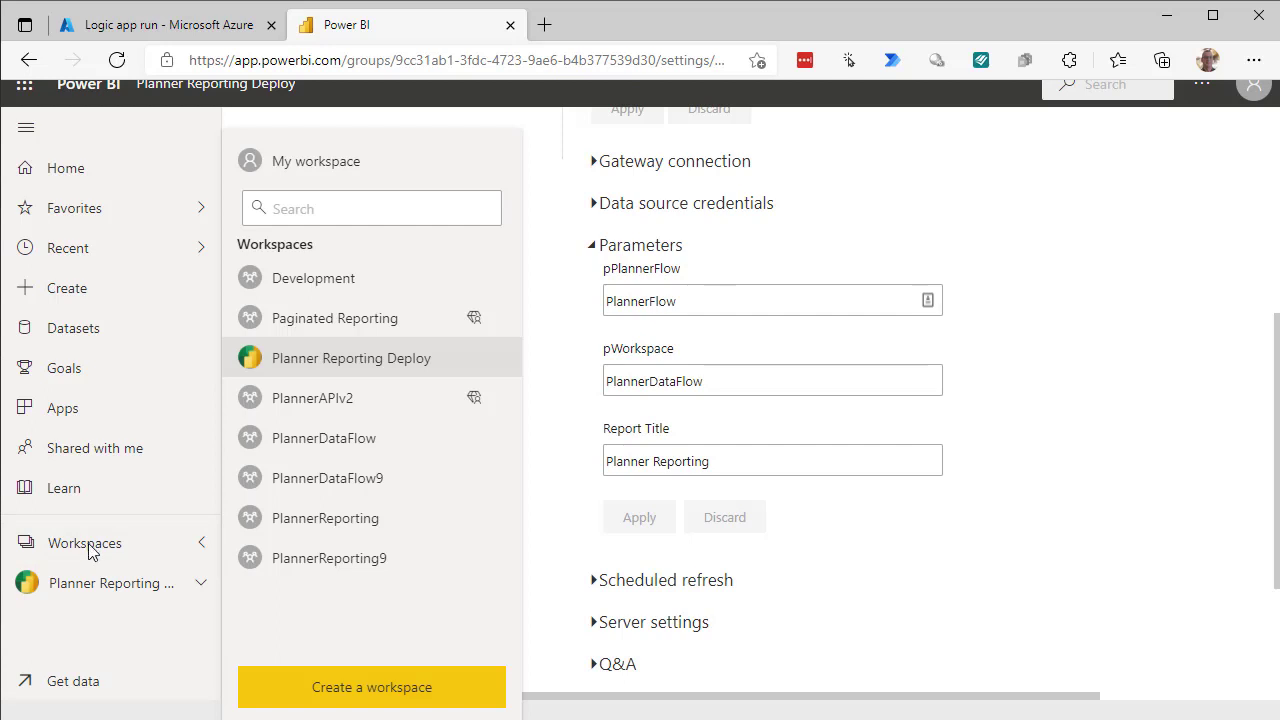
Change pWorkspace from PlannerDataFlow to PlannerAPIv2 and apply it.
left_click(720, 385)
left_click(718, 380)
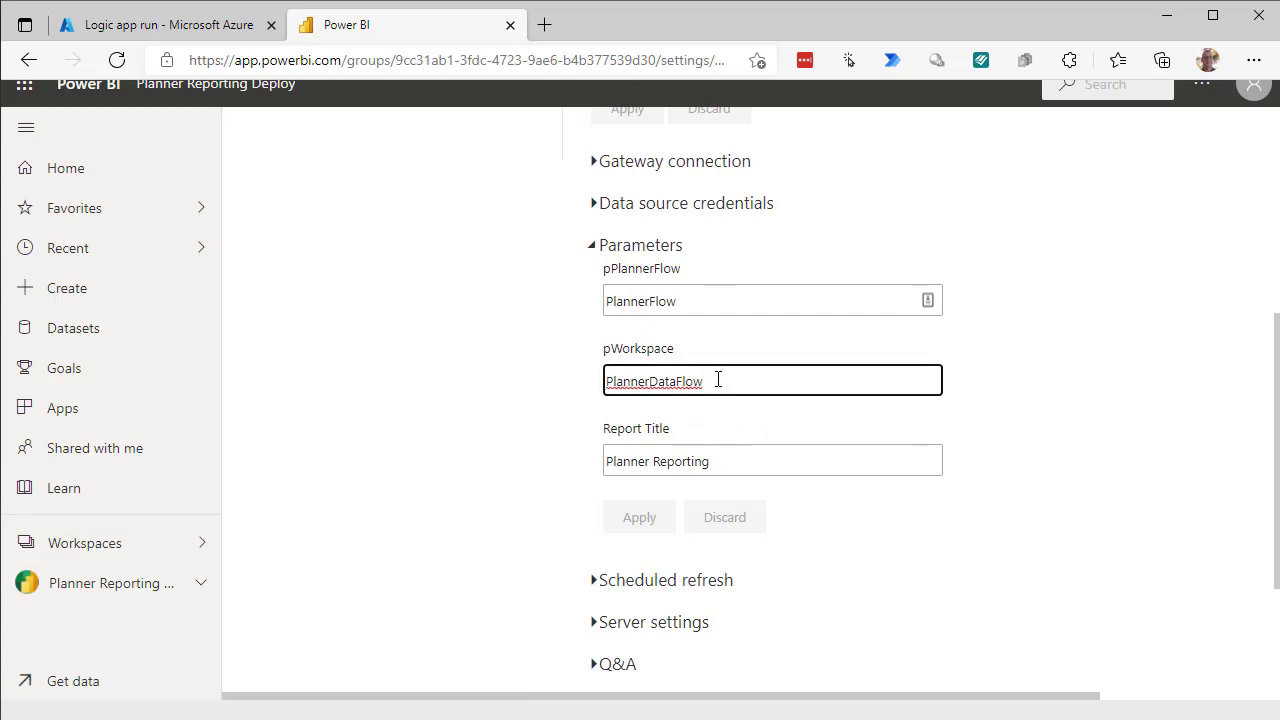
key("BackSpace")
key("BackSpace")
key("BackSpace")
key("BackSpace")
key("BackSpace")
key("BackSpace")
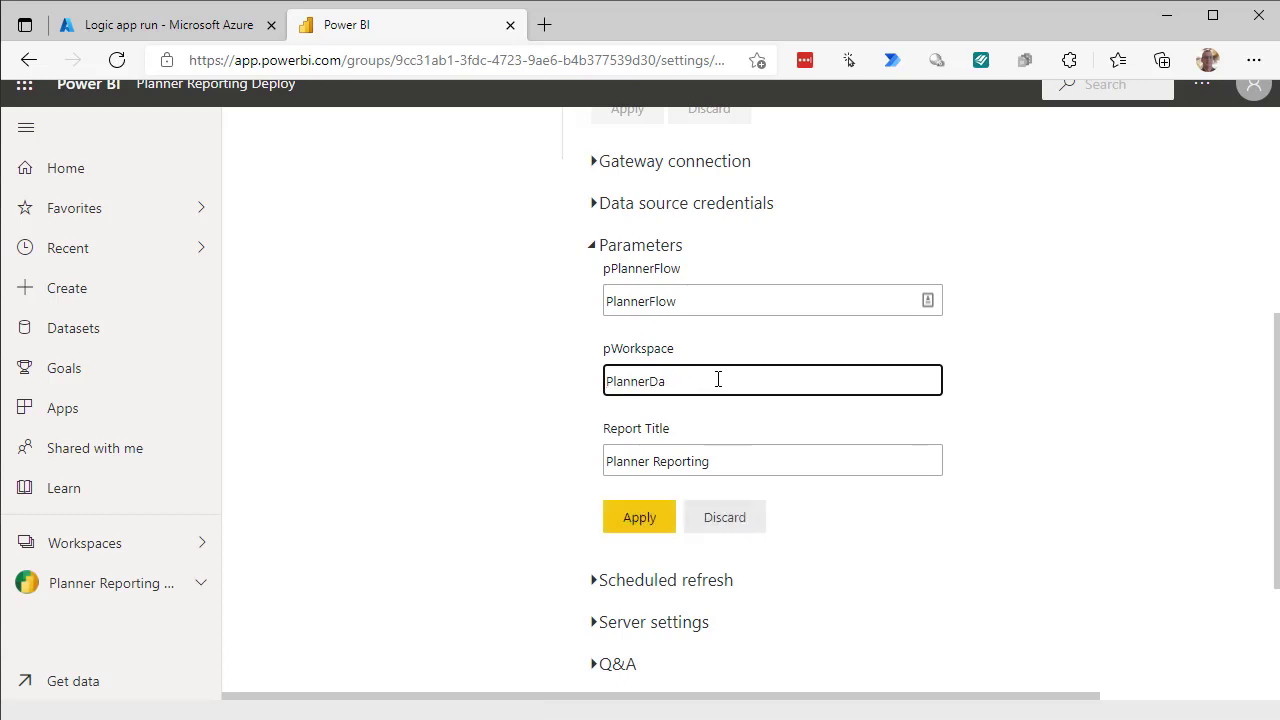
key("BackSpace")
key("BackSpace")
type("APIv2")
left_click(97, 549)
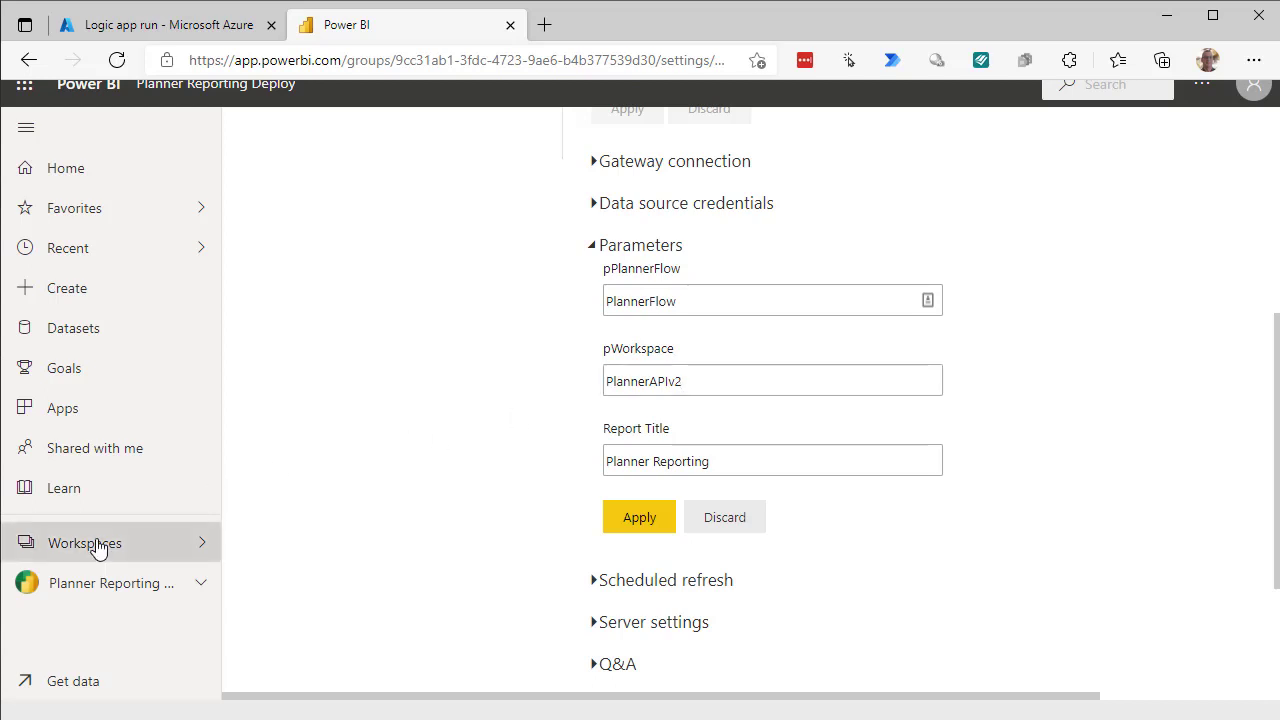
left_click(631, 529)
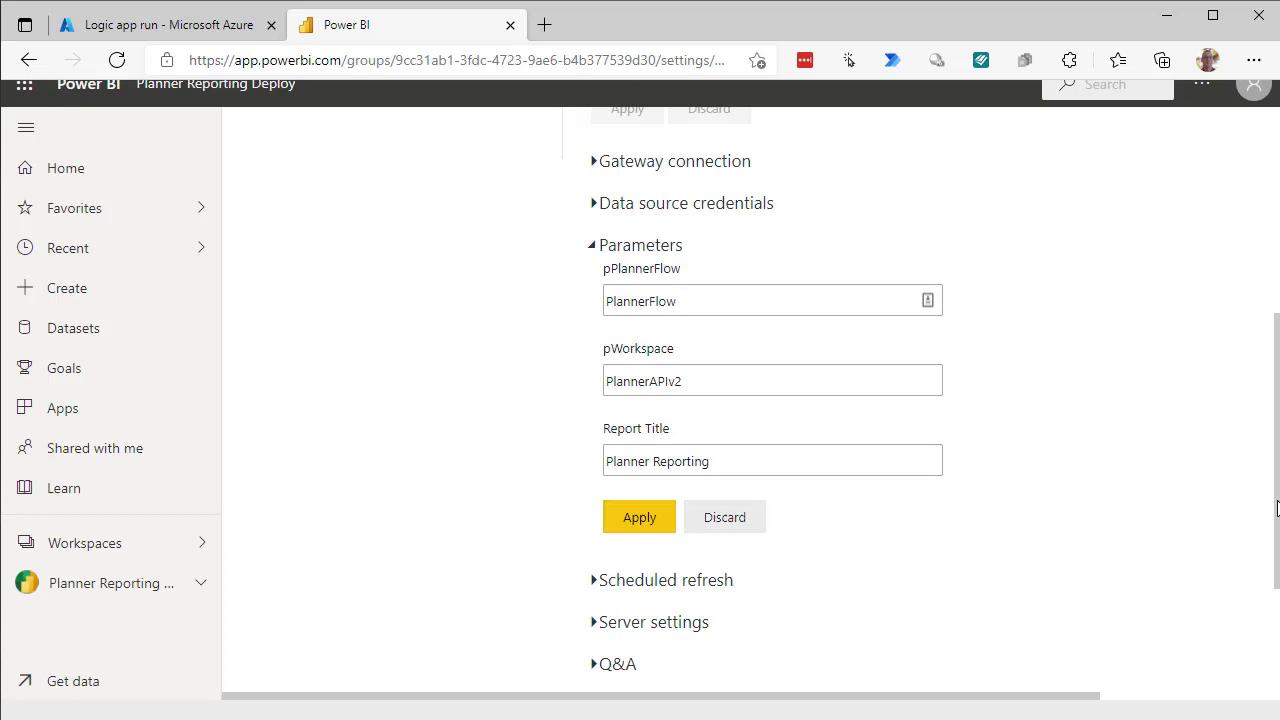
scroll(1271, 449, "up", 5)
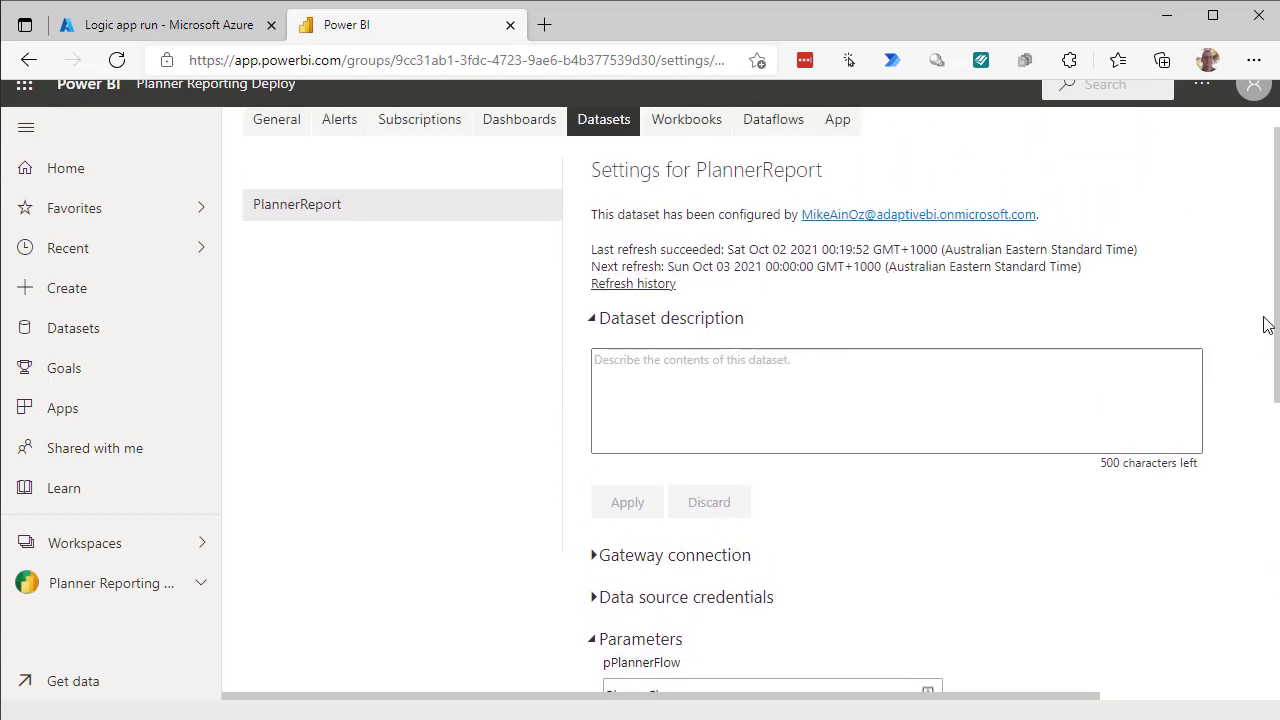
scroll(1265, 375, "down", 1)
left_click_drag(1265, 375, 1251, 309)
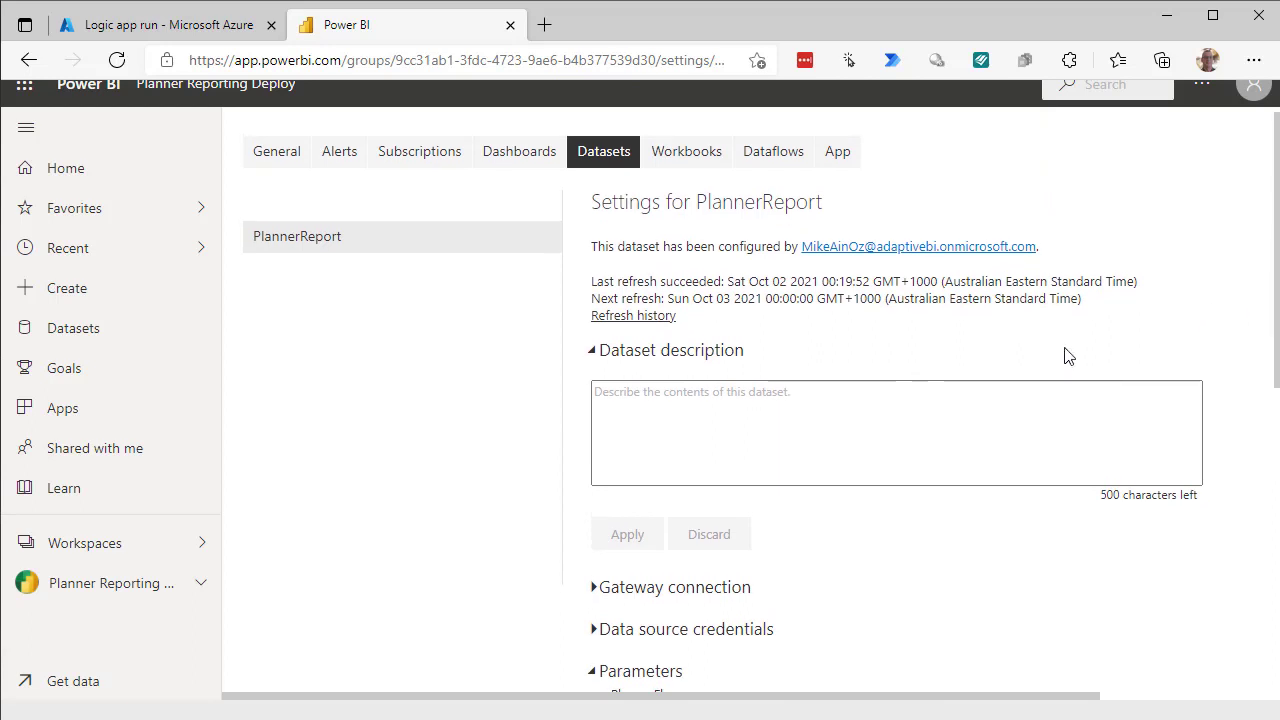
Refresh the PlannerReport dataset in Planner Reporting Deploy, then open the PlannerReport report.
left_click(135, 595)
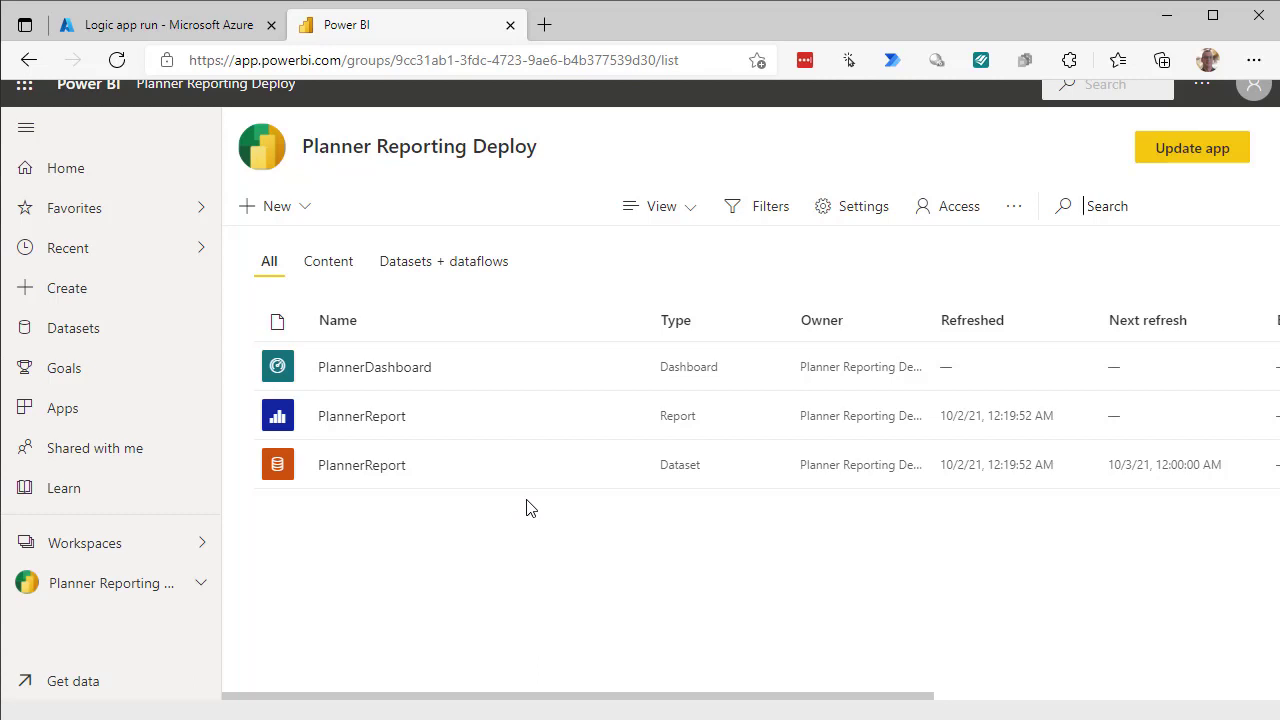
mouse_move(508, 481)
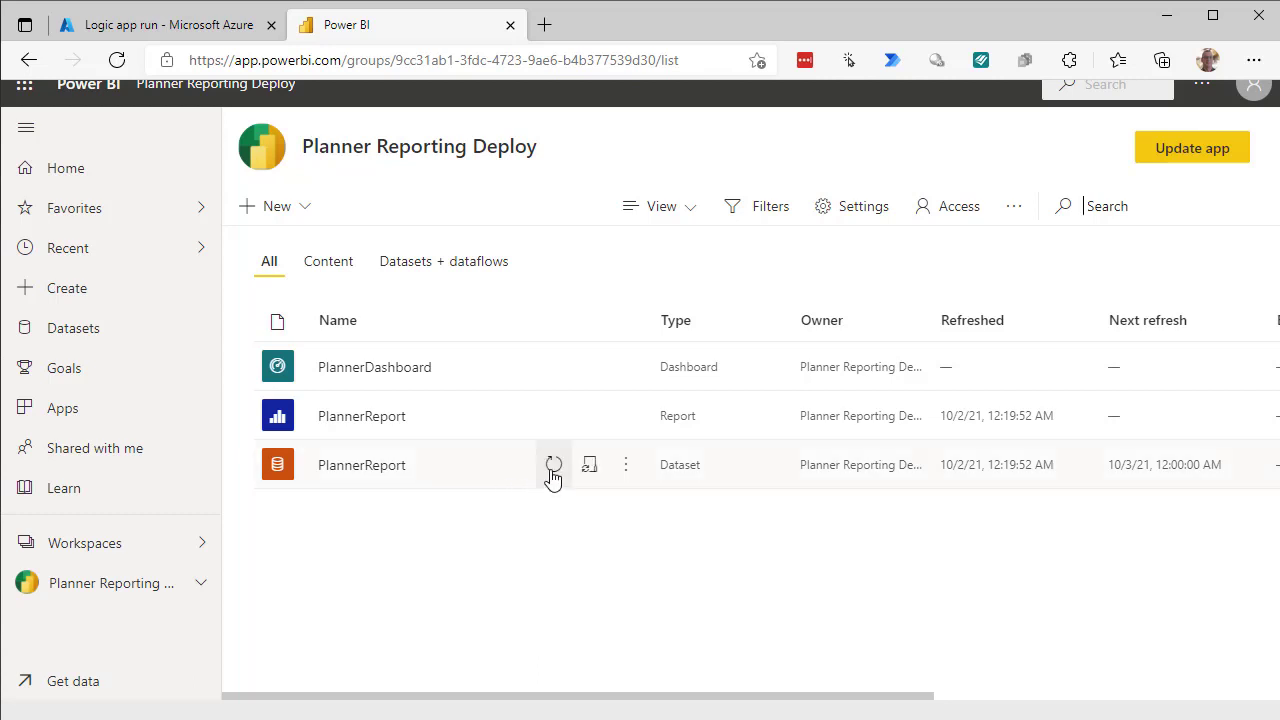
left_click(551, 476)
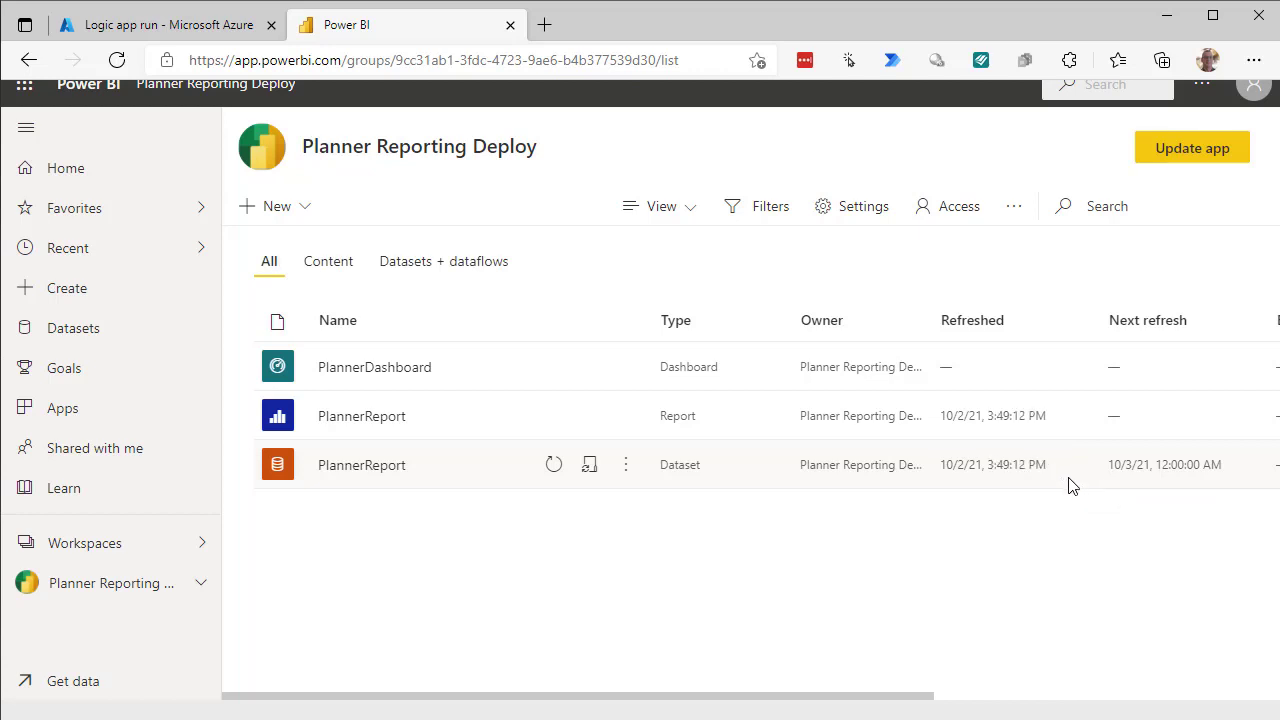
left_click(350, 418)
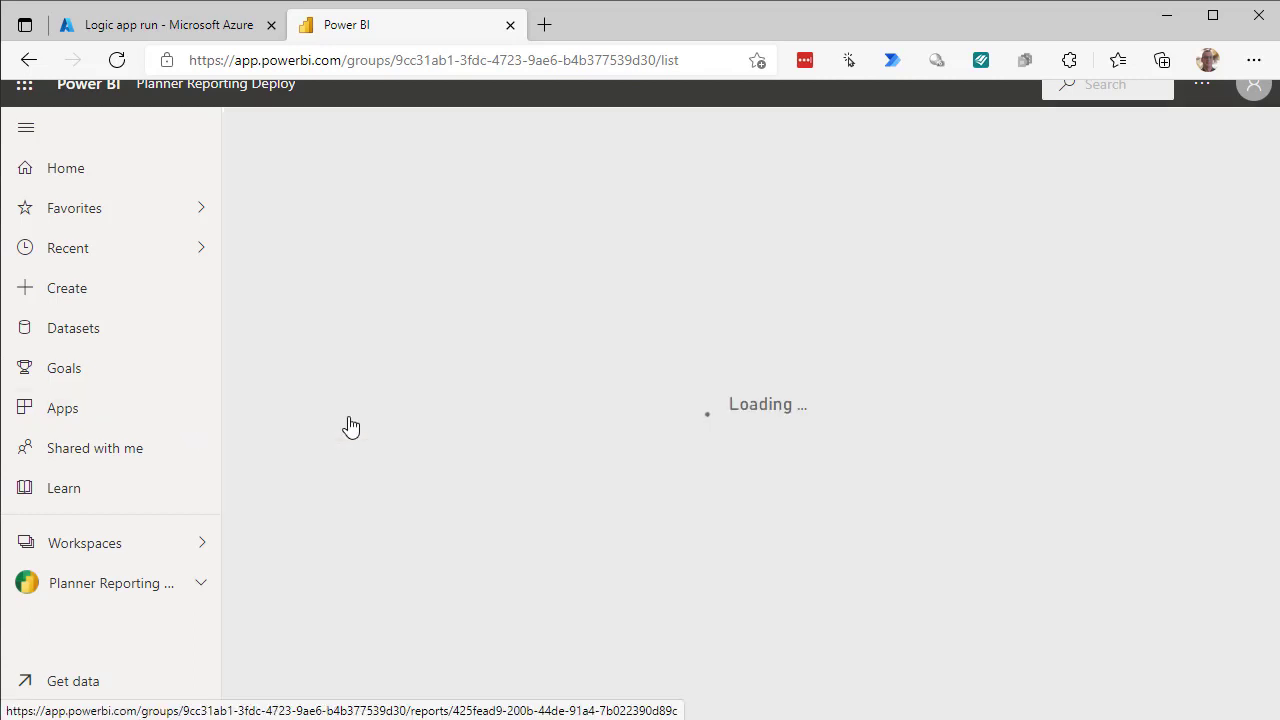